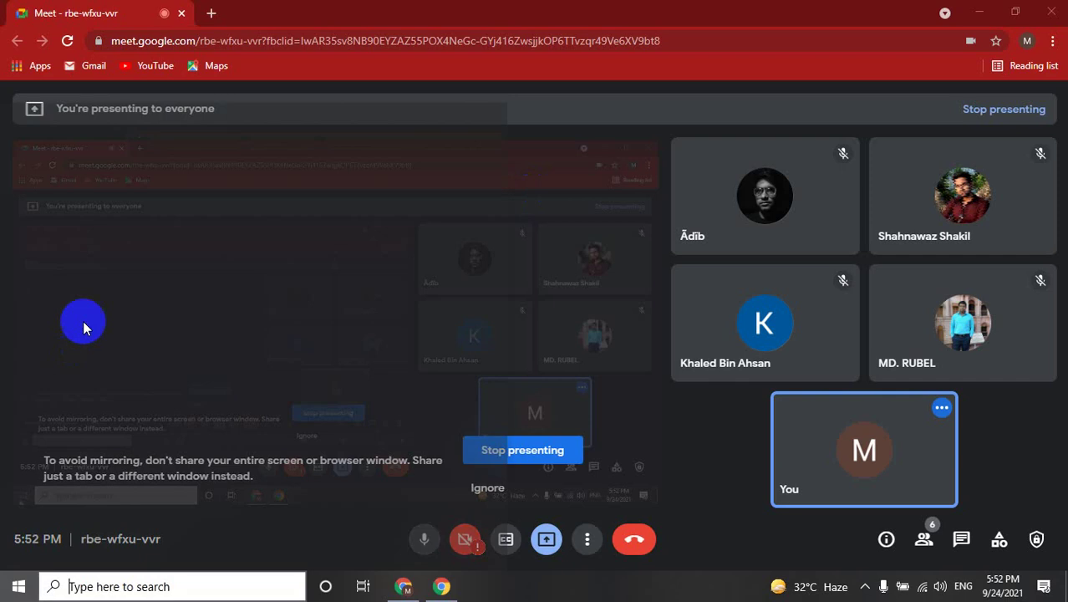
Search the Windows Start menu for 'xmlap', then dismiss the search results panel
key("super")
scroll(138, 267, "down", 3)
scroll(117, 335, "up", 3)
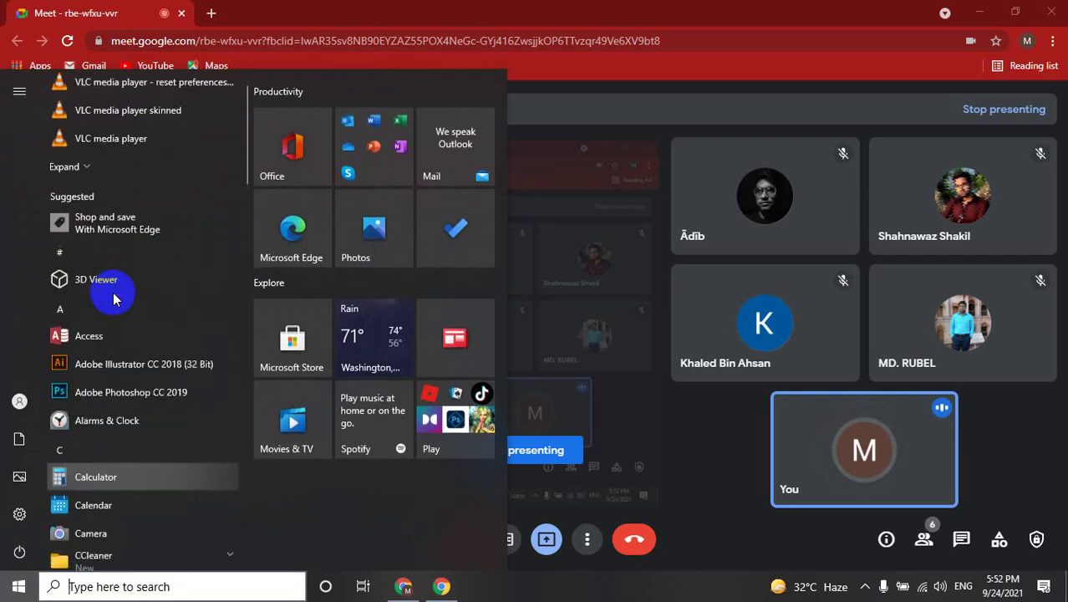
left_click(106, 587)
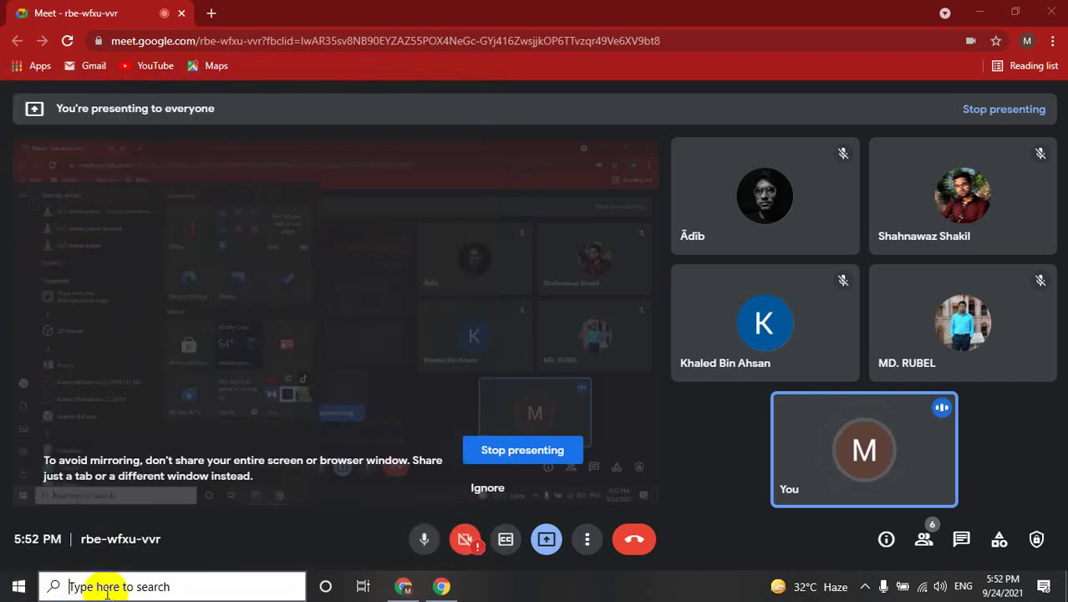
type("x")
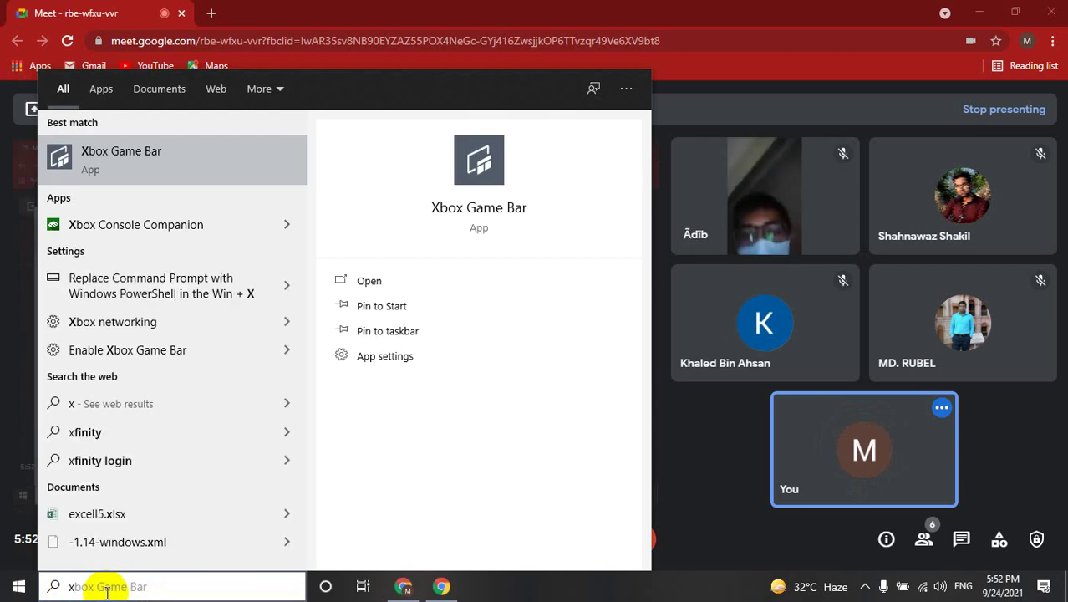
type("m")
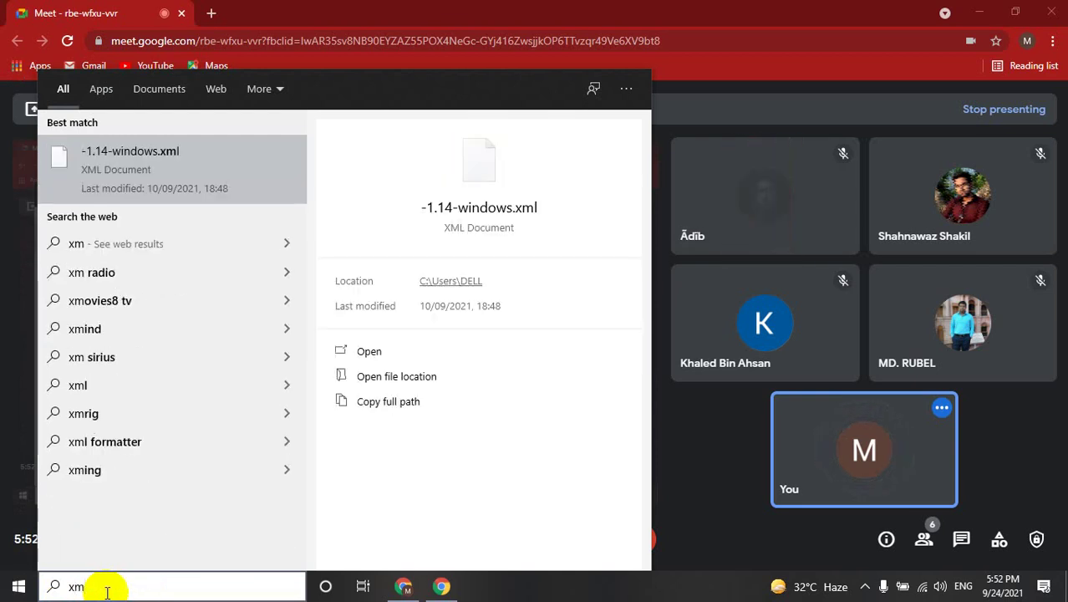
type("la")
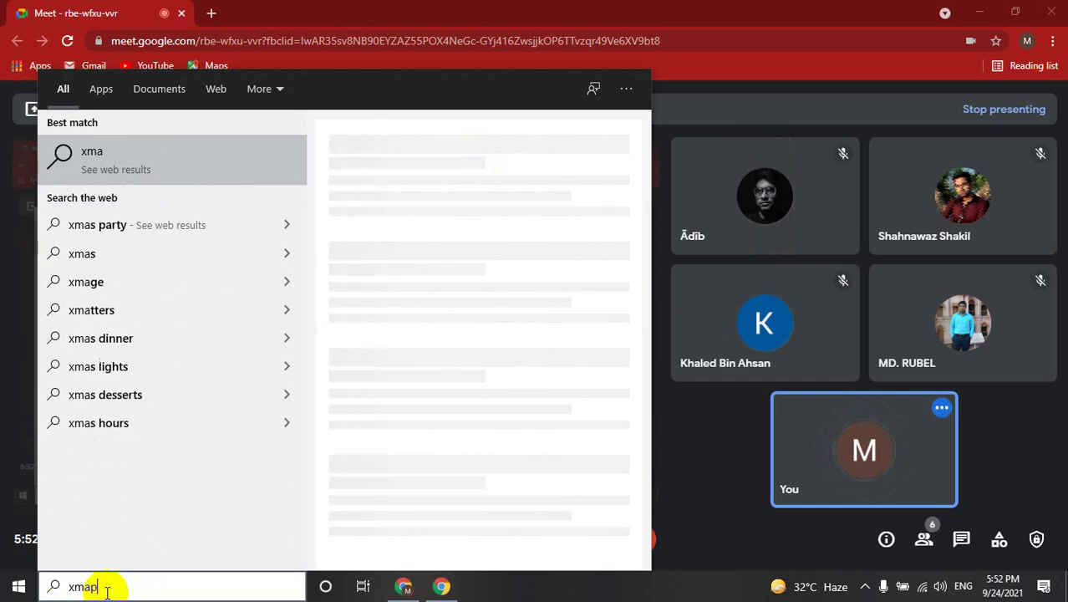
type("p")
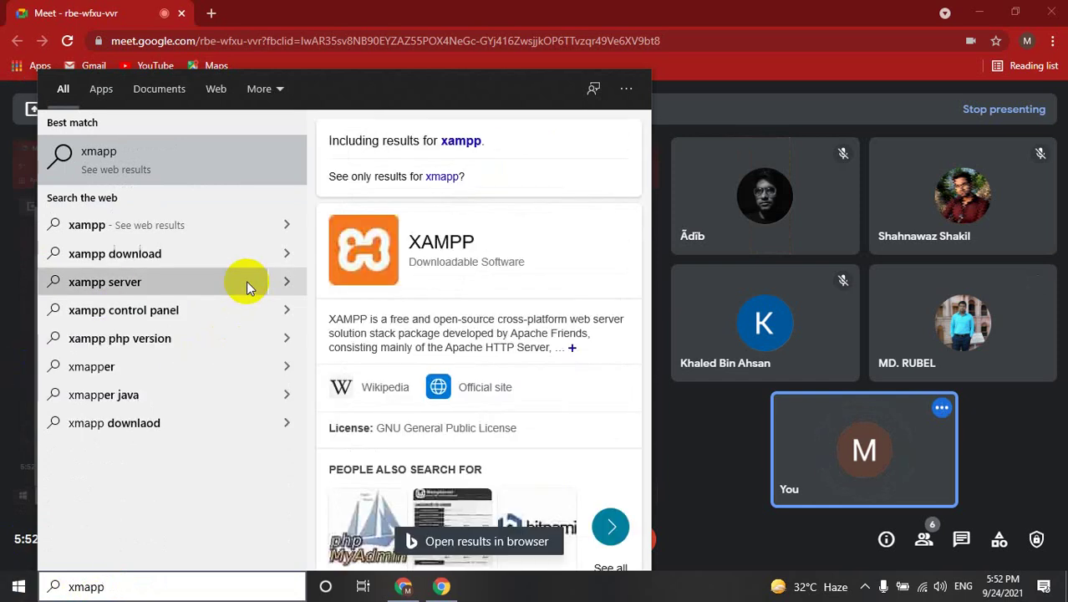
left_click(710, 490)
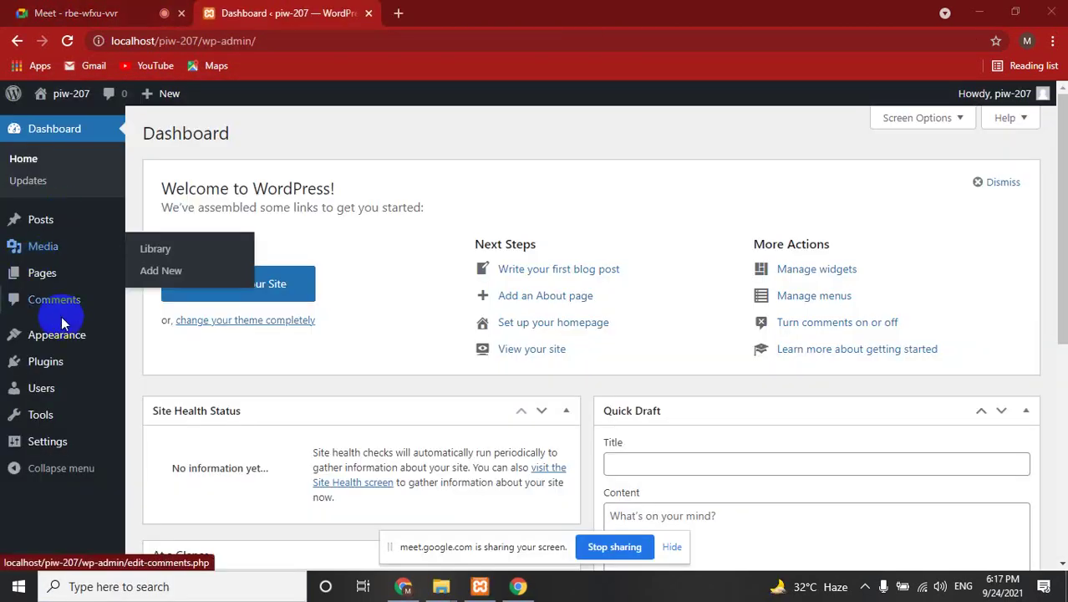
Go to Appearance > Themes and open the Add New themes page
mouse_move(64, 334)
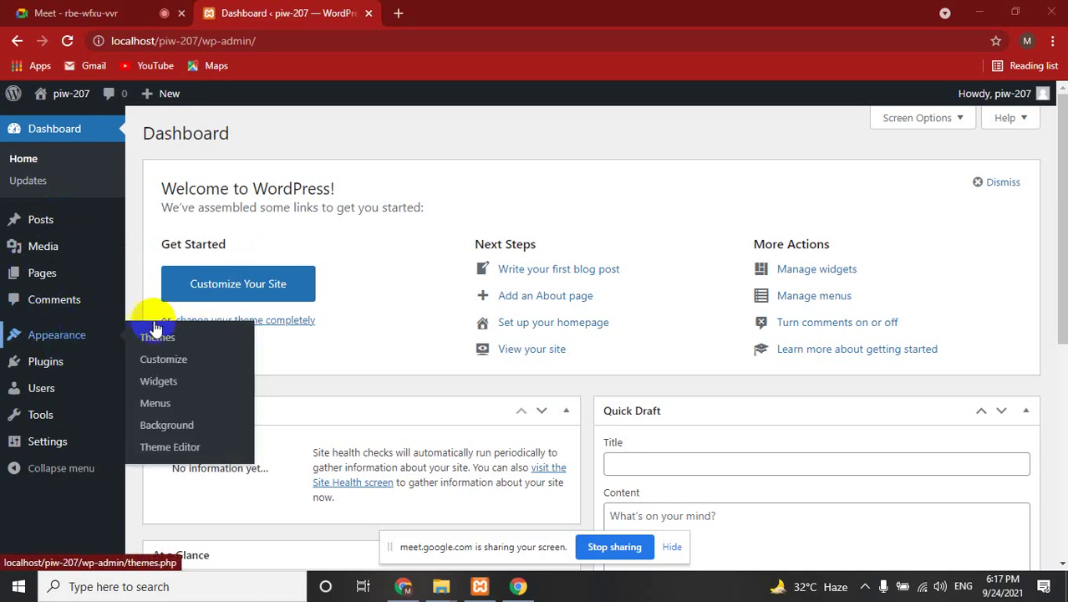
left_click(183, 341)
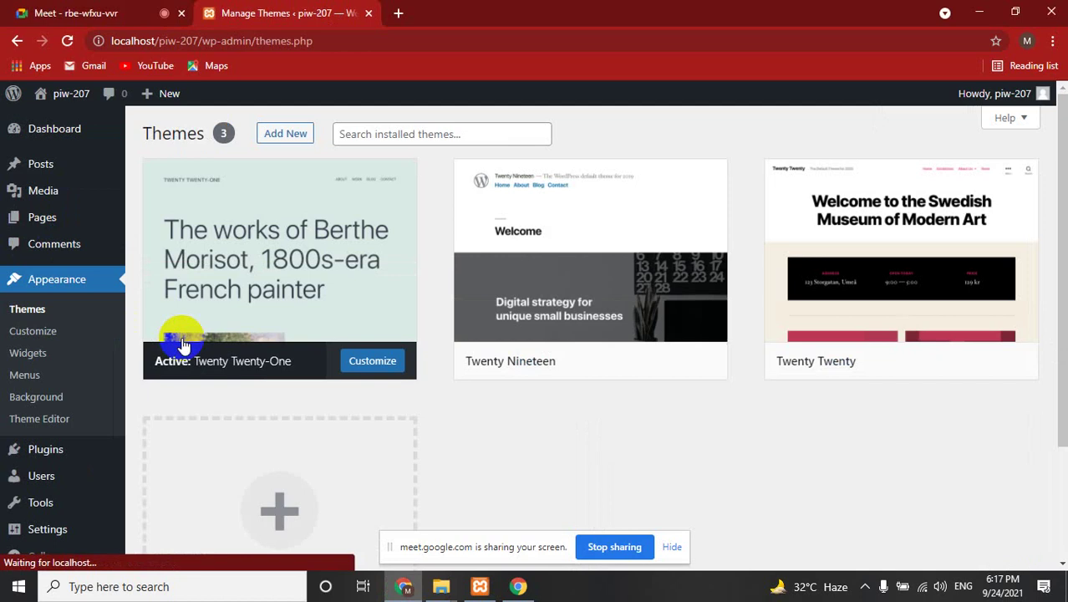
left_click(287, 140)
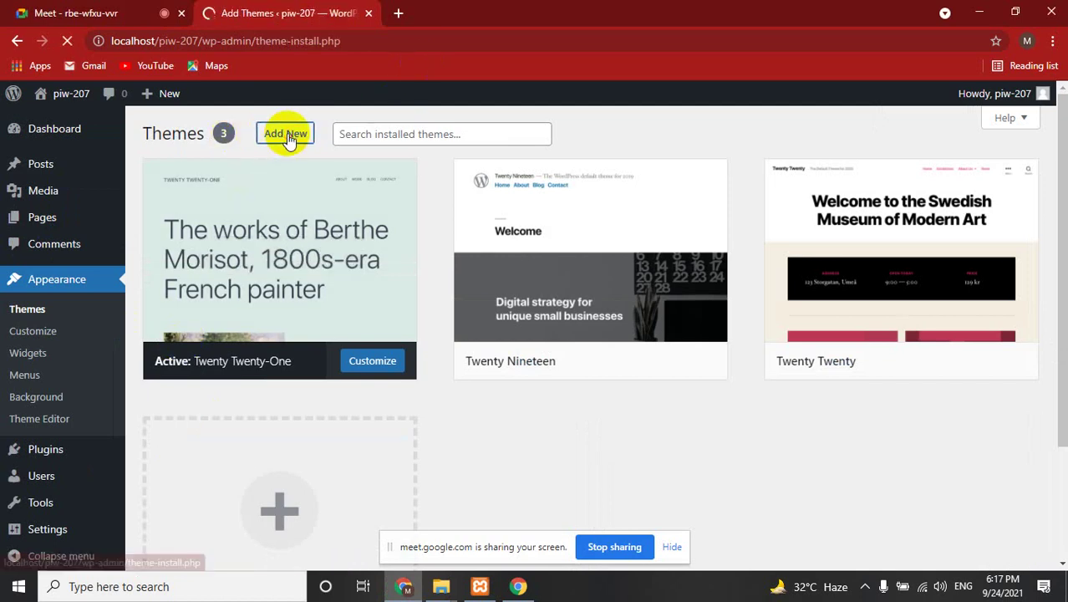
Install the Astra theme from the Add Themes page
left_click(904, 180)
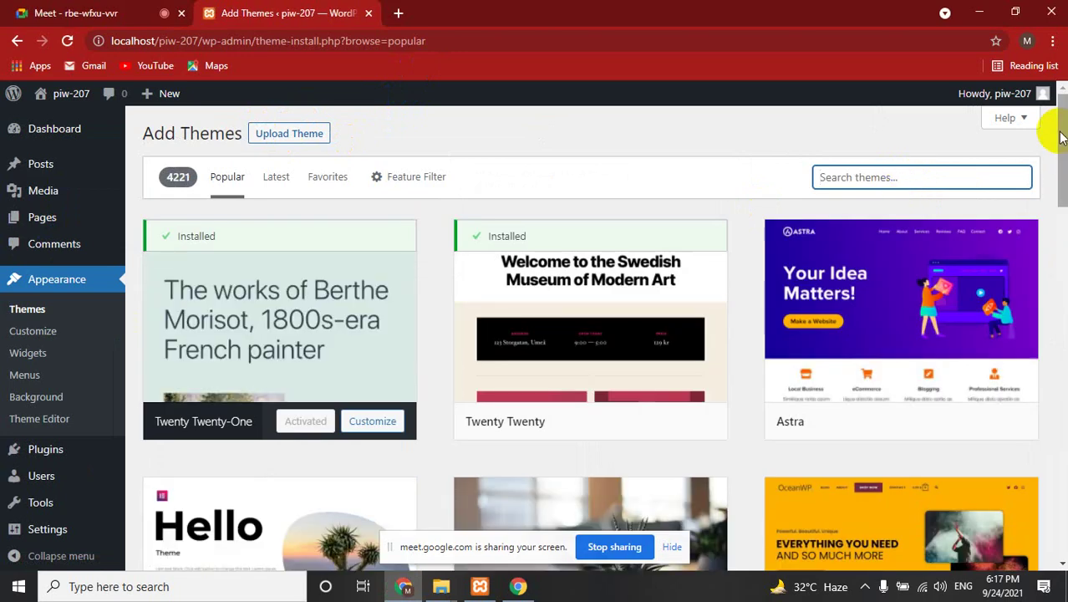
mouse_move(850, 374)
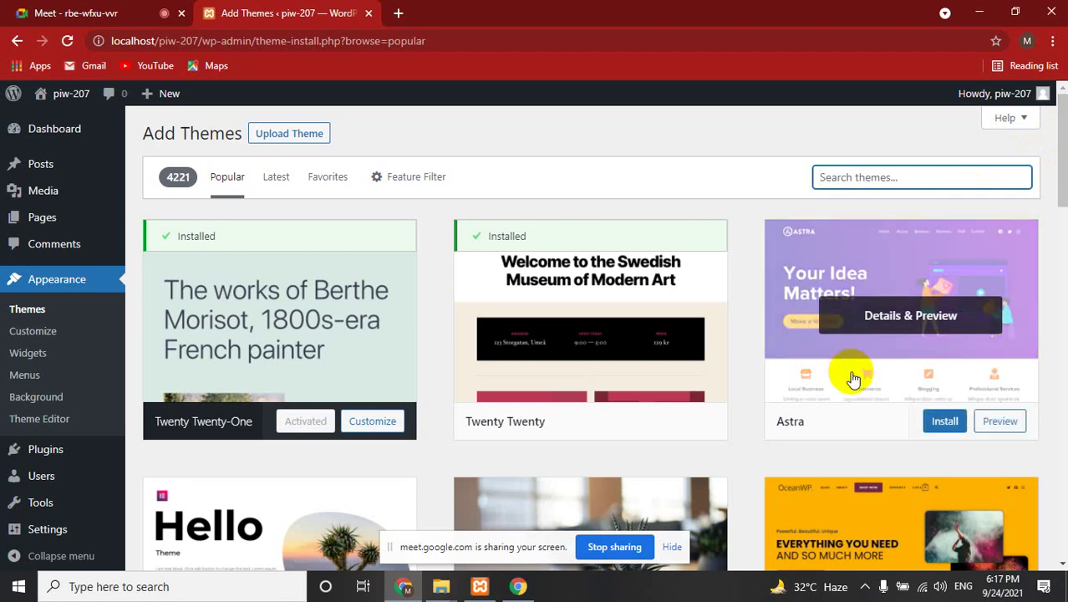
left_click(943, 423)
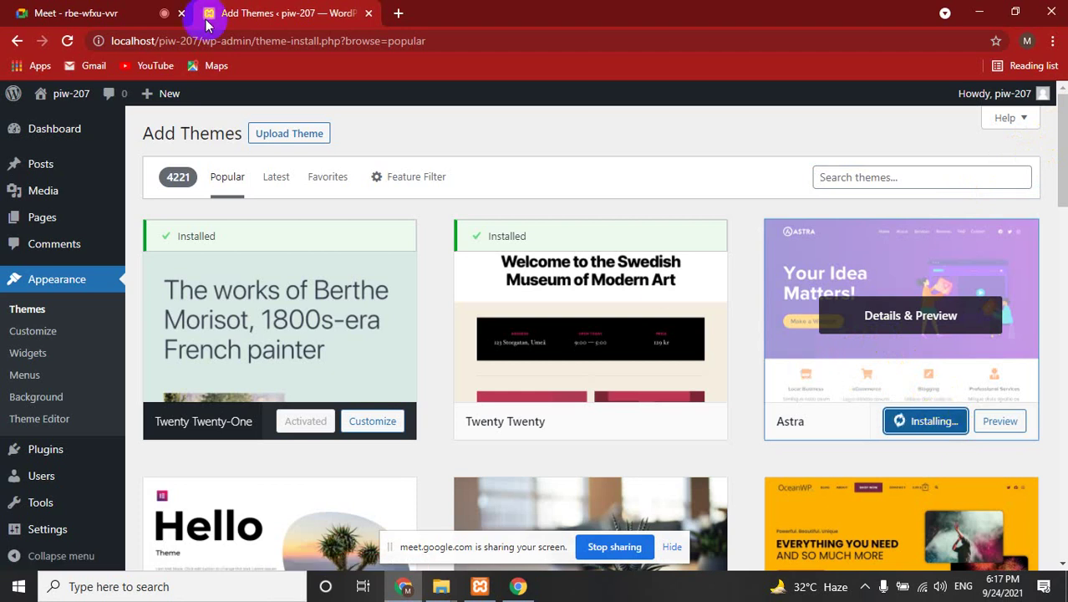
Once installation finishes, activate the newly installed Astra theme
left_click(50, 13)
left_click(276, 12)
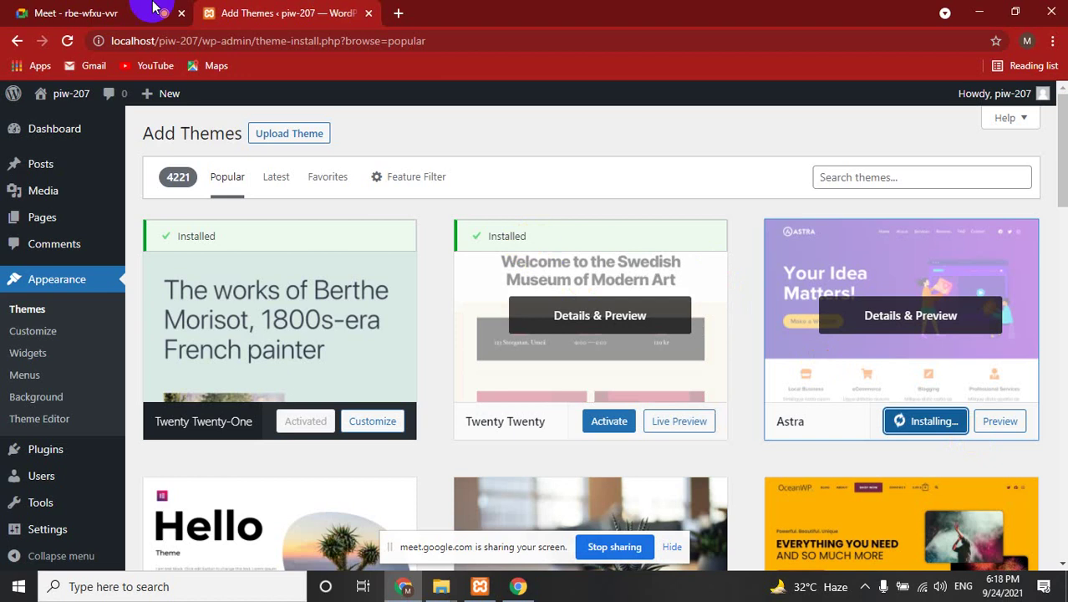
left_click(83, 12)
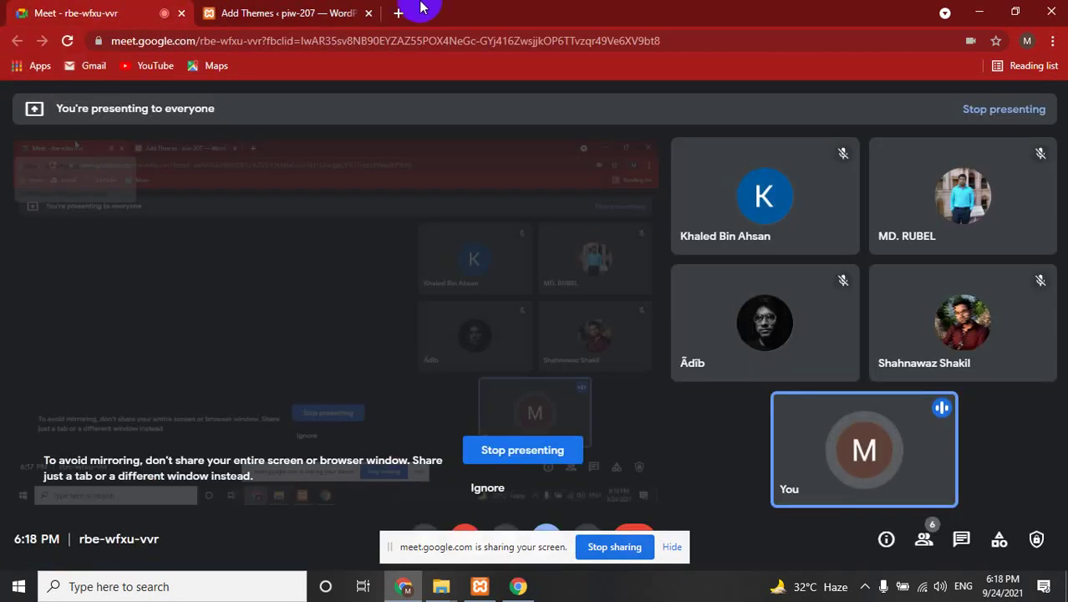
left_click(292, 10)
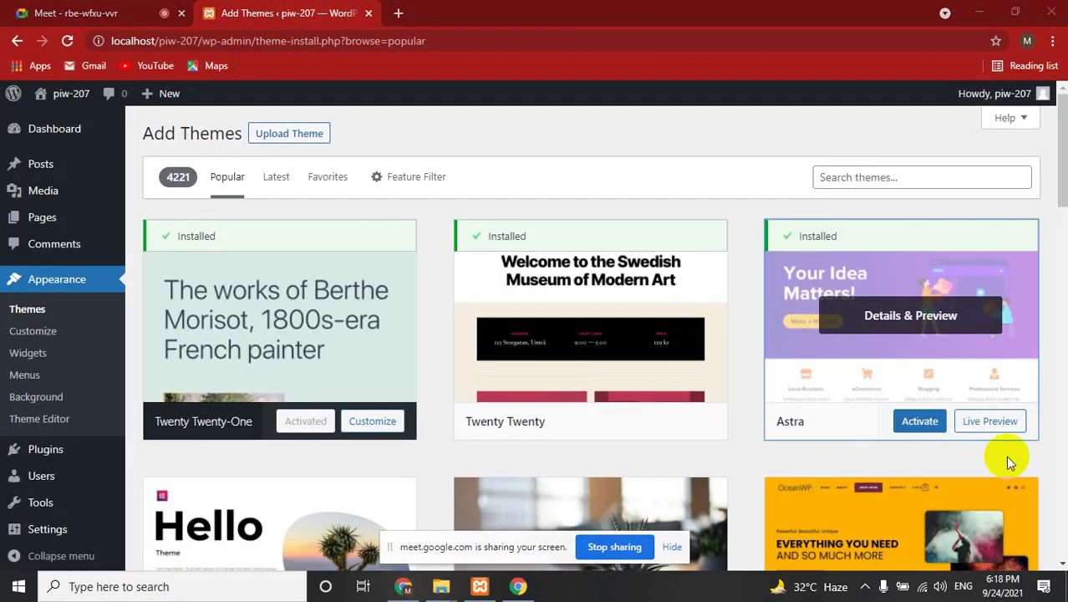
left_click(936, 423)
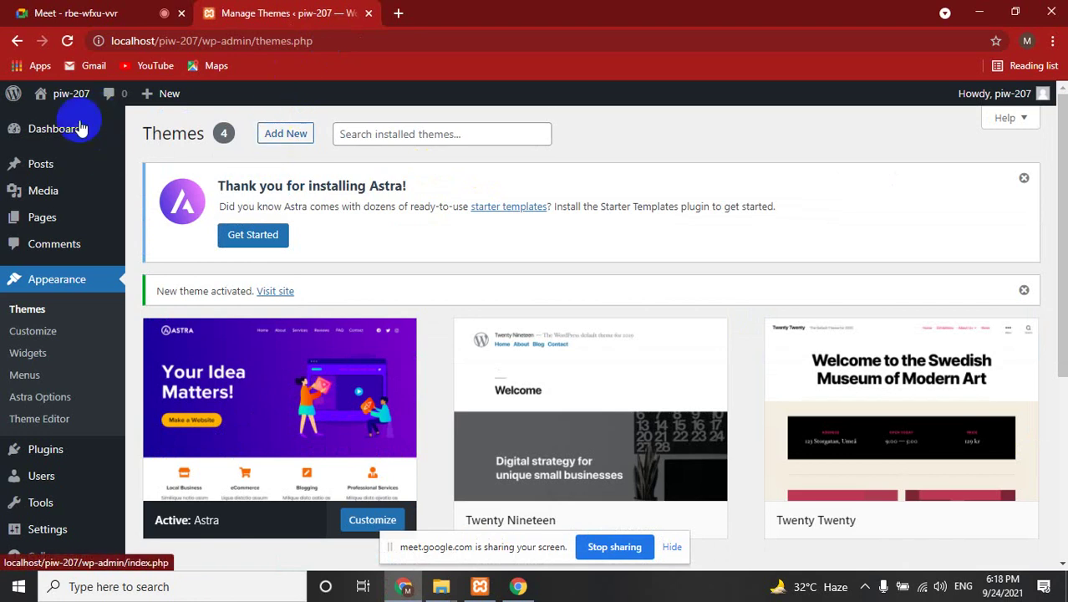
Visit the live piw-207 site in a new tab, close the blank tab, and return to Themes
mouse_move(72, 99)
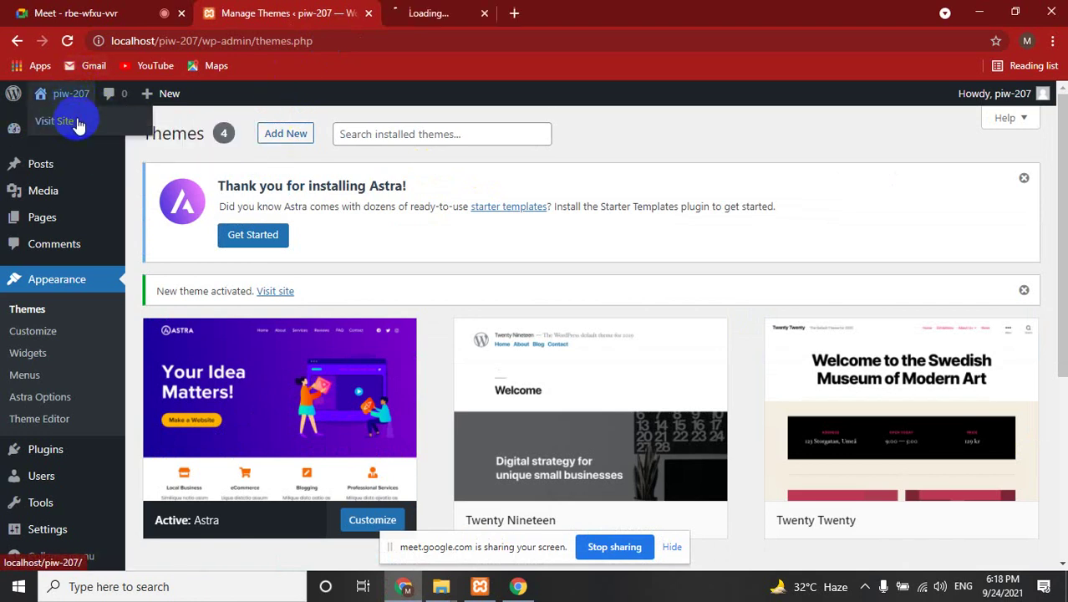
left_click(514, 13)
left_click(484, 13)
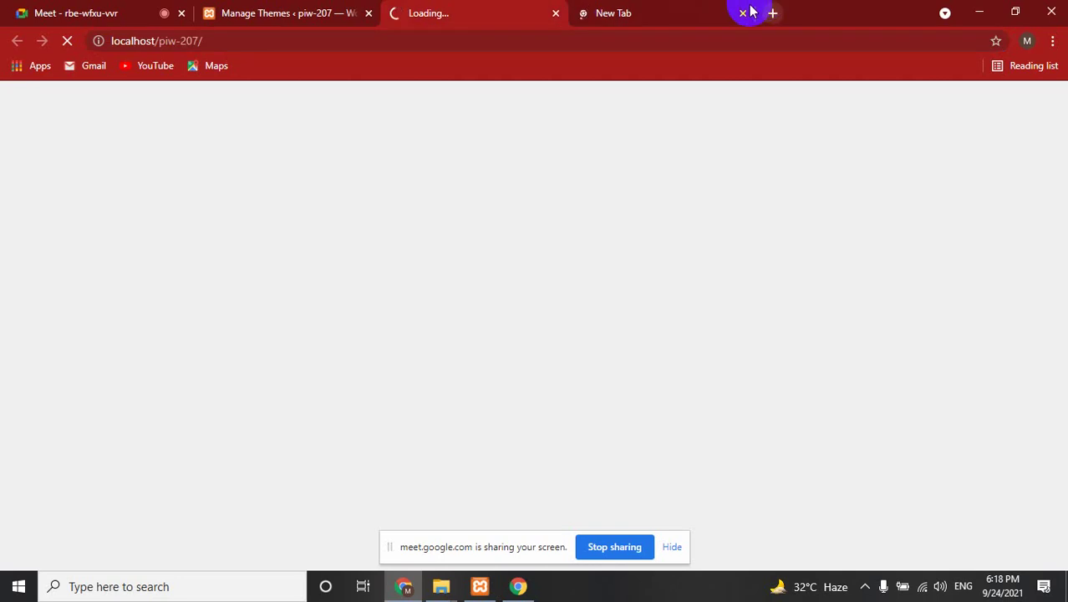
left_click(742, 12)
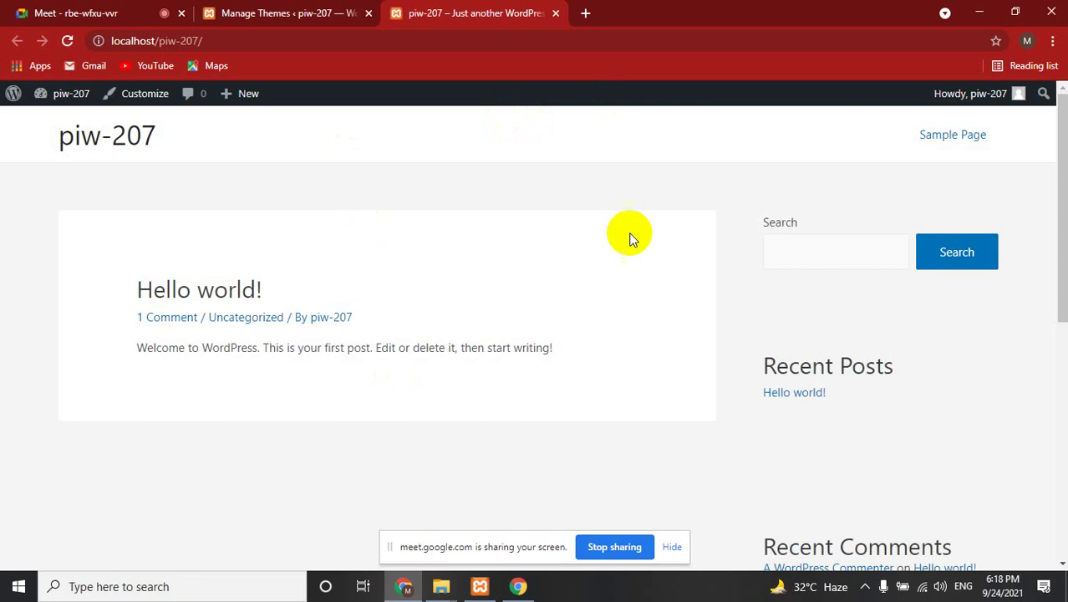
mouse_move(1062, 234)
left_mouse_down()
mouse_move(1049, 298)
mouse_move(1063, 95)
left_mouse_up()
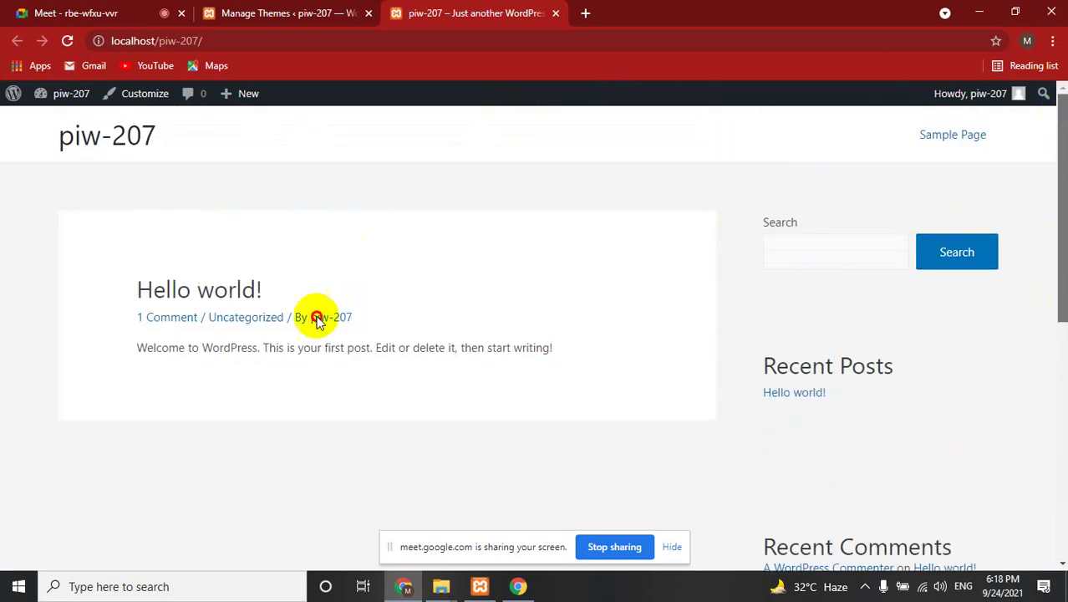
left_click(328, 10)
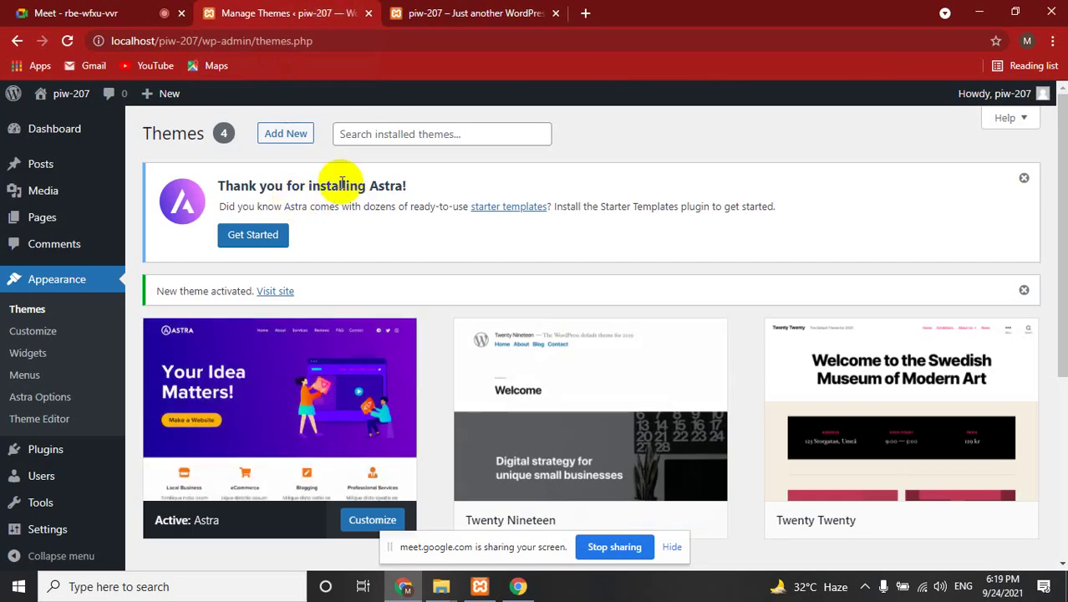
Launch Astra's Starter Templates setup and pick a page builder on the Select Page Builder screen
left_click(249, 237)
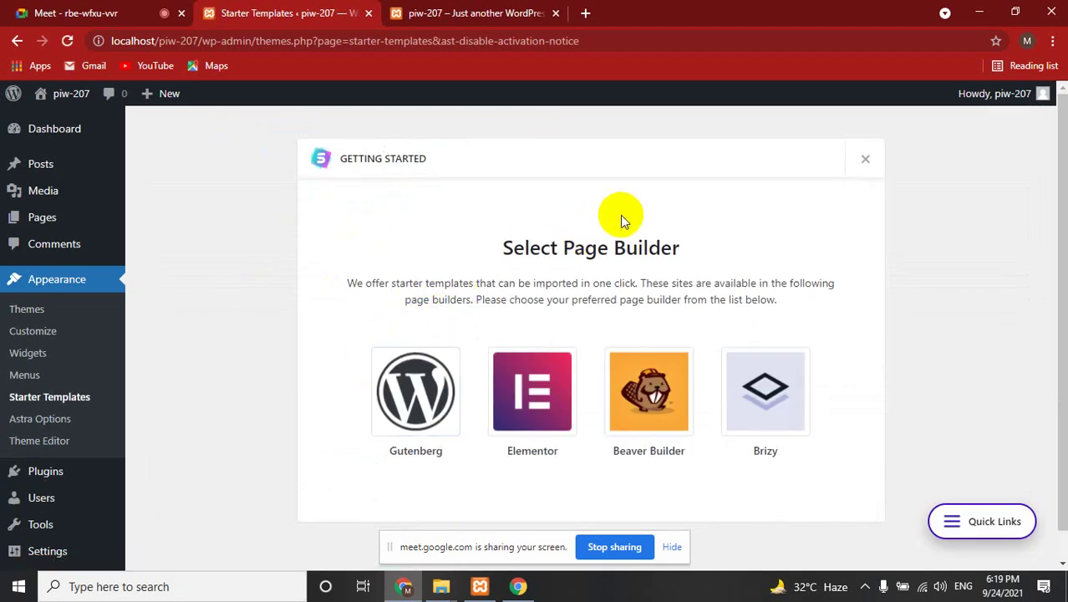
triple_click(586, 251)
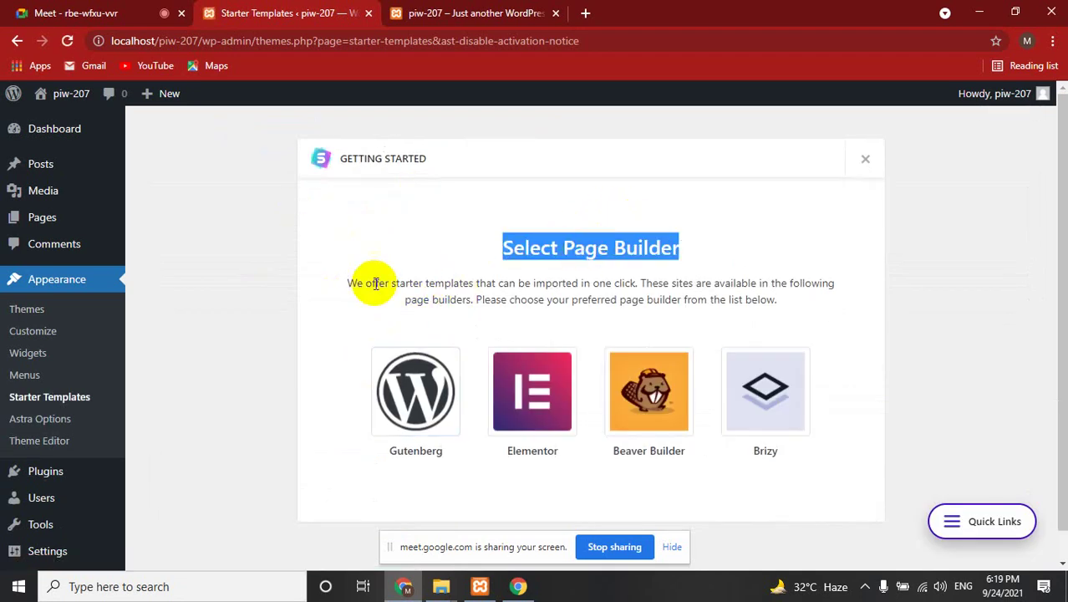
left_click(316, 351)
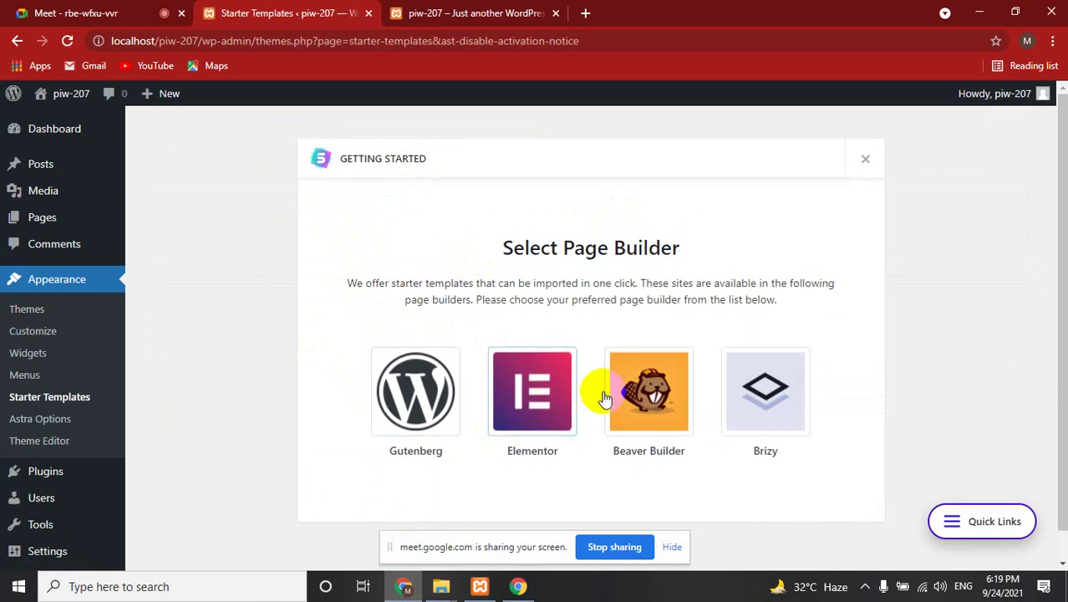
left_click(651, 415)
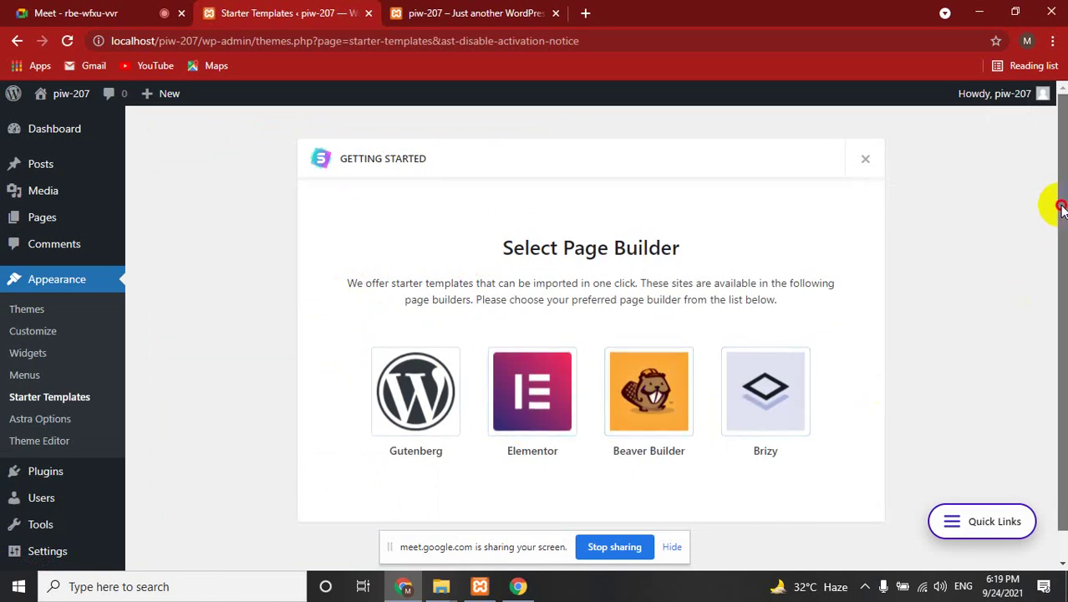
scroll(1056, 205, "down", 1)
Choose Elementor as the page builder and filter the template library to Free templates
left_click(537, 361)
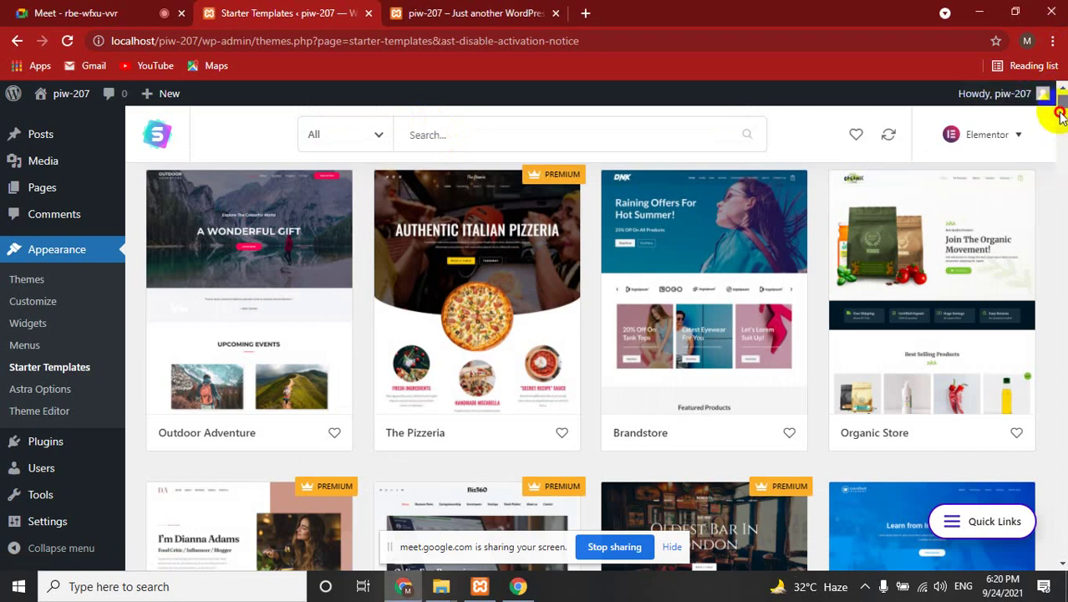
mouse_move(1062, 104)
left_mouse_down()
mouse_move(1062, 127)
mouse_move(1059, 99)
left_mouse_up()
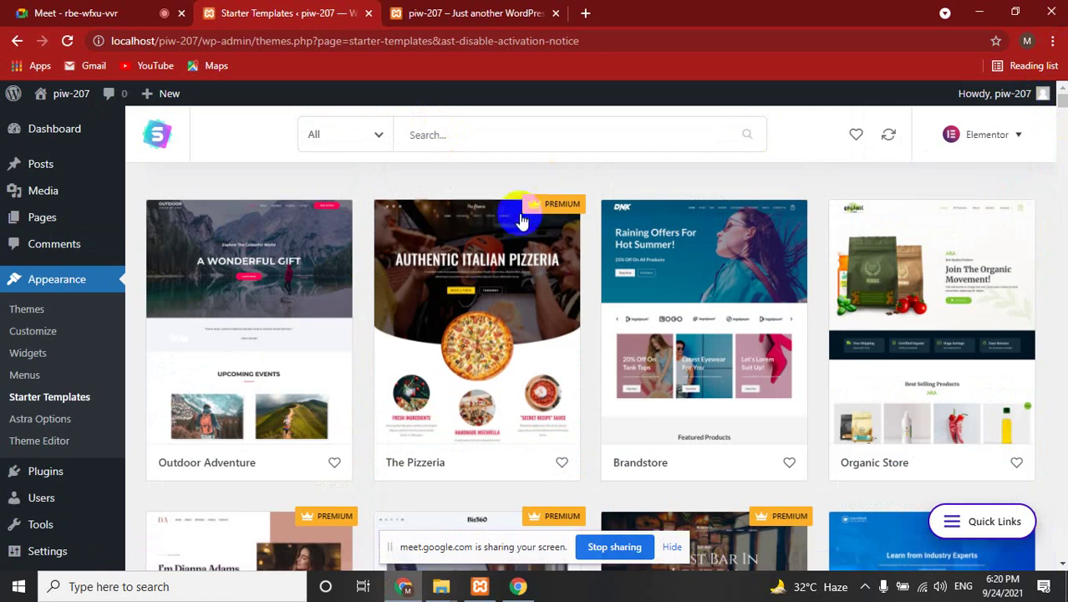
mouse_move(542, 215)
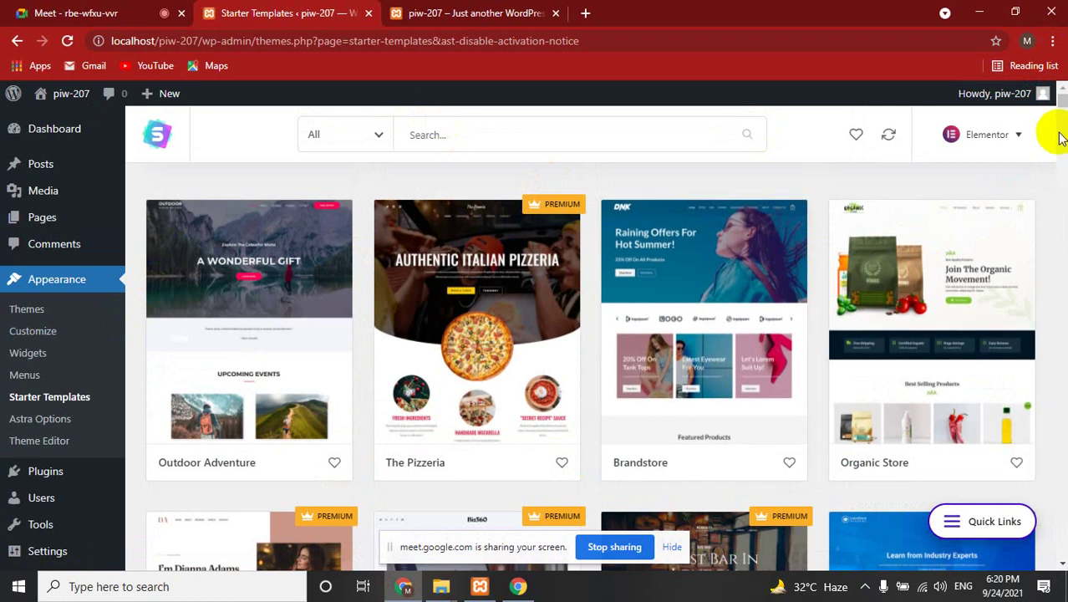
left_click_drag(1060, 107, 221, 156)
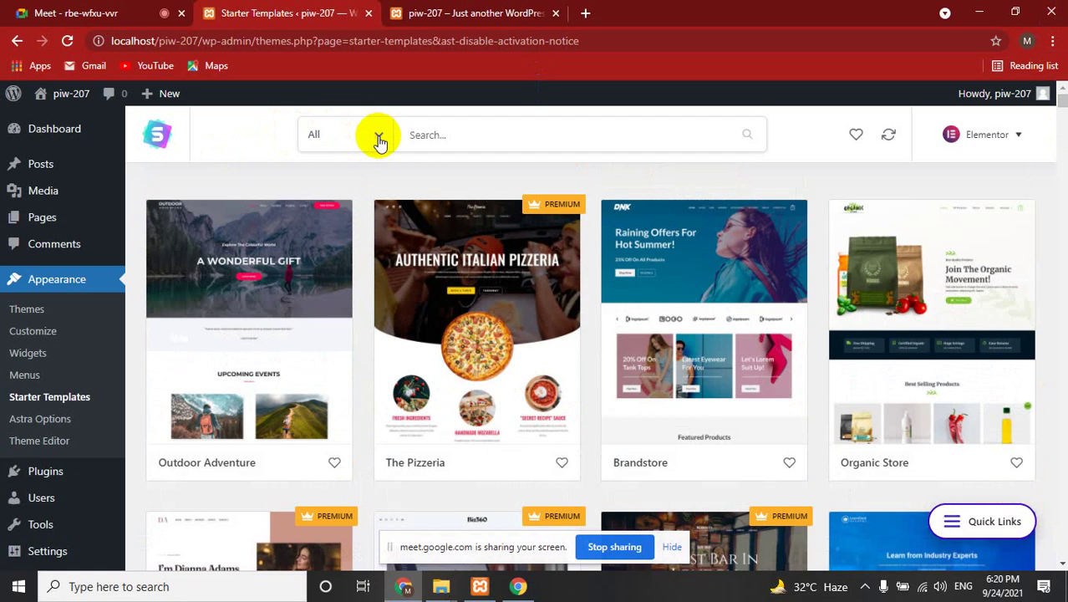
left_click(380, 146)
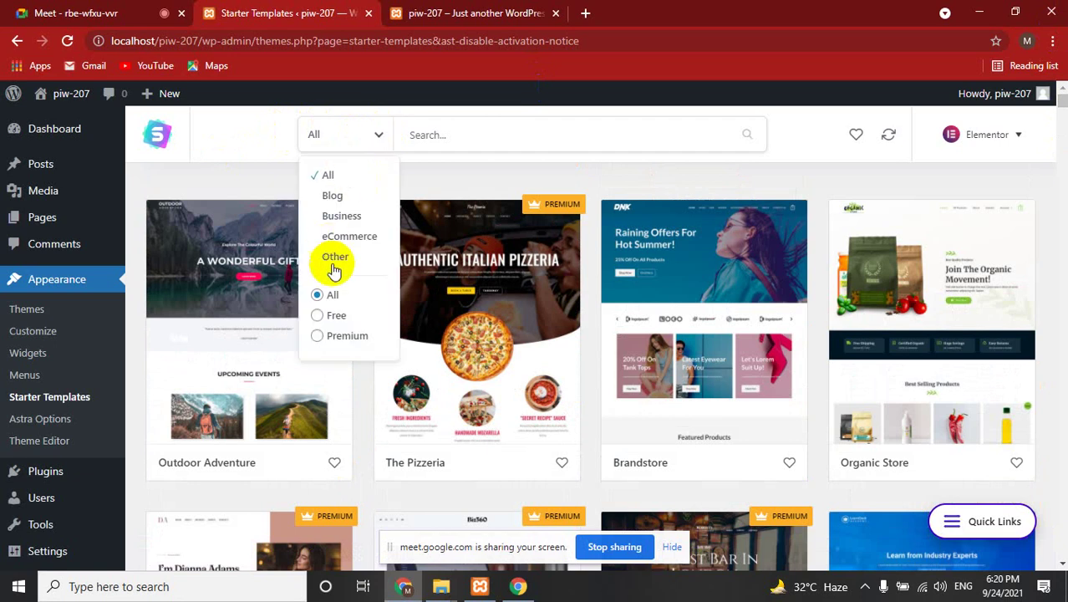
left_click(317, 316)
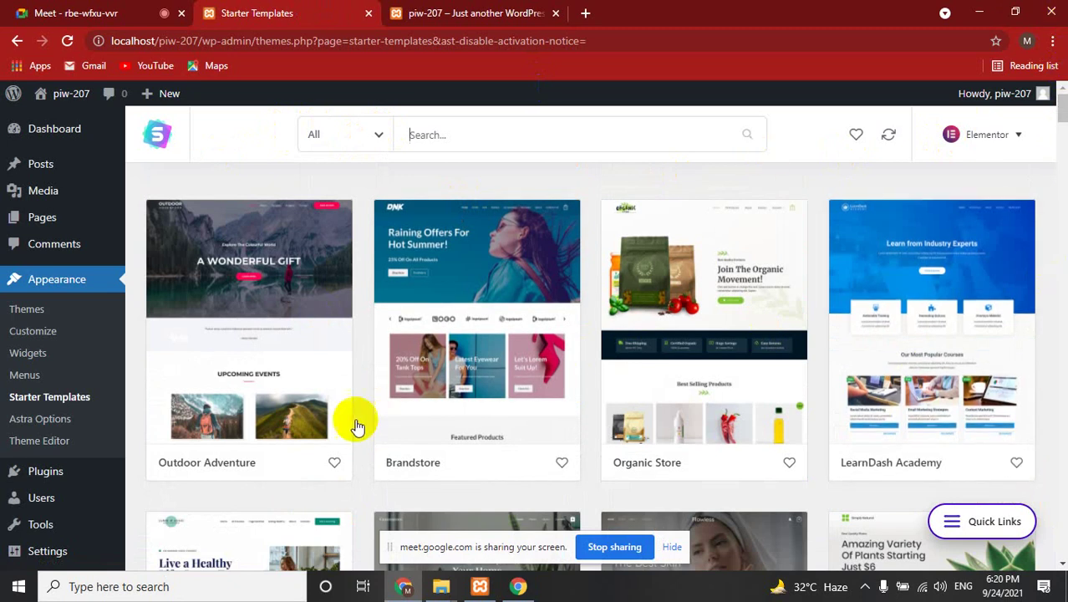
Open the Outdoor Adventure template's details, scroll through its demo preview, then return to Starter Templates
left_click(275, 293)
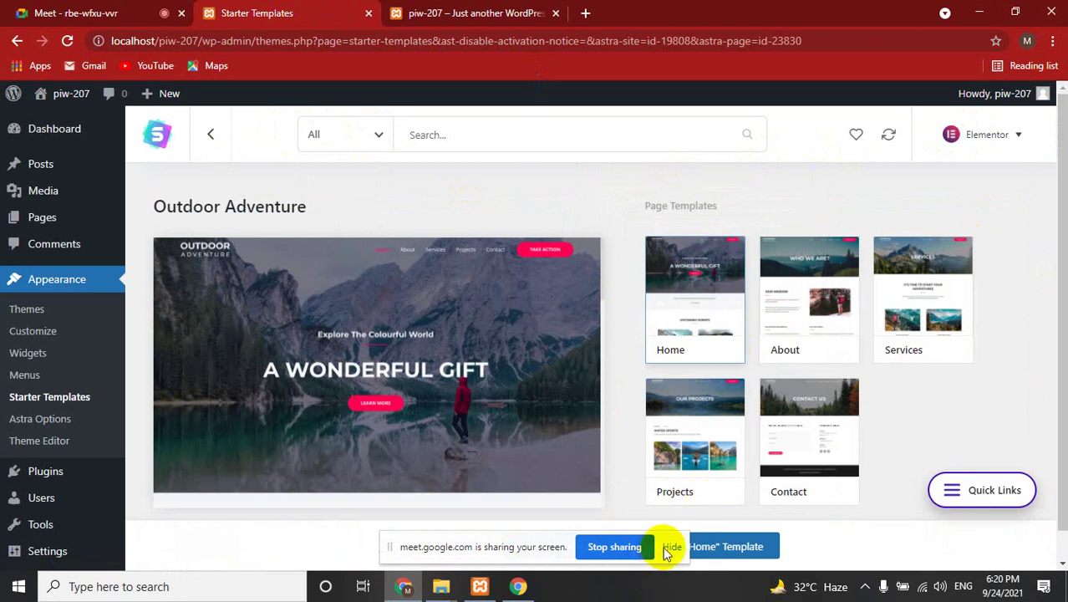
left_click(672, 547)
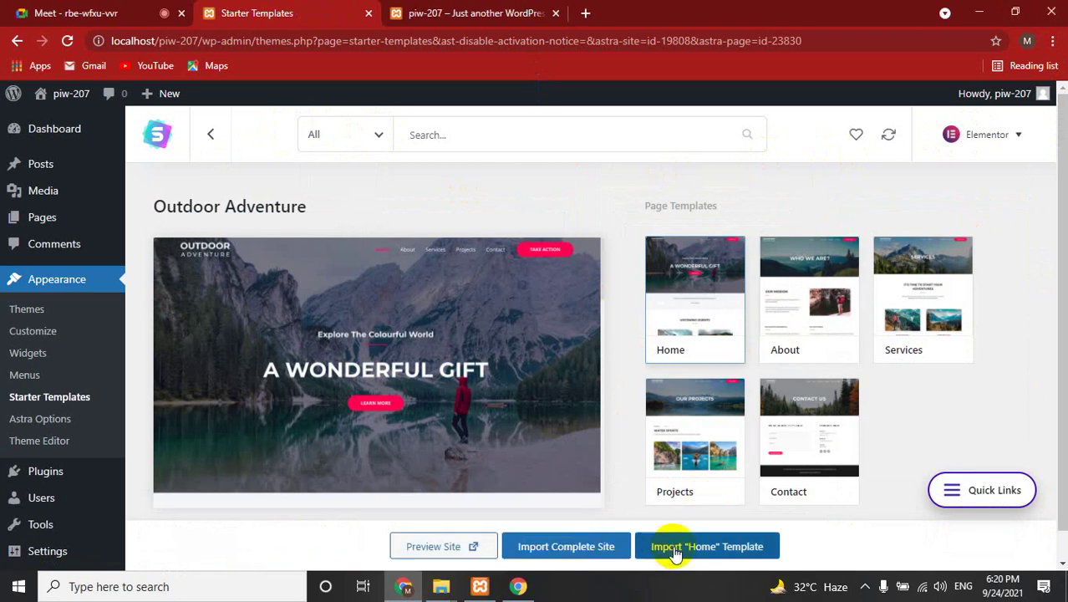
left_click(434, 546)
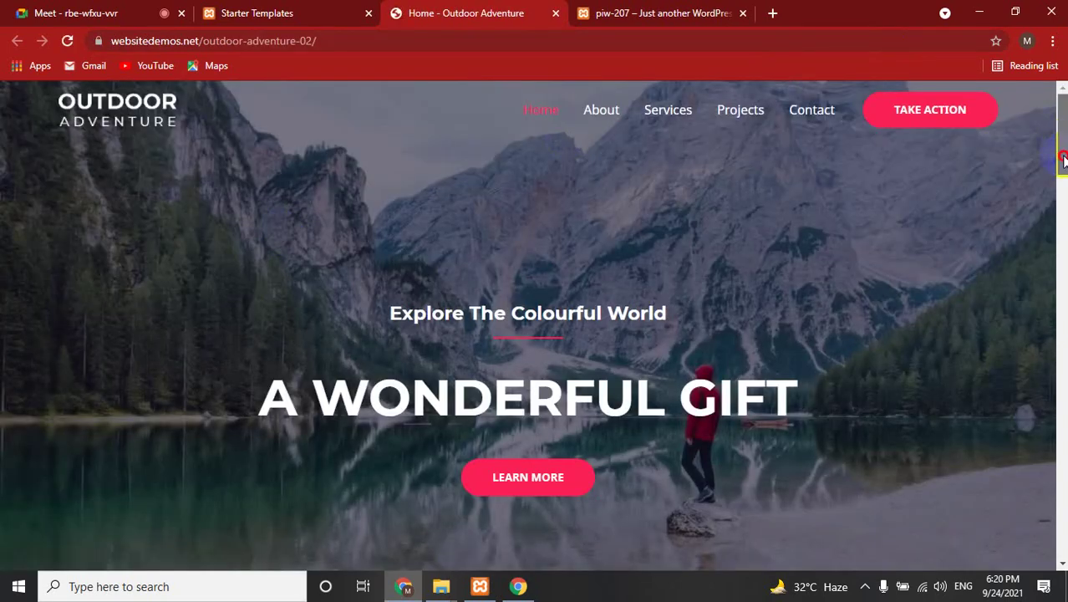
left_click(1056, 213)
left_click_drag(1056, 213, 1057, 478)
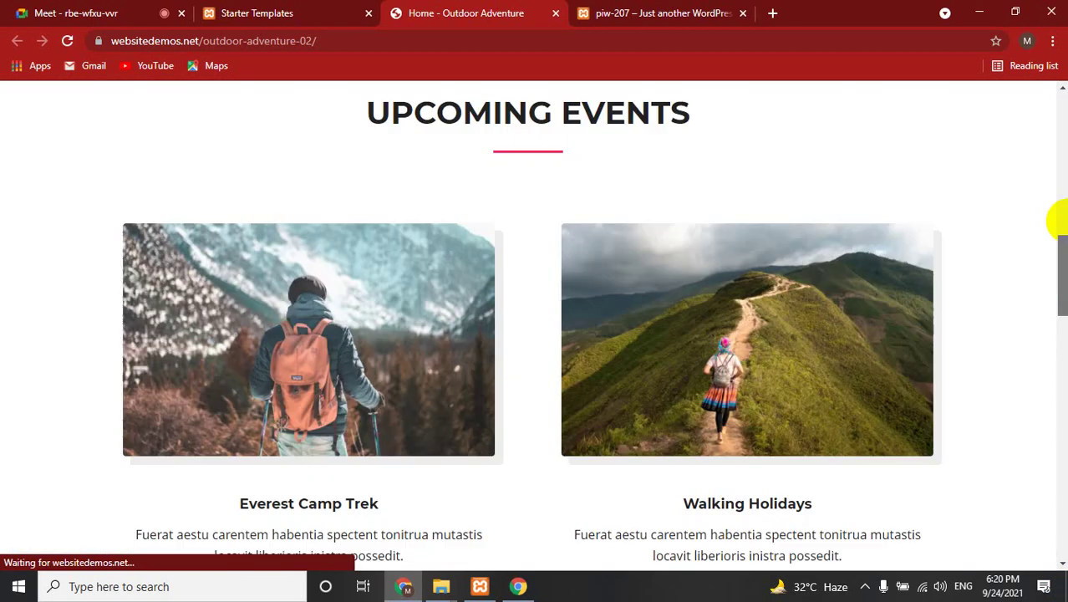
left_click_drag(1058, 478, 1055, 58)
left_click(280, 10)
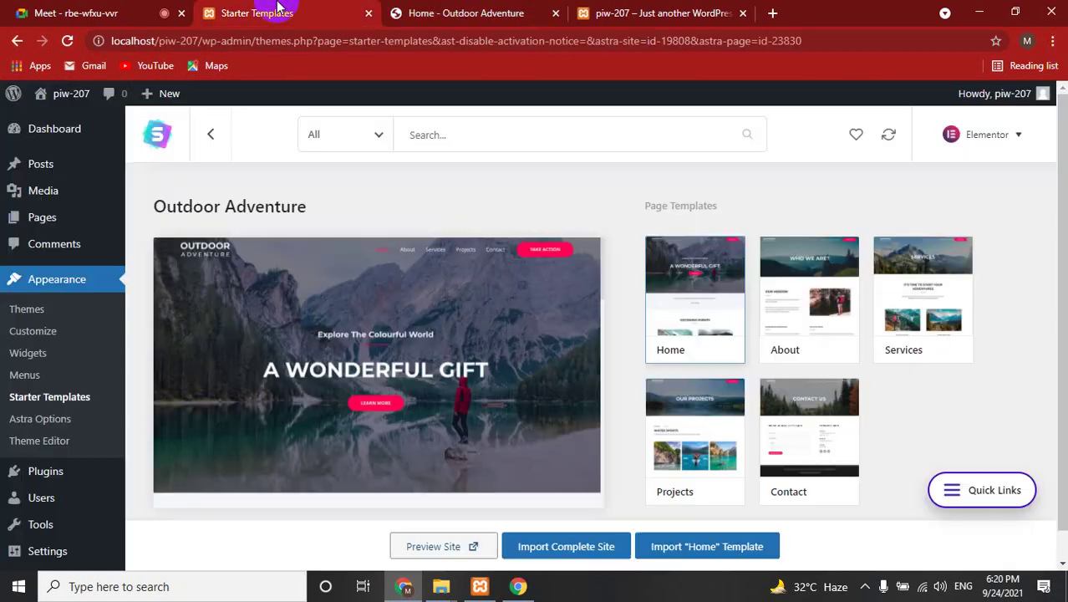
Start importing the complete Outdoor Adventure site, answering Intermediate and Myself/My company
left_click(601, 544)
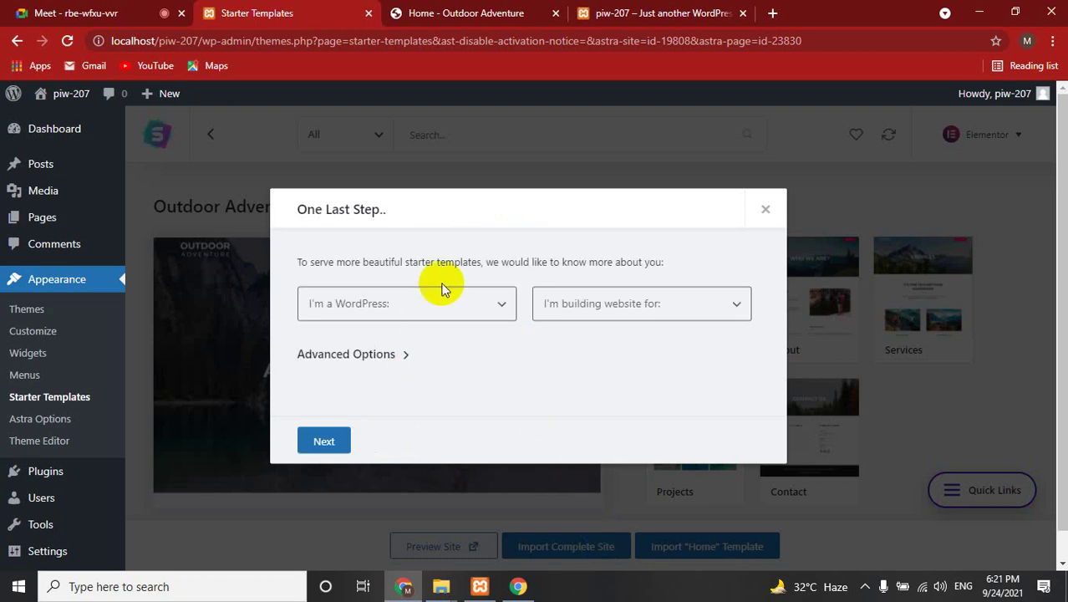
left_click(444, 294)
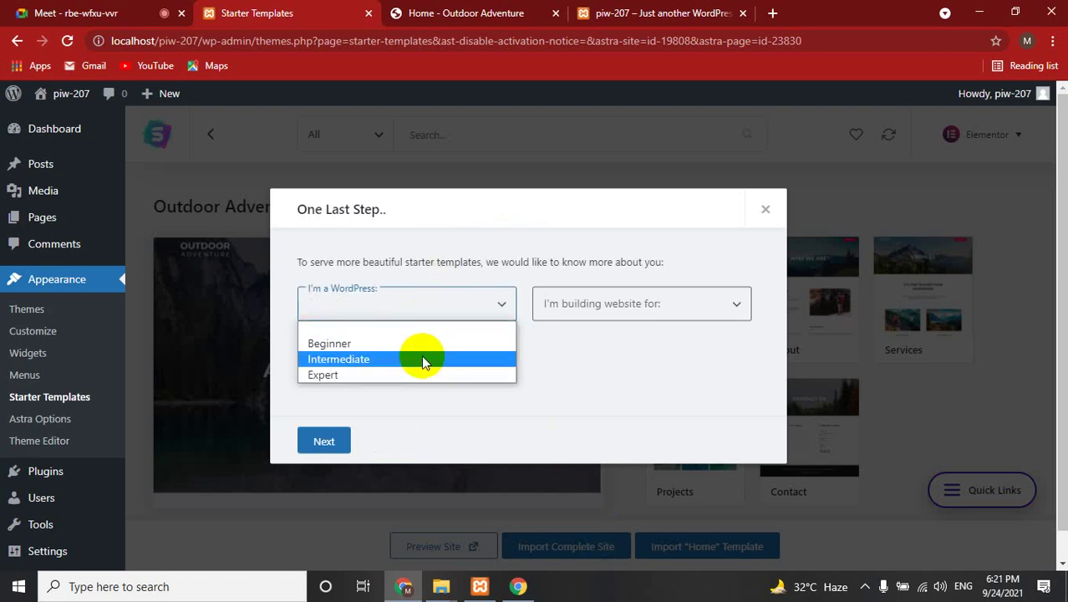
left_click(422, 360)
left_click(614, 304)
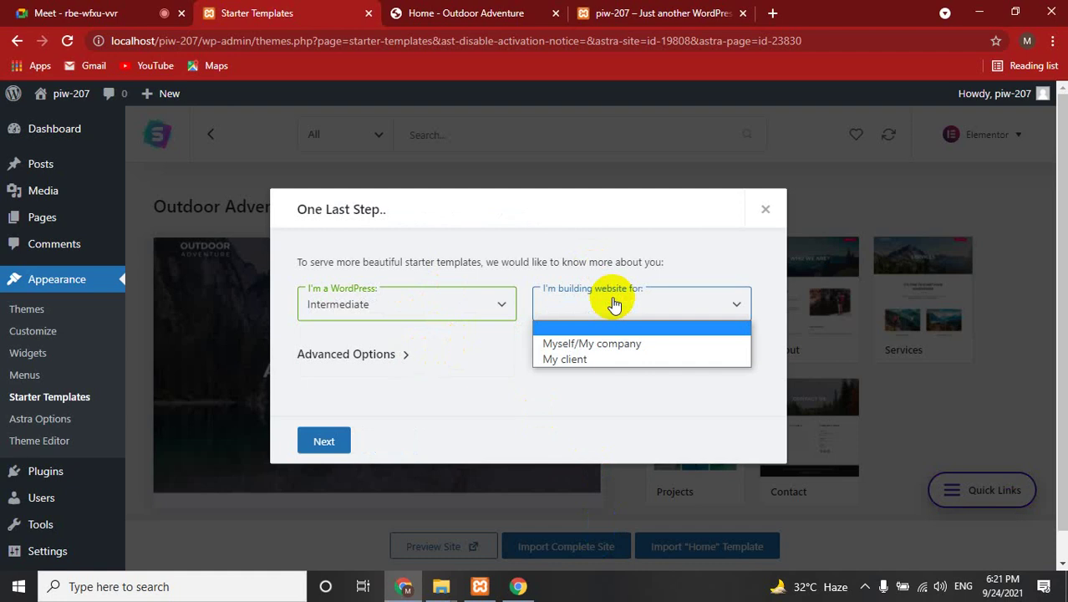
left_click(615, 344)
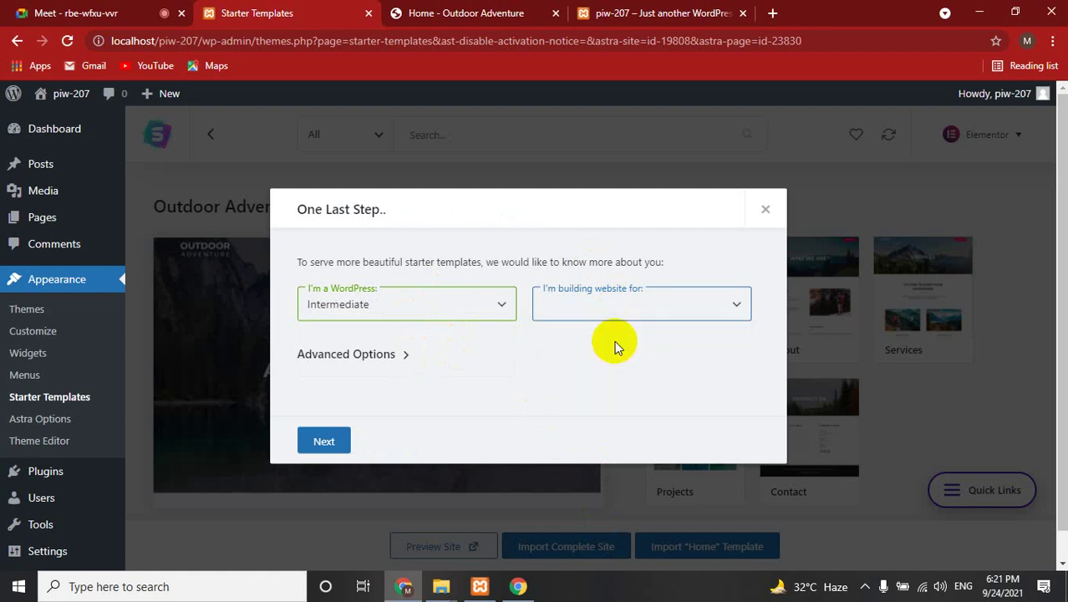
left_click(324, 440)
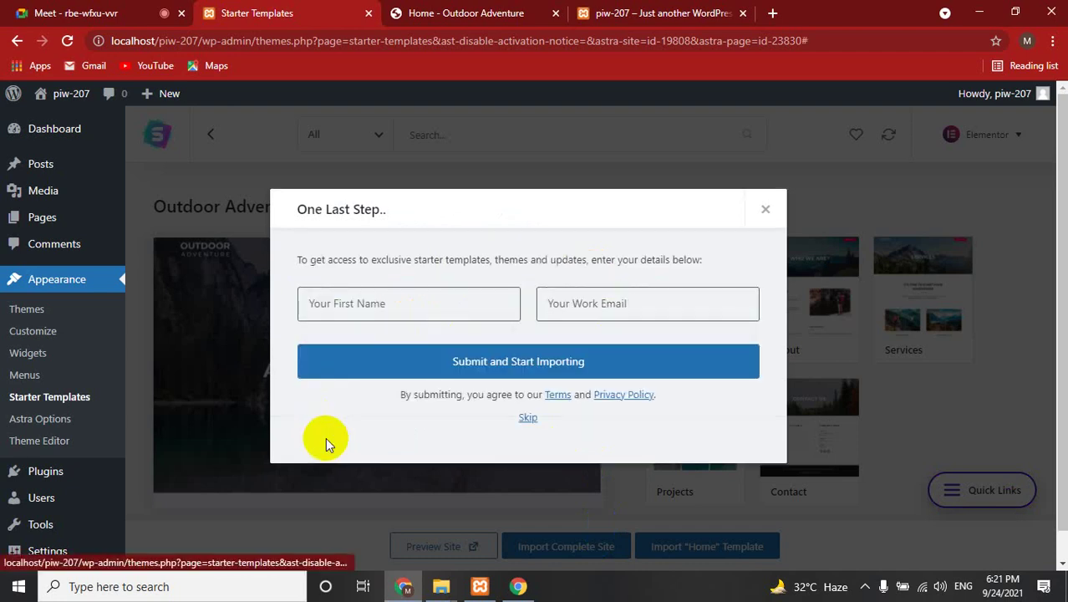
Skip the name and work e-mail details form to begin the import
left_click(418, 305)
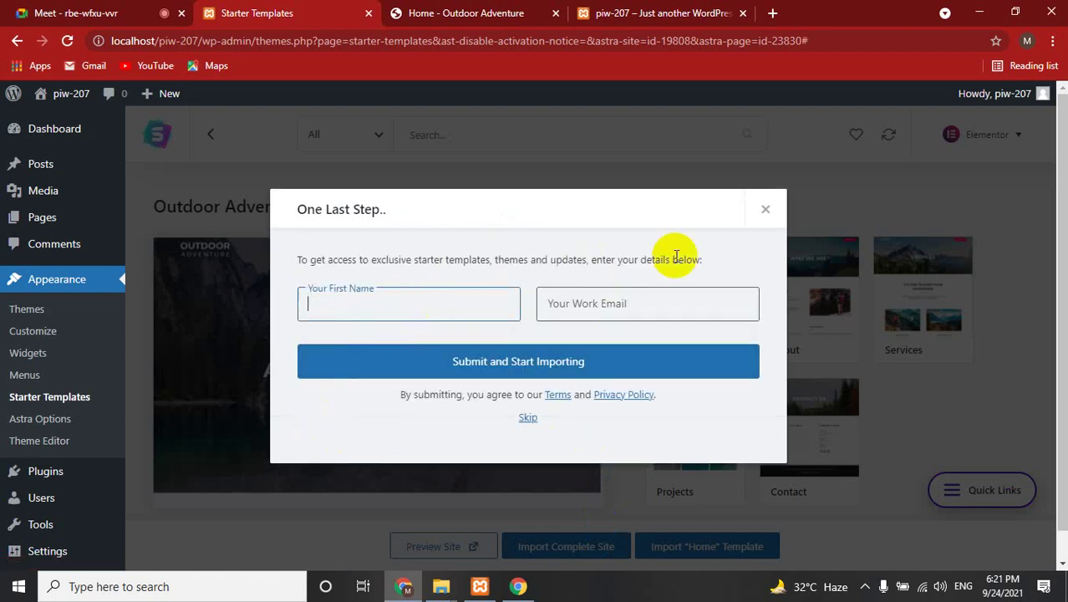
left_click(641, 304)
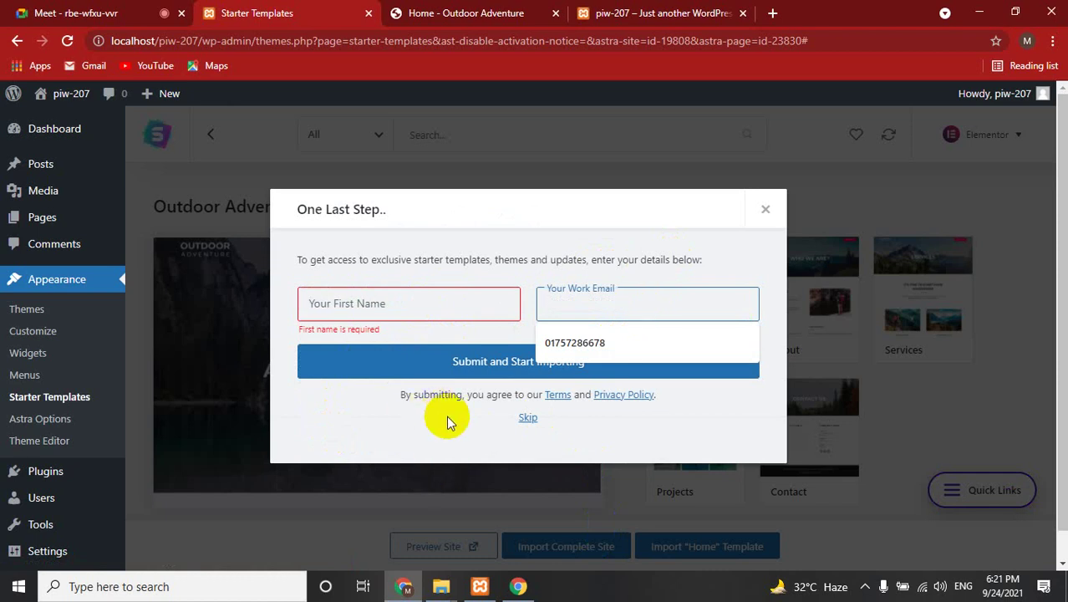
left_click(530, 418)
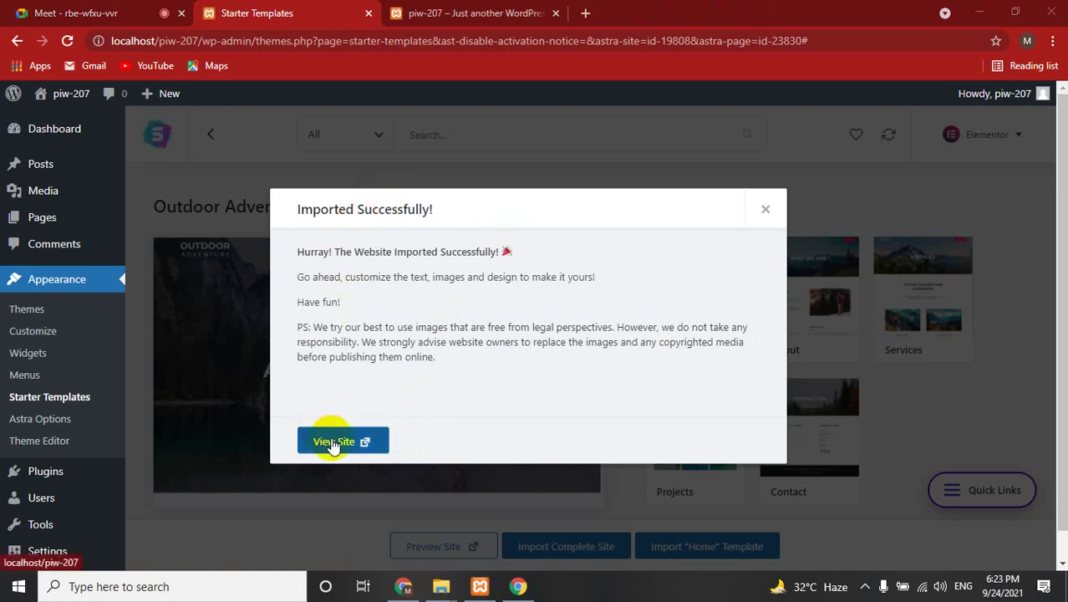
View the imported Outdoor Adventure home page live, then return to Starter Templates
key("ctrl+Tab")
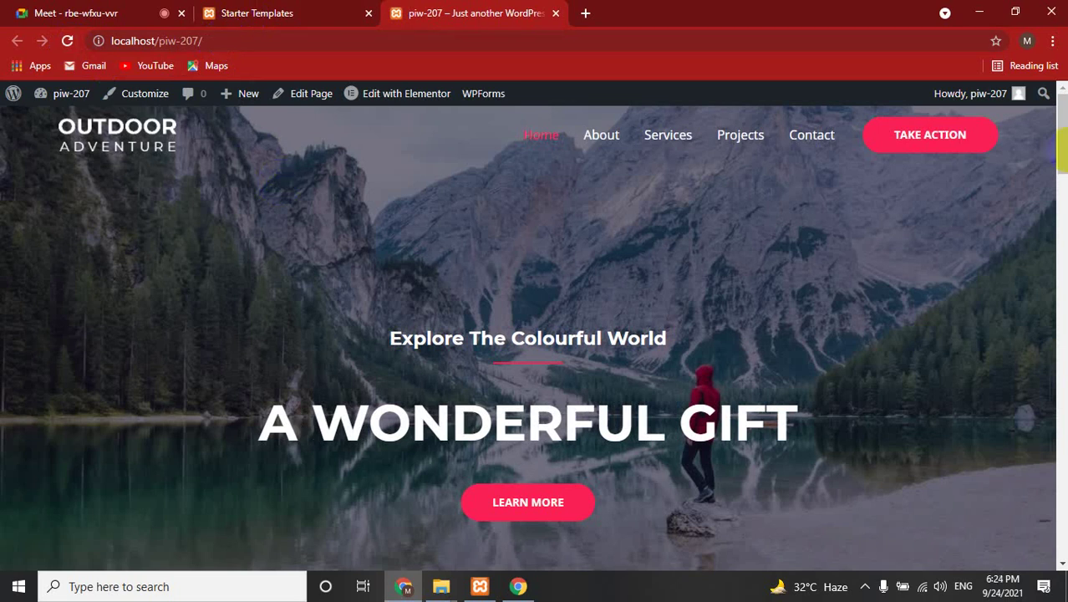
mouse_move(1060, 134)
left_mouse_down()
mouse_move(1056, 393)
mouse_move(1058, 50)
left_mouse_up()
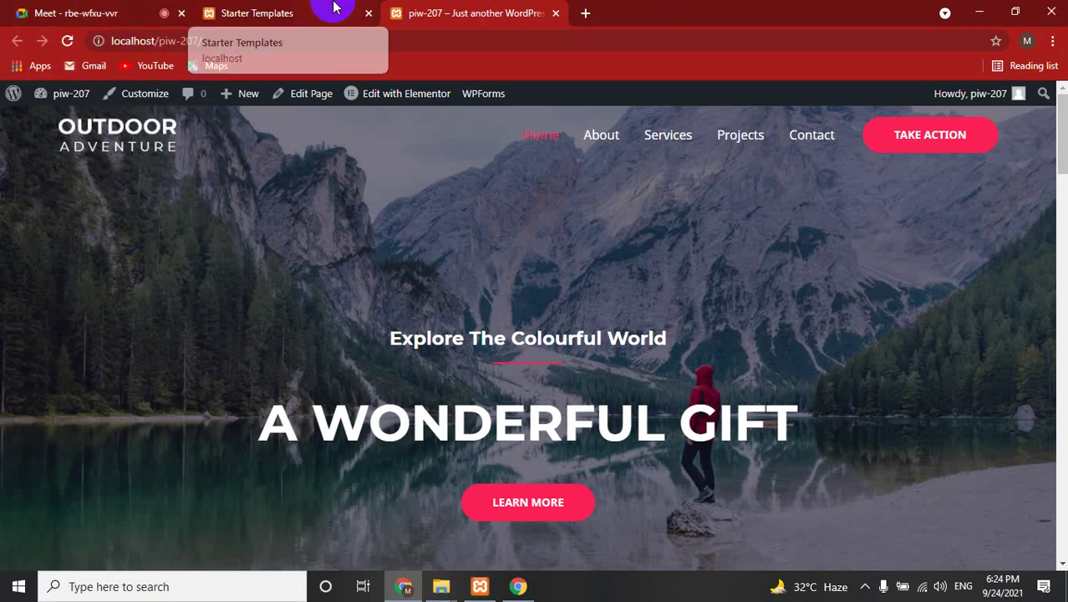
left_click(333, 8)
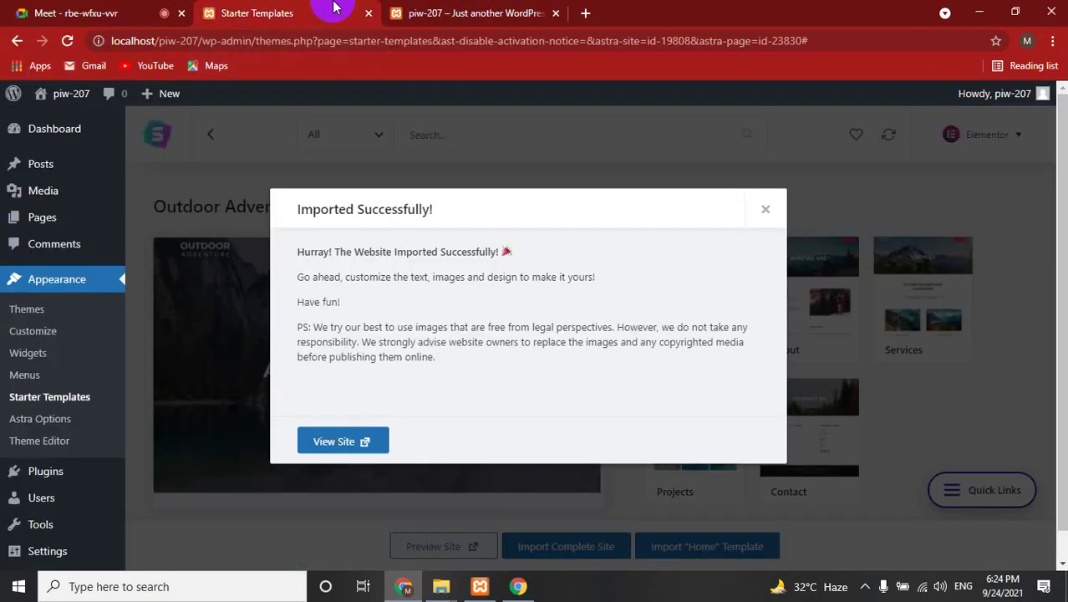
Close the import success message, reload the page, and open the Customizer from the live site
left_click(764, 210)
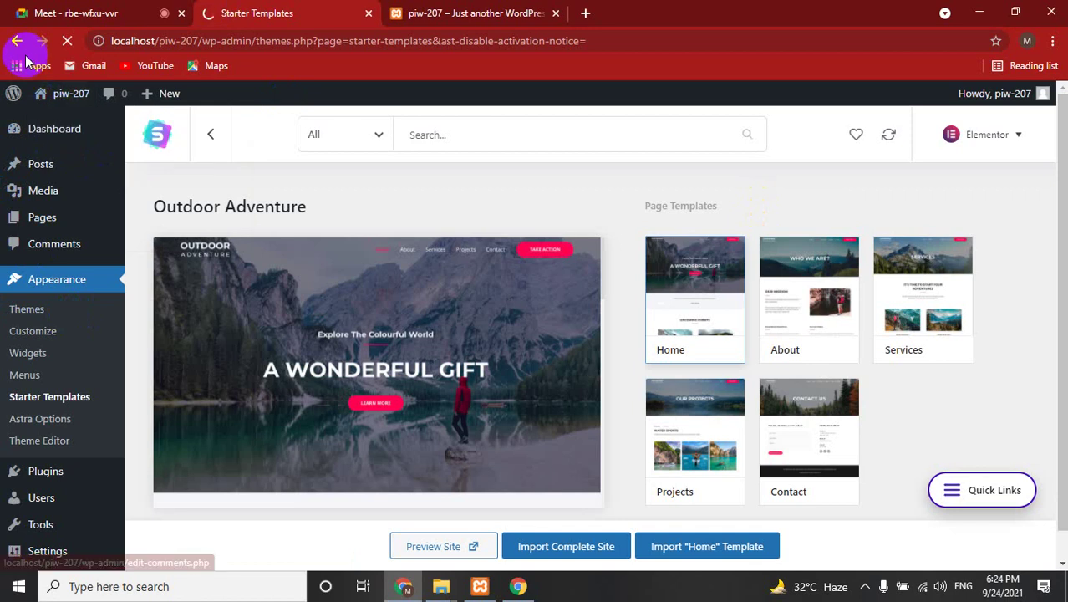
left_click(67, 40)
left_click(70, 41)
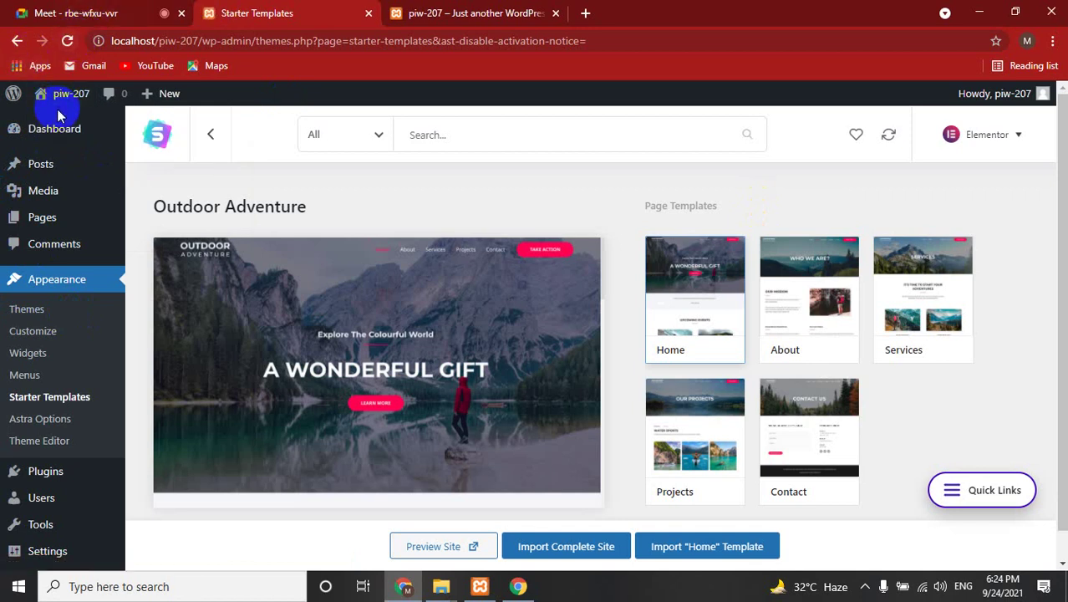
left_click(476, 12)
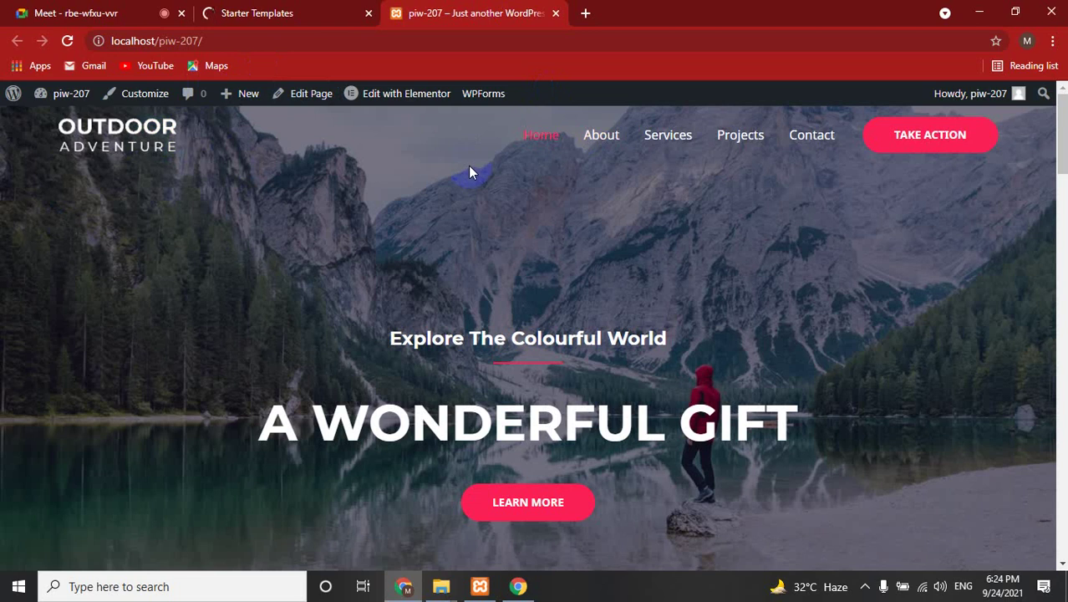
left_click(138, 97)
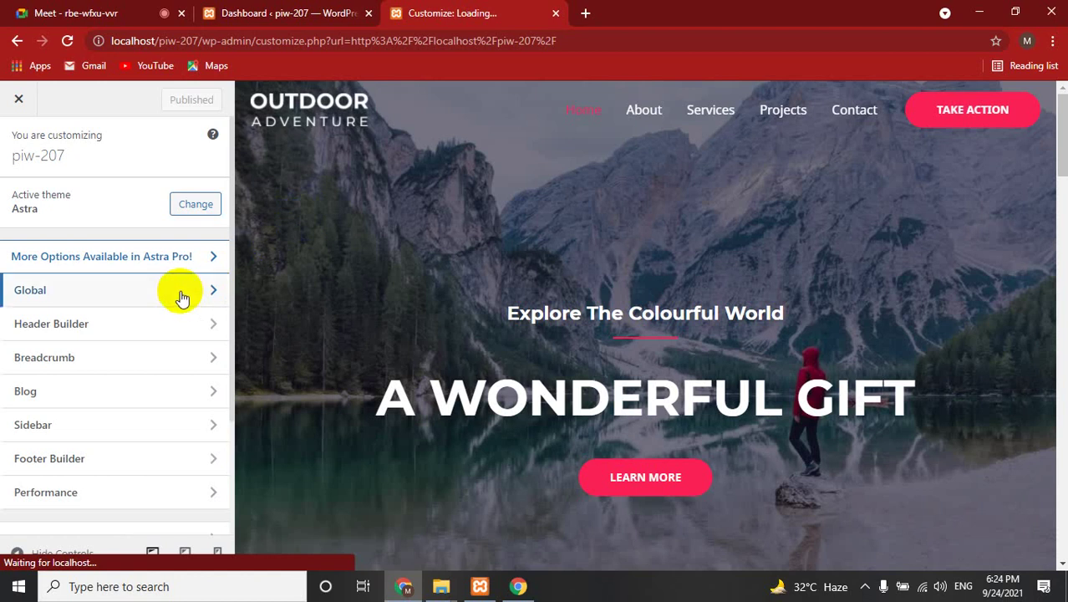
Open Global Typography, apply a typography preset, and keep Noto Sans as the body font
left_click(182, 297)
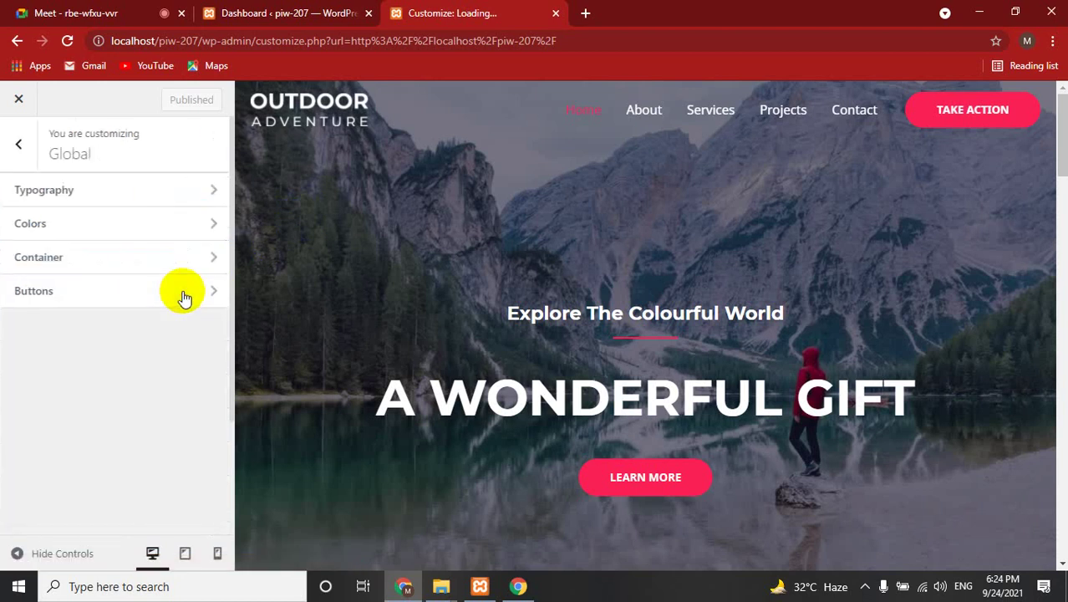
left_click(94, 191)
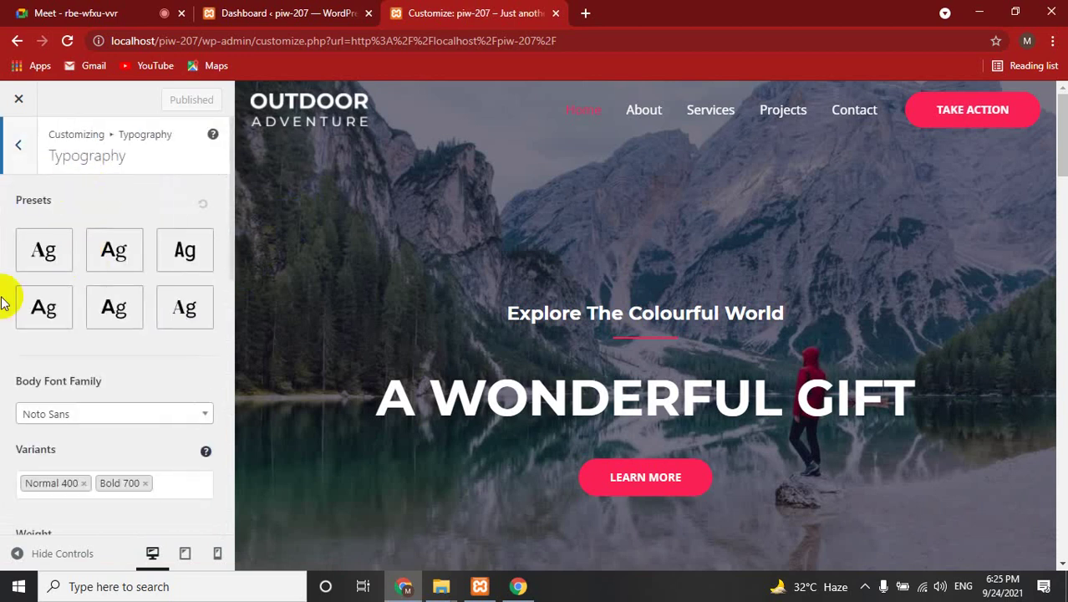
left_click(44, 300)
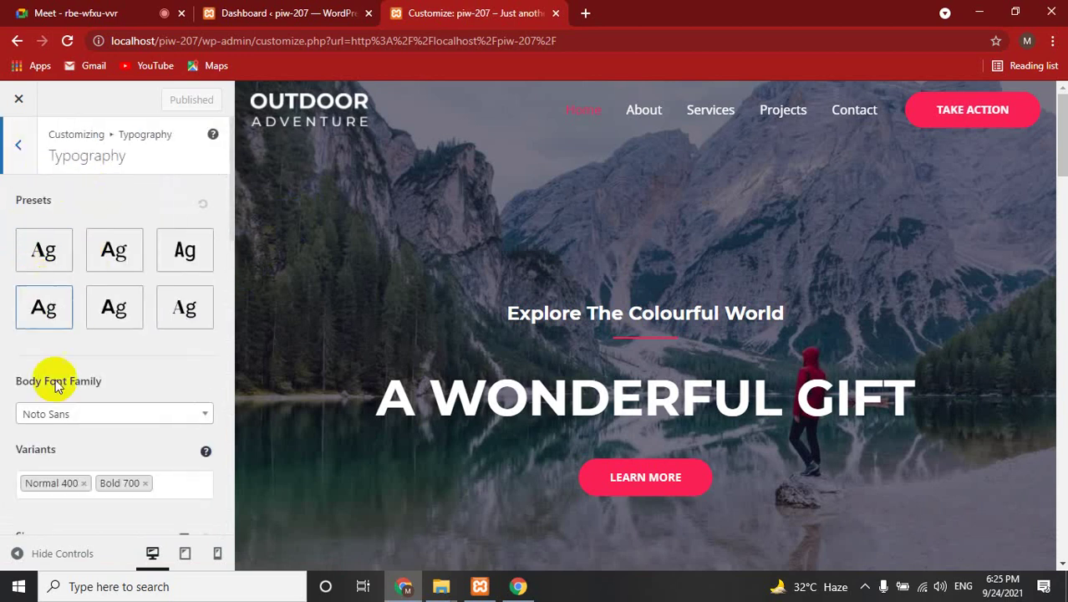
left_click(94, 414)
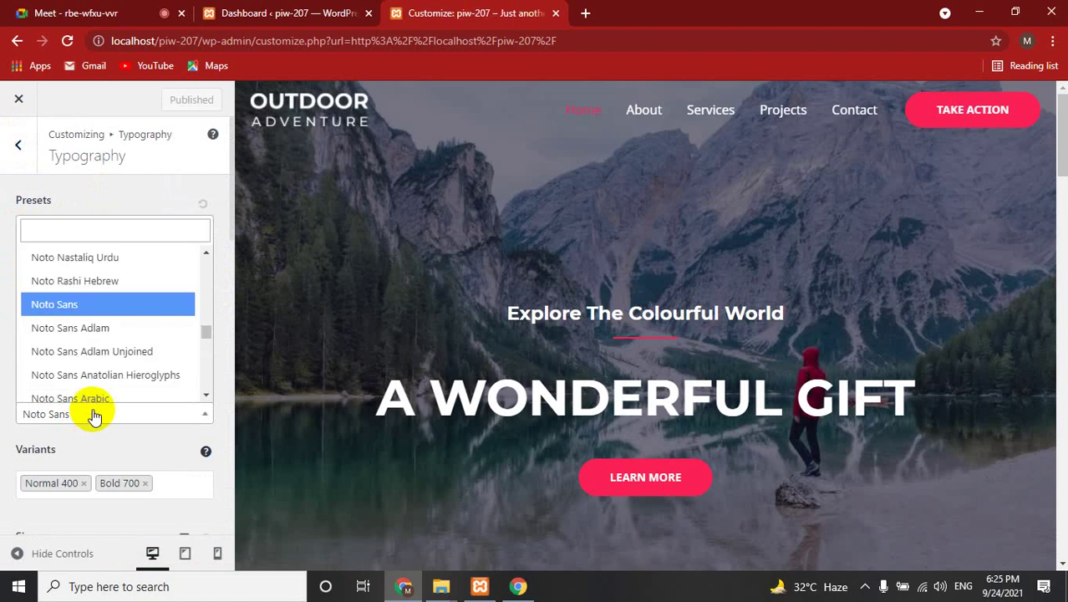
left_click(2, 296)
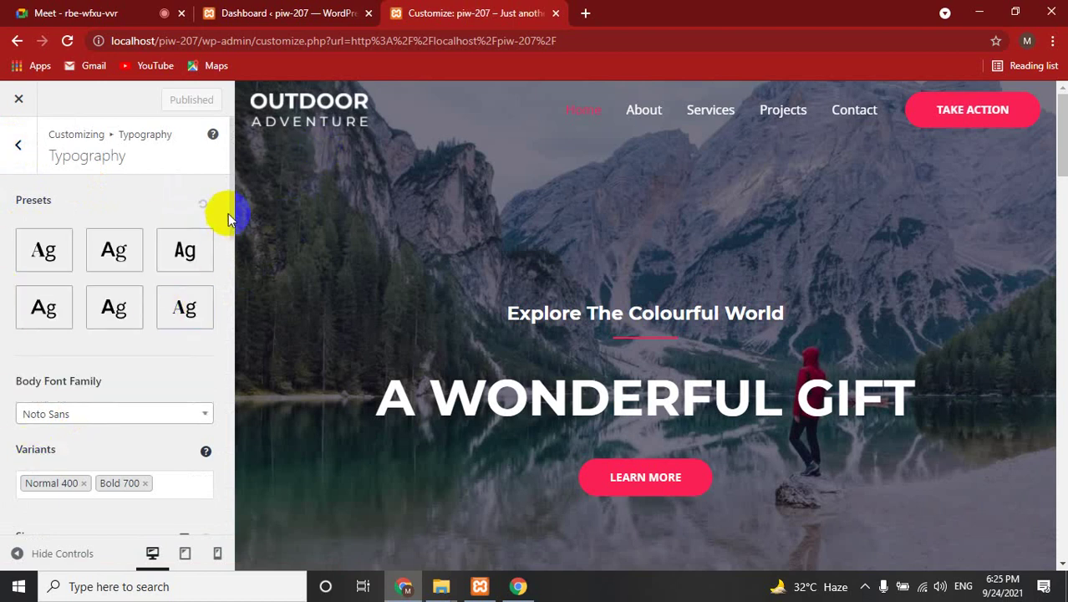
Scroll through the remaining typography settings, then return to the Global section list
mouse_move(233, 198)
left_mouse_down()
mouse_move(234, 286)
mouse_move(242, 252)
left_mouse_up()
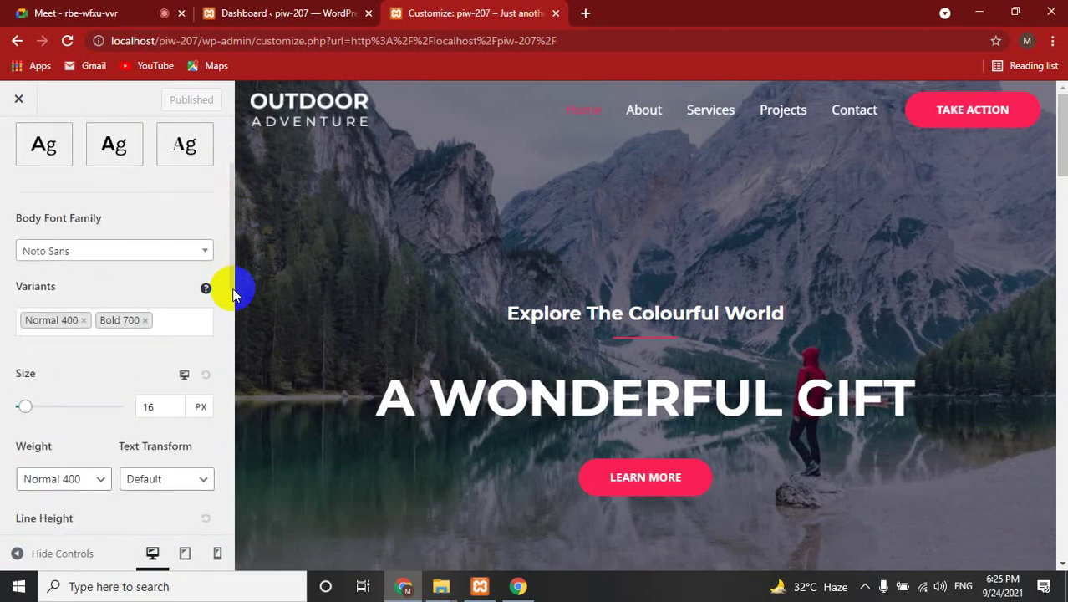
left_click_drag(243, 253, 236, 321)
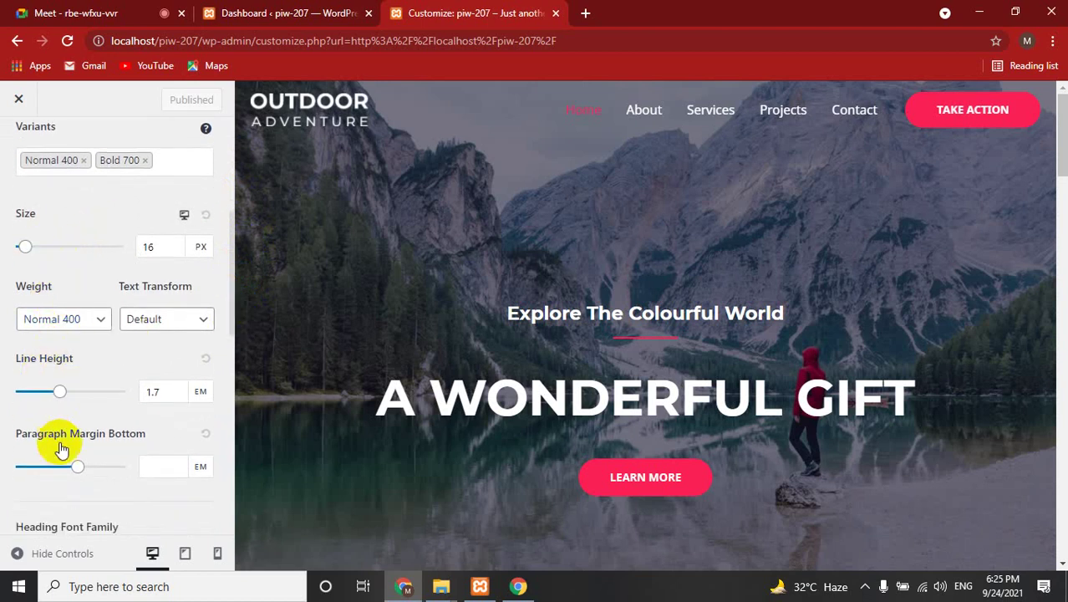
left_click(233, 241)
mouse_move(232, 241)
left_mouse_down()
mouse_move(231, 193)
mouse_move(21, 107)
mouse_move(23, 171)
mouse_move(228, 242)
mouse_move(236, 138)
left_mouse_up()
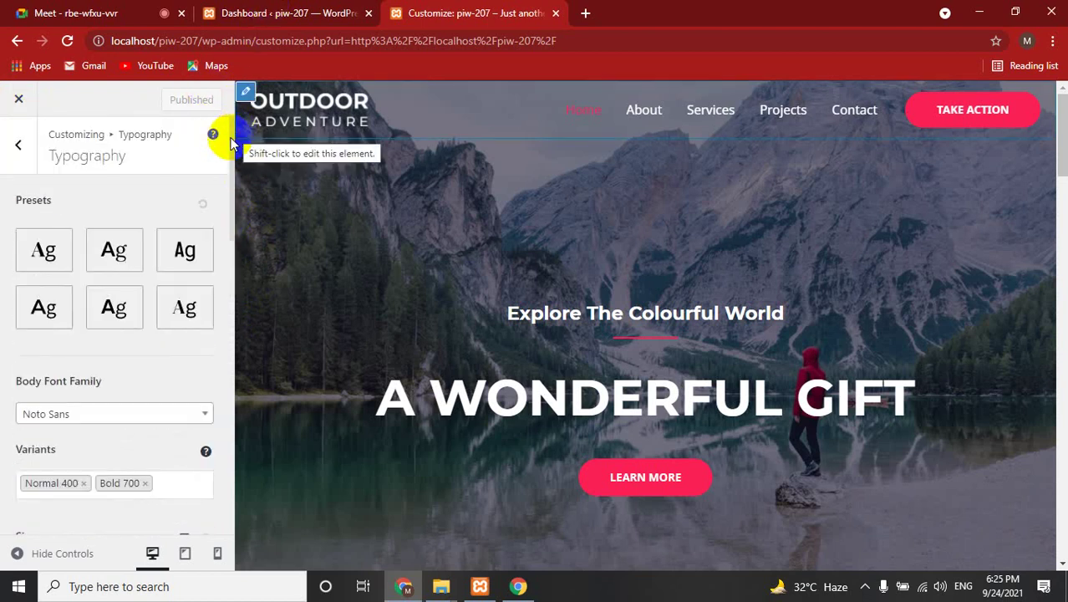
left_click(8, 151)
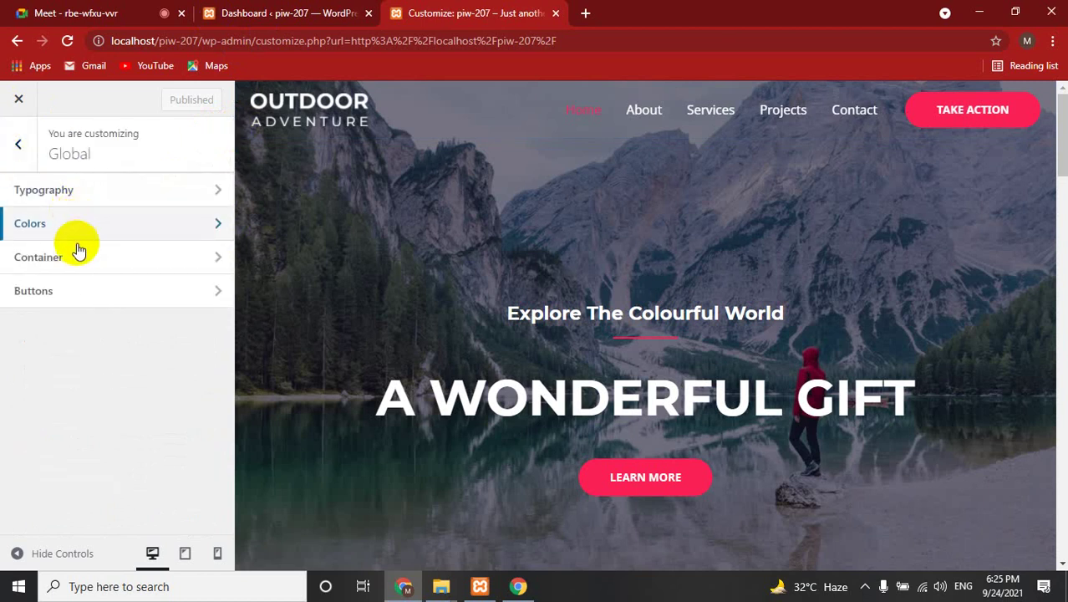
Set the Global Buttons text colour to black
left_click(74, 293)
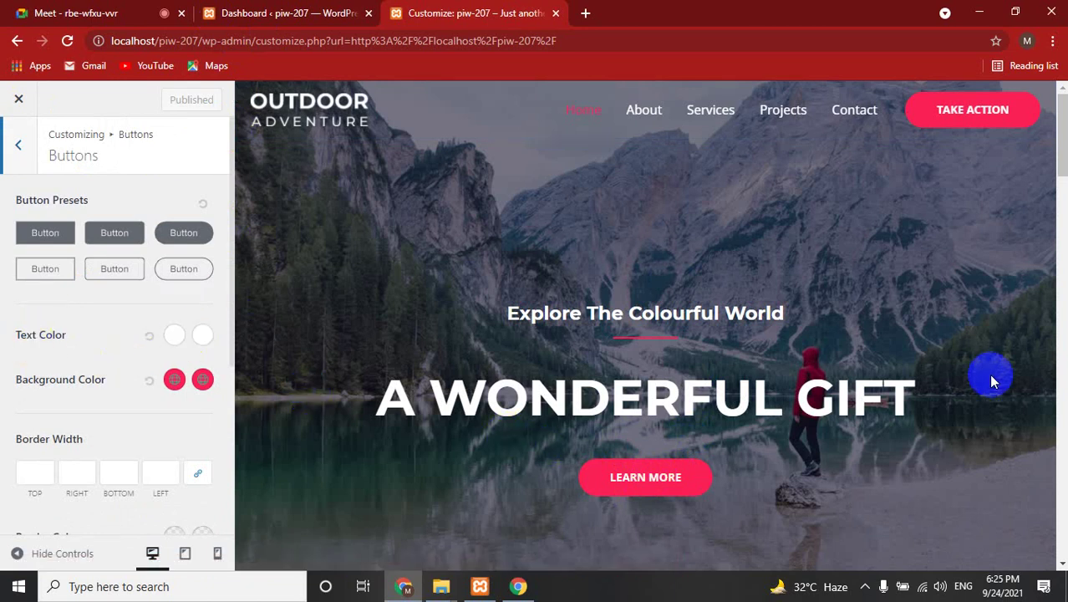
left_click(173, 344)
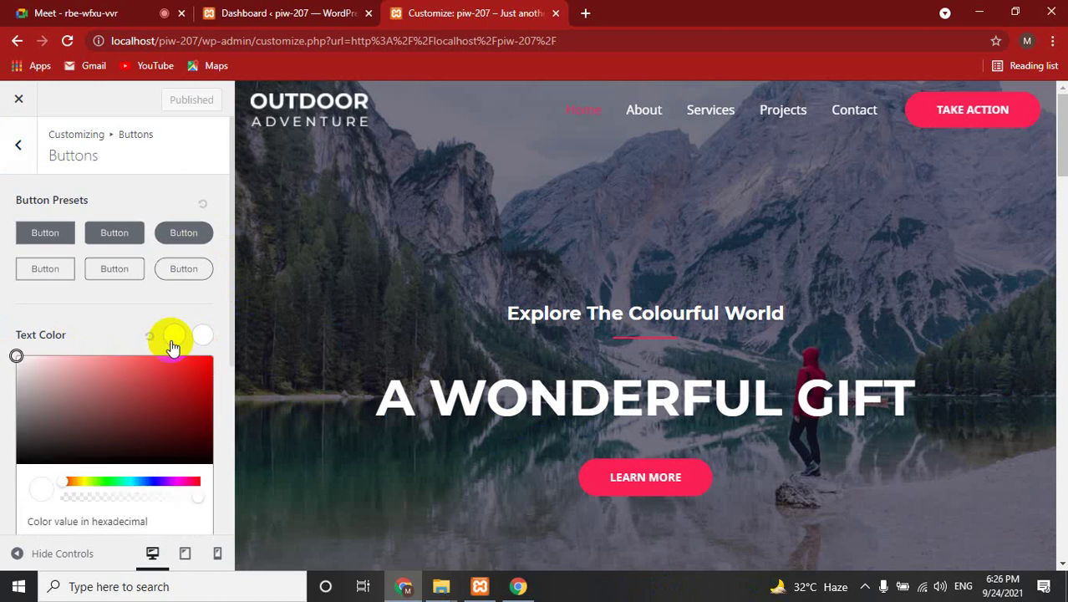
left_click(20, 455)
mouse_move(137, 369)
left_mouse_down()
mouse_move(209, 332)
mouse_move(21, 460)
left_mouse_up()
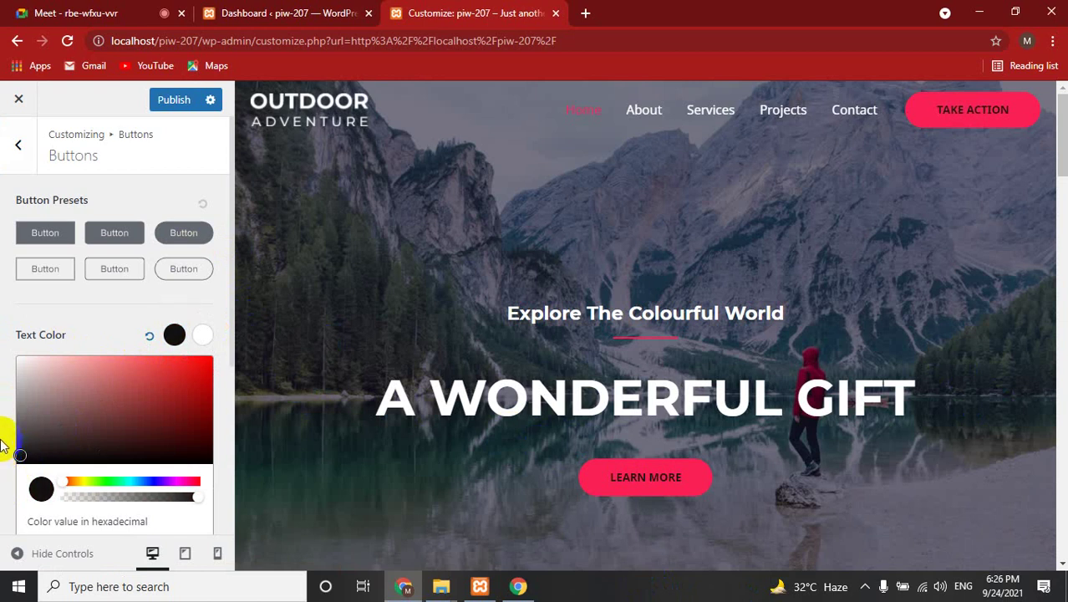
left_click(5, 441)
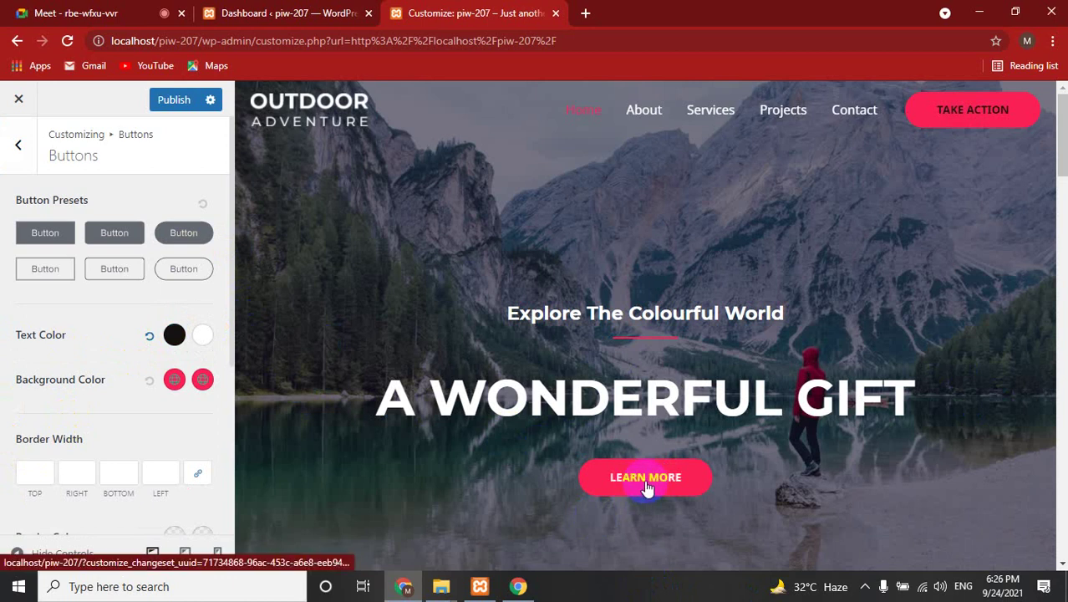
Set the buttons' hover text colour to red and close the Customizer
left_click(200, 336)
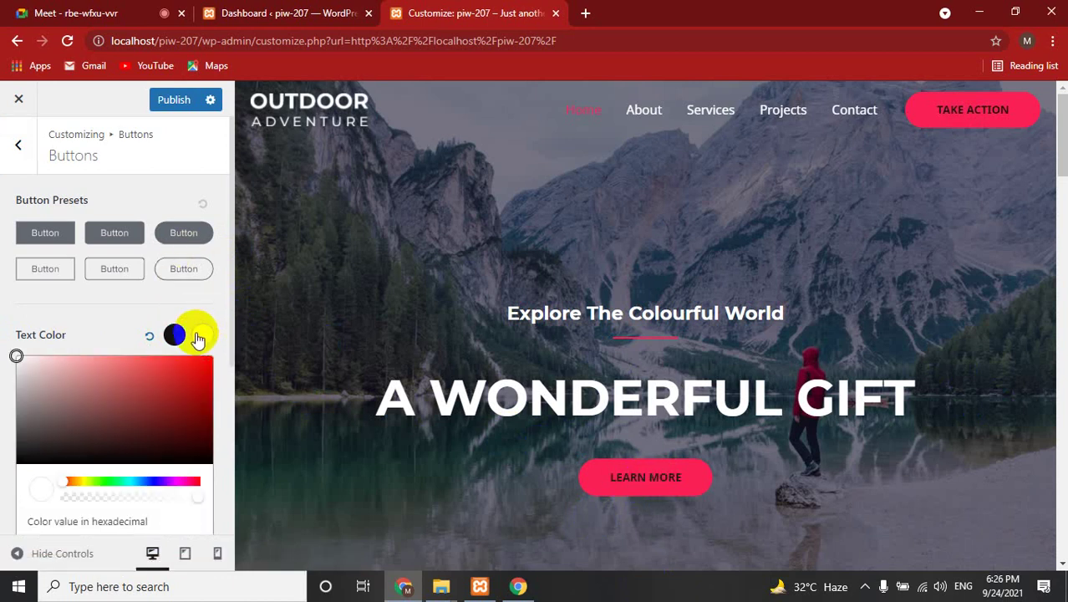
left_click(202, 366)
left_click_drag(201, 366, 212, 367)
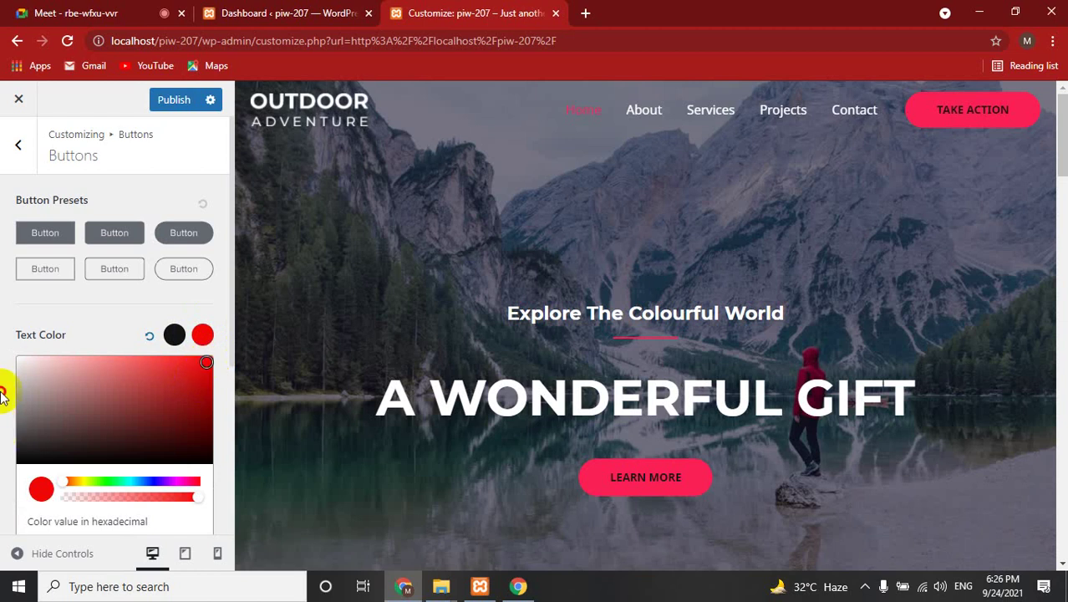
left_click_drag(208, 368, 3, 389)
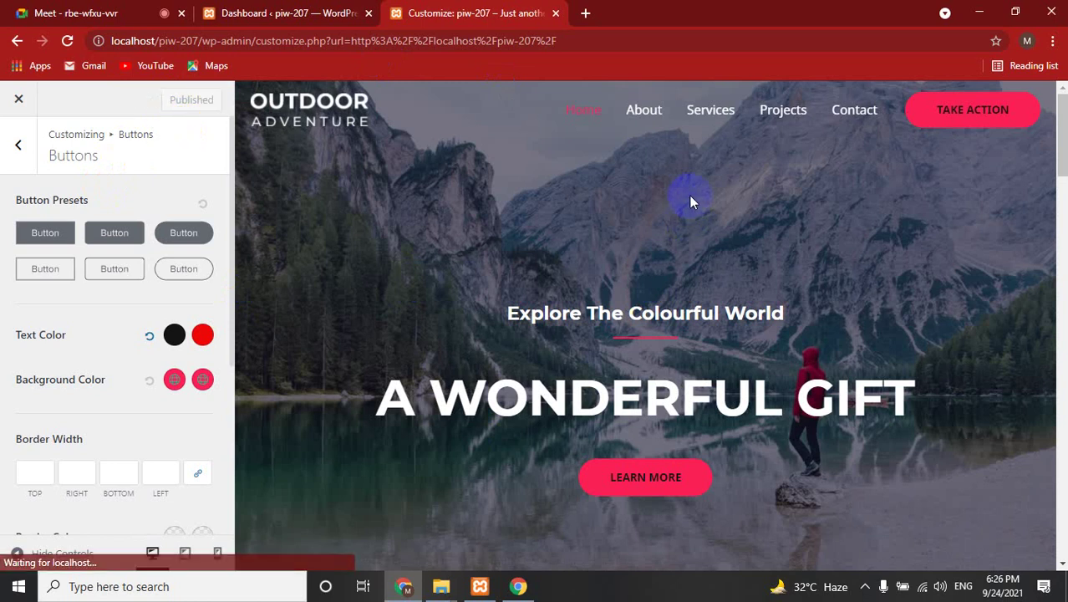
left_click(19, 100)
Check the LEARN MORE button's text and hover colours on the live home page
left_click(314, 160)
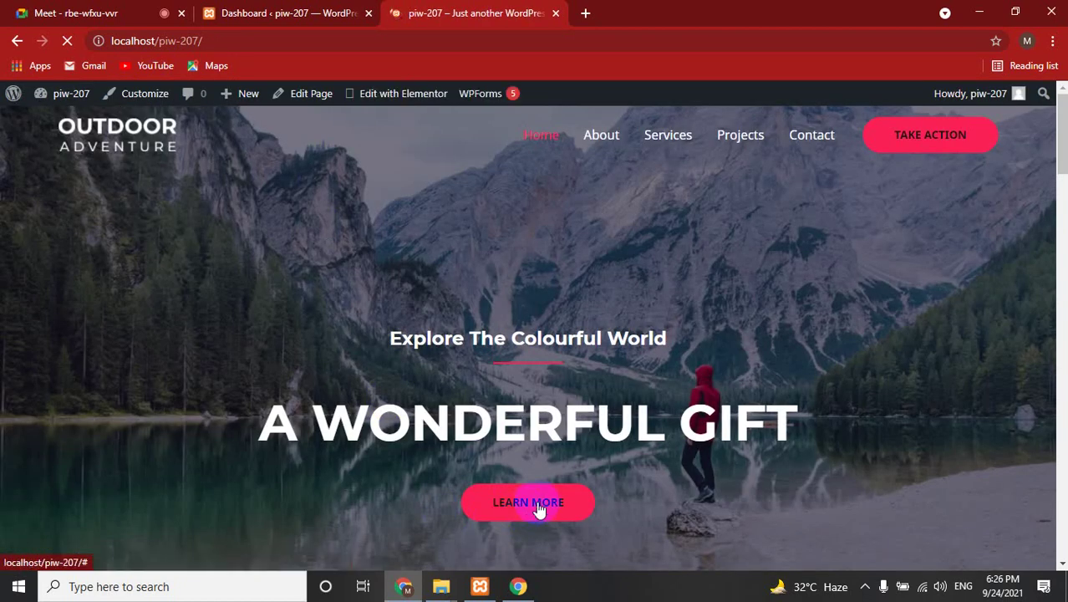
left_click(538, 508)
left_click(542, 505)
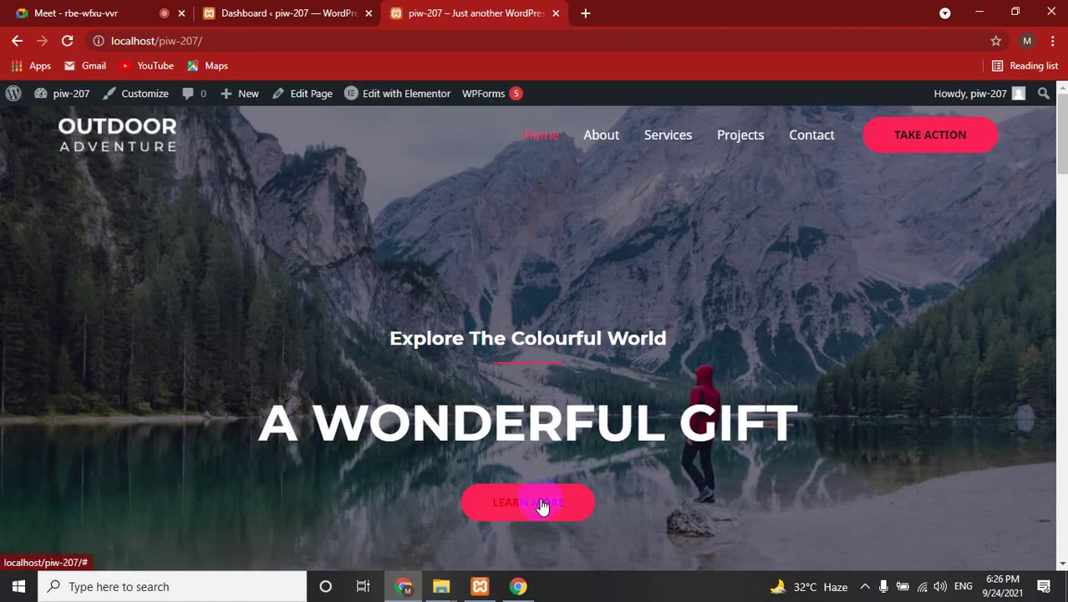
scroll(293, 279, "down", 10)
scroll(292, 274, "up", 10)
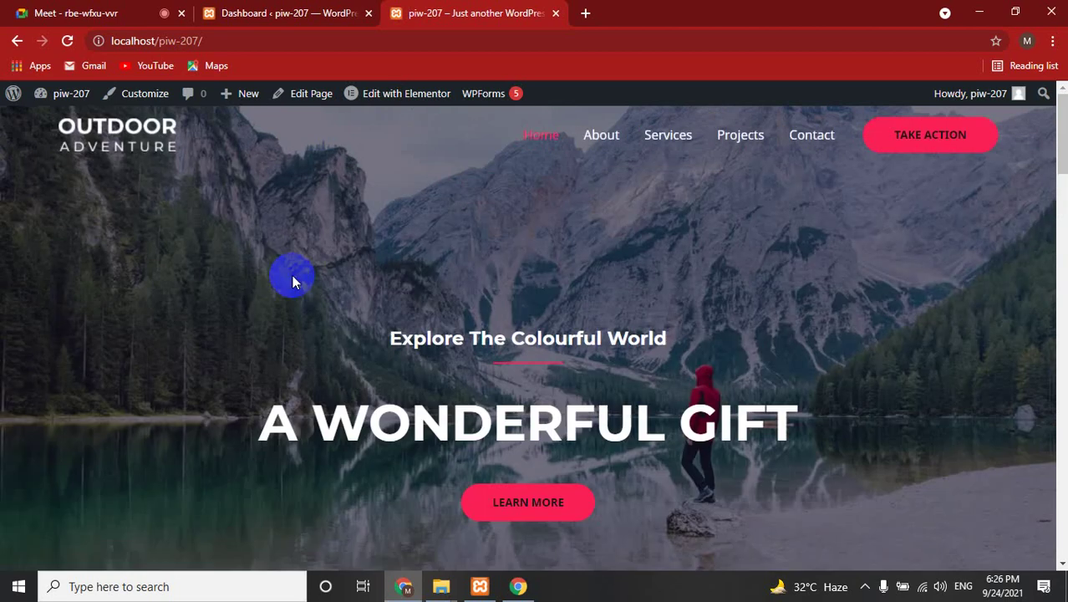
scroll(293, 274, "down", 1)
scroll(292, 276, "down", 5)
scroll(286, 278, "down", 4)
scroll(286, 278, "up", 4)
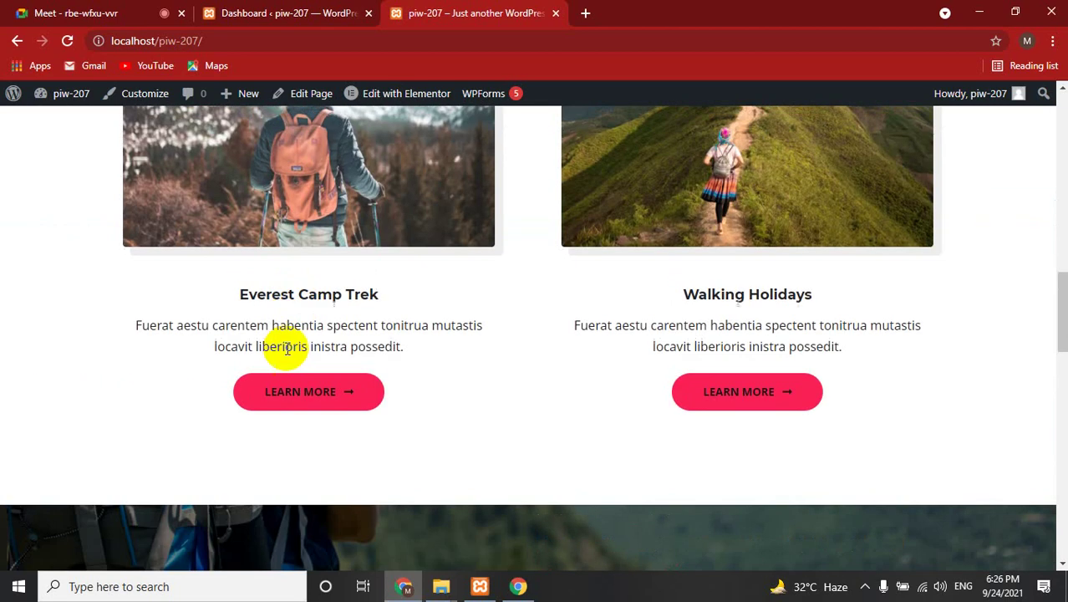
Scroll through the rest of the home page to review its buttons
left_click(306, 398)
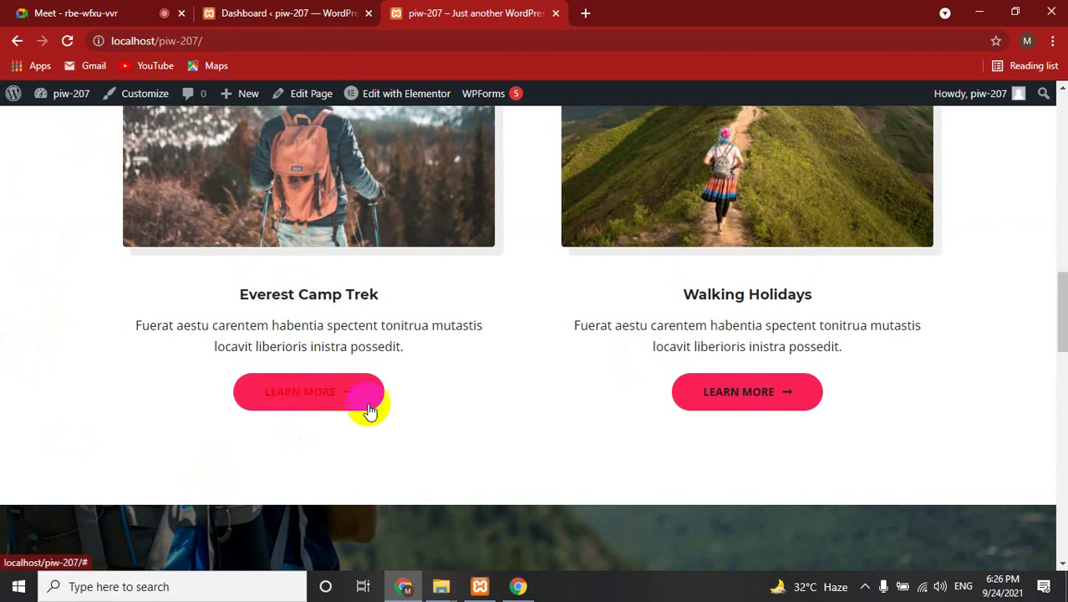
scroll(162, 344, "down", 4)
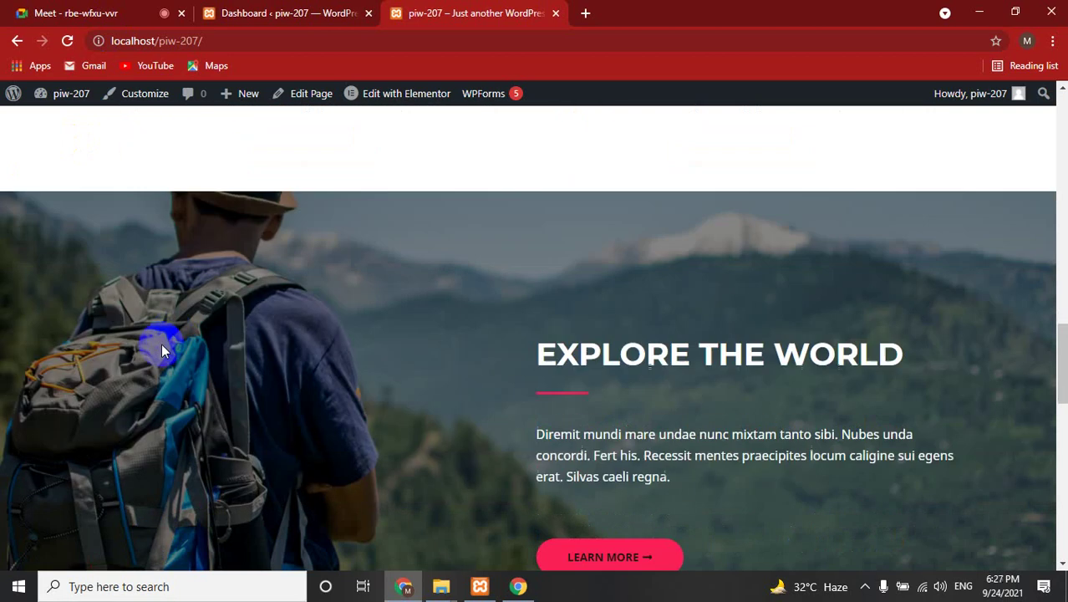
scroll(158, 352, "down", 3)
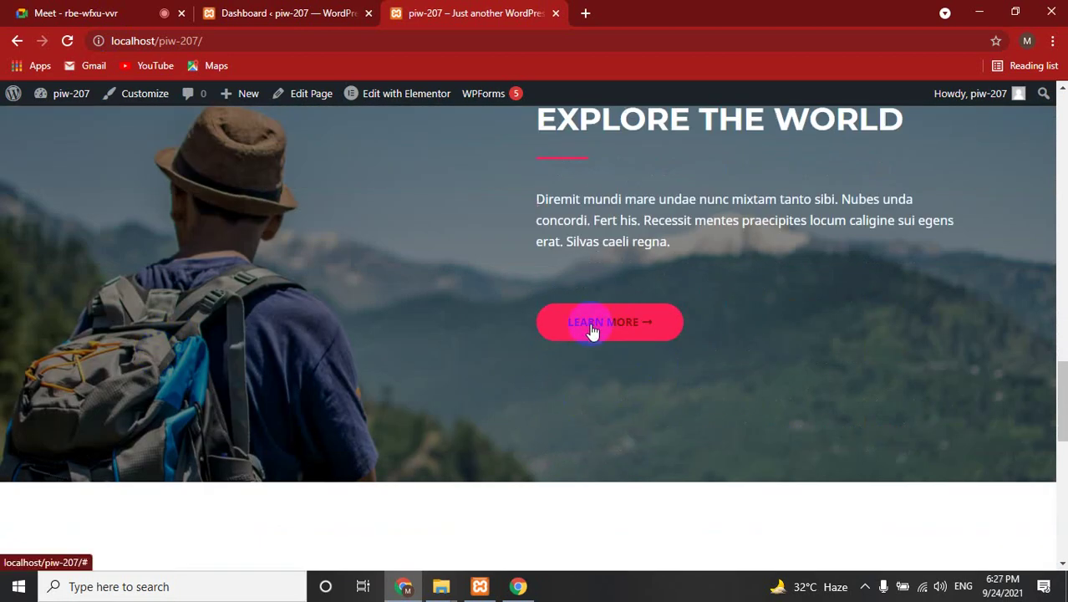
scroll(478, 341, "down", 5)
scroll(477, 337, "down", 3)
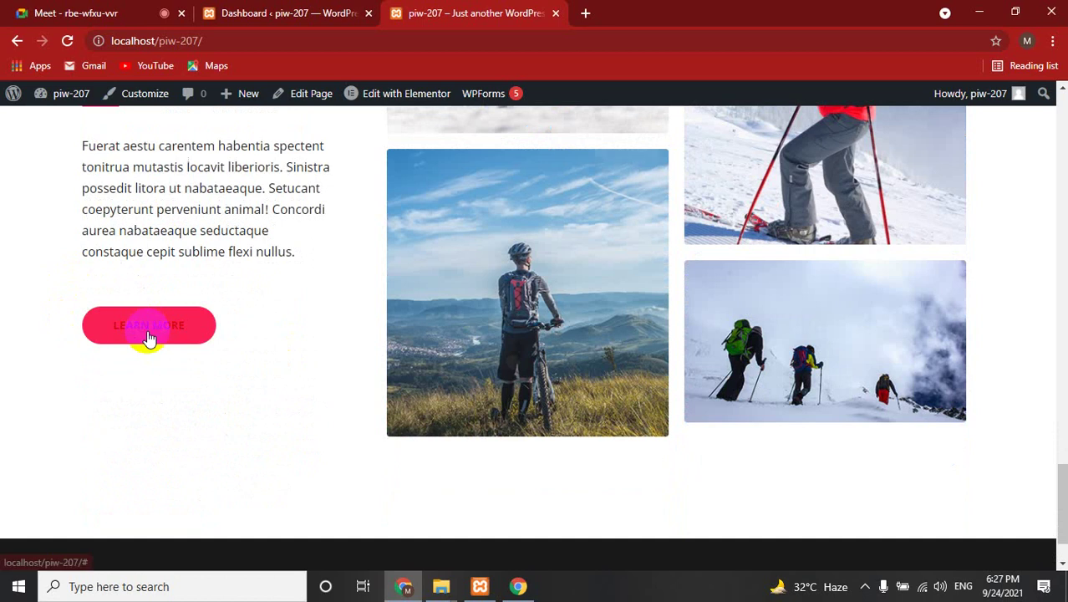
scroll(86, 336, "down", 1)
scroll(85, 336, "up", 8)
scroll(86, 336, "up", 5)
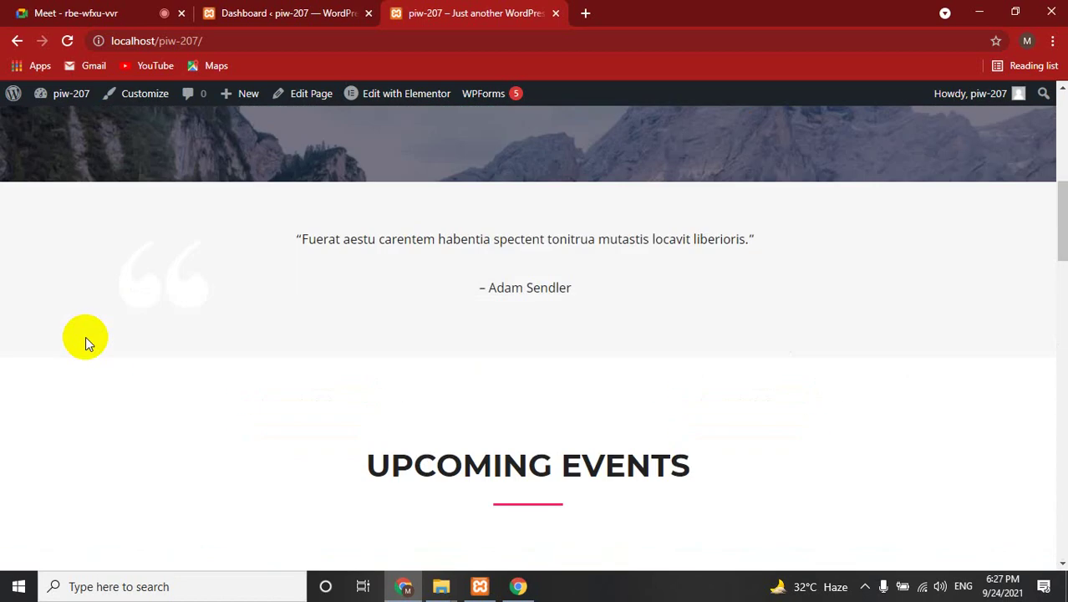
scroll(85, 336, "up", 5)
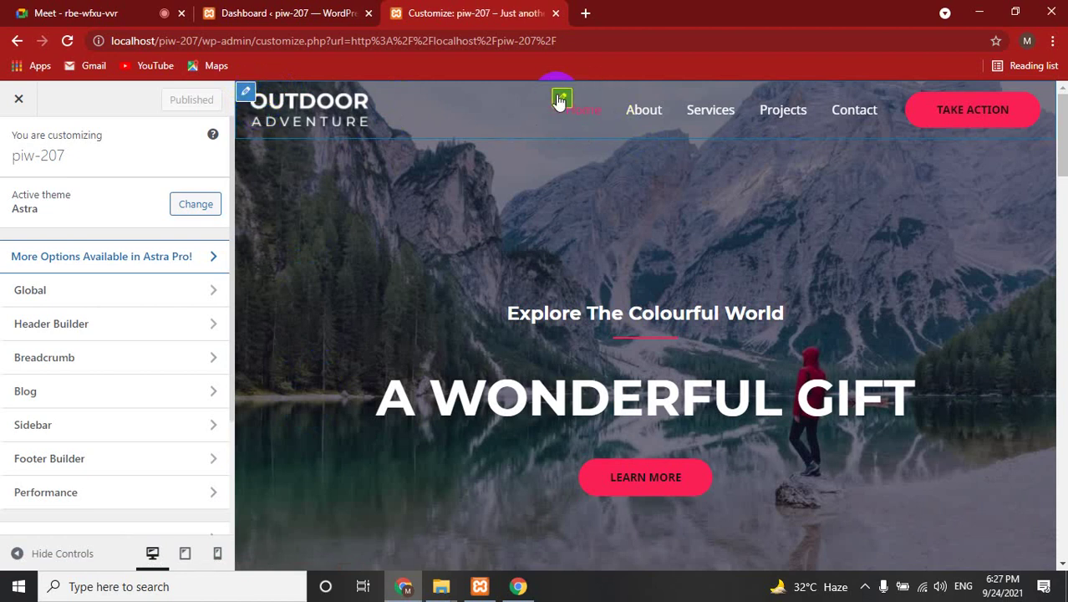
Make the Primary Menu's Submenu Width slightly wider
left_click(560, 100)
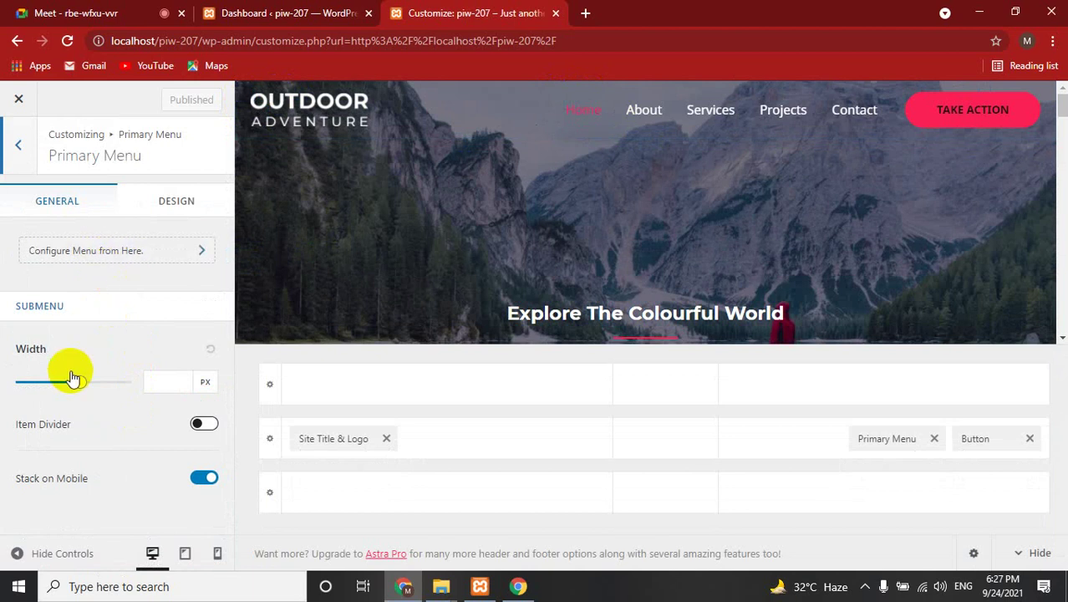
left_click_drag(72, 380, 81, 381)
left_click(564, 99)
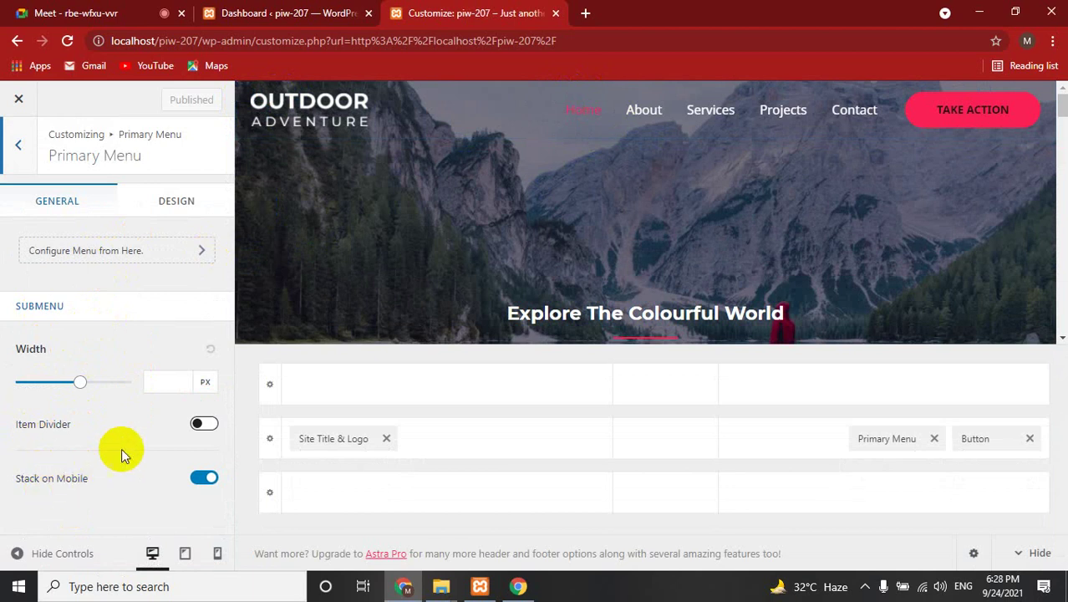
Look over the menu's Design settings and the logo settings, then bring up the Primary Header row settings
left_click(176, 202)
scroll(75, 401, "down", 2)
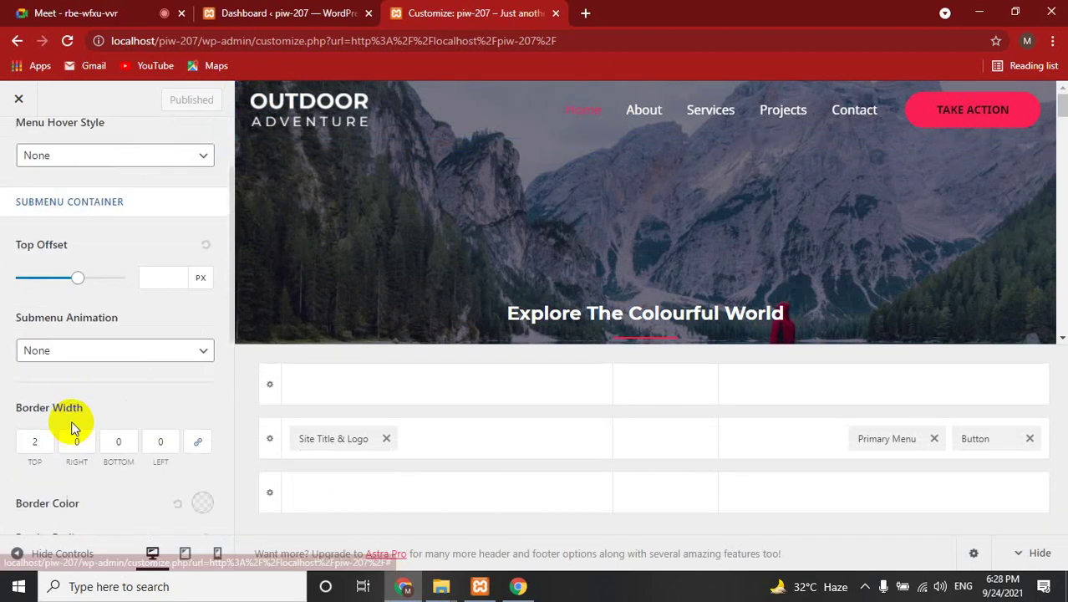
scroll(71, 428, "down", 2)
scroll(71, 428, "down", 3)
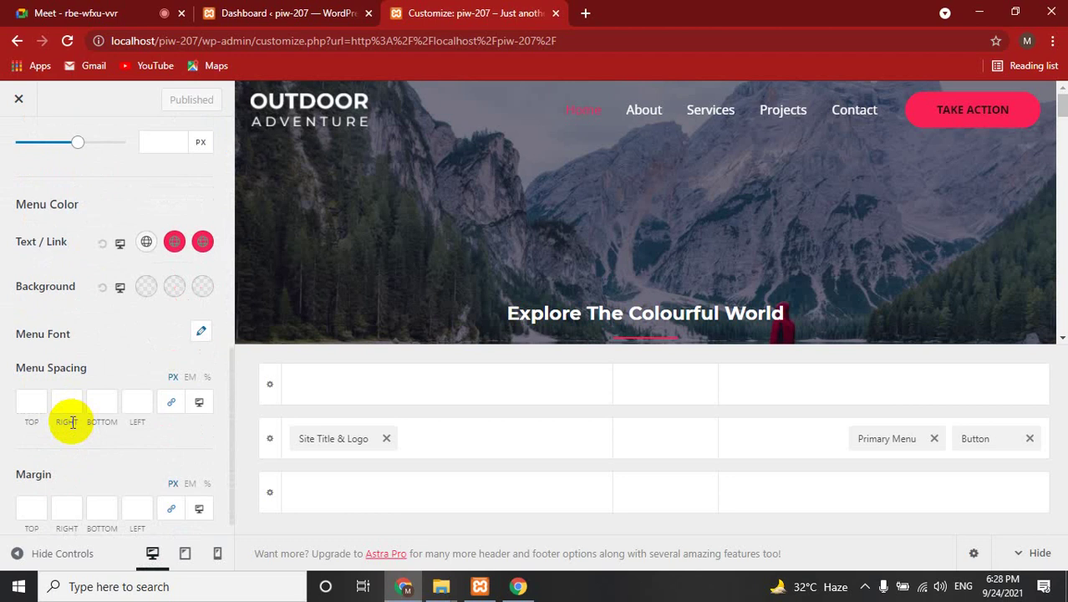
scroll(71, 423, "up", 5)
scroll(72, 422, "up", 1)
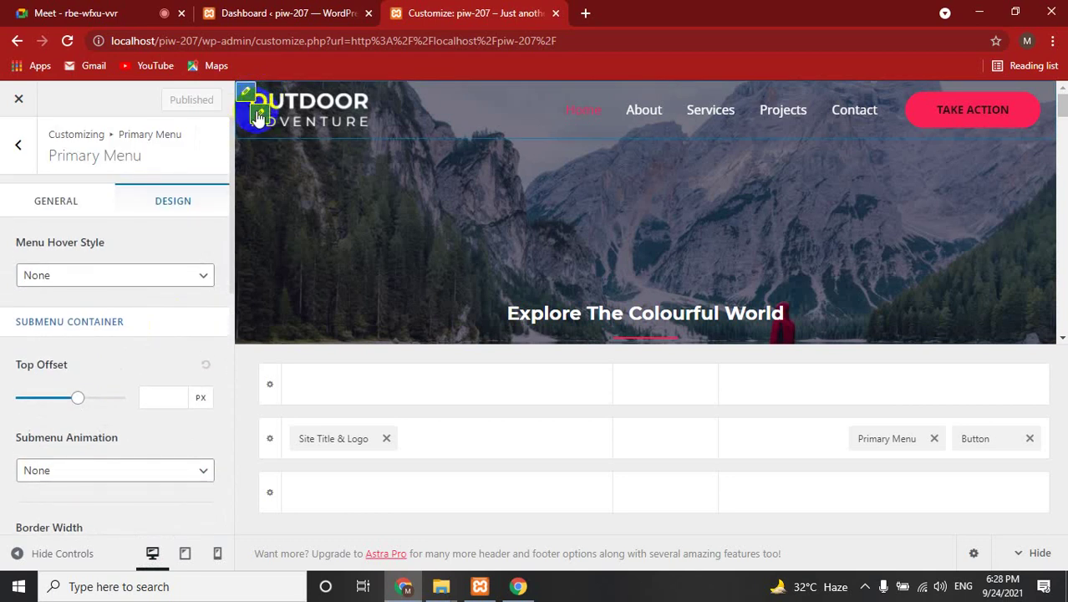
left_click(259, 115)
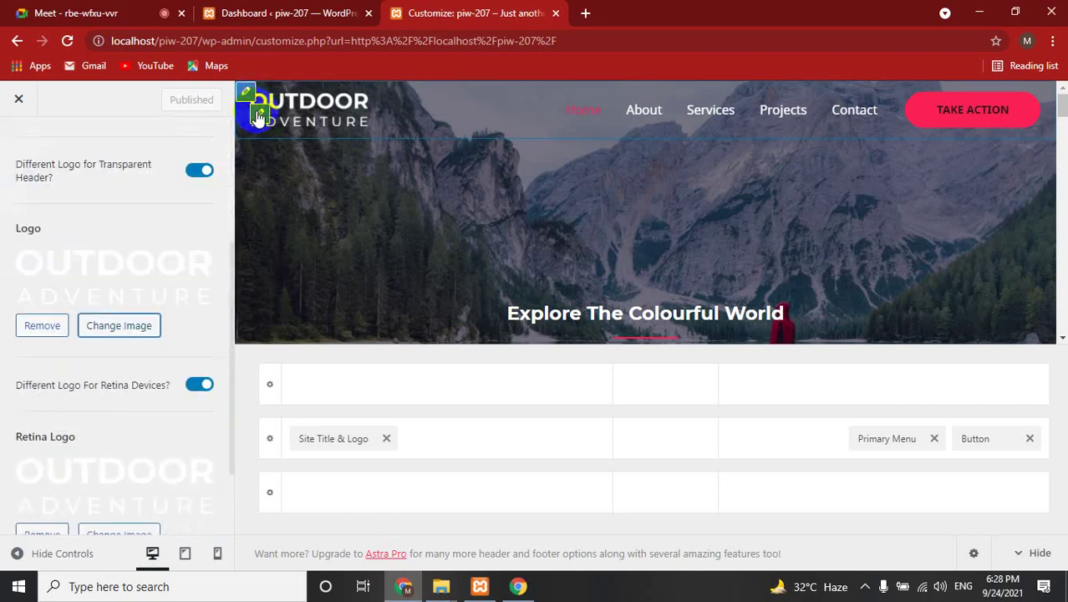
left_click(250, 96)
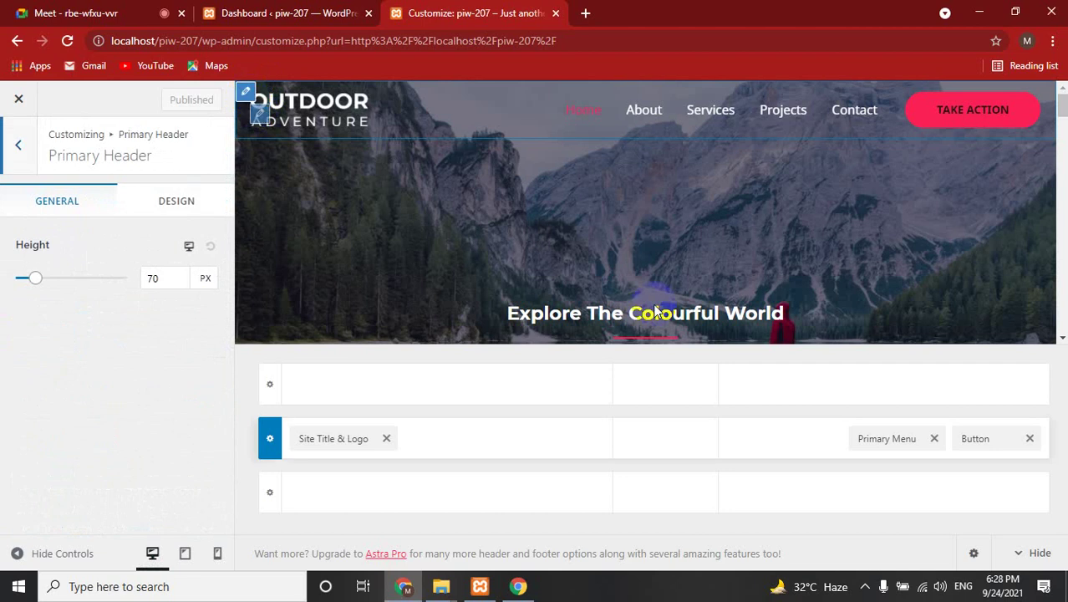
Arrange the primary header row with Site Title & Logo left and Primary Menu in the centre column
left_click(158, 199)
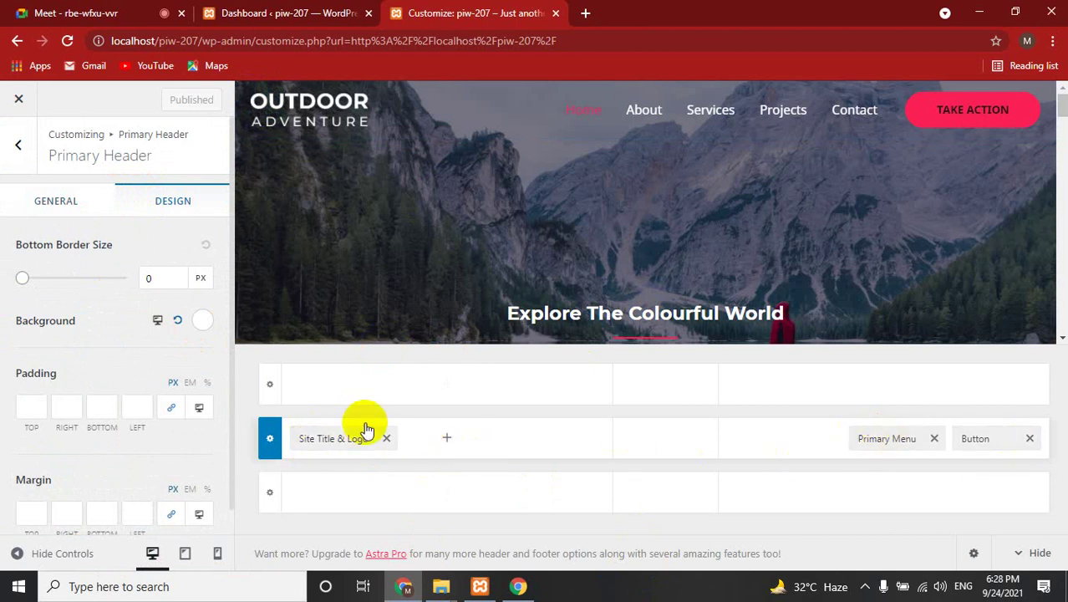
left_click_drag(310, 446, 632, 454)
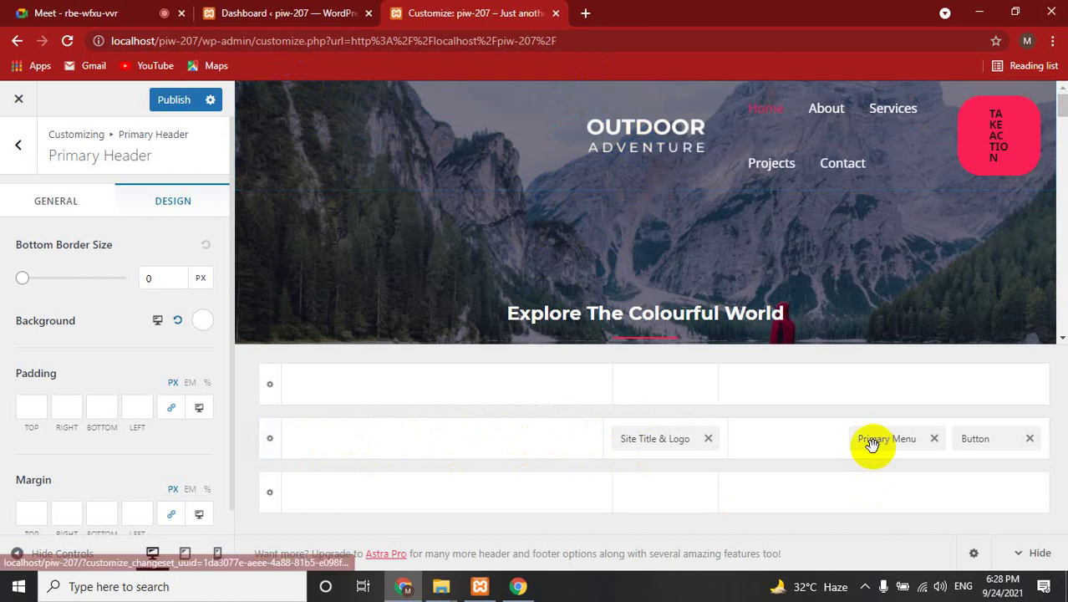
left_click_drag(640, 440, 329, 451)
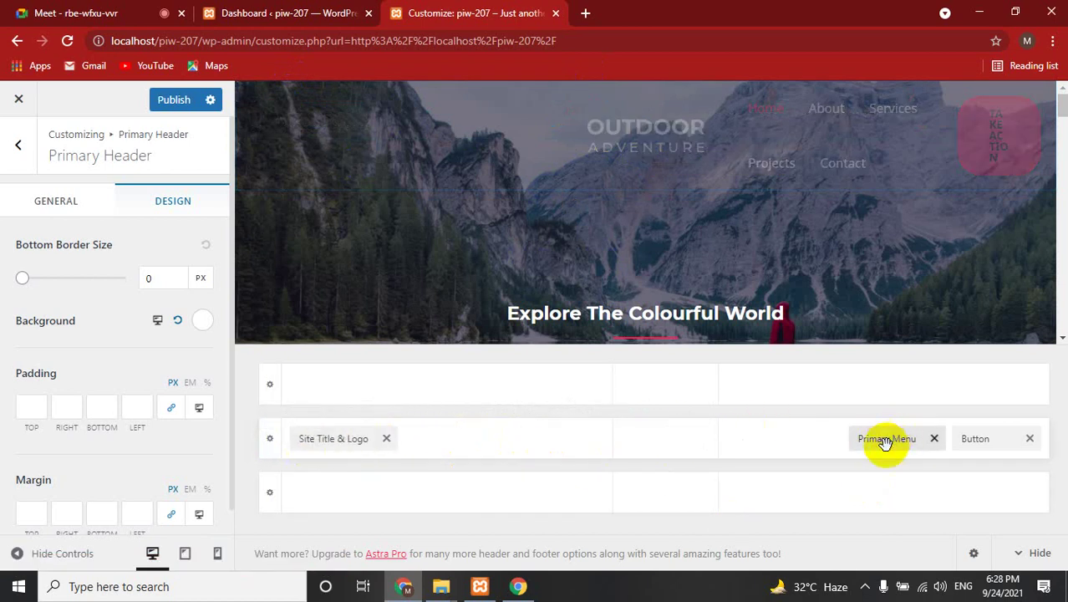
left_click_drag(882, 442, 664, 451)
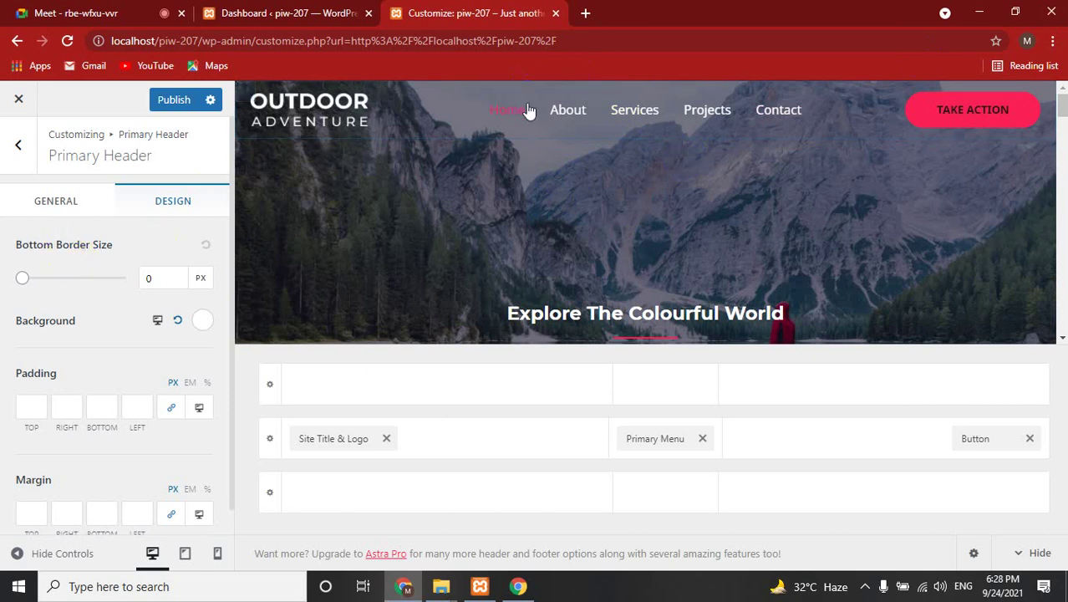
Assign the menu named 'Menu' to the Primary Menu location under View All Locations
left_click(488, 99)
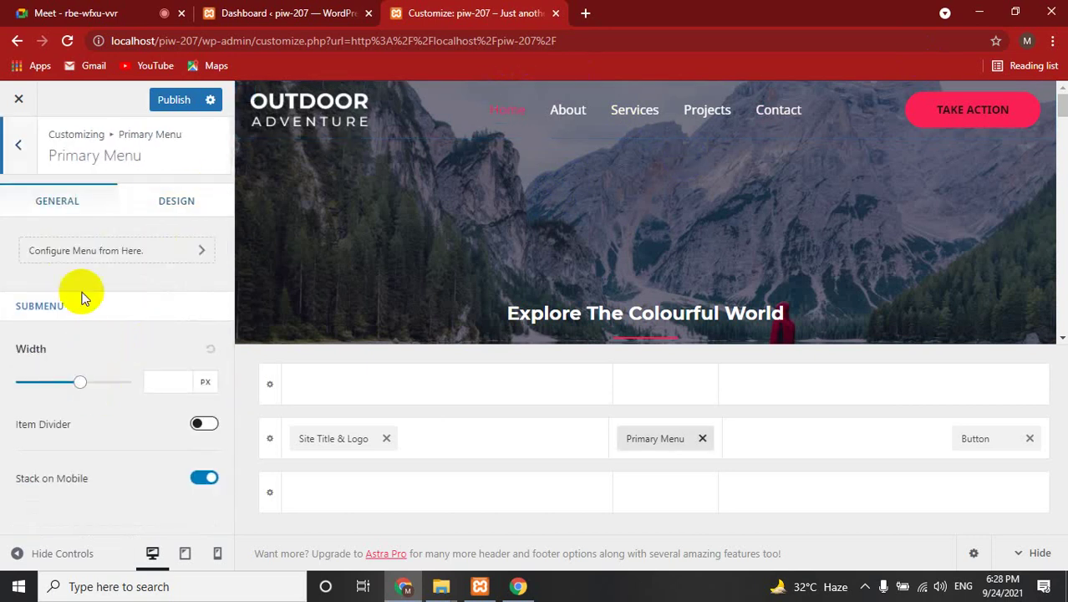
left_click(99, 255)
left_click(96, 381)
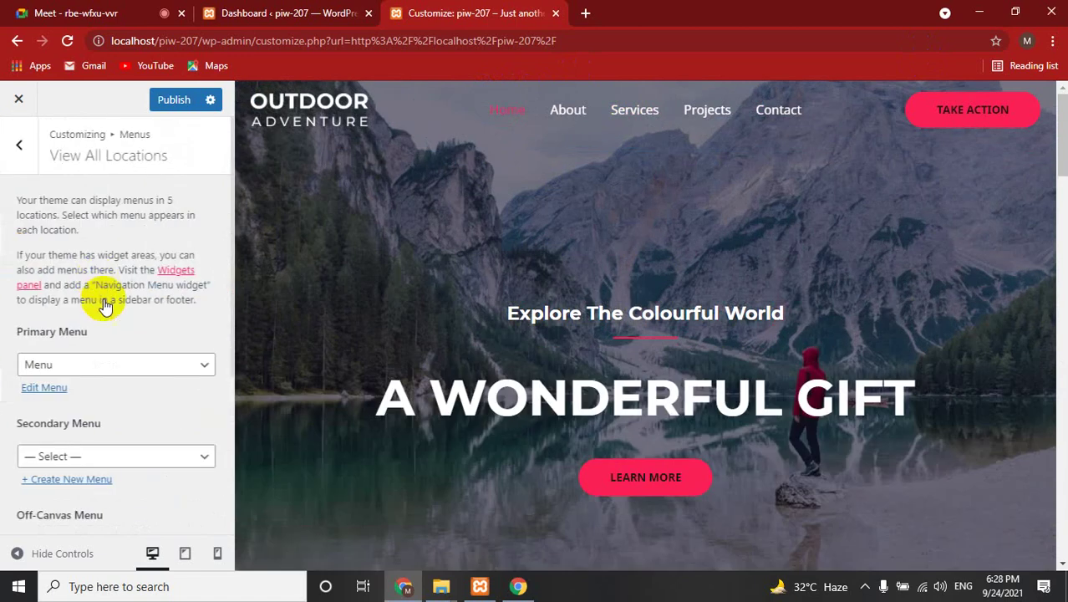
scroll(97, 403, "down", 1)
scroll(96, 403, "down", 3)
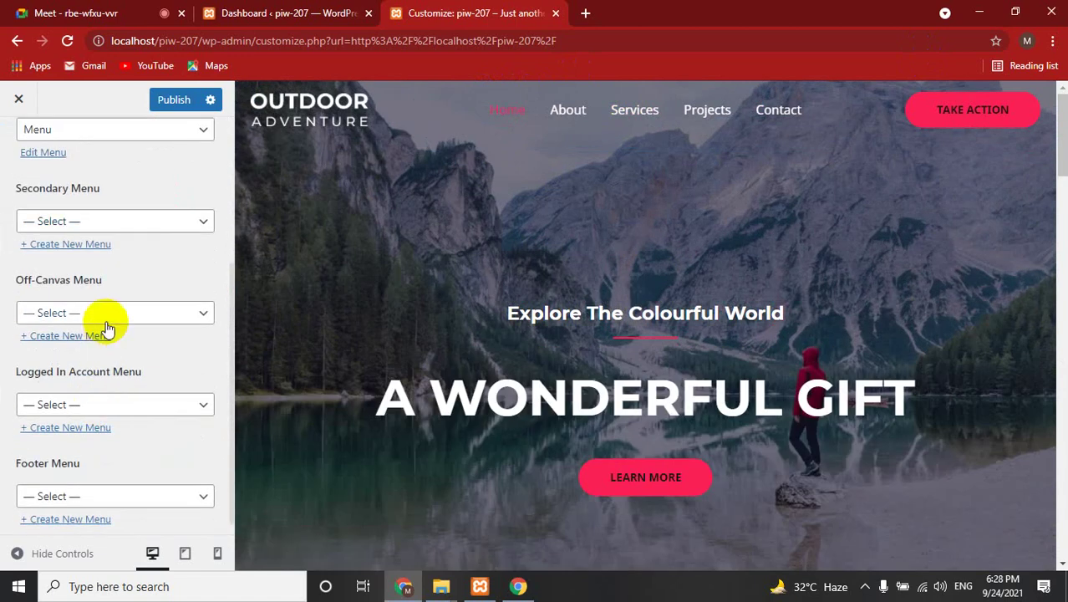
scroll(106, 326, "up", 3)
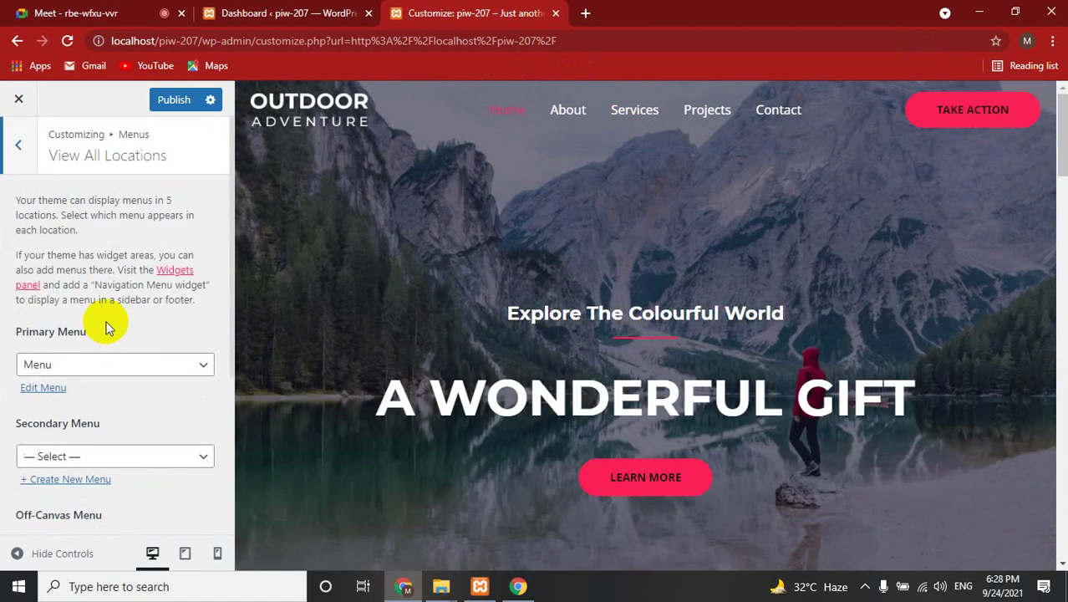
left_click(98, 368)
left_click(85, 401)
scroll(86, 406, "down", 3)
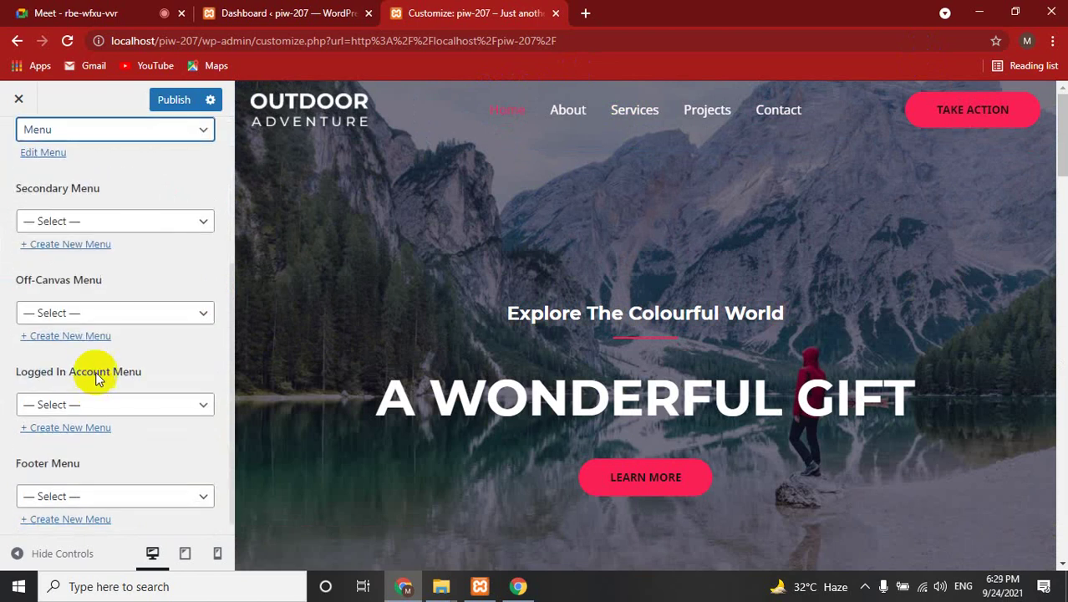
scroll(88, 468, "up", 3)
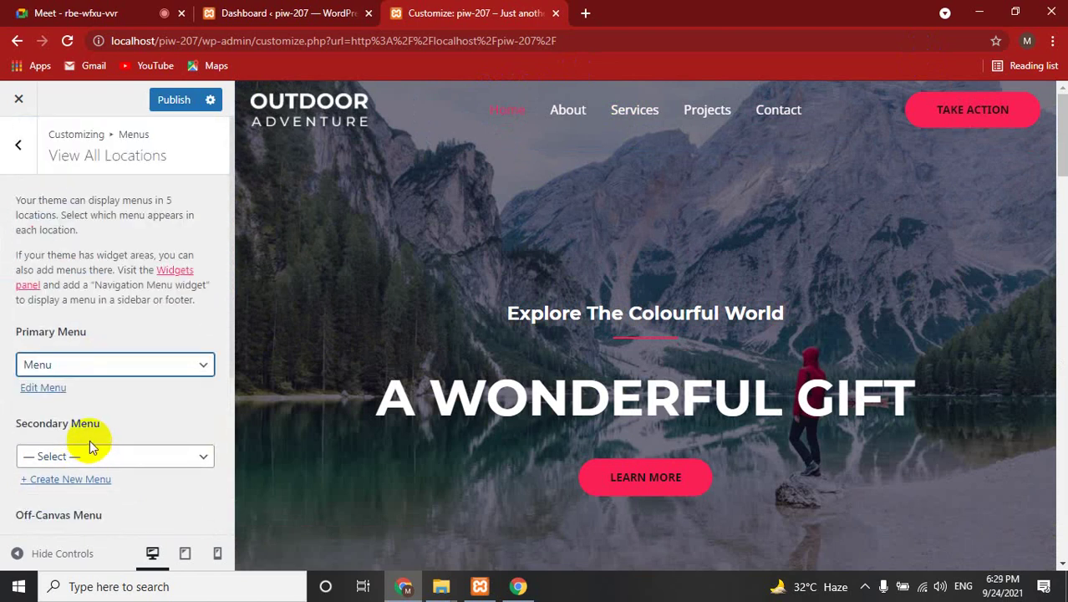
left_click(22, 147)
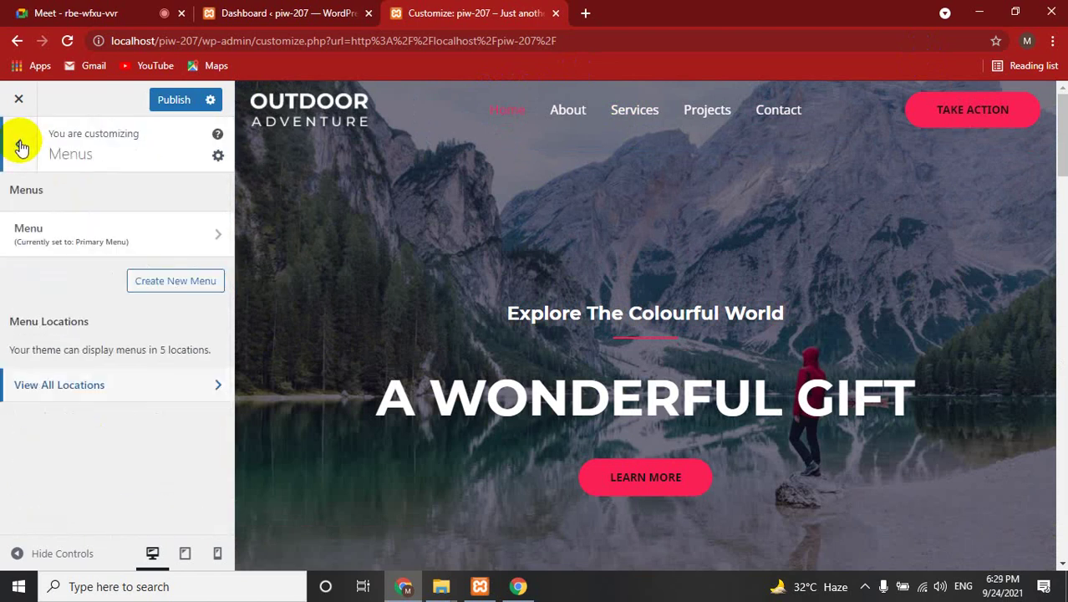
Keep Home at the top of the menu 'Menu' and remove the Contact item
left_click(117, 242)
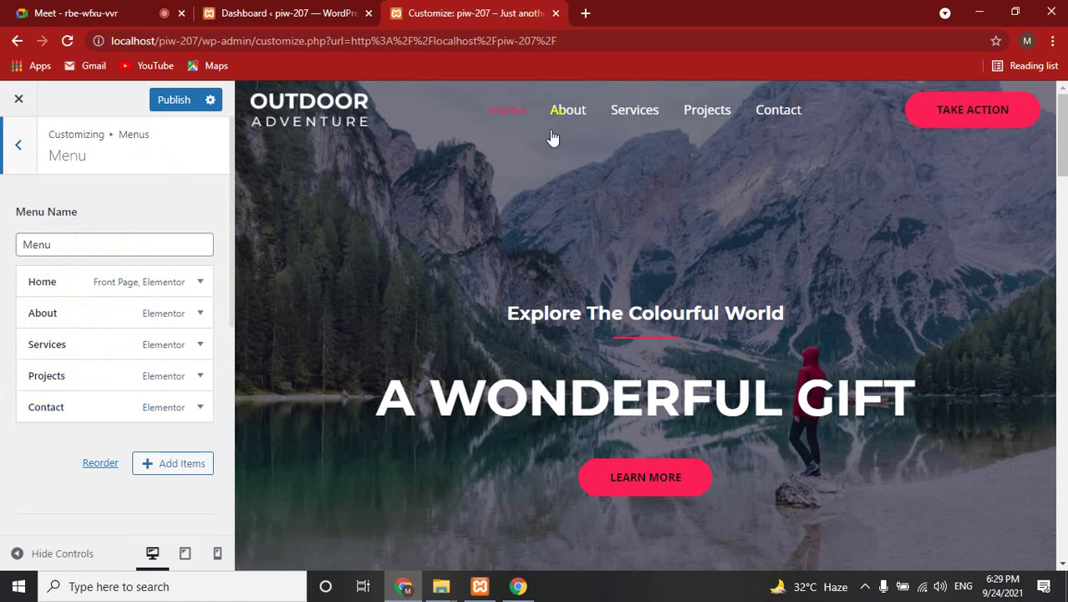
left_click_drag(48, 281, 42, 404)
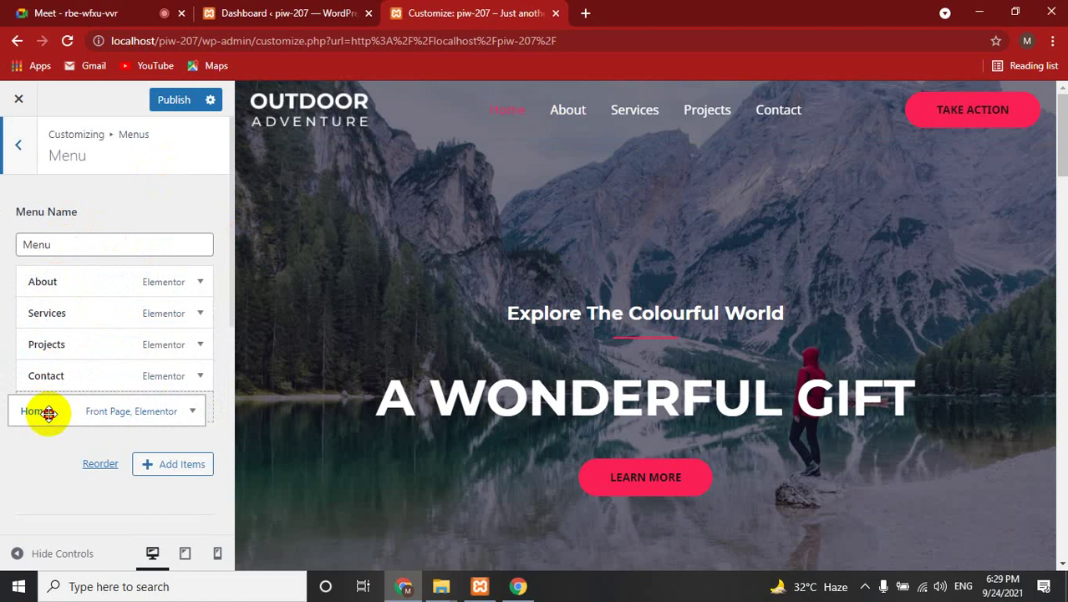
left_click_drag(42, 404, 41, 409)
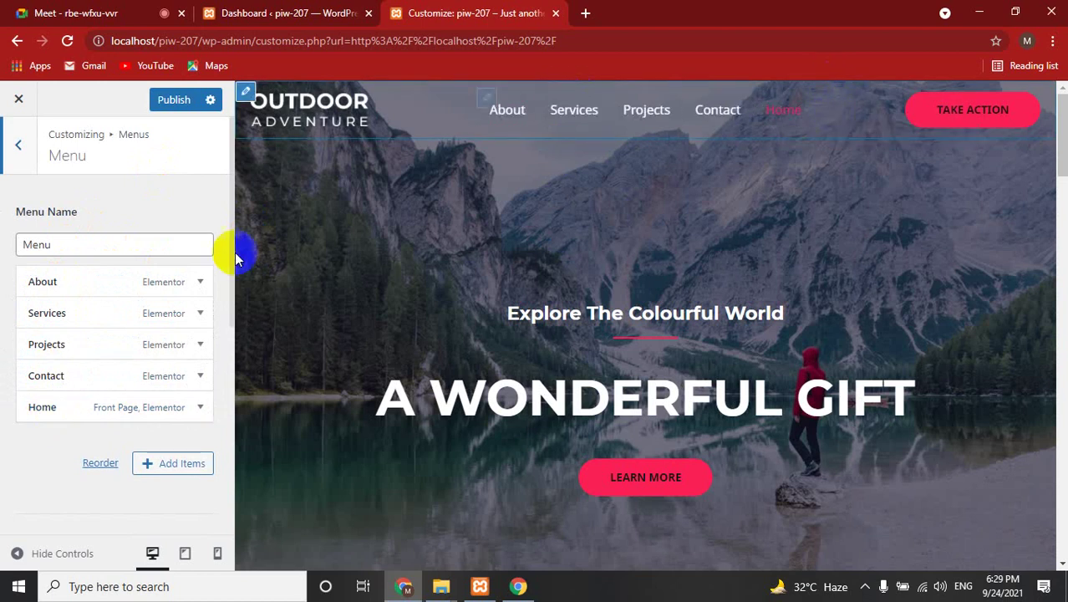
mouse_move(84, 411)
left_mouse_down()
mouse_move(85, 286)
mouse_move(43, 280)
left_mouse_up()
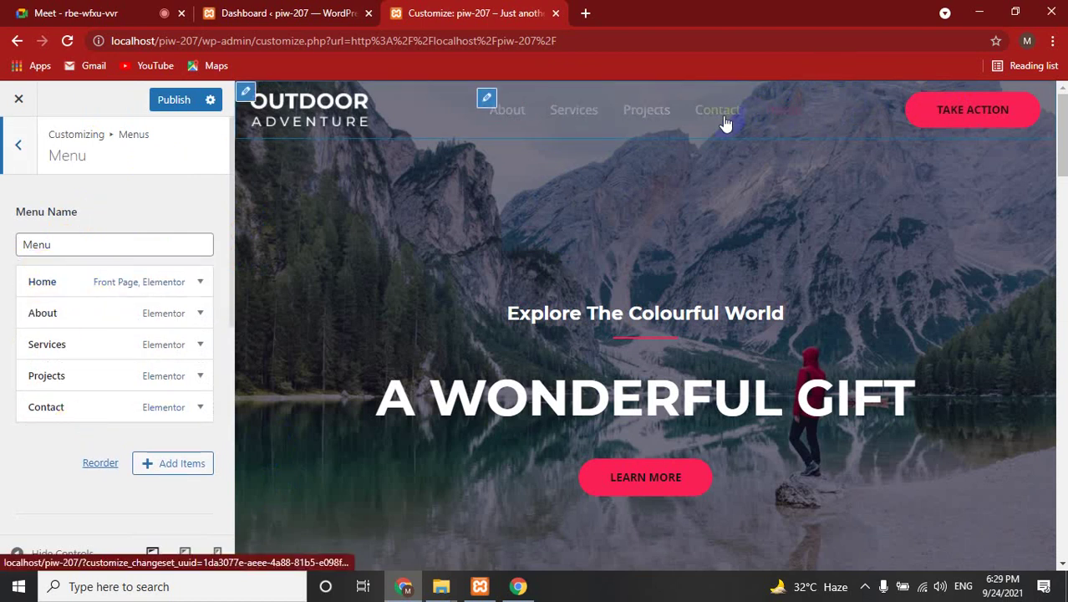
left_click(200, 407)
scroll(159, 449, "down", 3)
scroll(78, 401, "down", 2)
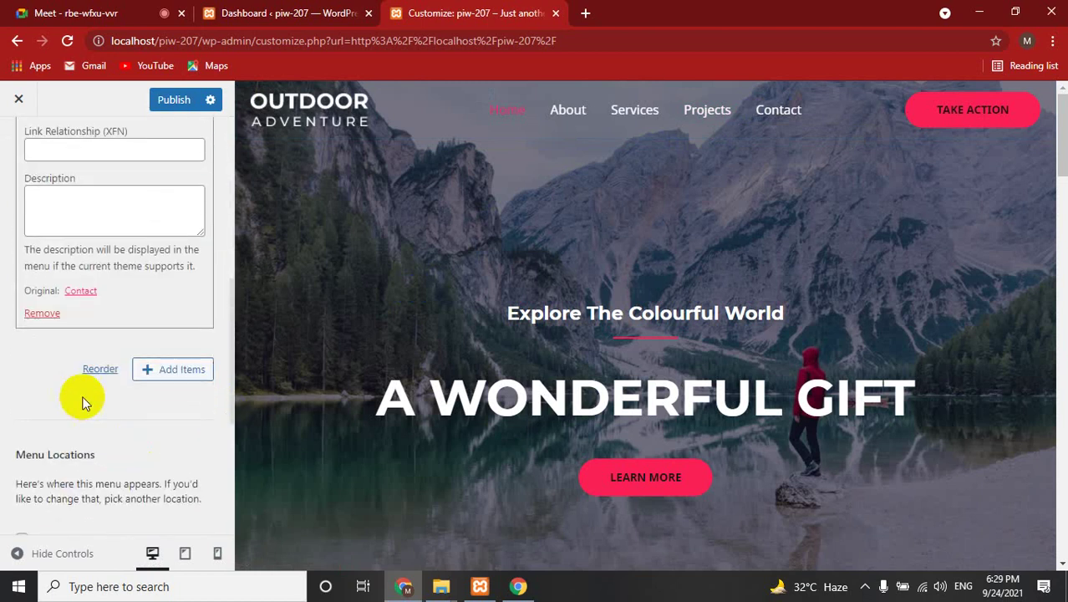
left_click(48, 315)
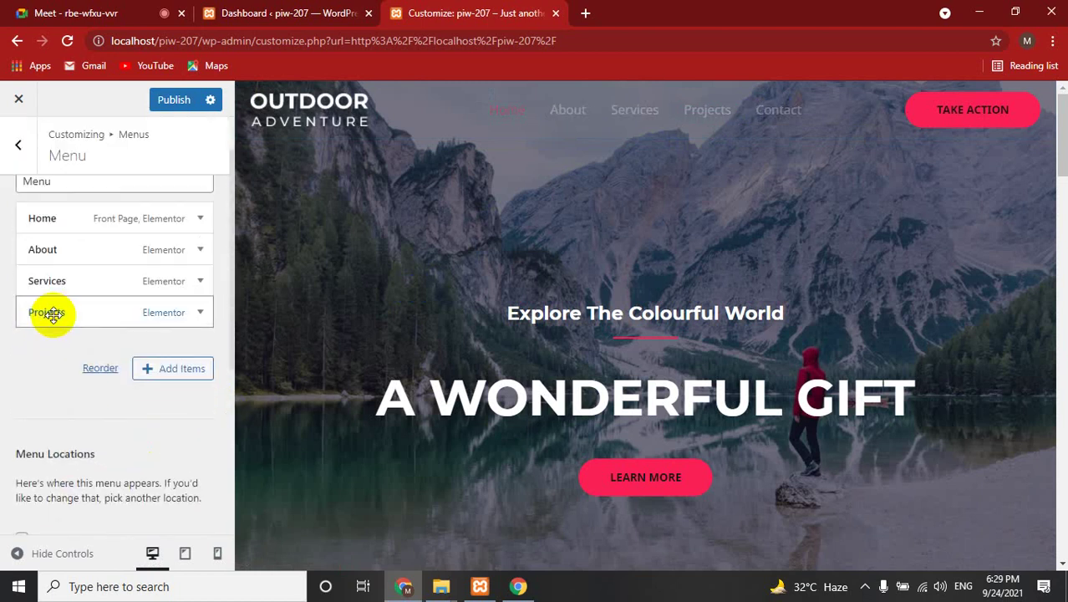
Add a new page named 'Portfolio' to the menu after Projects
left_click(181, 370)
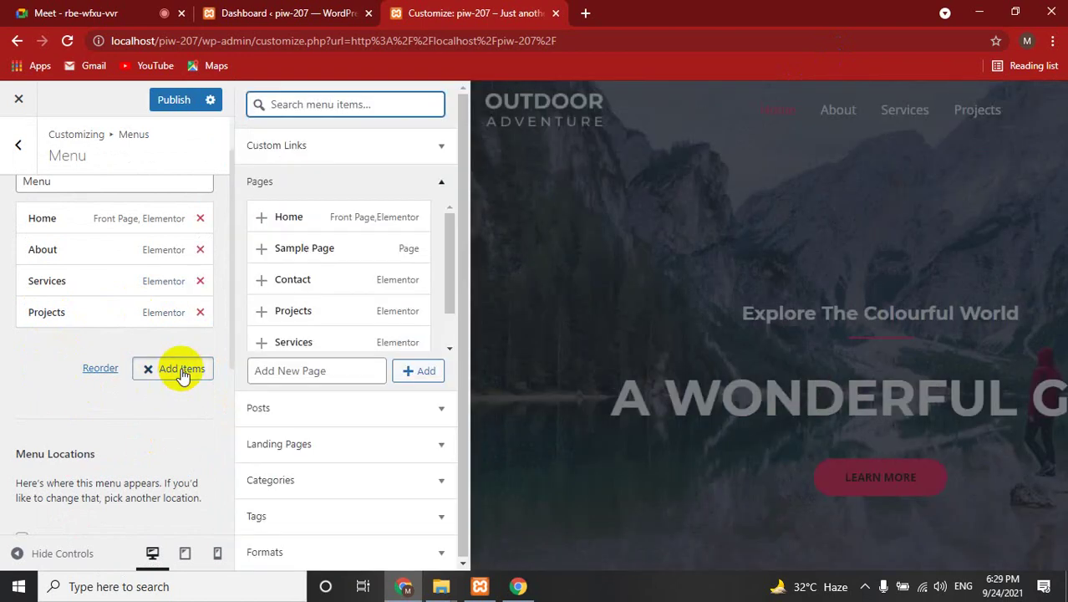
left_click(300, 369)
type("Portfolio")
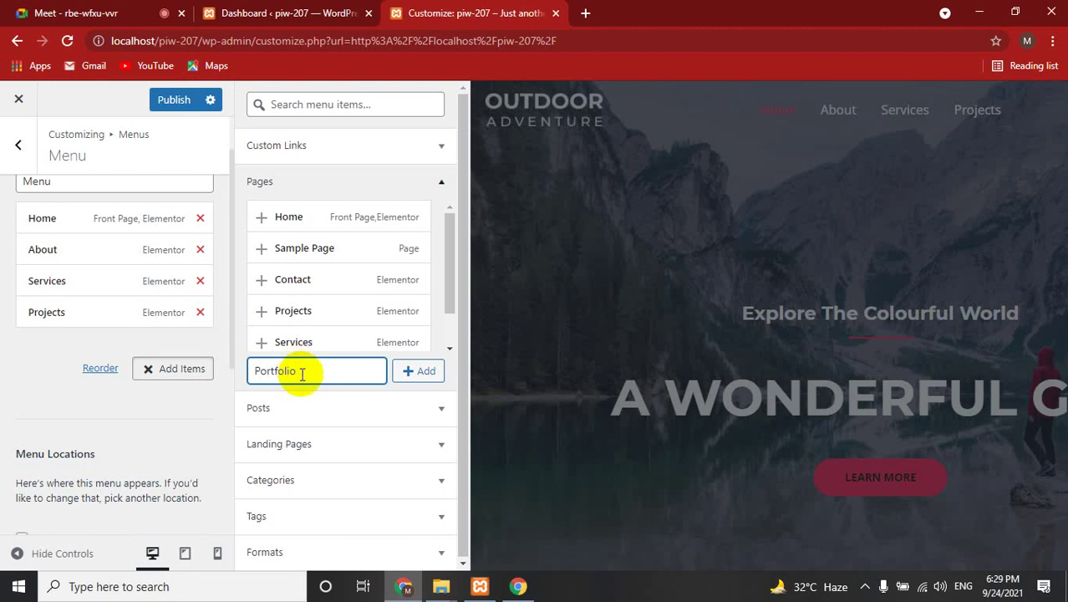
left_click(424, 371)
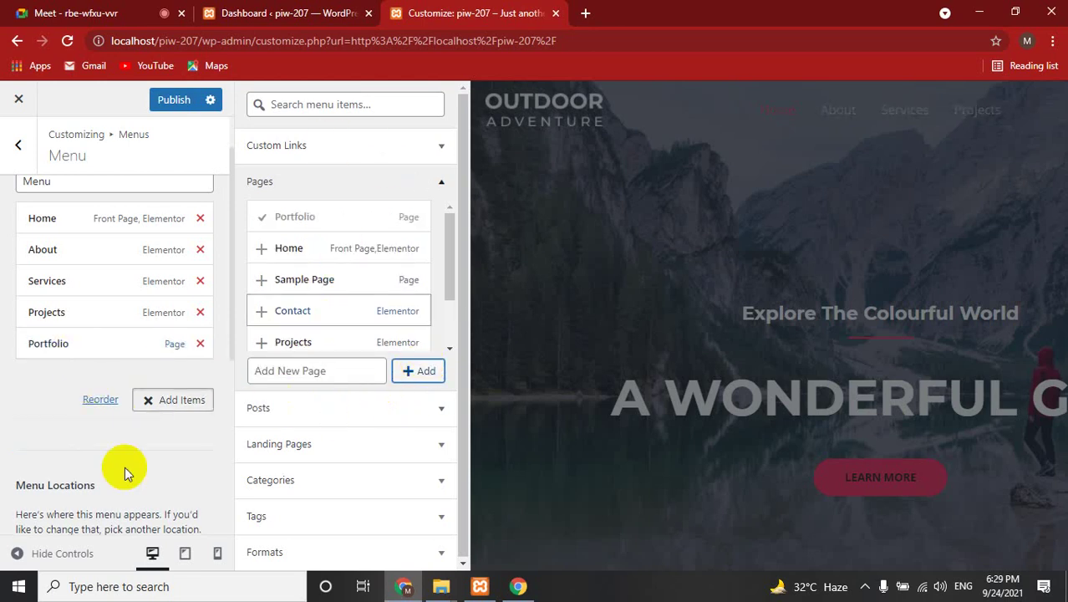
left_click(25, 398)
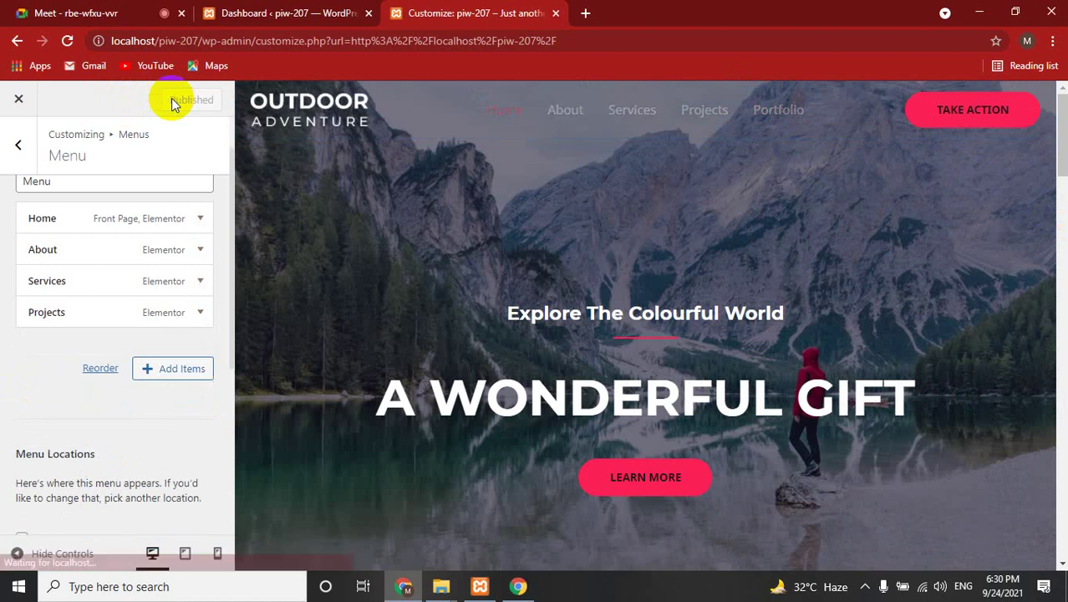
Exit the Customizer, view the Portfolio page, and open its Edit Page link in a new tab
left_click(20, 102)
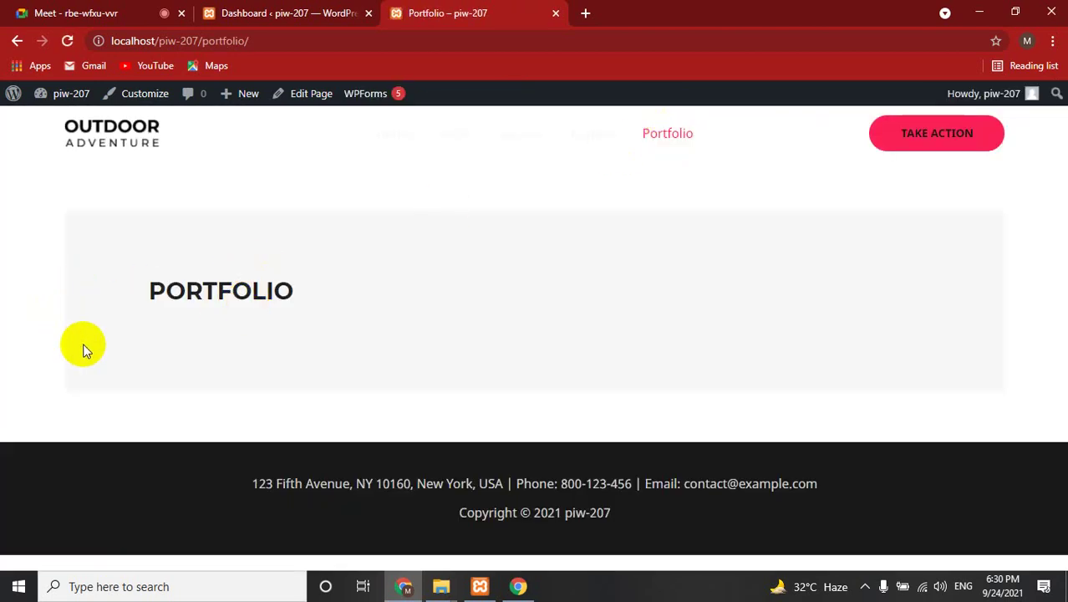
double_click(190, 280)
left_click(261, 294)
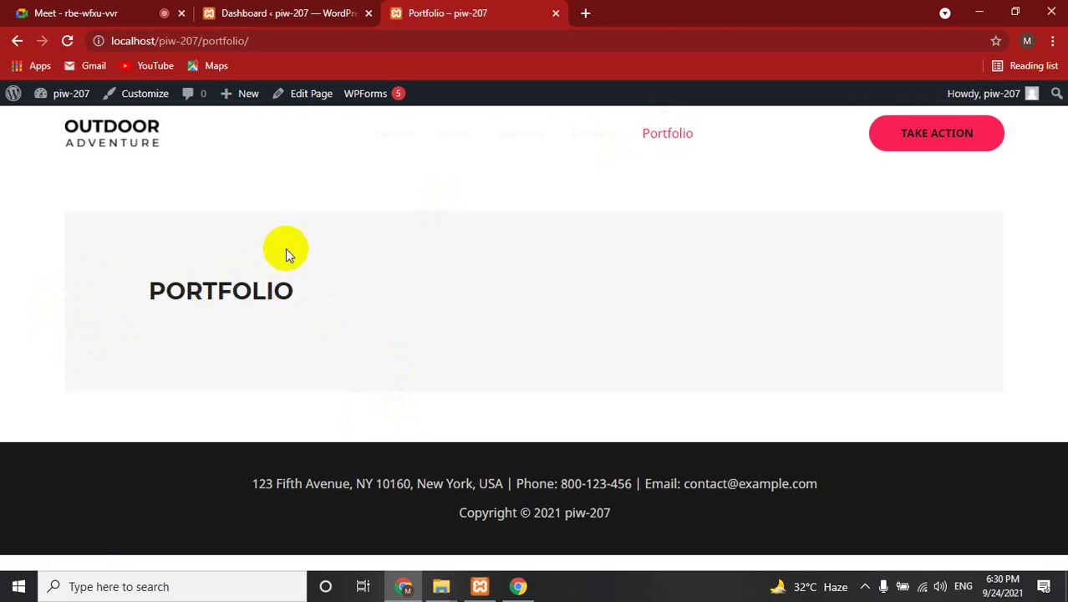
right_click(308, 93)
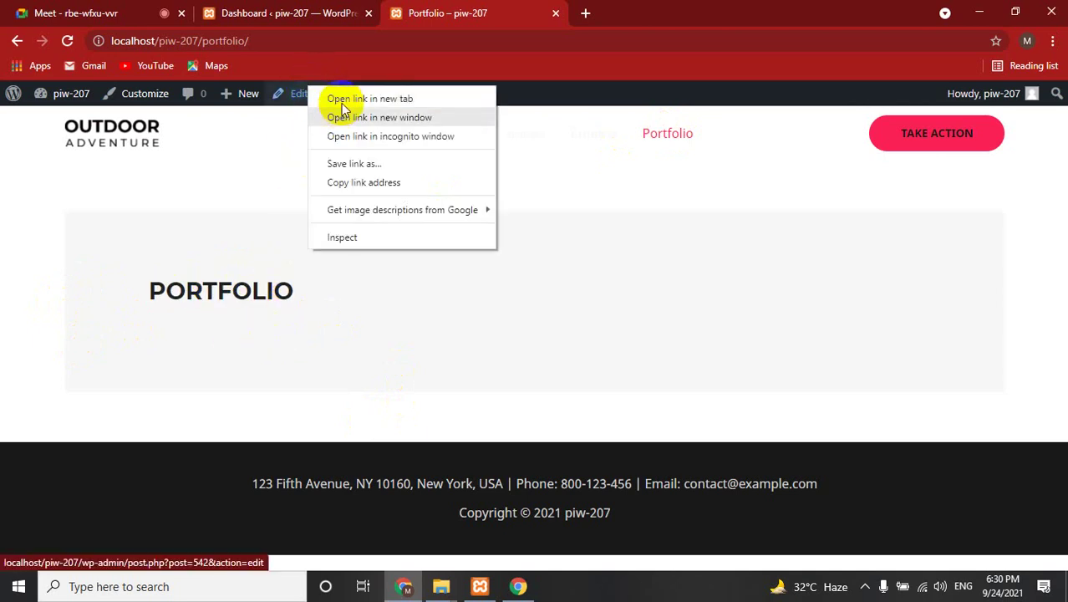
left_click(343, 98)
left_click(655, 7)
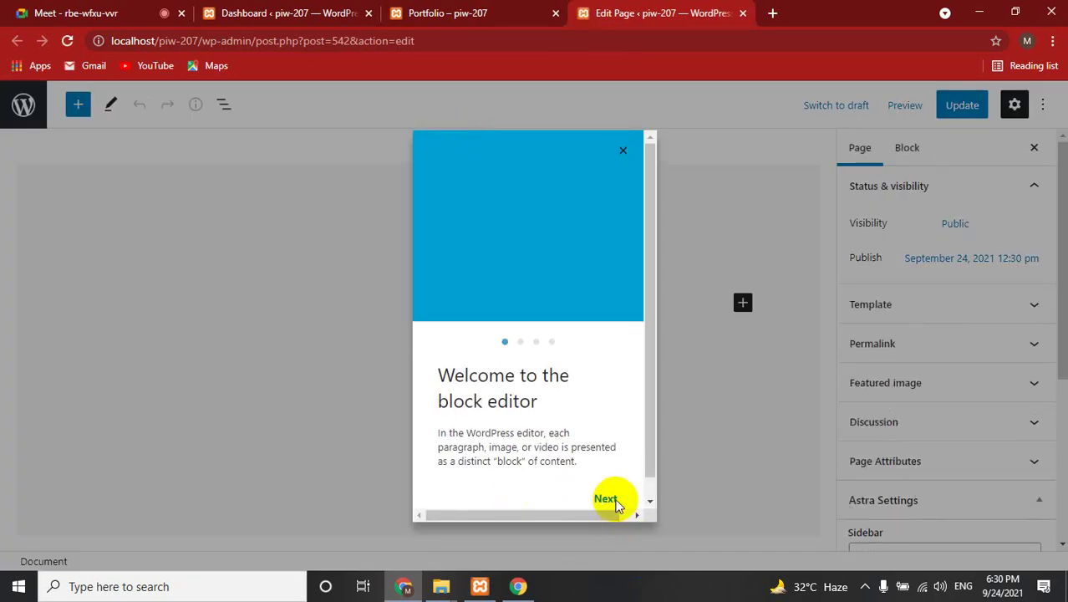
Step through and dismiss the block editor's welcome guide
left_click(609, 502)
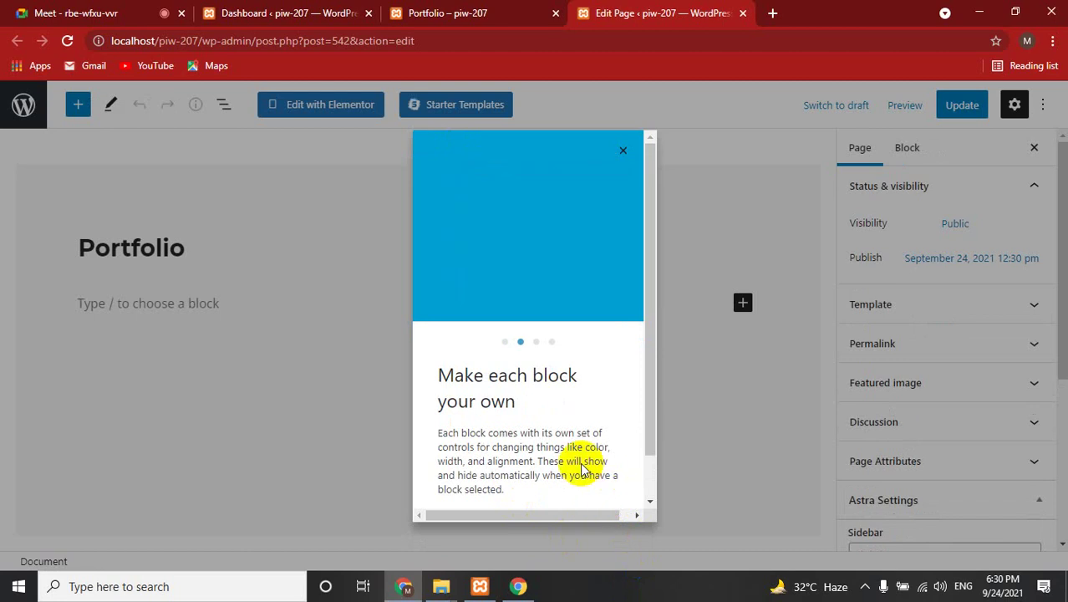
scroll(590, 459, "down", 1)
left_click(606, 479)
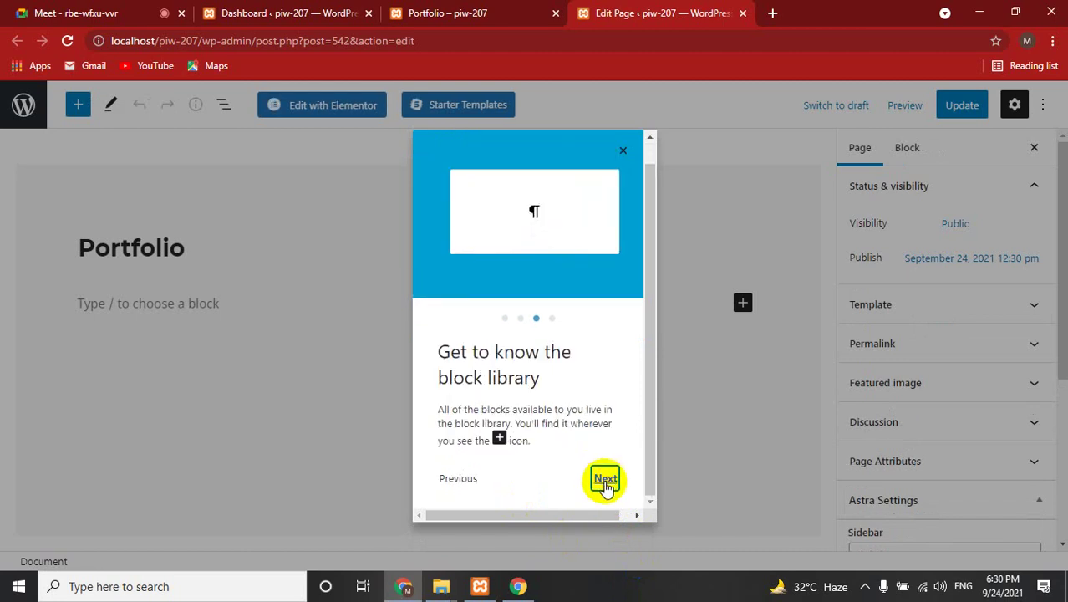
left_click(605, 479)
left_click(604, 481)
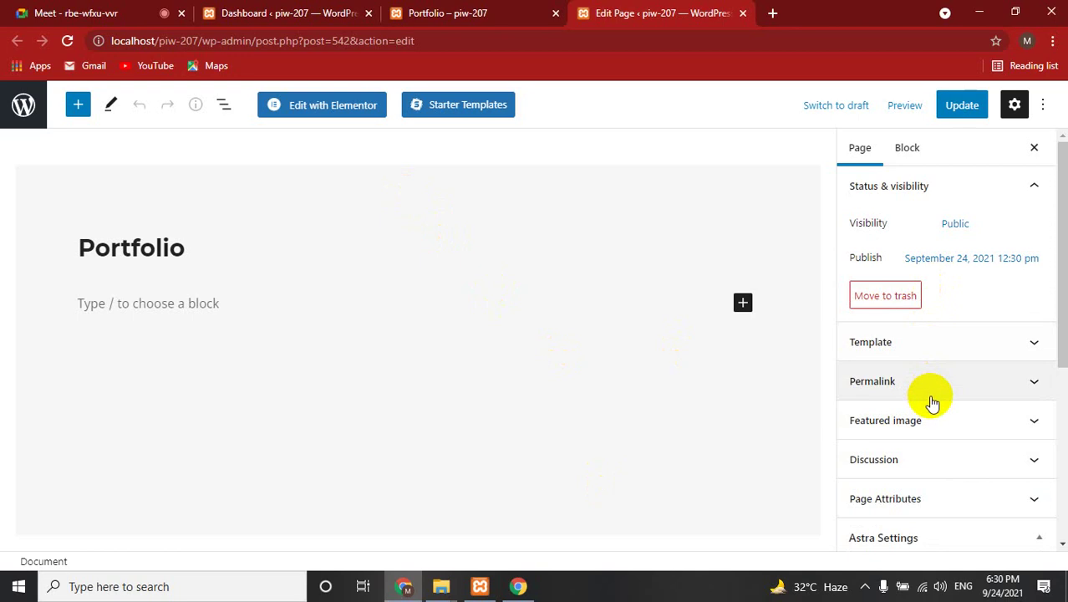
Set the Portfolio page template to Elementor Full Width and update the page
left_click(914, 339)
left_click(910, 380)
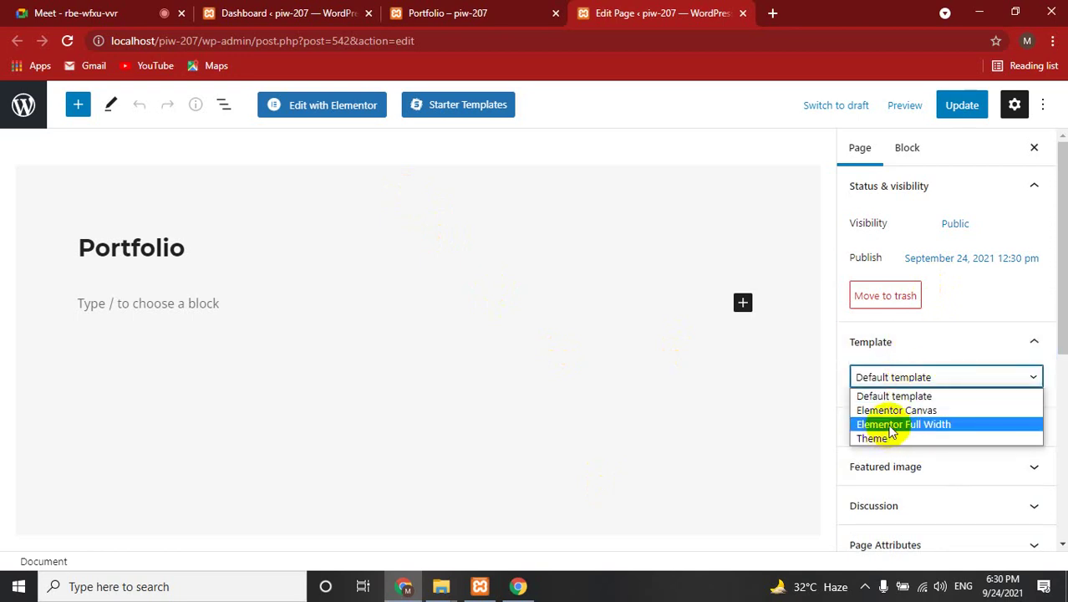
left_click(924, 425)
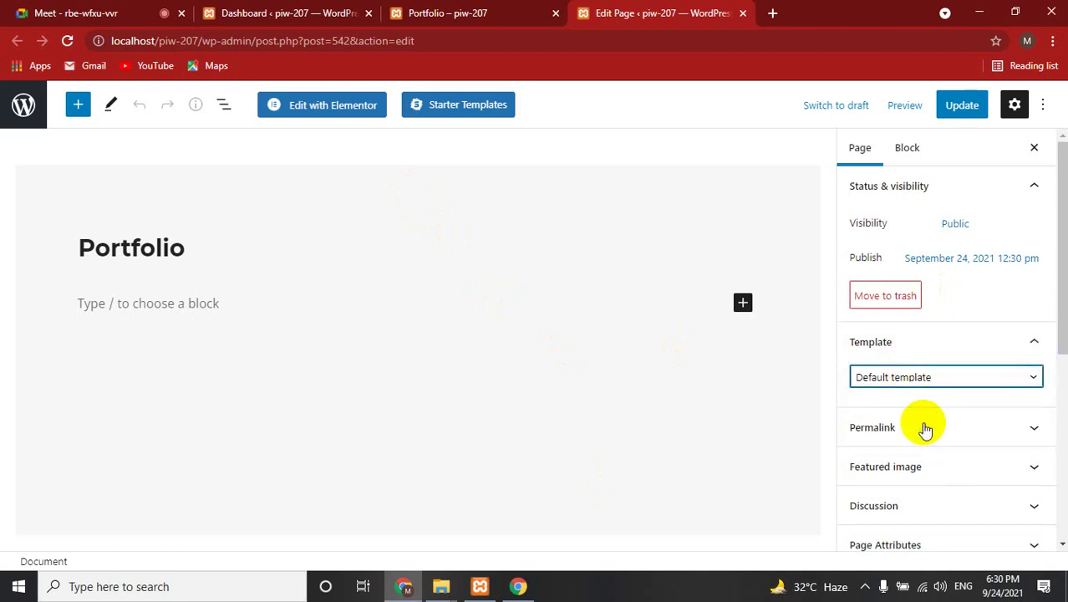
left_click(987, 107)
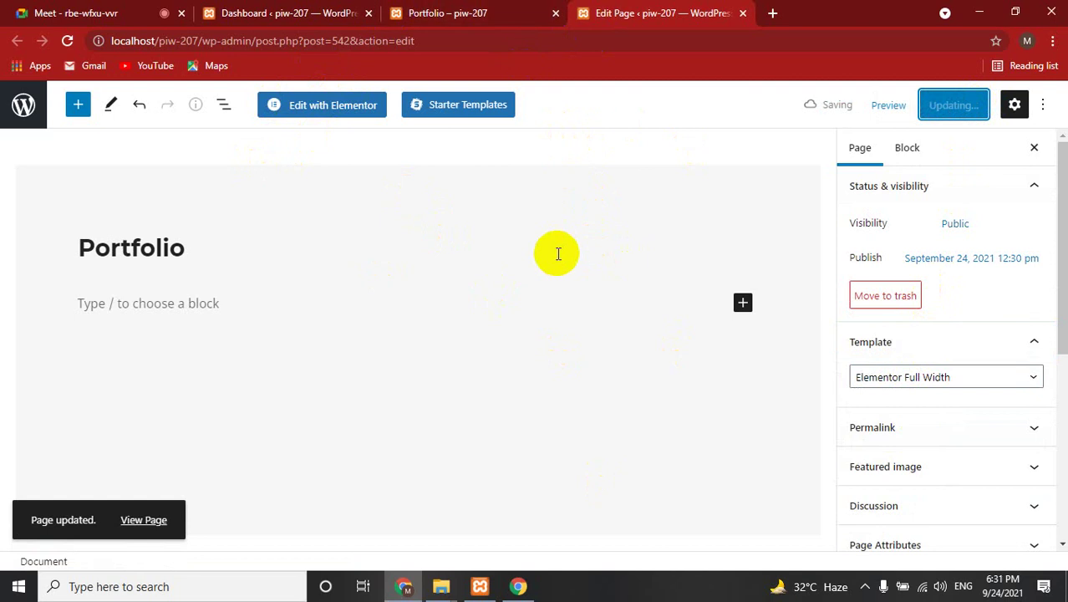
left_click(332, 10)
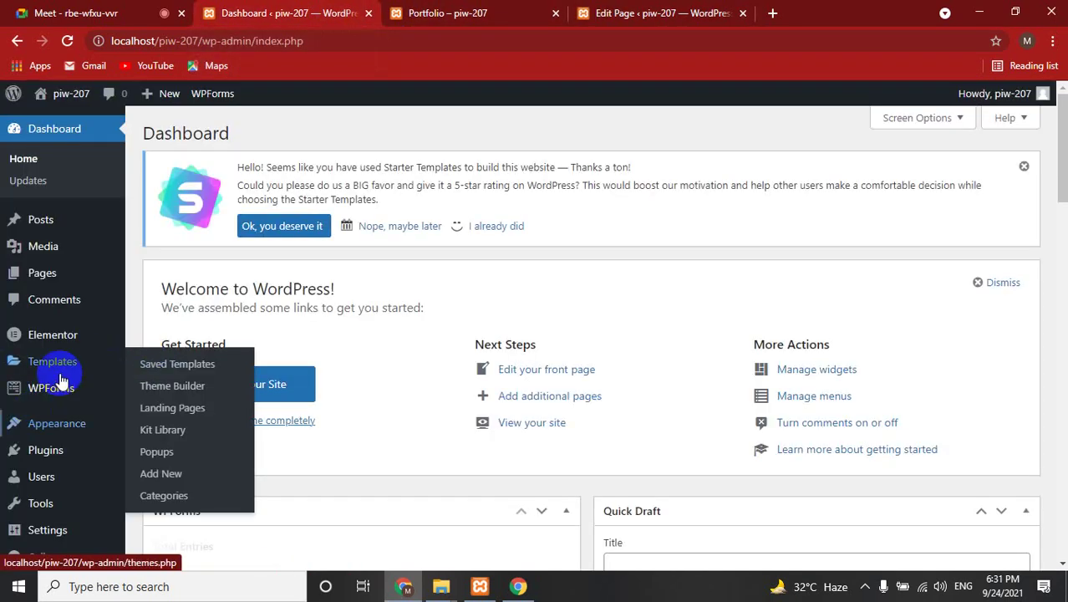
Search Plugins > Add New for Elementor and confirm Elementor Website Builder is Active
mouse_move(42, 461)
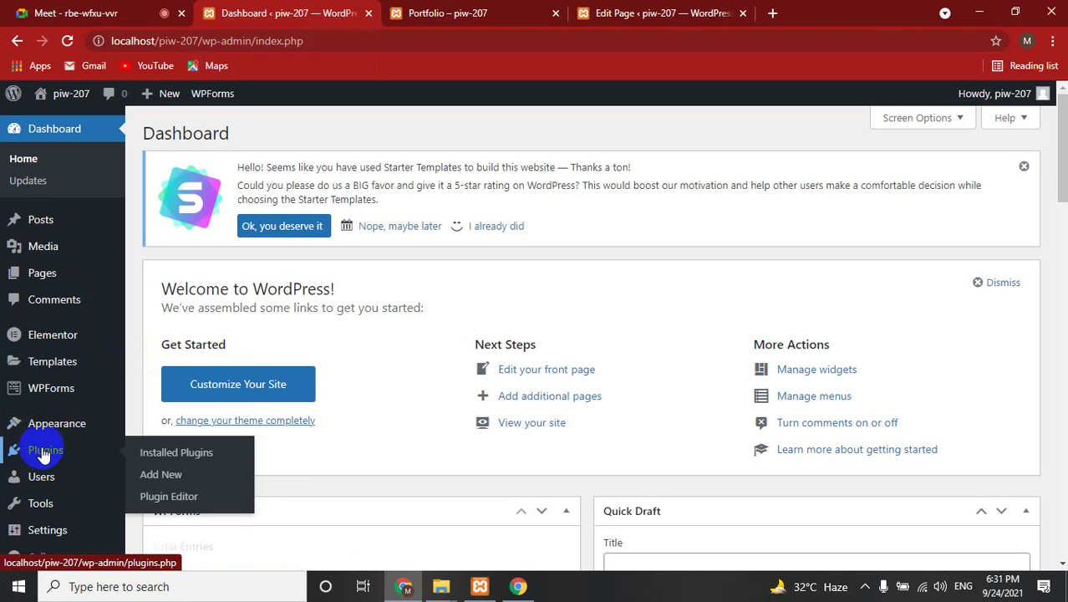
left_click(167, 477)
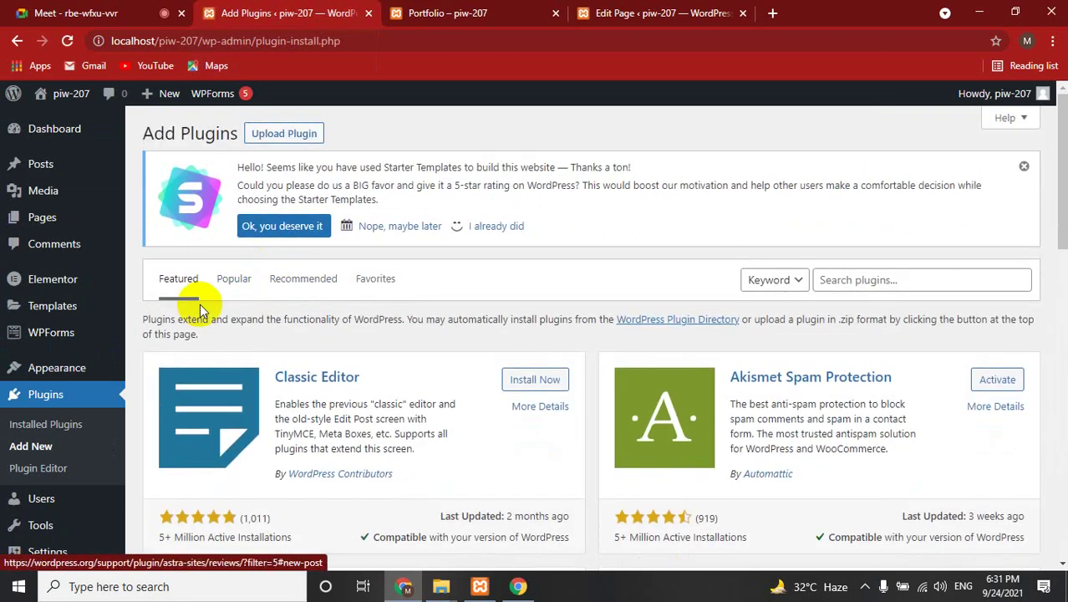
left_click(888, 280)
type("elementor")
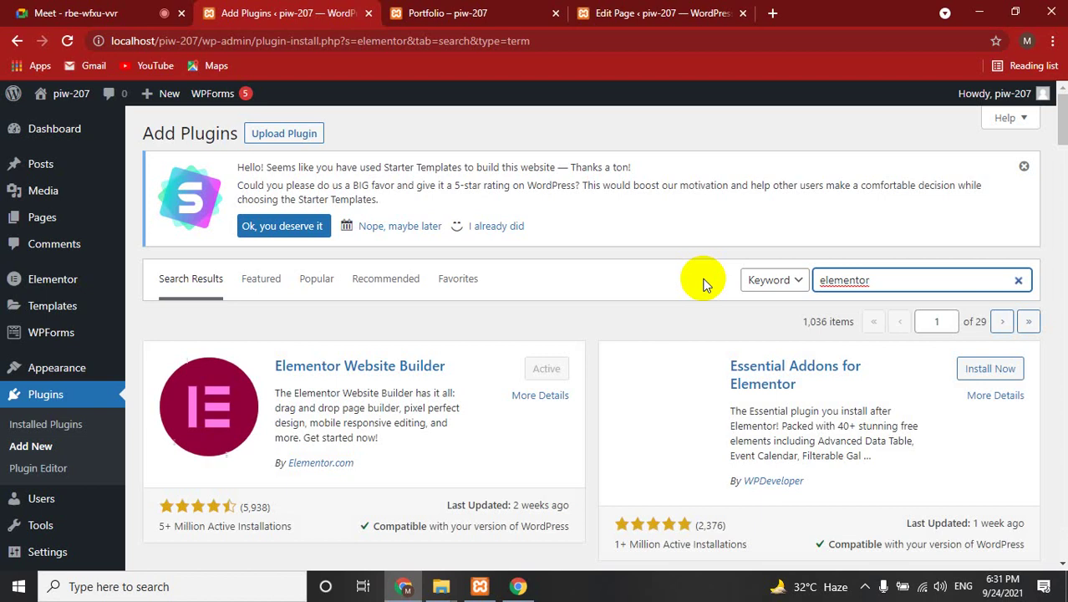
scroll(331, 316, "down", 2)
scroll(330, 313, "down", 1)
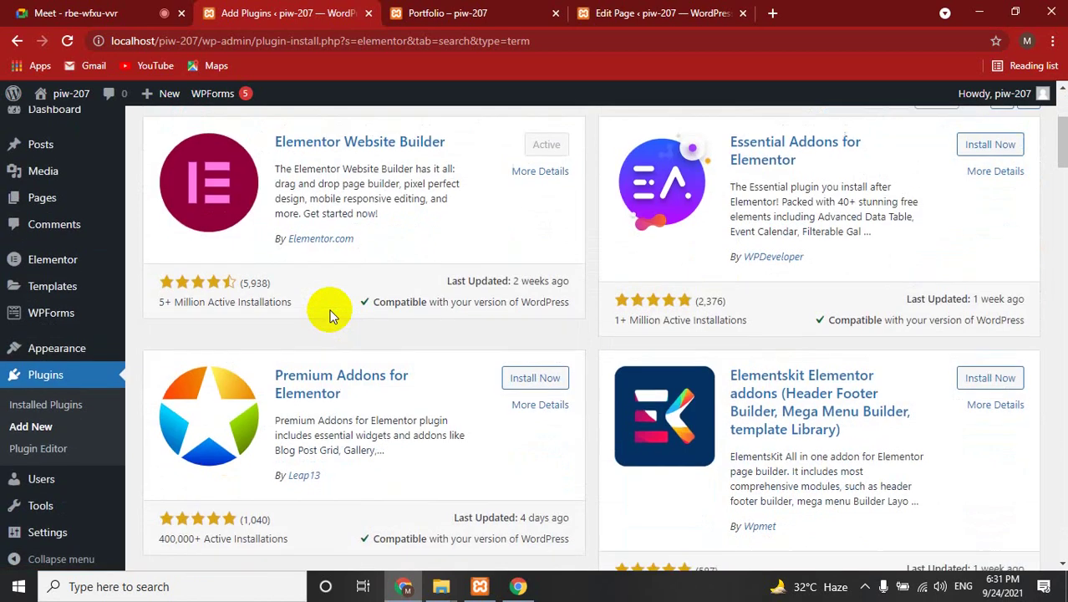
scroll(328, 251, "up", 1)
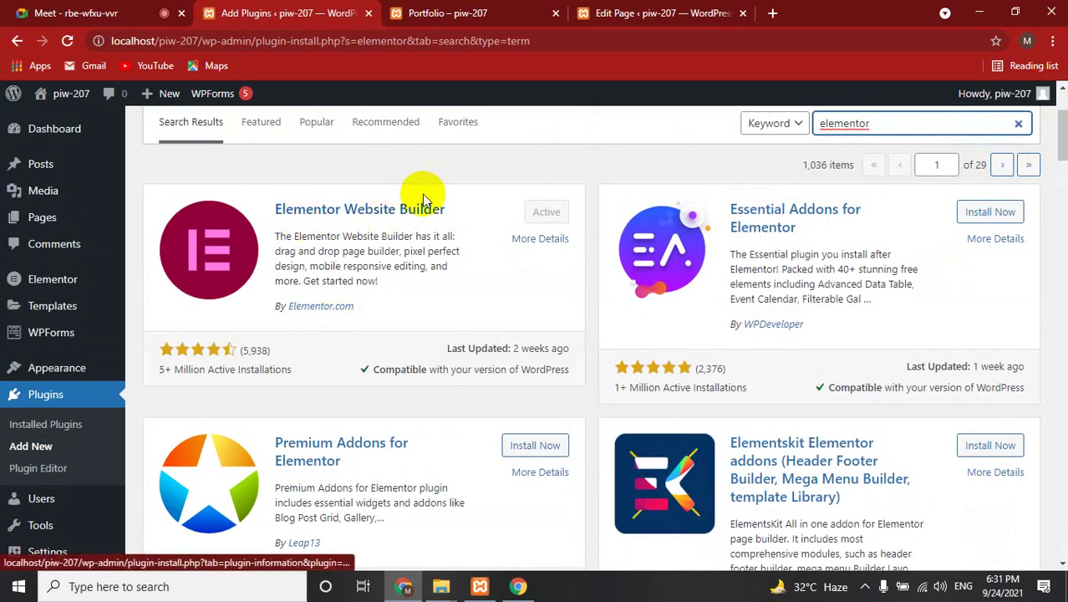
Recheck the Elementor search results, then return to the Portfolio page editor tab
left_click(522, 11)
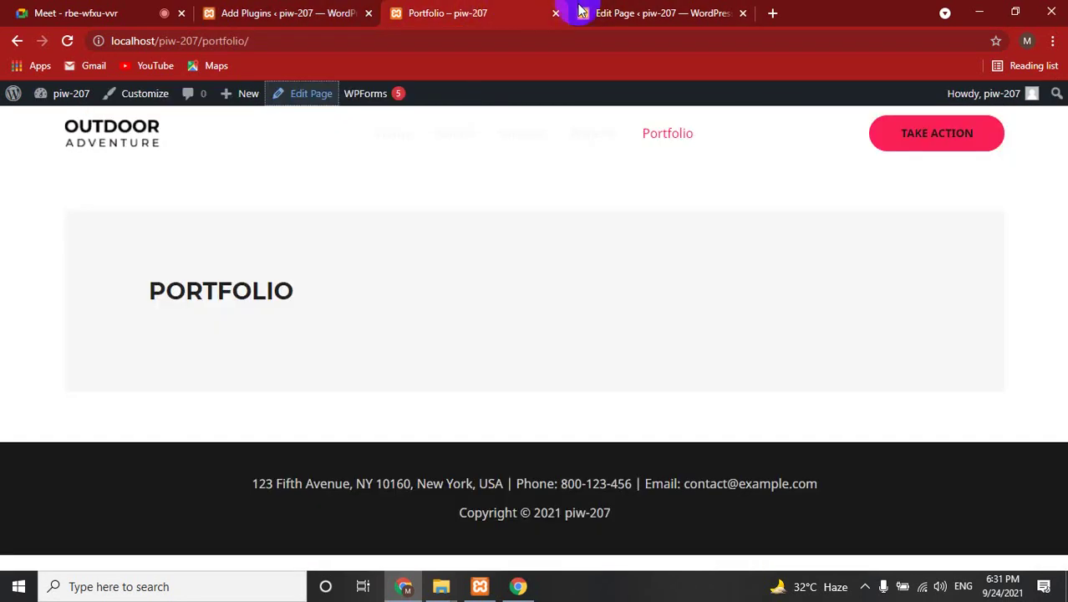
left_click(639, 12)
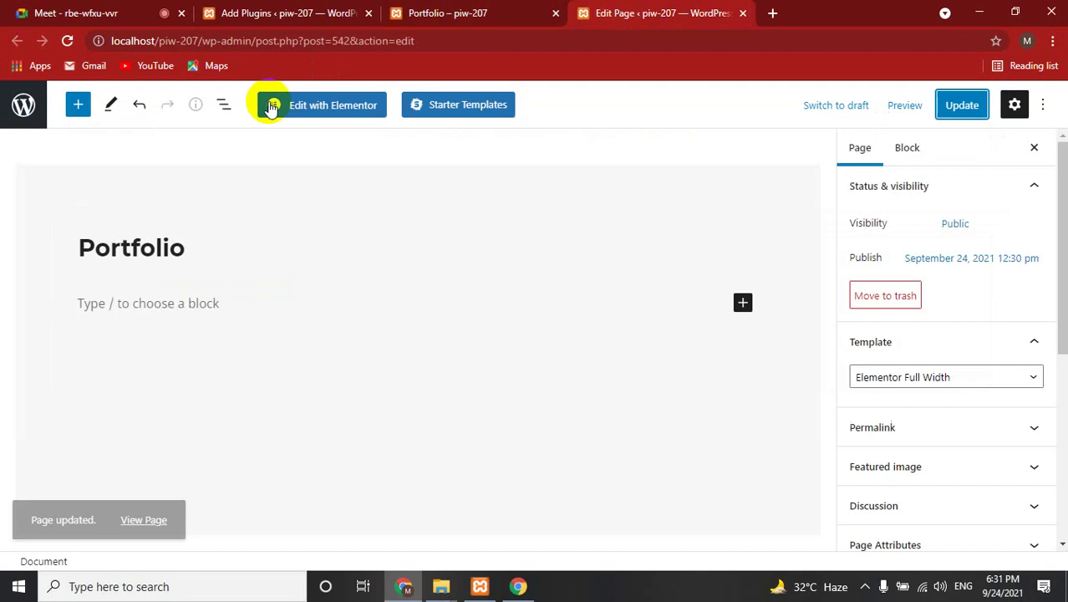
left_click(305, 12)
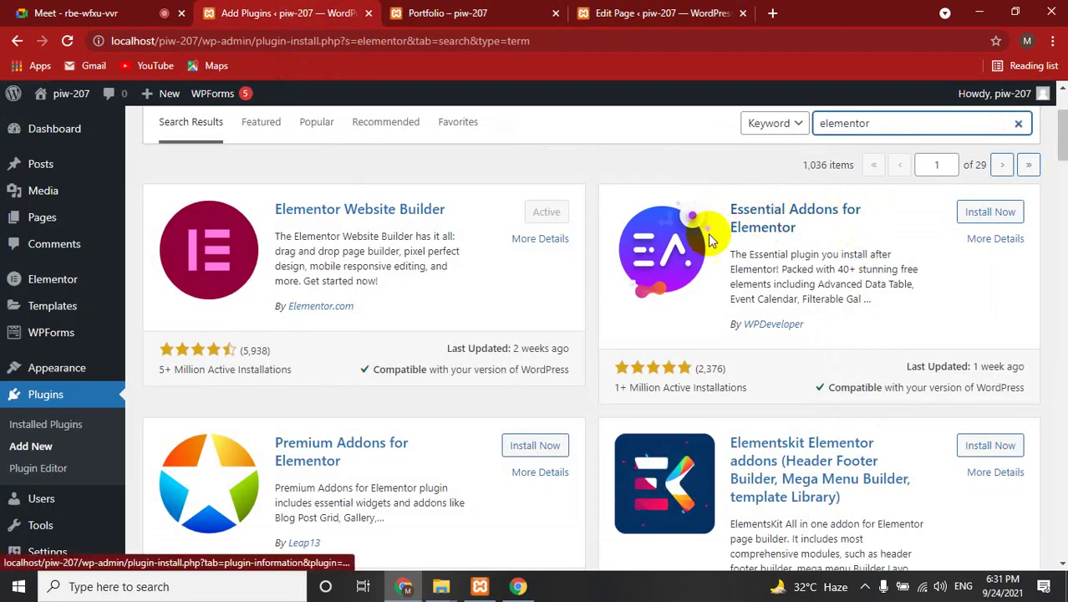
scroll(358, 375, "down", 3)
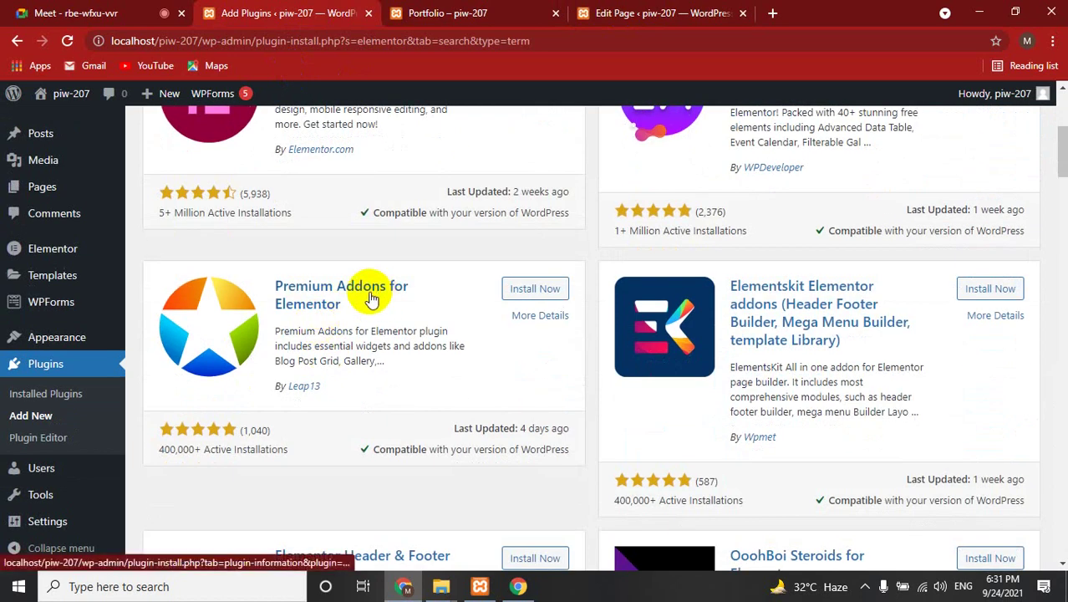
scroll(748, 344, "up", 1)
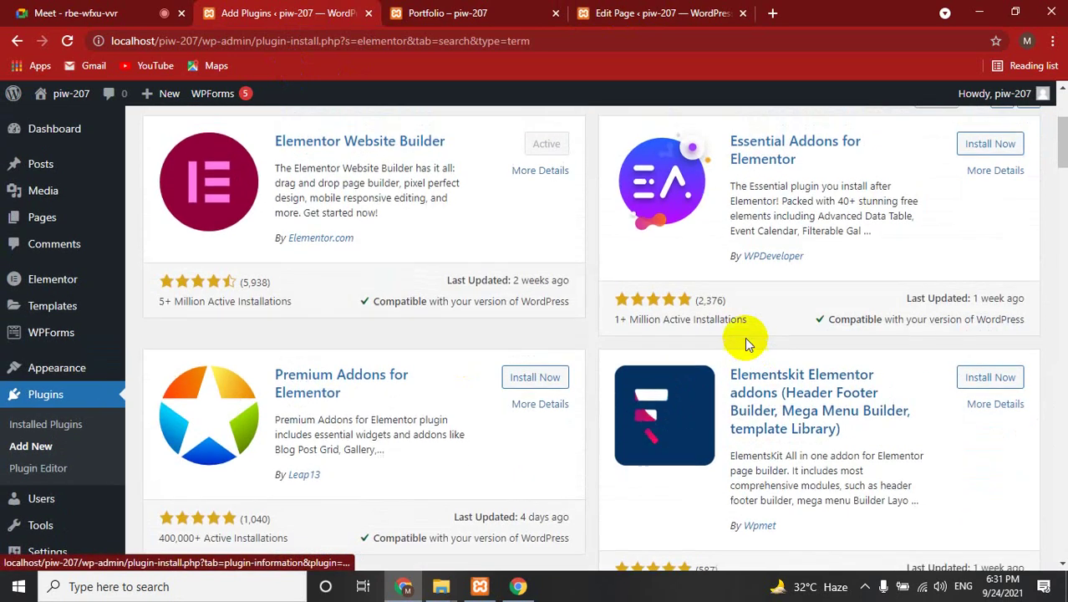
scroll(745, 337, "up", 2)
scroll(745, 336, "up", 3)
left_click(617, 10)
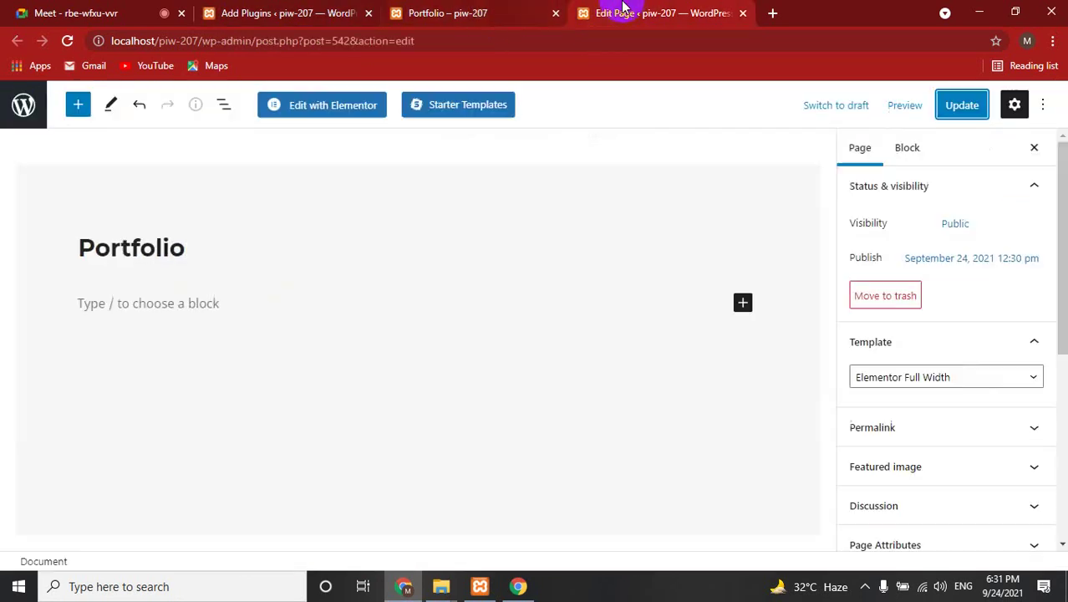
right_click(311, 107)
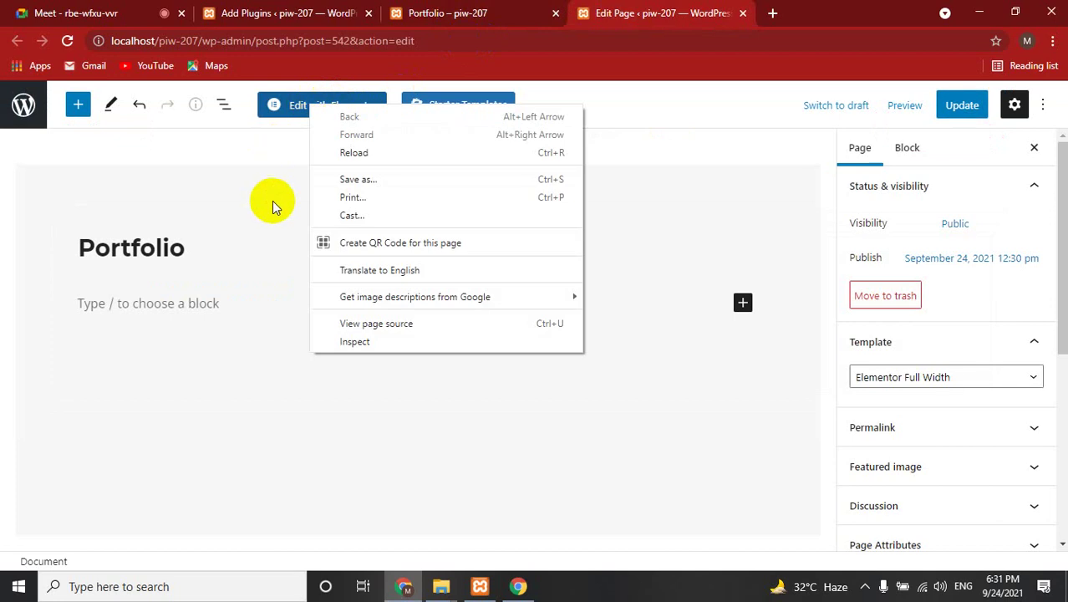
Open the empty Portfolio page in the Elementor editor
left_click(276, 196)
left_click(347, 103)
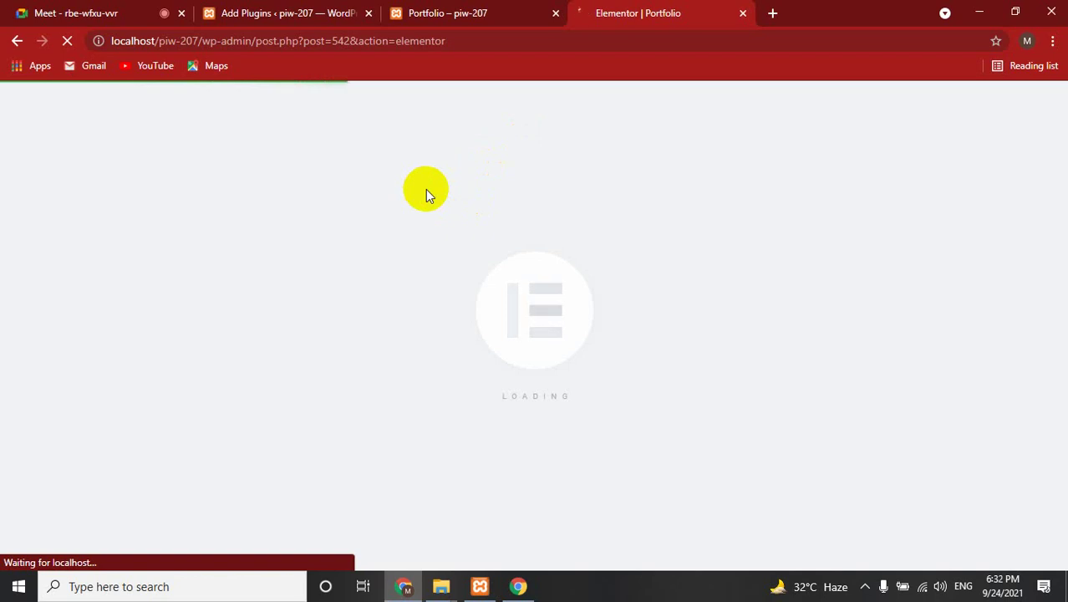
left_click(327, 10)
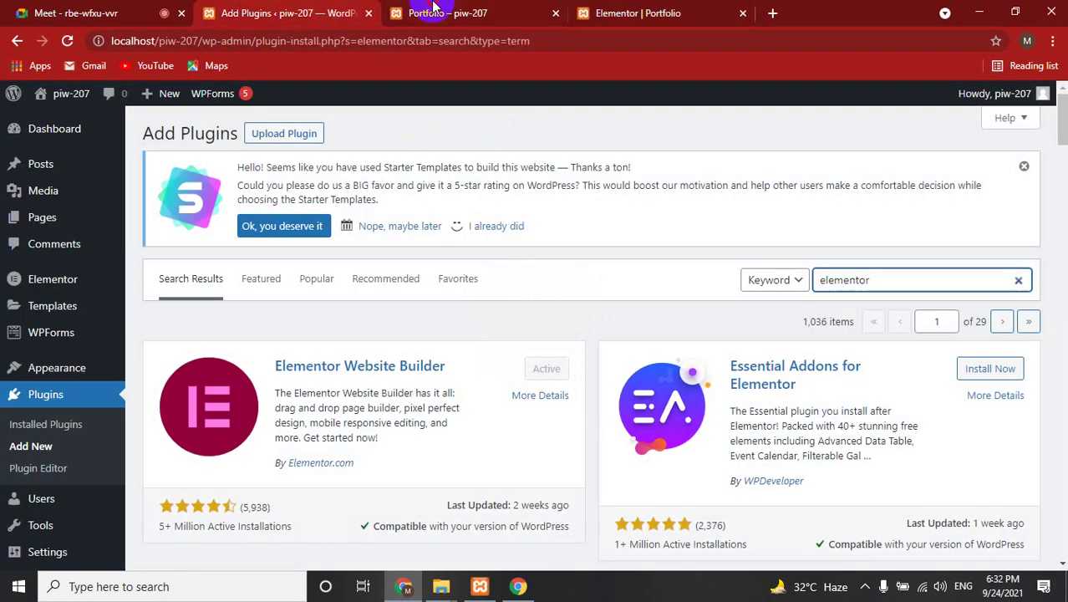
left_click(616, 9)
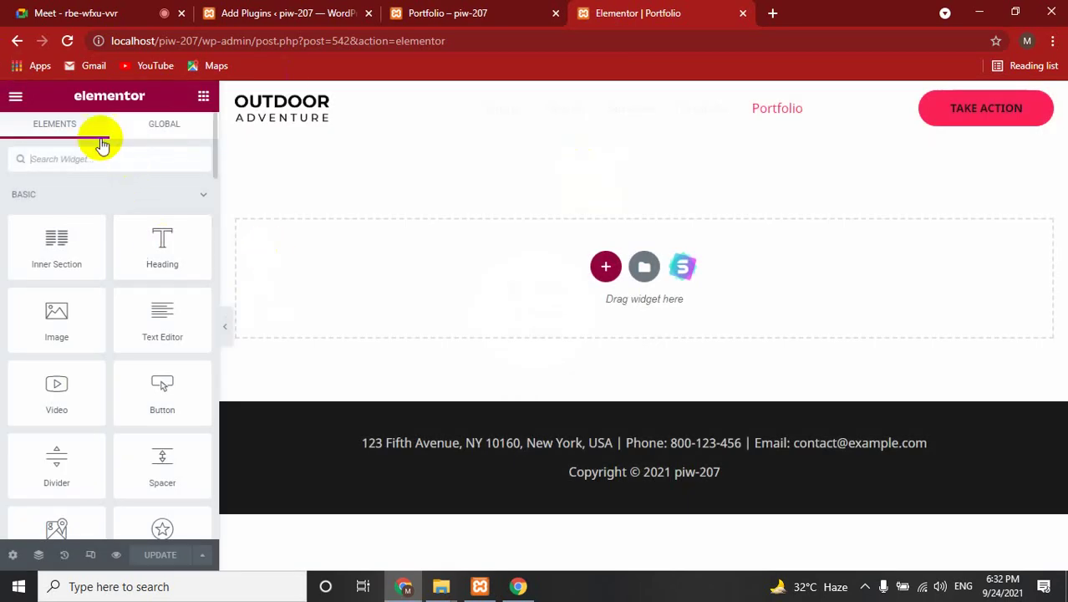
Collapse the widget groups and look through the Basic widgets
left_click(20, 194)
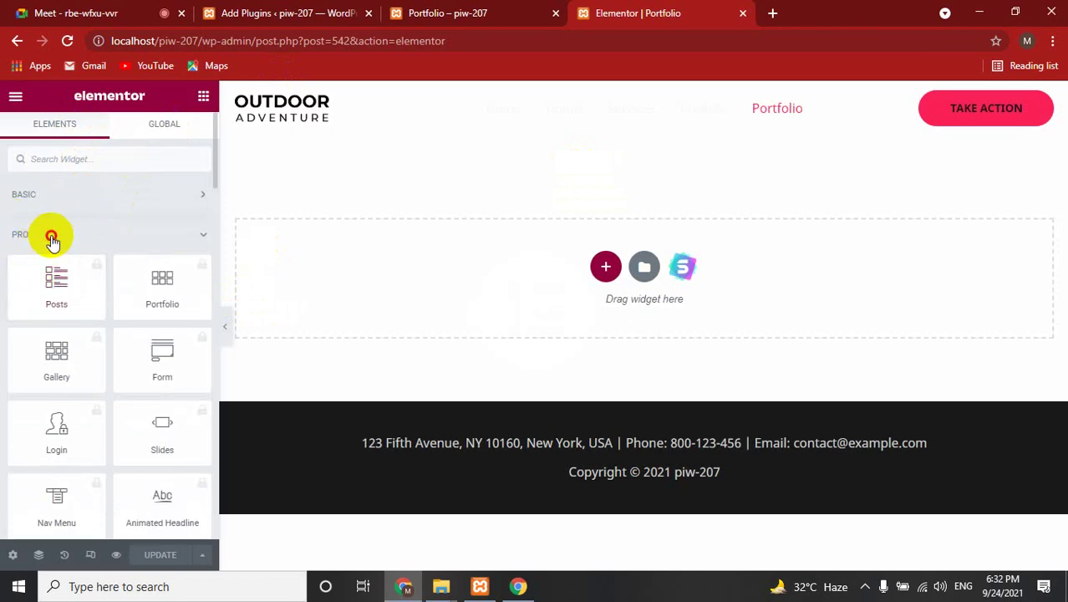
left_click(52, 240)
left_click(40, 276)
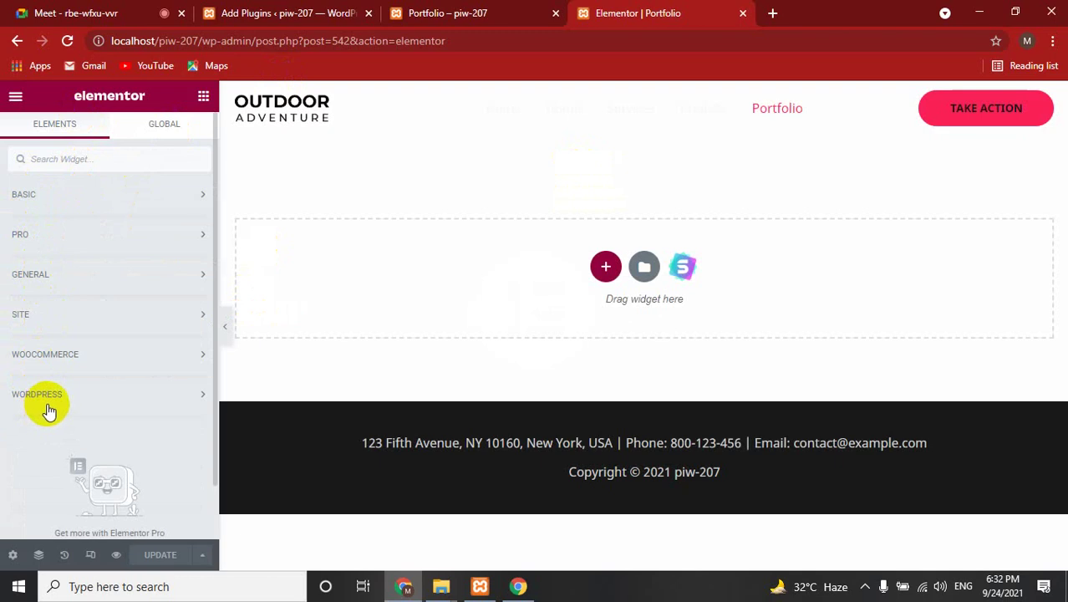
left_click(79, 210)
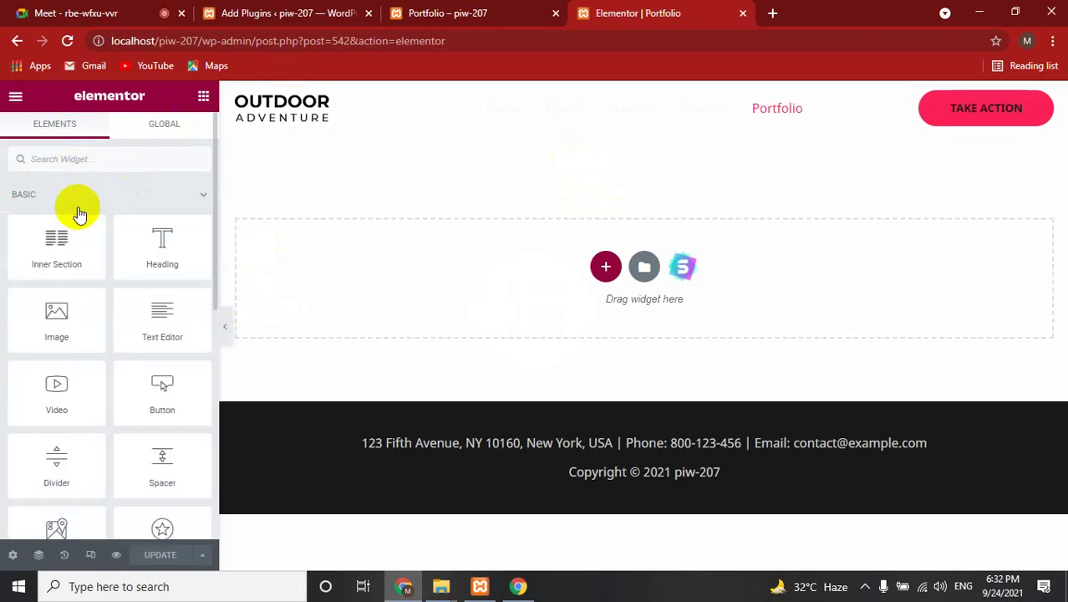
scroll(41, 267, "down", 2)
scroll(17, 355, "down", 1)
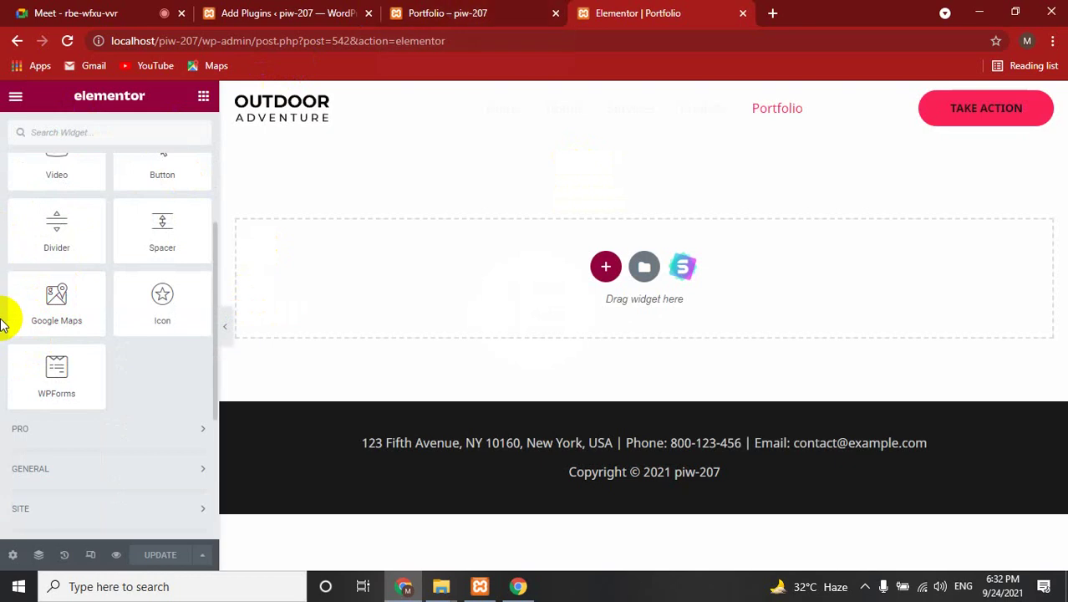
scroll(7, 322, "up", 2)
scroll(7, 322, "up", 1)
Look through the Pro and General widgets, then leave the Basic group expanded
left_click(140, 190)
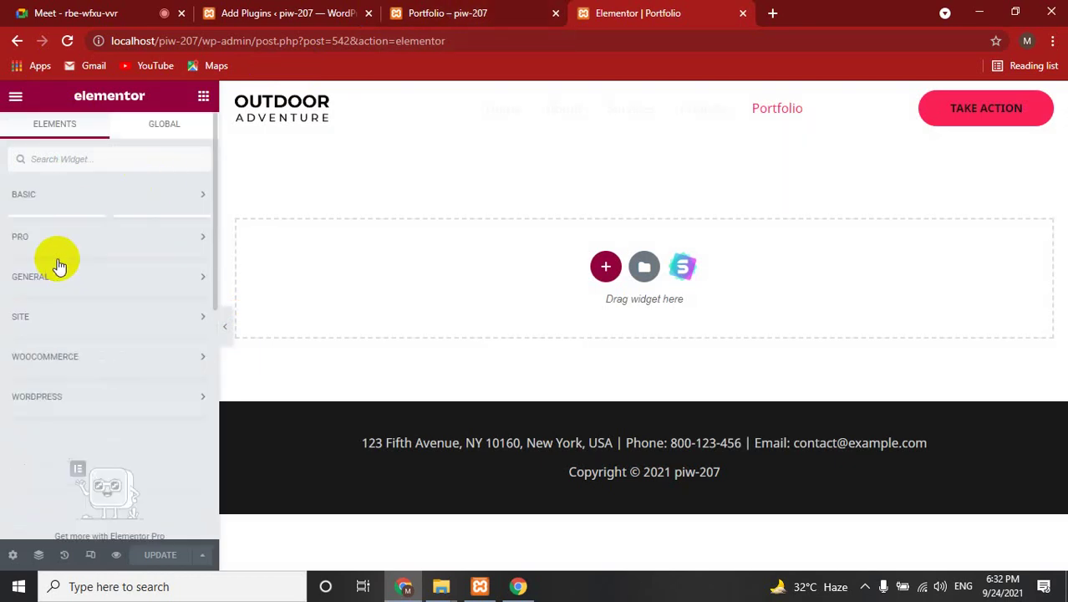
left_click(43, 238)
scroll(4, 289, "down", 1)
scroll(3, 288, "down", 1)
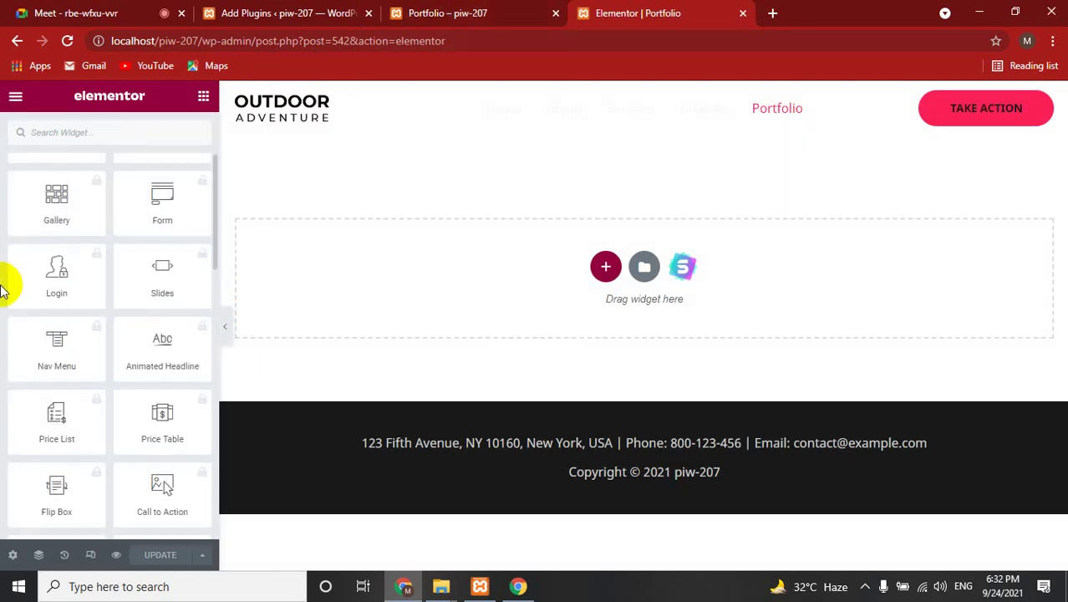
scroll(3, 288, "down", 2)
scroll(2, 301, "down", 2)
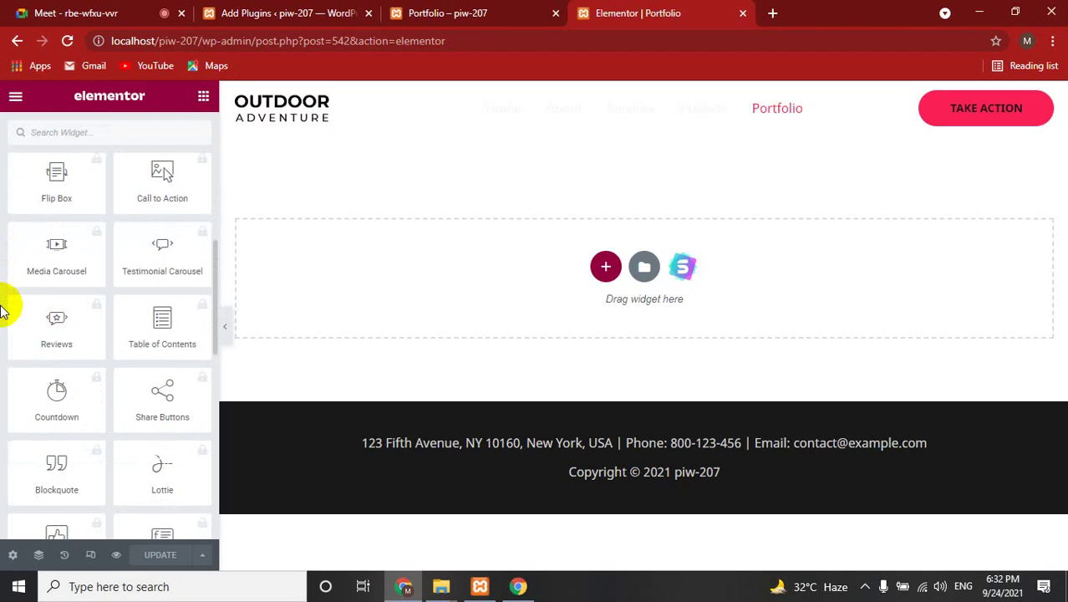
scroll(2, 301, "down", 3)
scroll(3, 305, "down", 2)
scroll(2, 311, "up", 5)
scroll(2, 311, "up", 5)
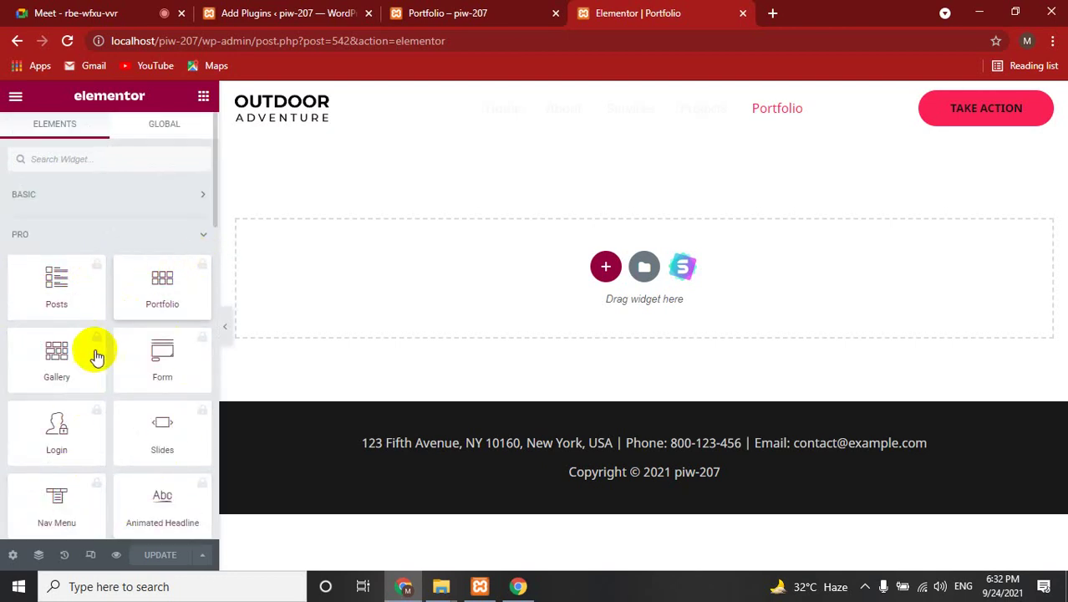
left_click(35, 234)
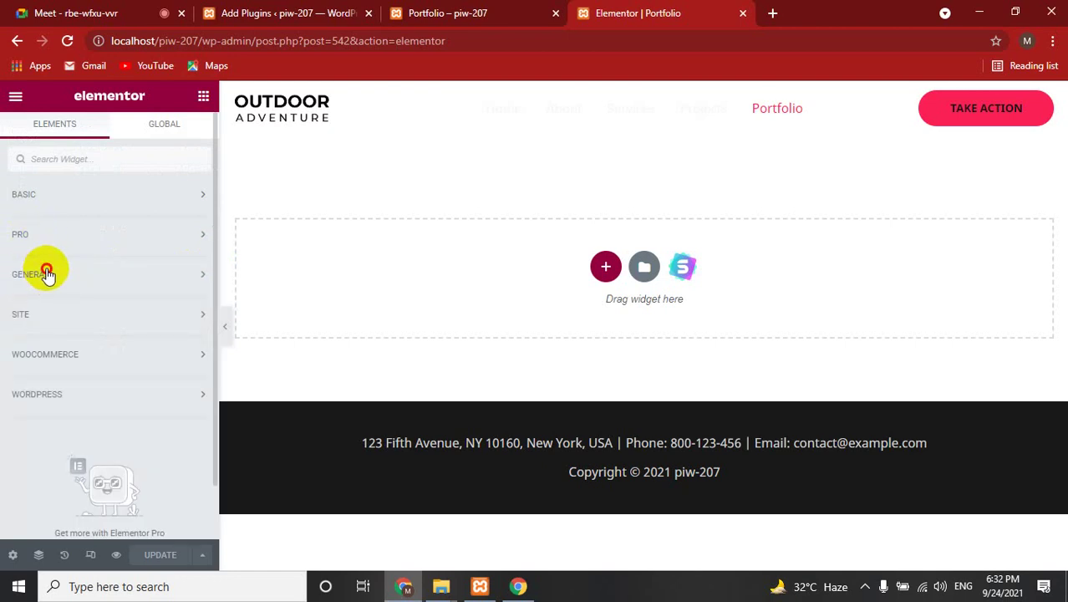
left_click(24, 276)
scroll(13, 297, "down", 2)
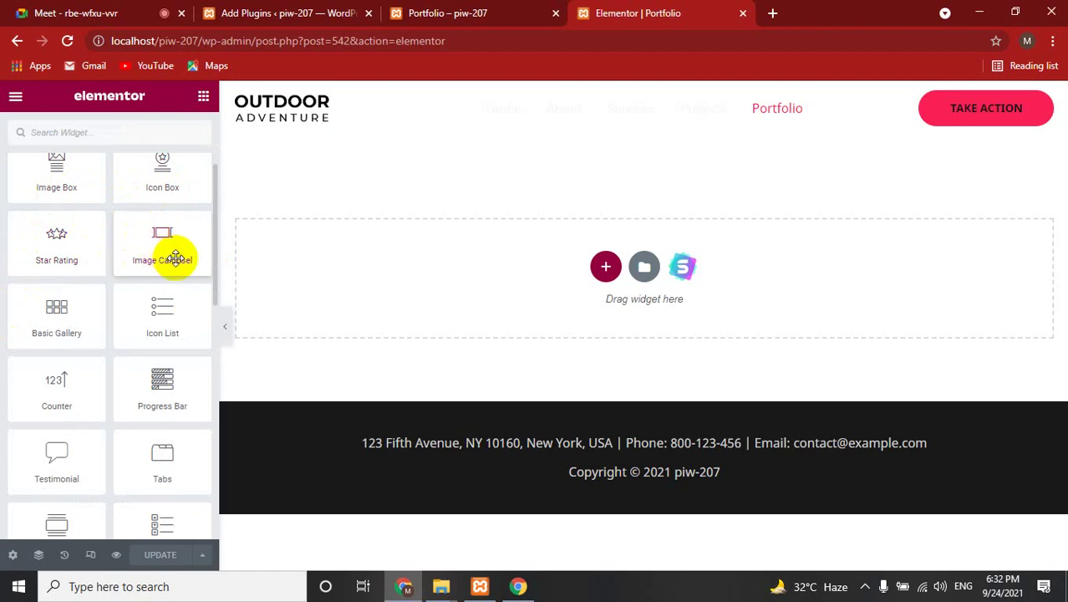
scroll(7, 292, "up", 2)
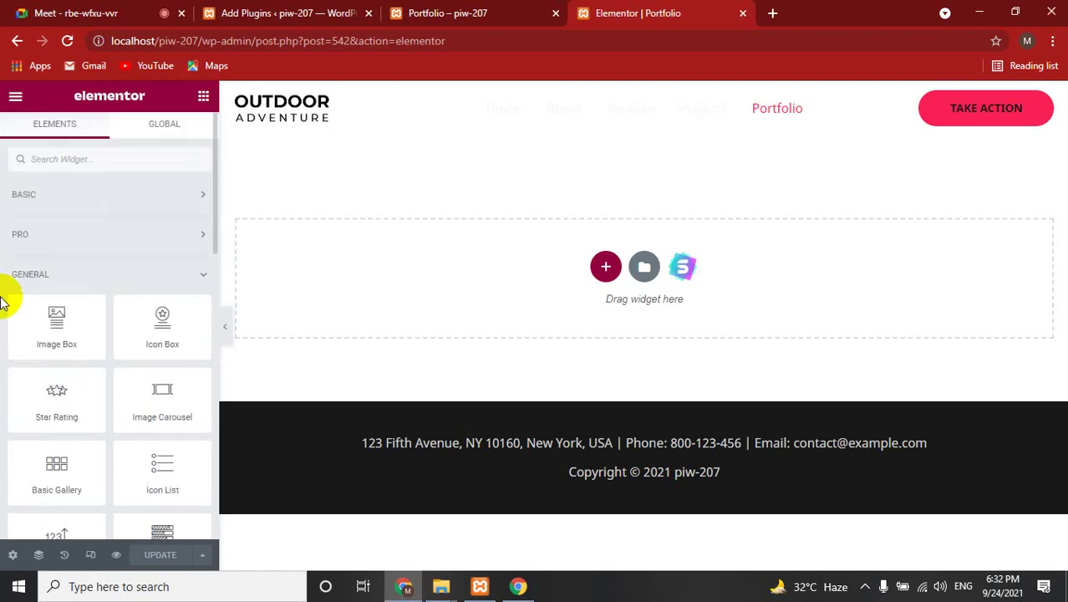
left_click(72, 276)
left_click(48, 194)
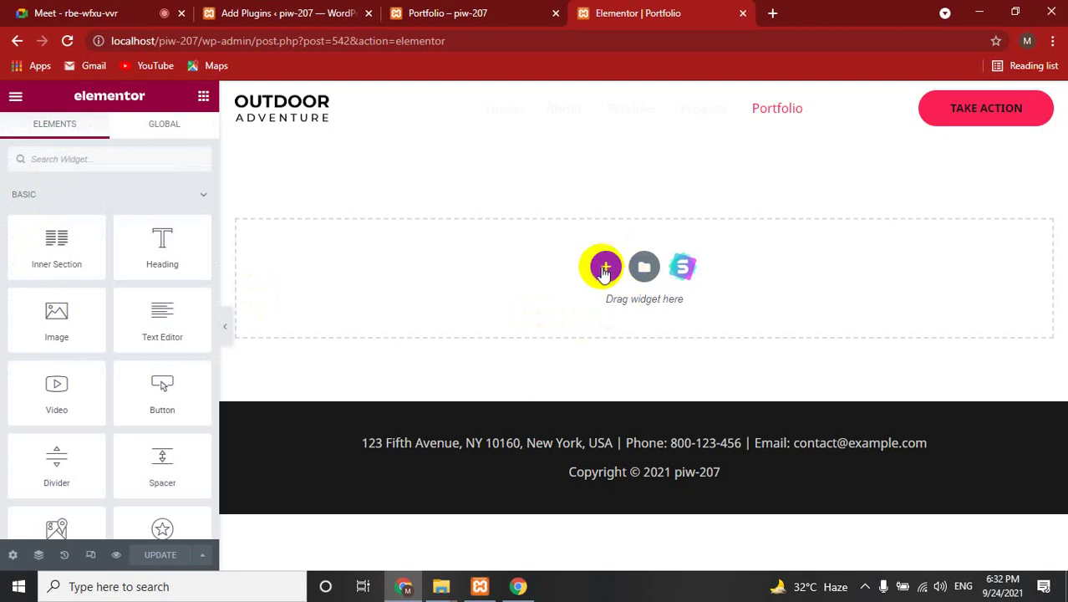
Add a single-column section to the Portfolio page and go back to the Elements list
left_click(605, 268)
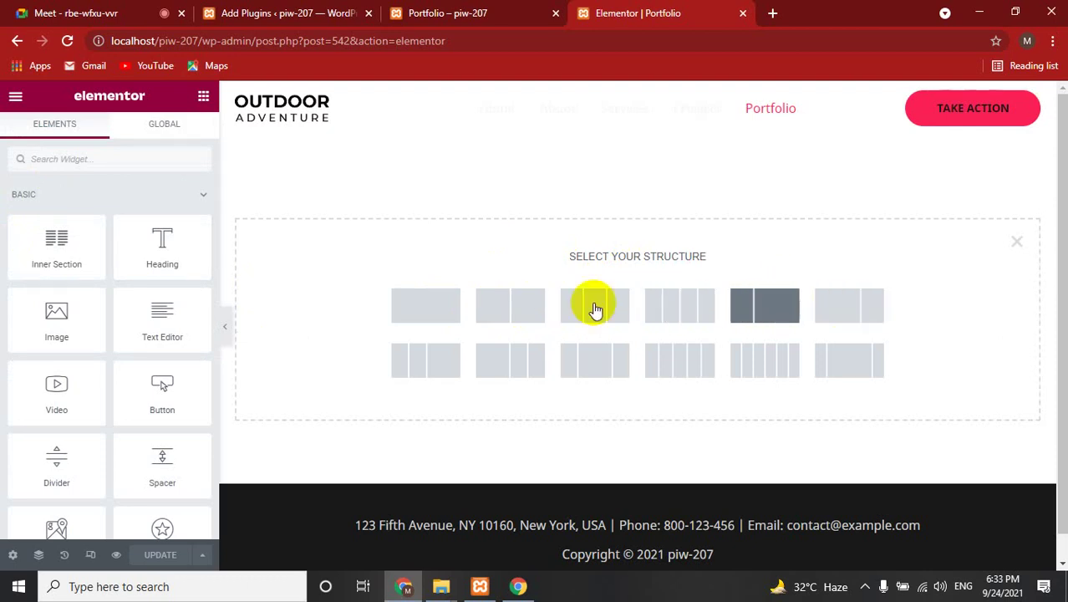
left_click(422, 311)
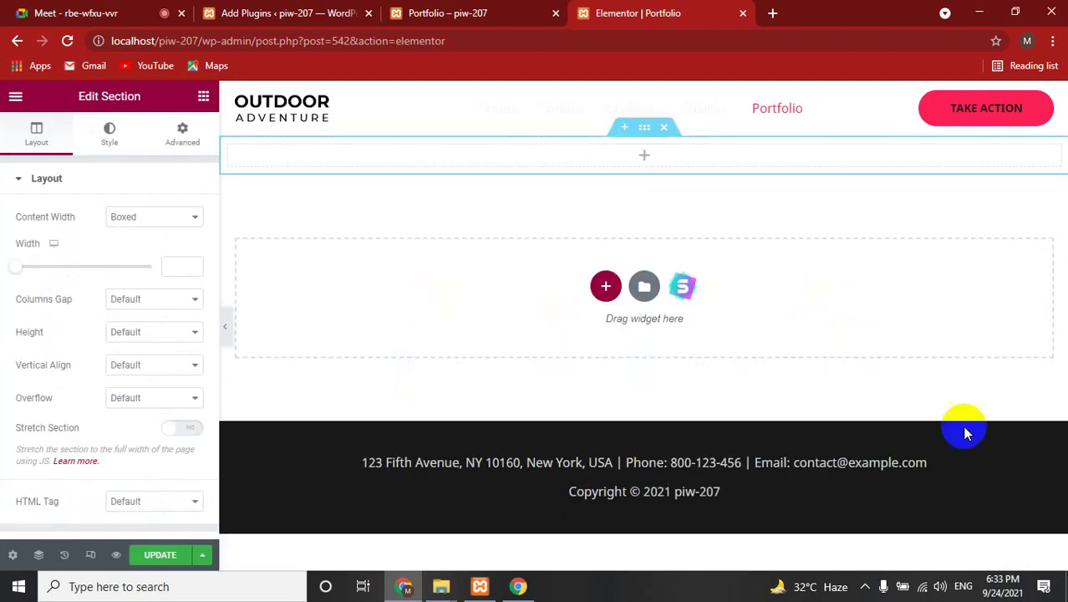
left_click(646, 159)
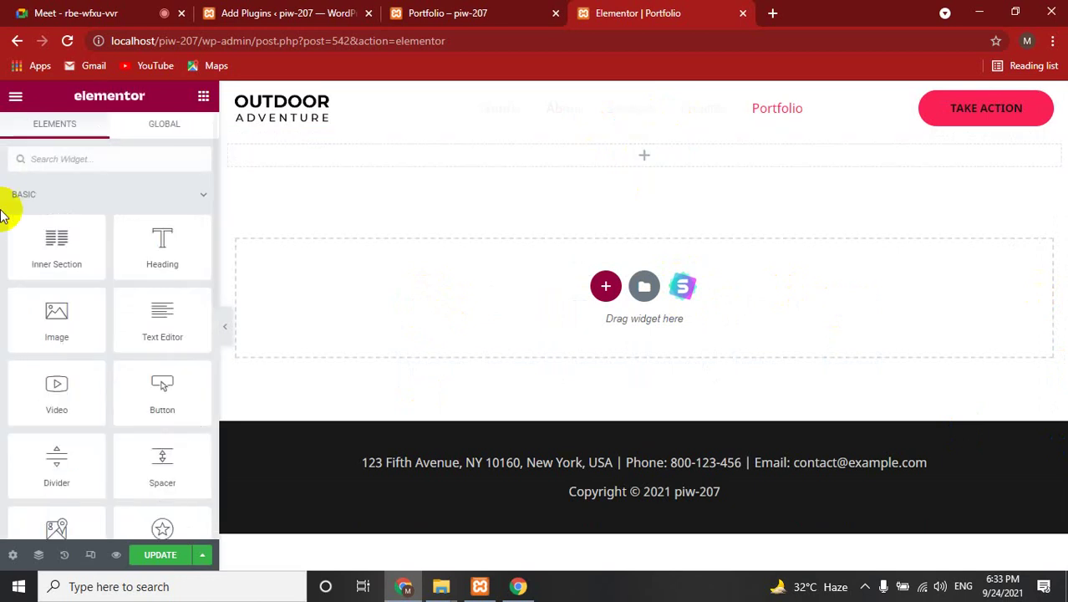
scroll(5, 345, "down", 3)
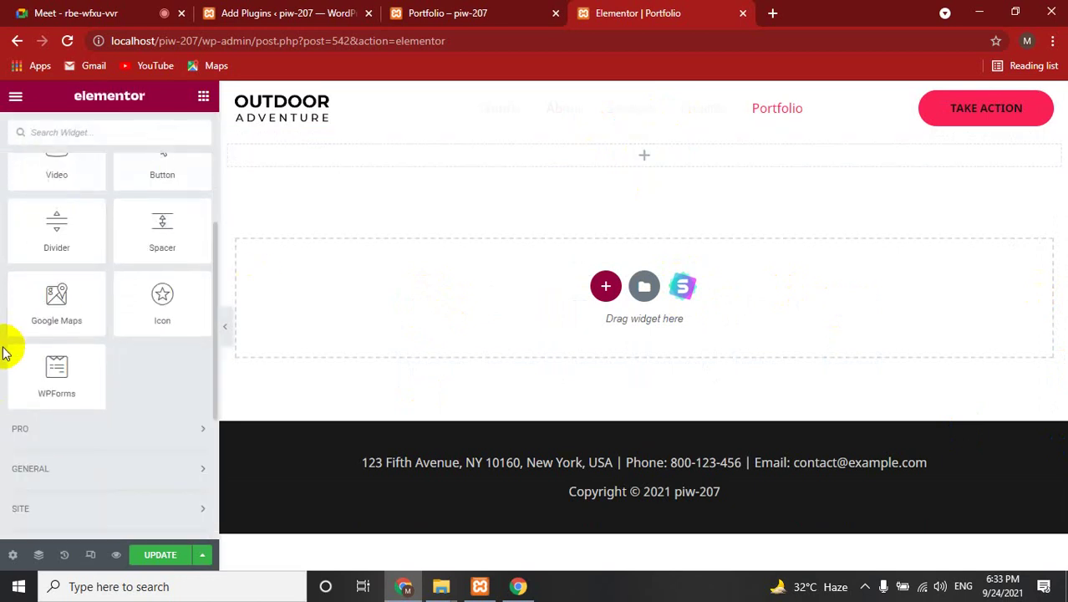
scroll(6, 350, "down", 1)
scroll(4, 354, "up", 4)
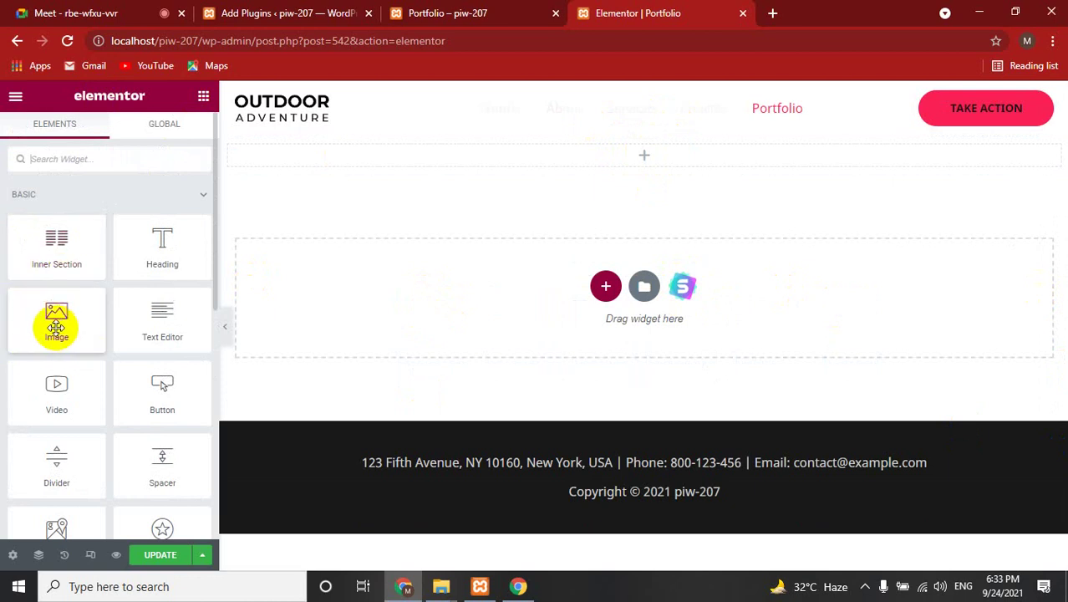
mouse_move(36, 322)
left_mouse_down()
mouse_move(140, 330)
mouse_move(644, 158)
left_mouse_up()
scroll(616, 275, "down", 5)
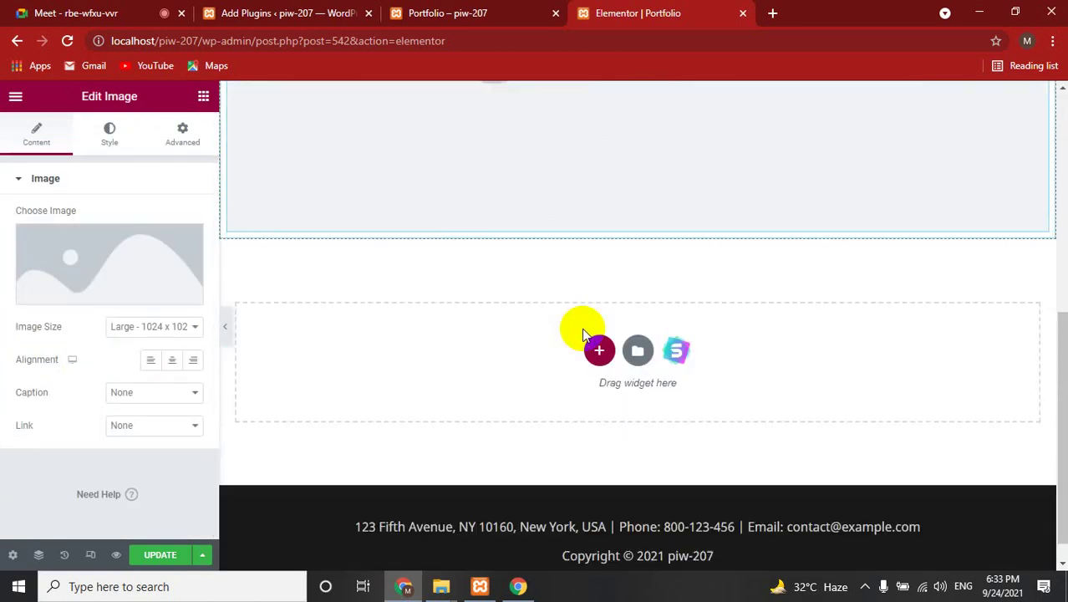
scroll(525, 387, "up", 5)
scroll(525, 387, "down", 5)
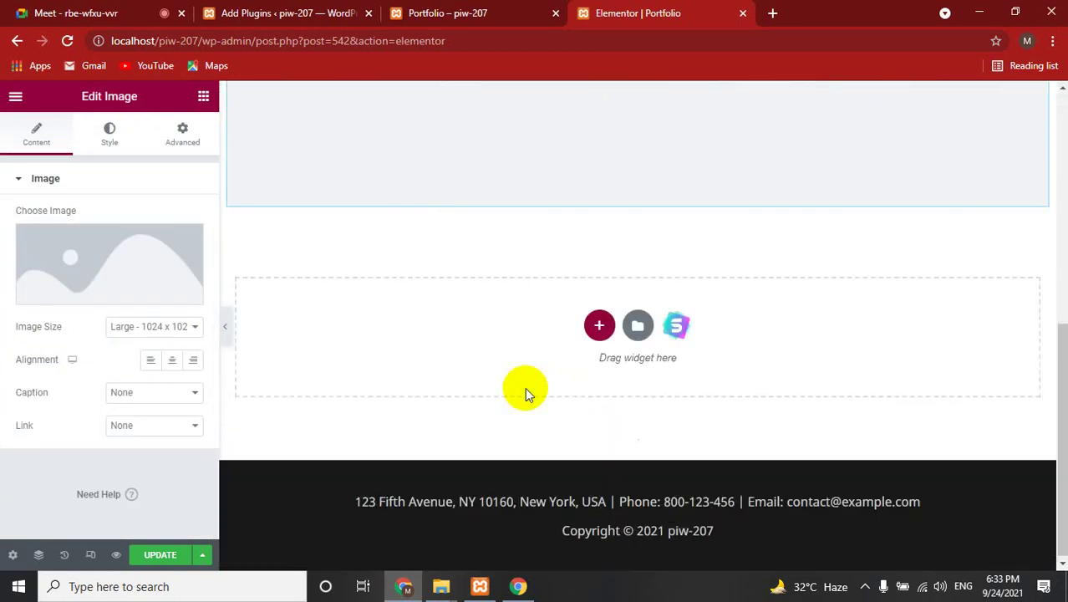
scroll(525, 387, "up", 5)
scroll(525, 387, "down", 4)
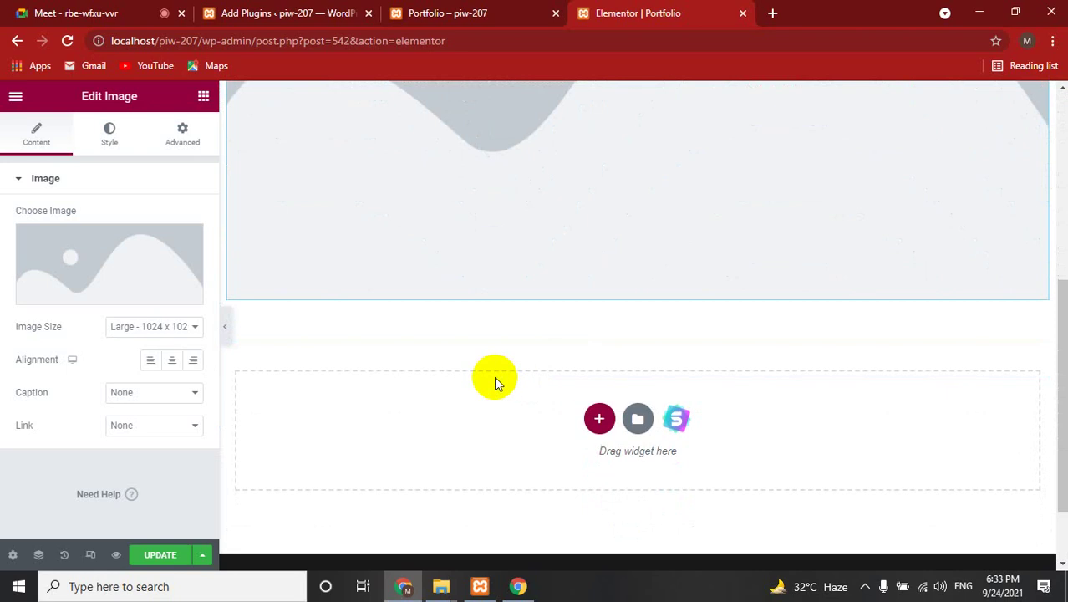
mouse_move(36, 226)
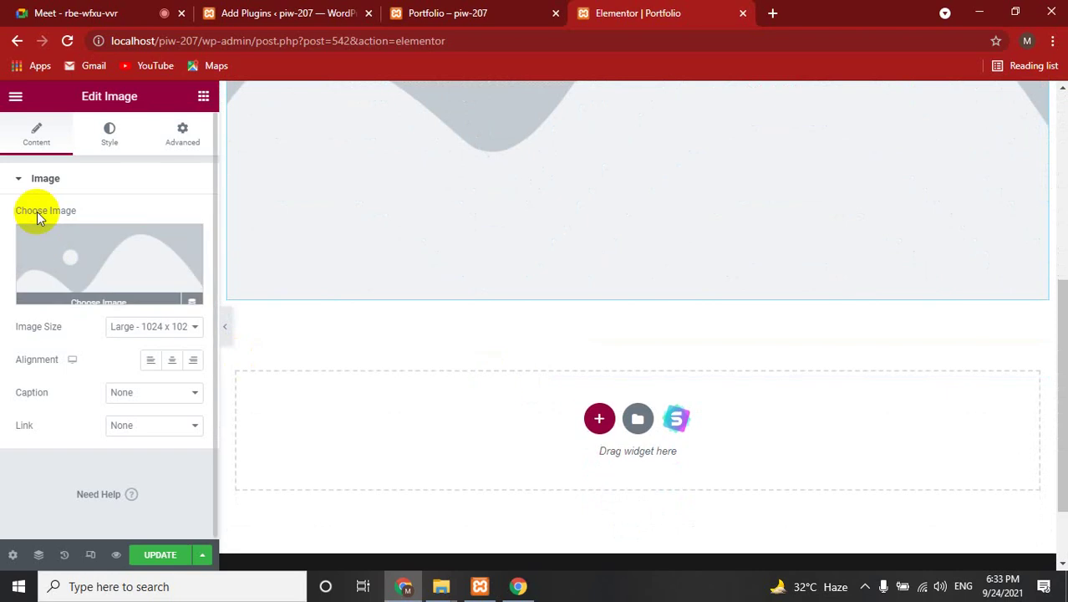
Open the image picker and browse the Media Library images
left_click(109, 295)
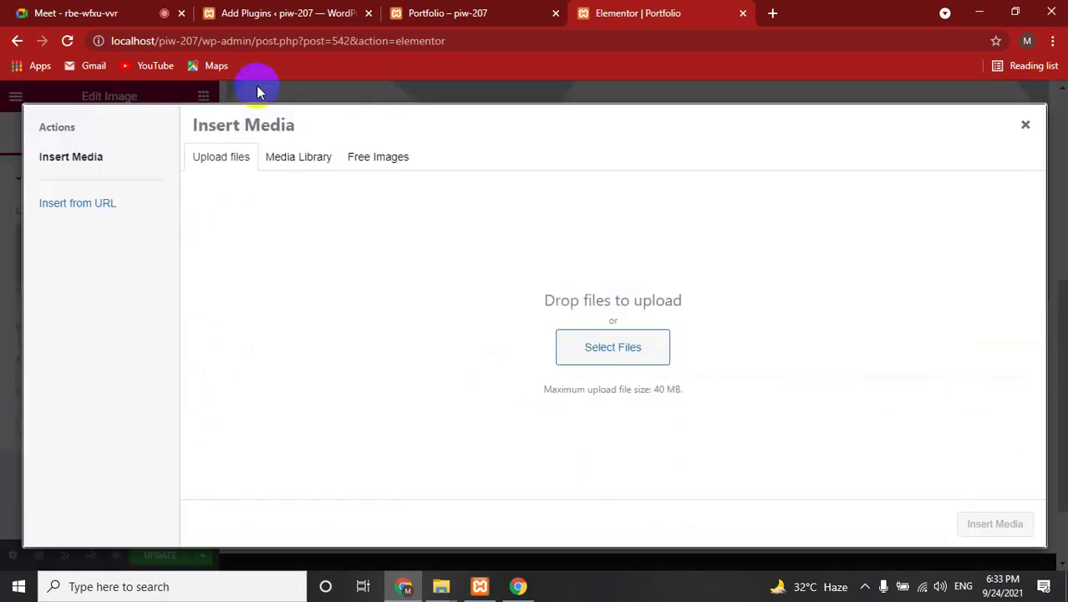
left_click(632, 358)
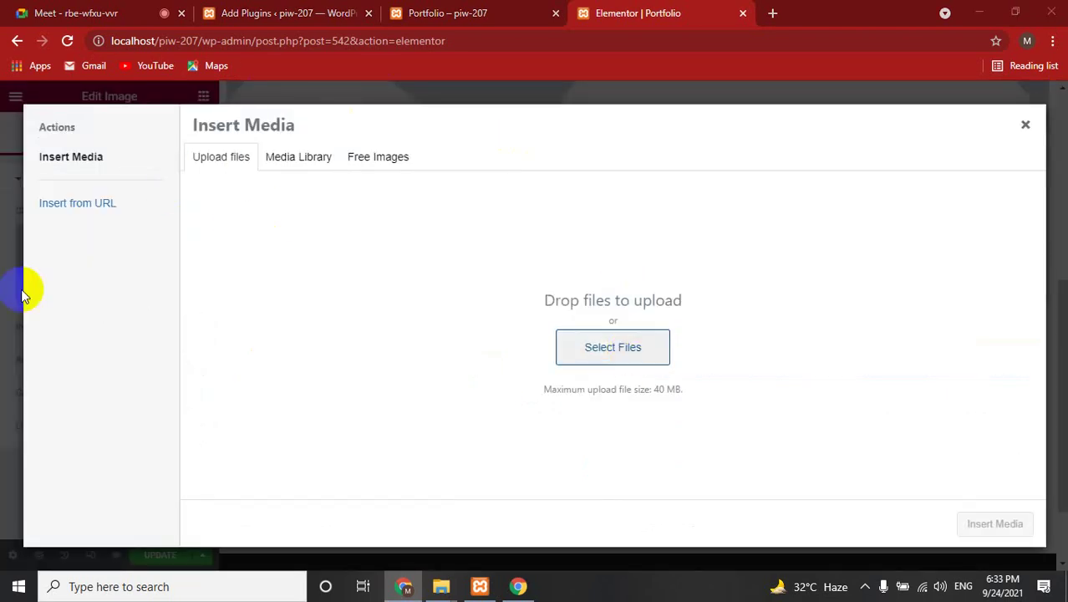
left_click(608, 11)
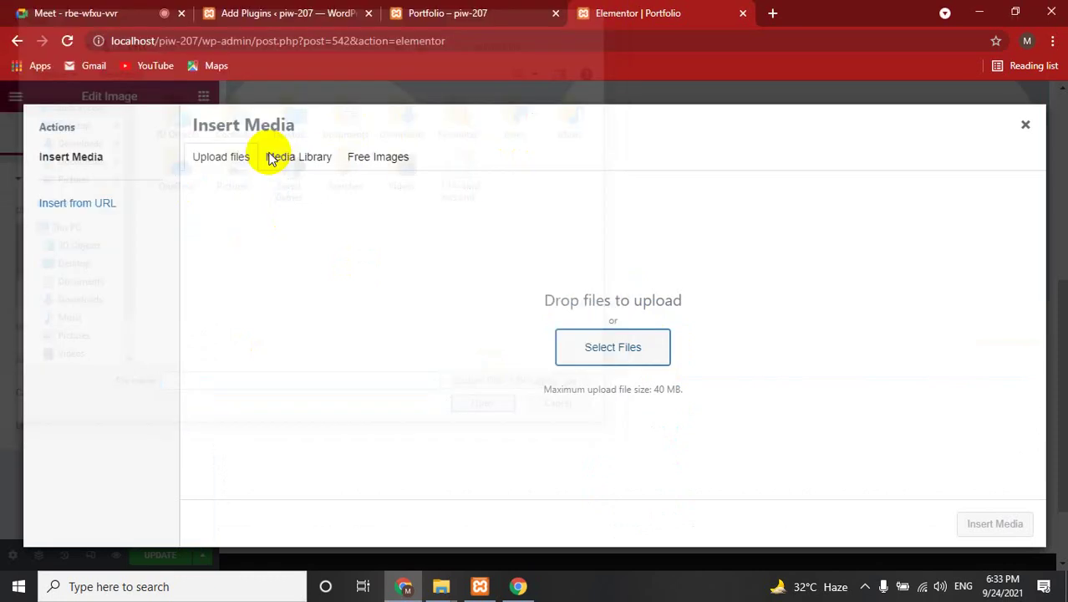
left_click(311, 159)
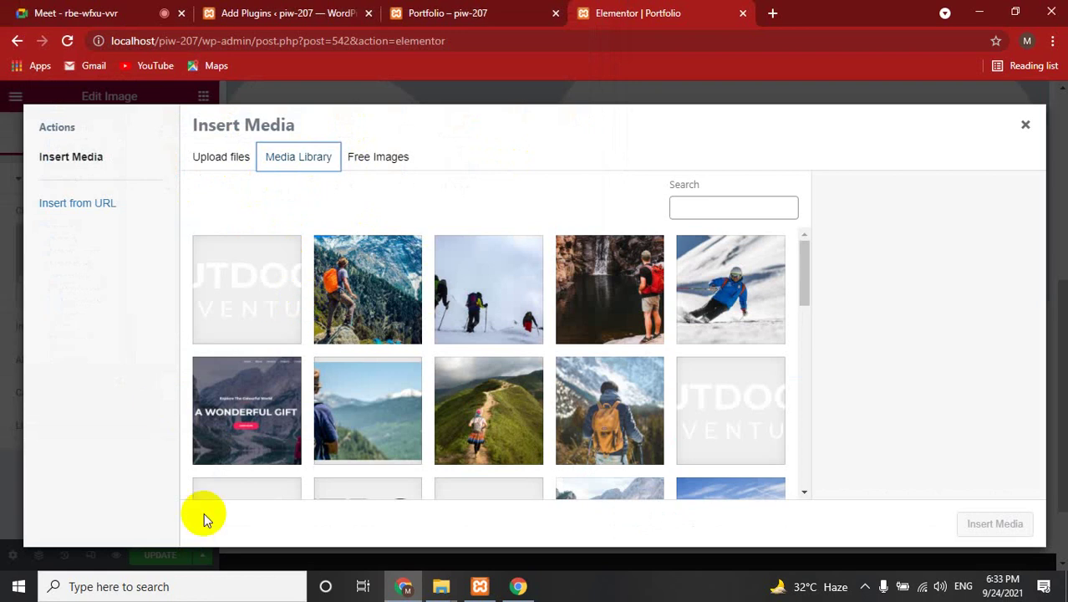
scroll(391, 343, "down", 1)
scroll(391, 343, "down", 5)
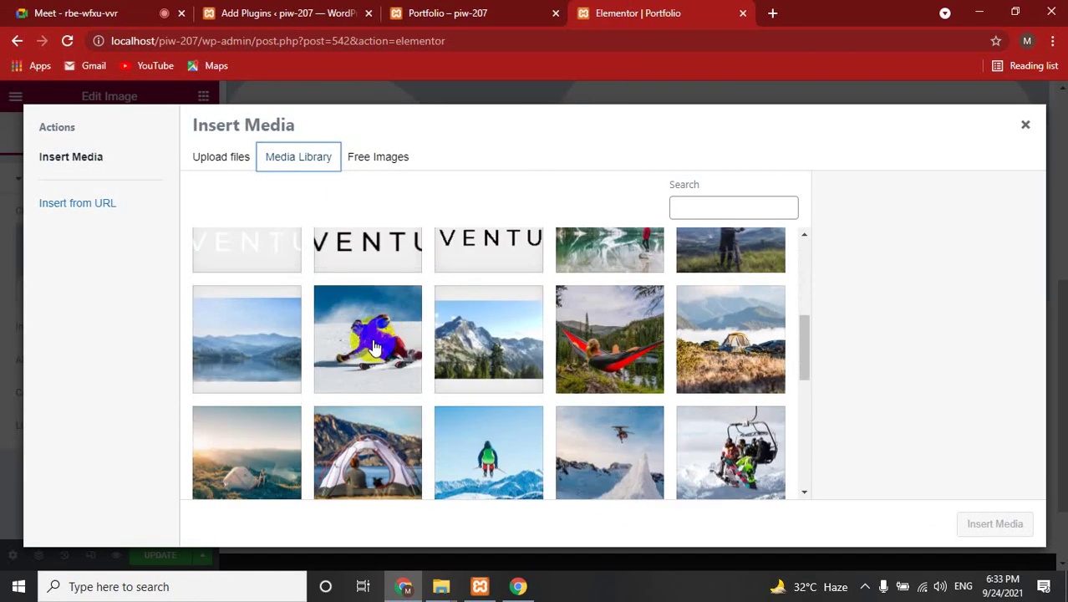
scroll(360, 358, "down", 3)
scroll(362, 368, "down", 1)
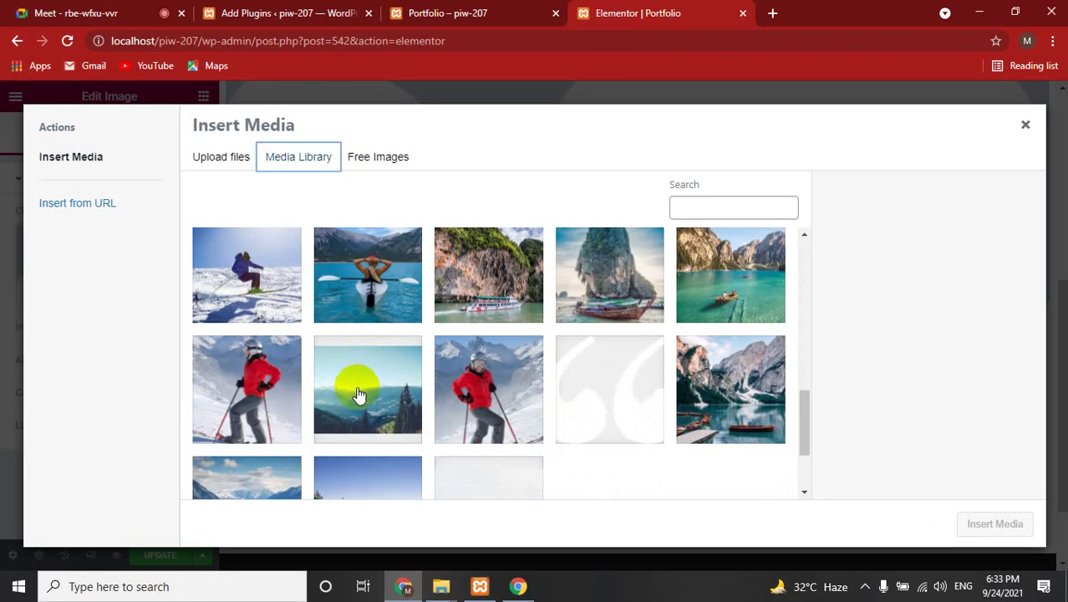
scroll(358, 392, "down", 2)
scroll(356, 398, "up", 1)
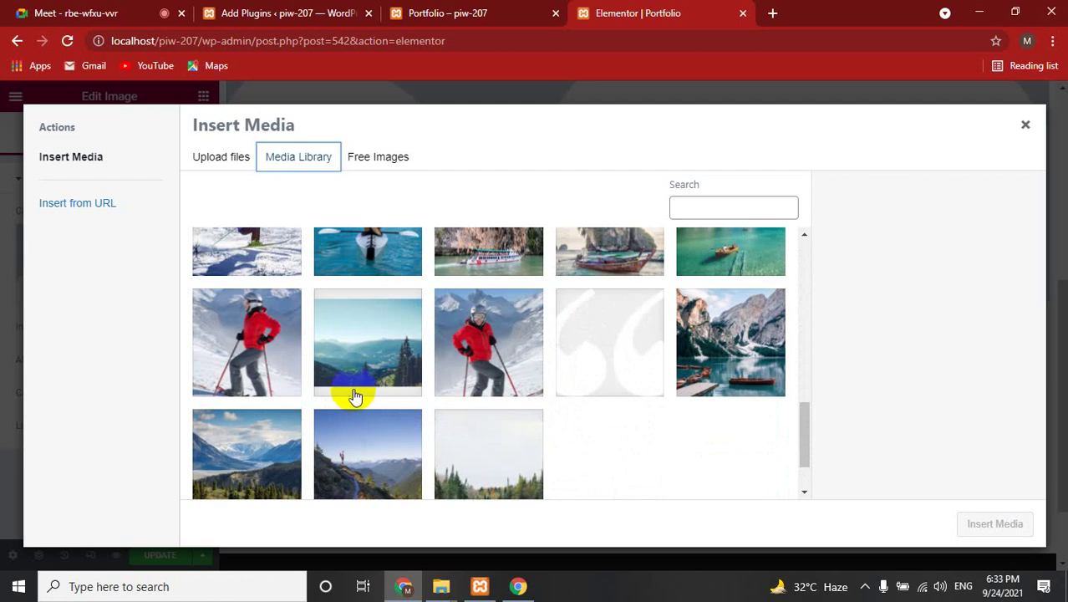
Select the red-jacketed skier photo snow-1.jpg and review its alt text and caption fields
left_click(250, 332)
scroll(284, 385, "up", 3)
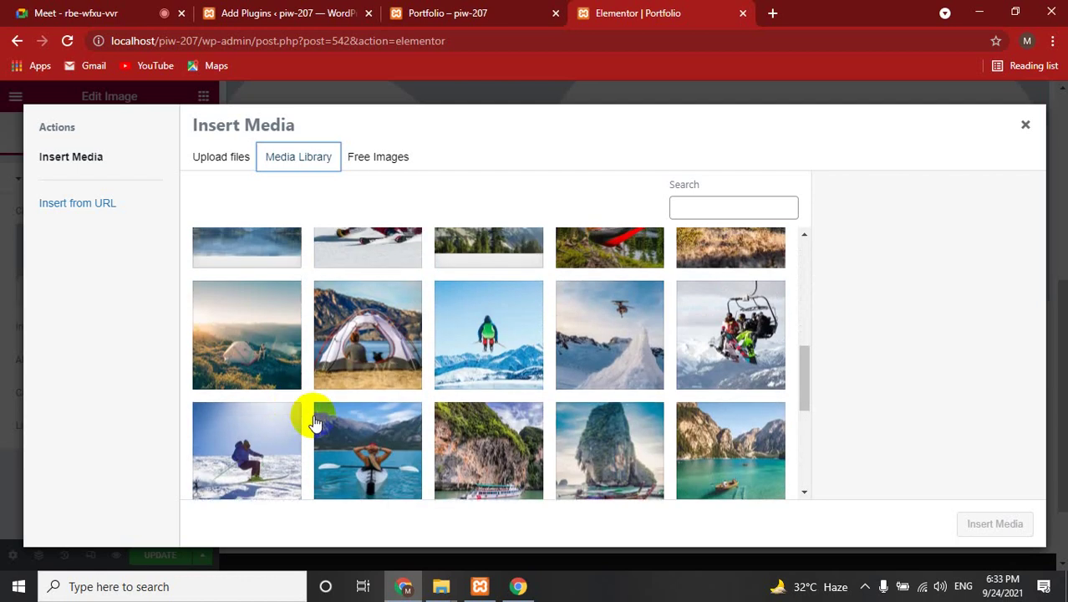
scroll(292, 435, "up", 3)
scroll(289, 434, "down", 5)
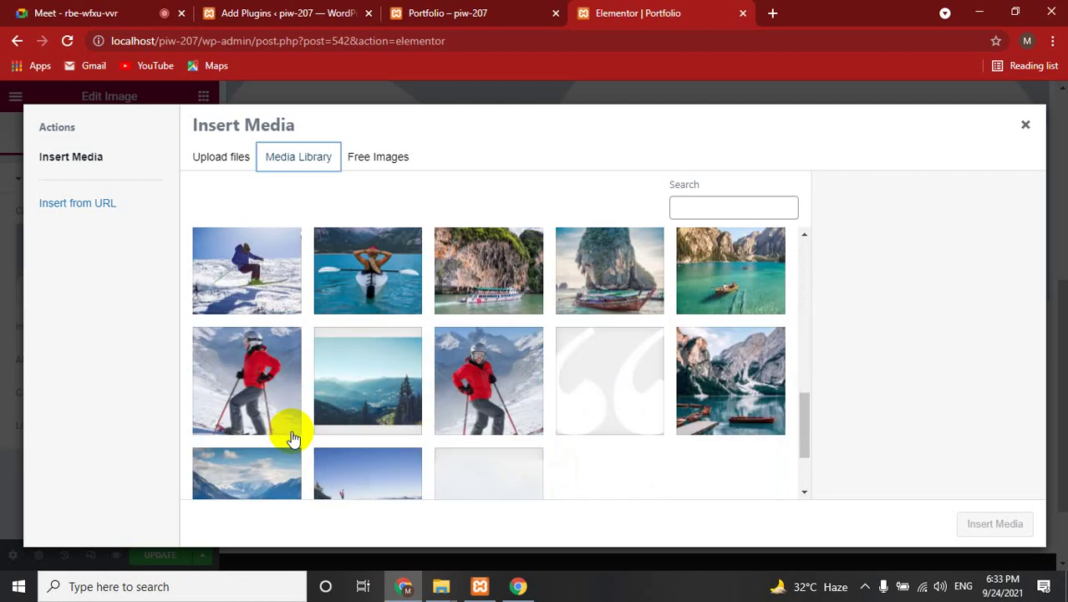
left_click(247, 350)
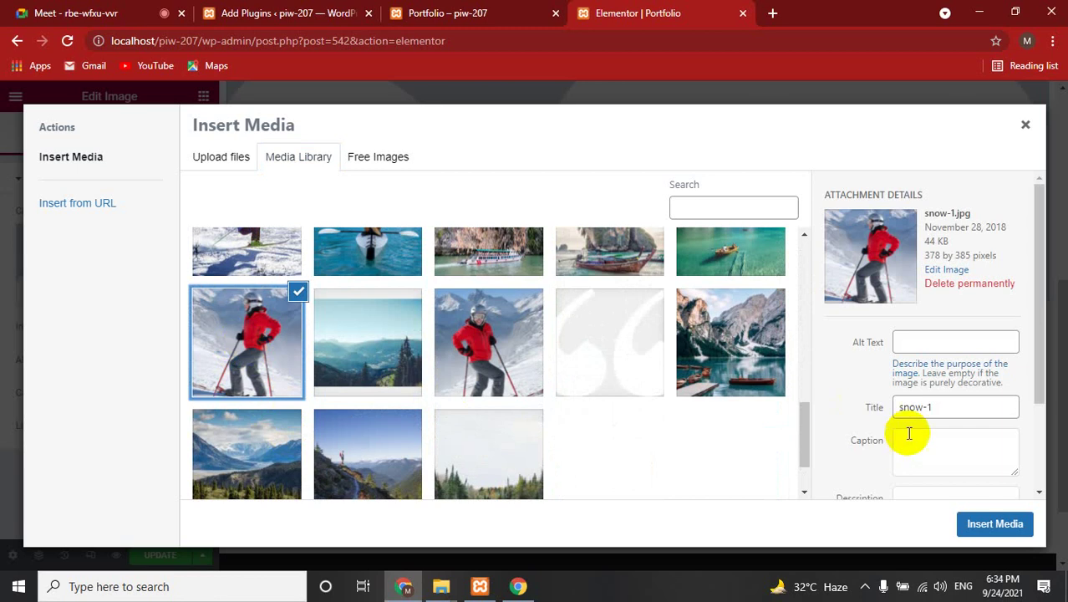
left_click(926, 340)
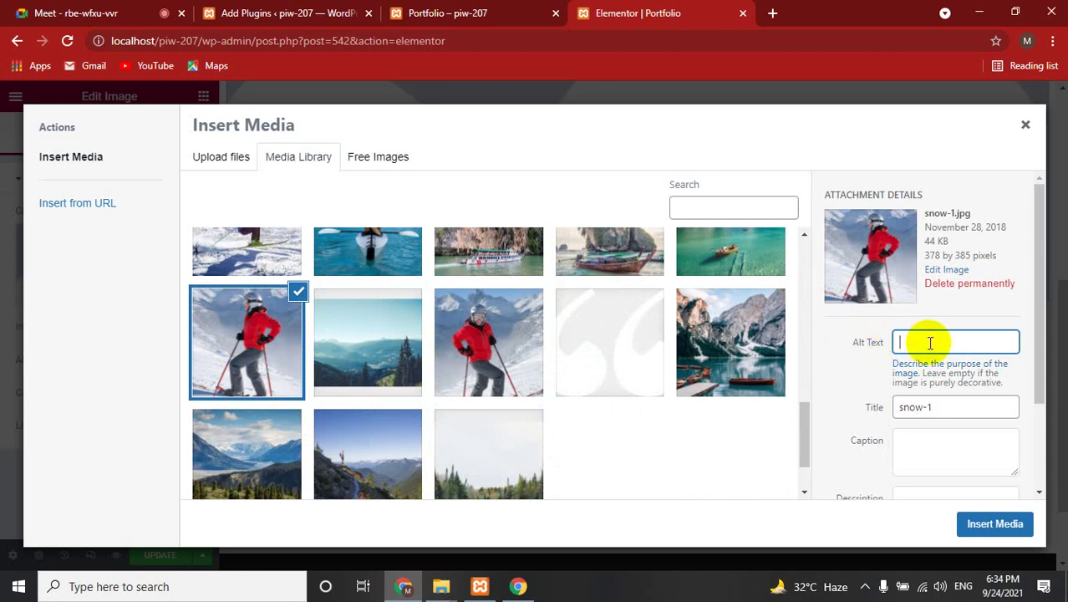
scroll(865, 377, "down", 1)
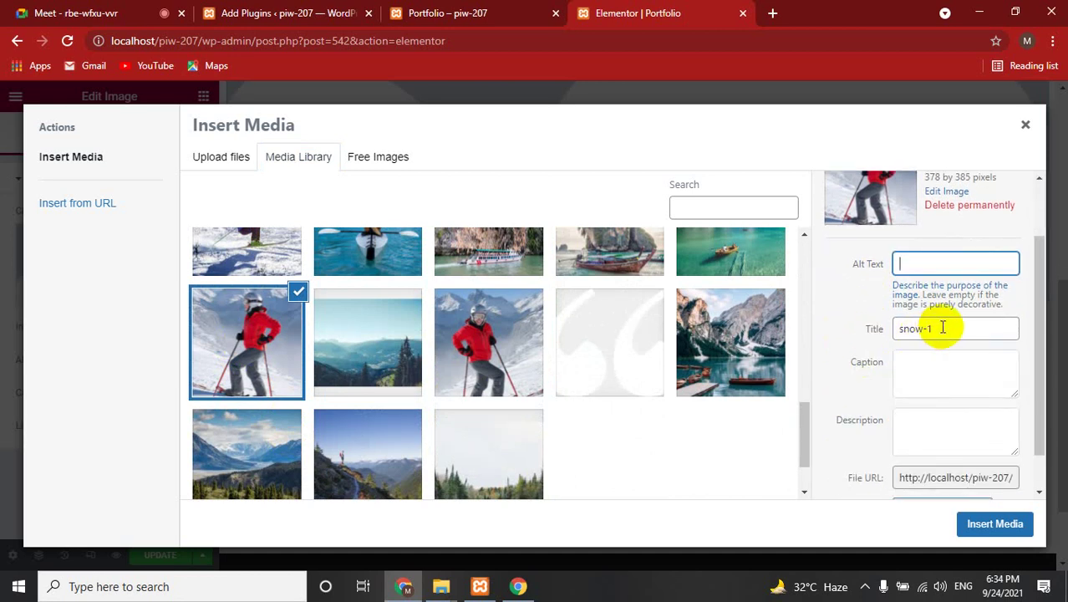
left_click_drag(936, 328, 893, 345)
left_click(942, 370)
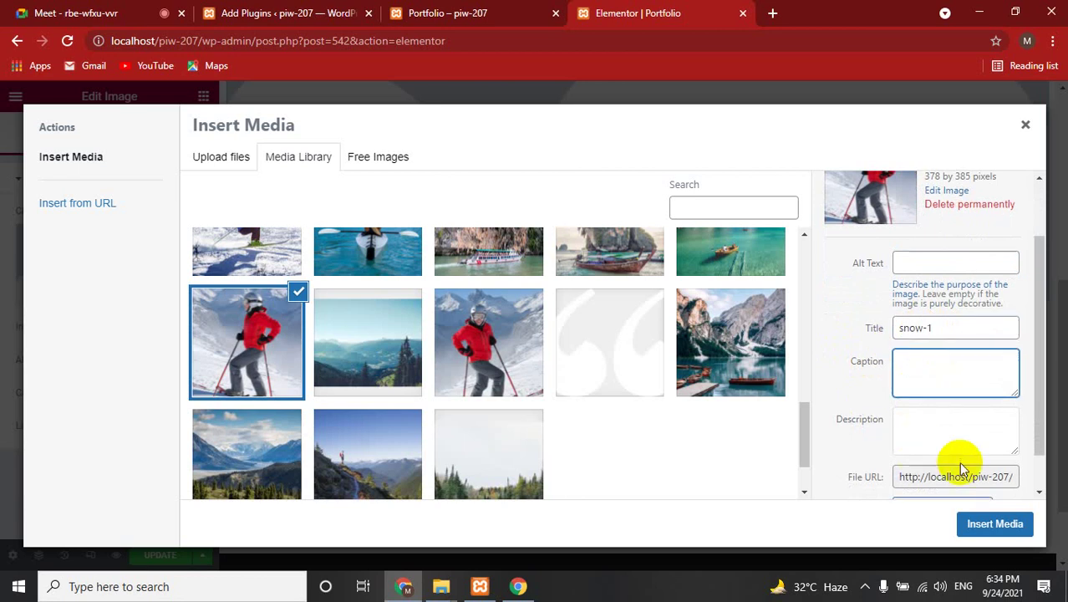
scroll(959, 462, "down", 1)
Insert the skier photo and set its alignment to Center
left_click(993, 520)
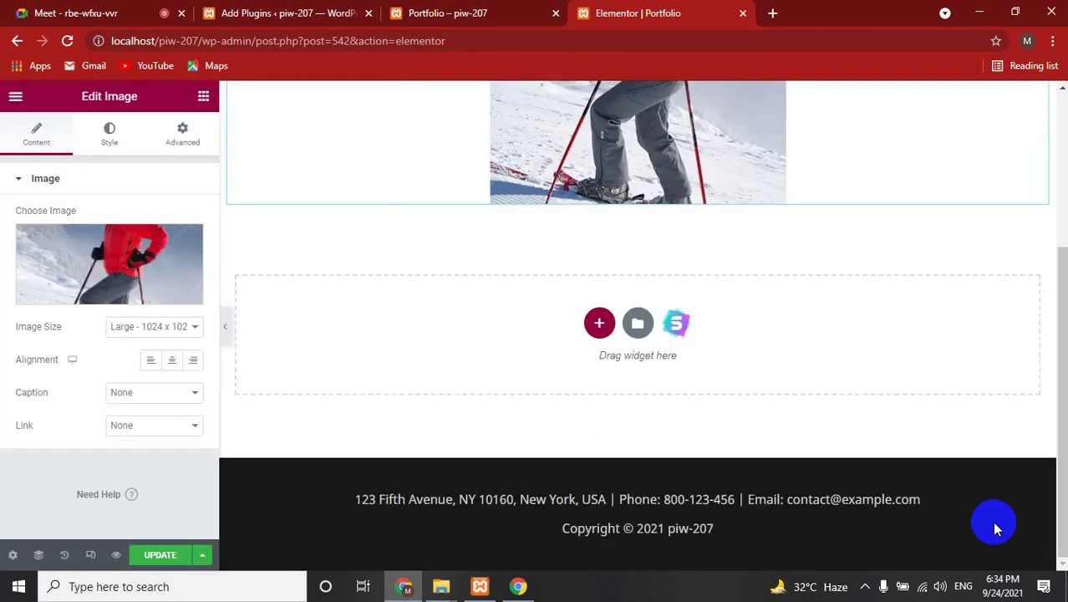
scroll(381, 291, "up", 3)
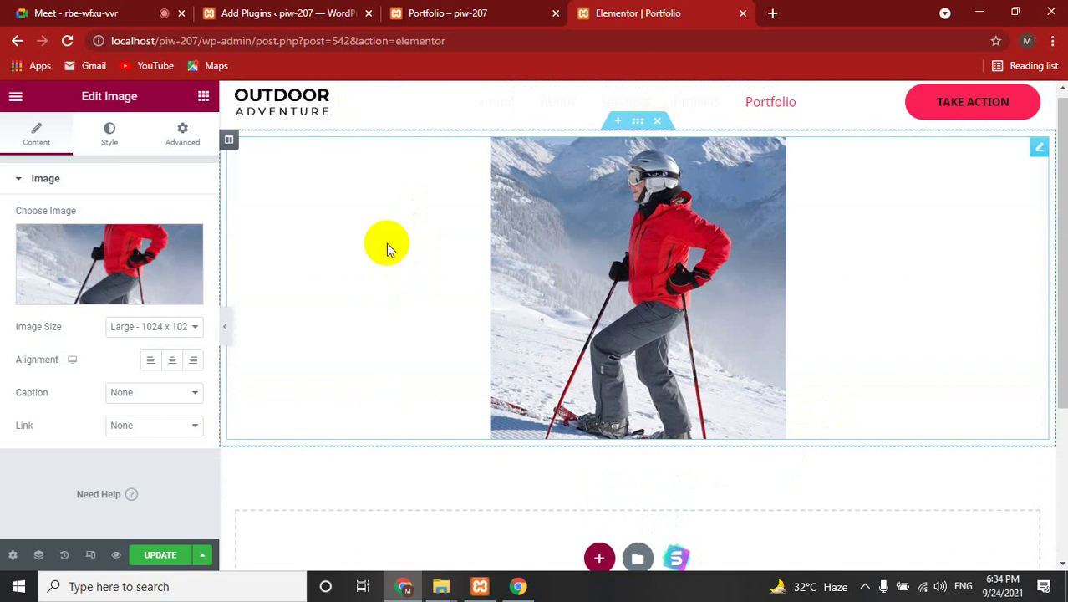
left_click(172, 362)
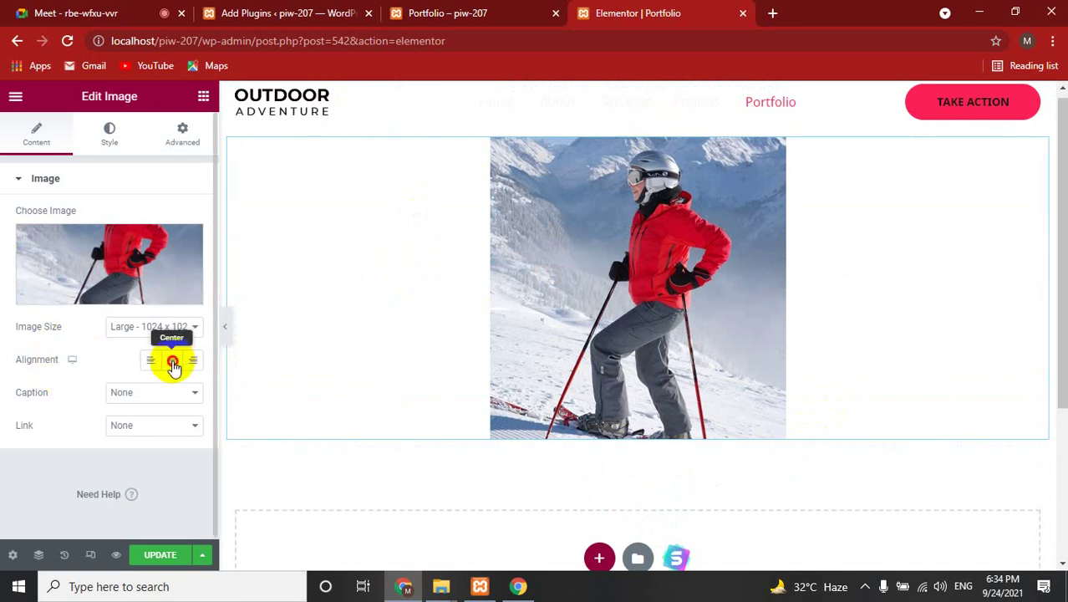
left_click(191, 361)
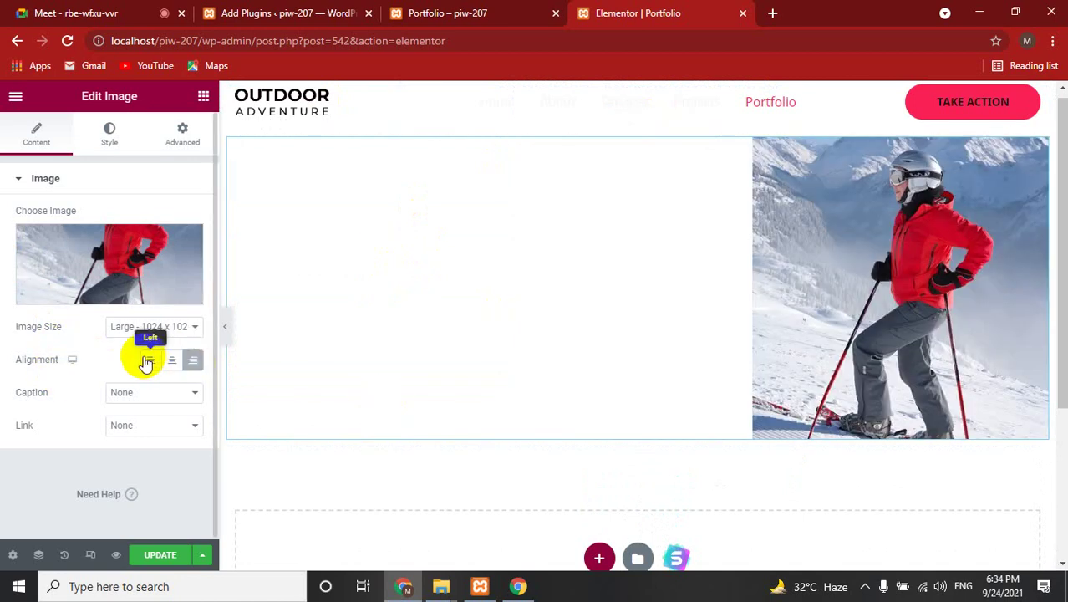
left_click(151, 362)
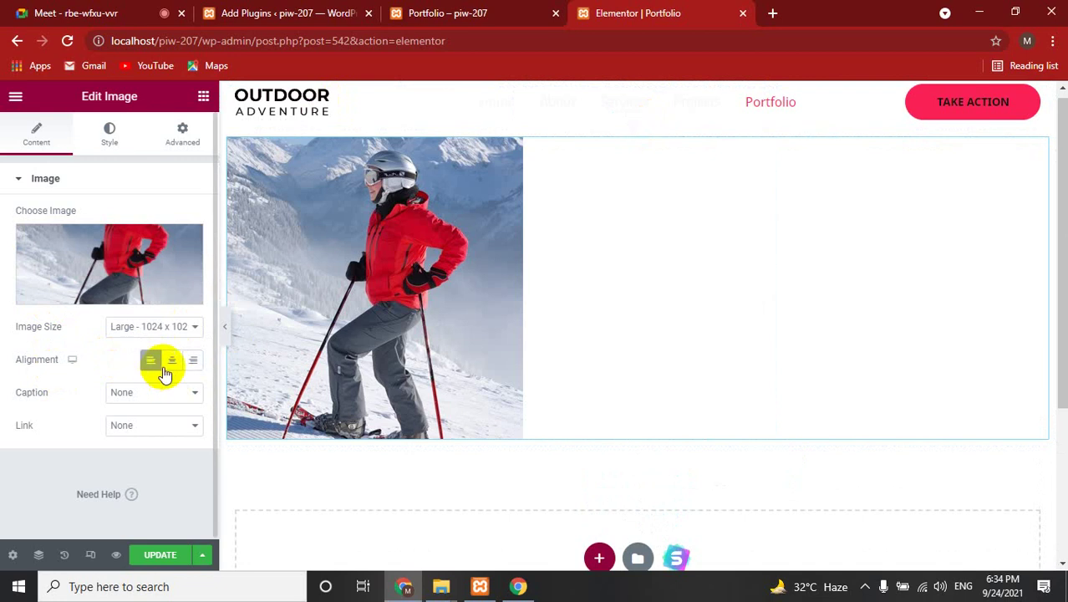
left_click(171, 364)
Give the image a Custom Caption 'People' and leave Link set to None
left_click(150, 396)
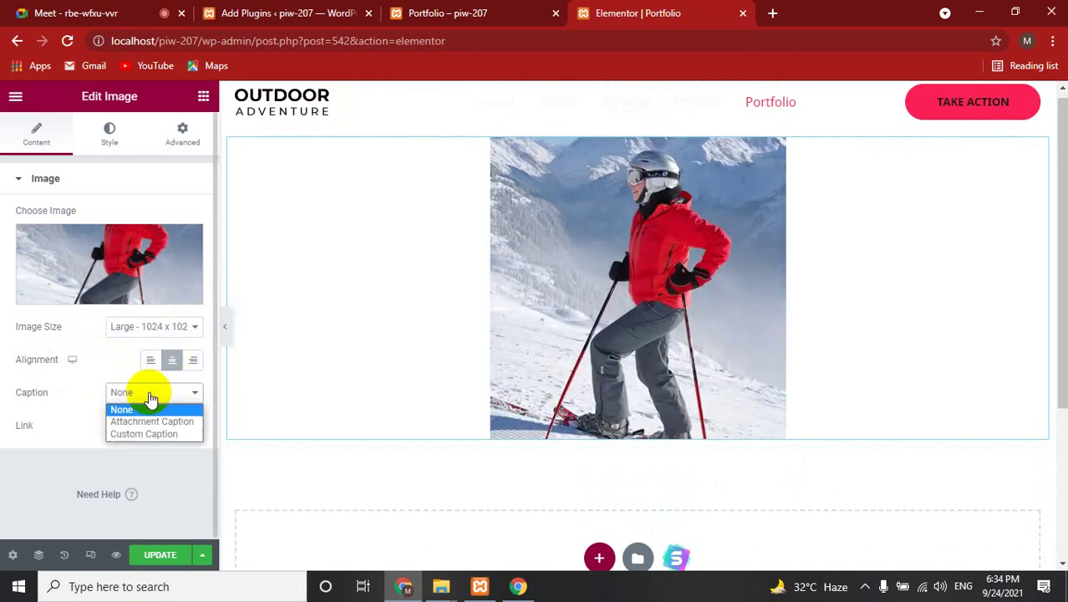
left_click(148, 433)
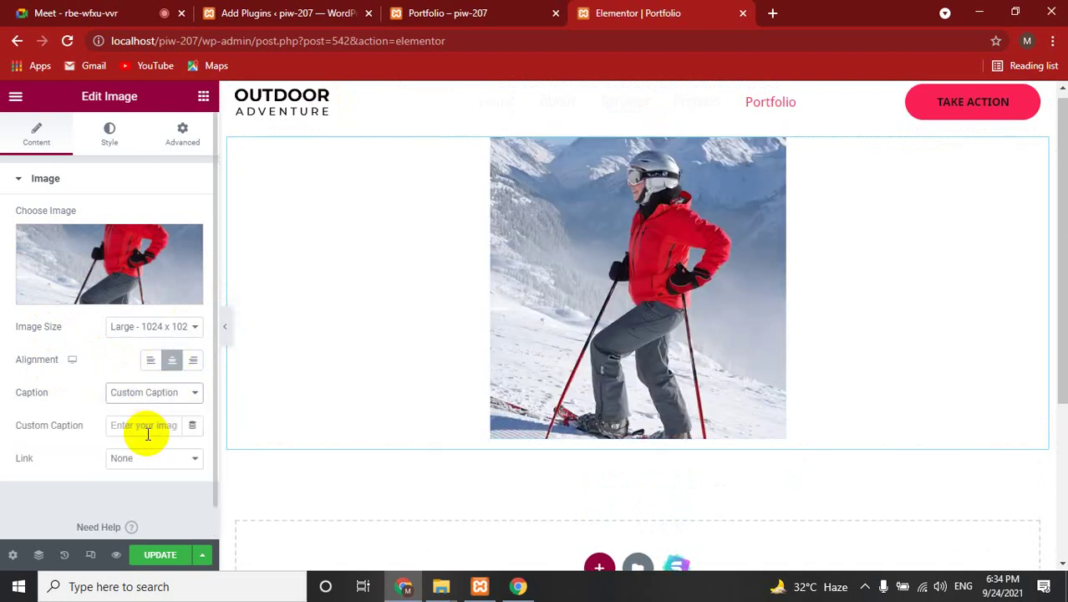
left_click(134, 433)
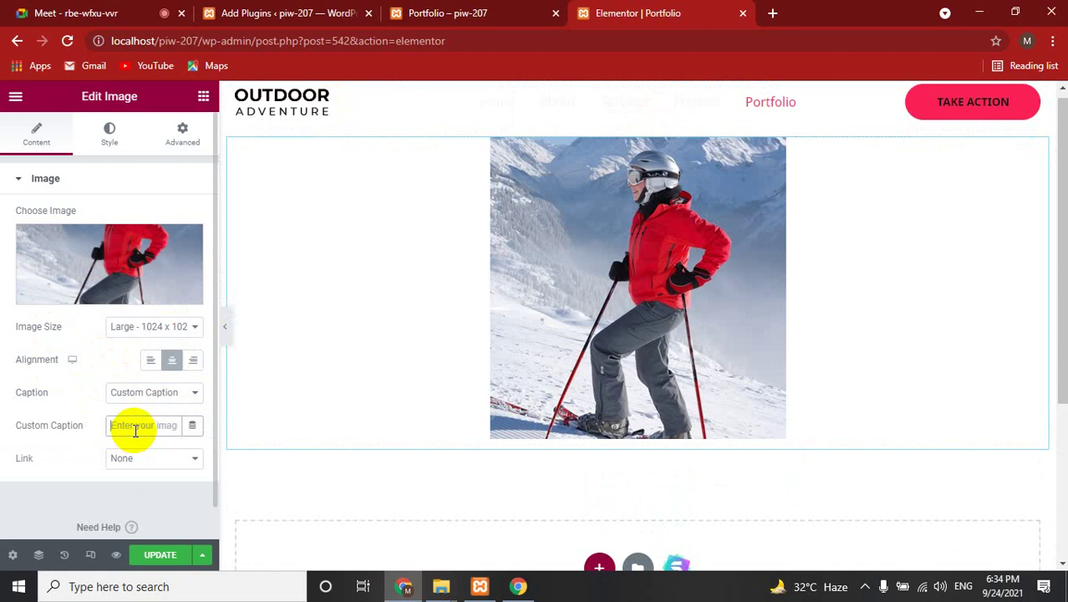
type("\\p")
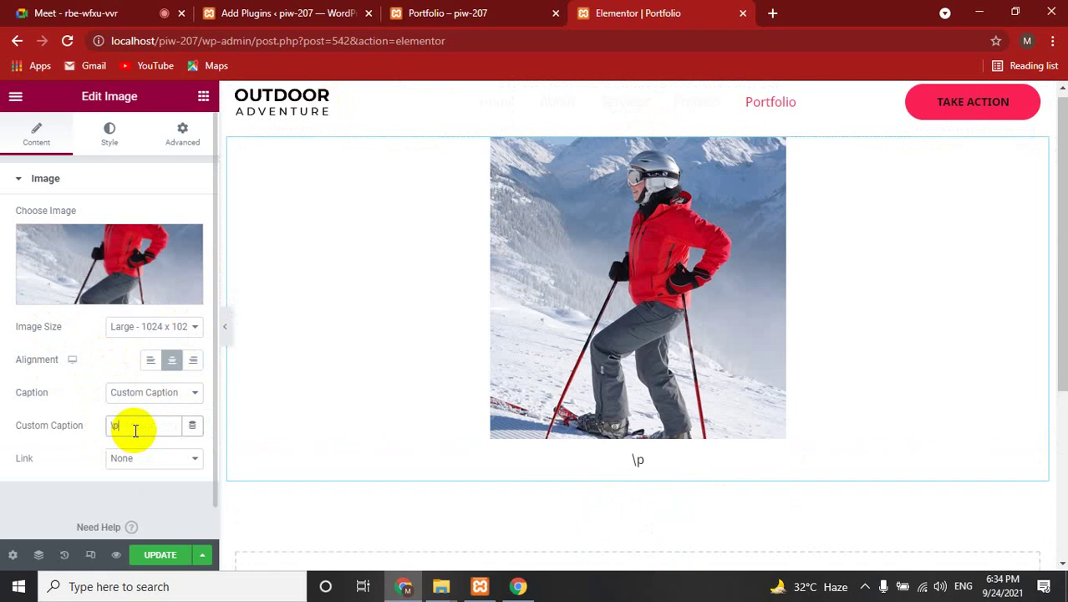
key("BackSpace")
key("BackSpace")
type("People")
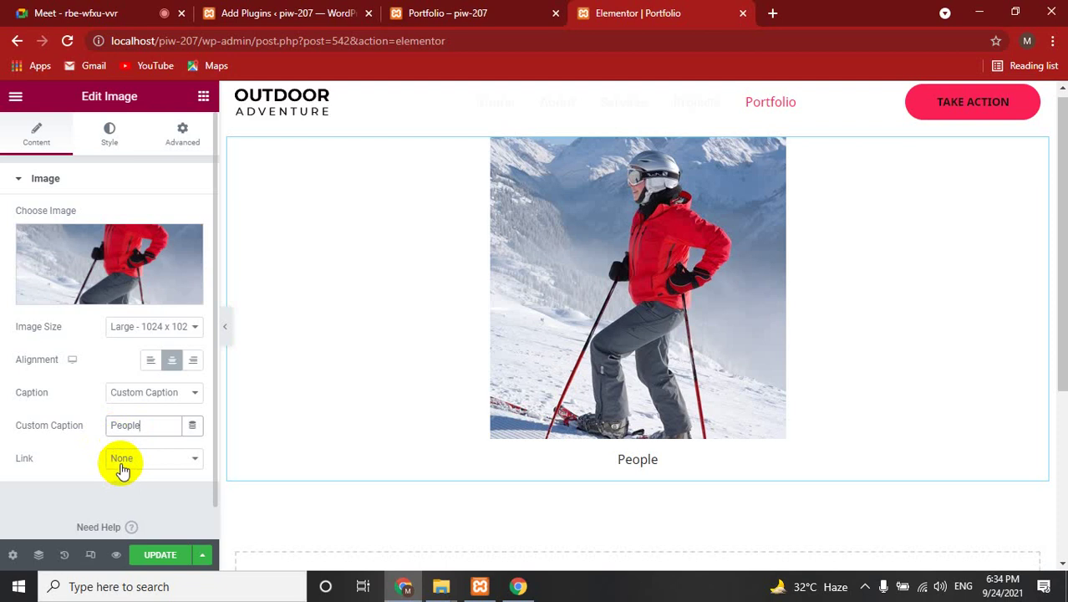
left_click(121, 462)
left_click(79, 459)
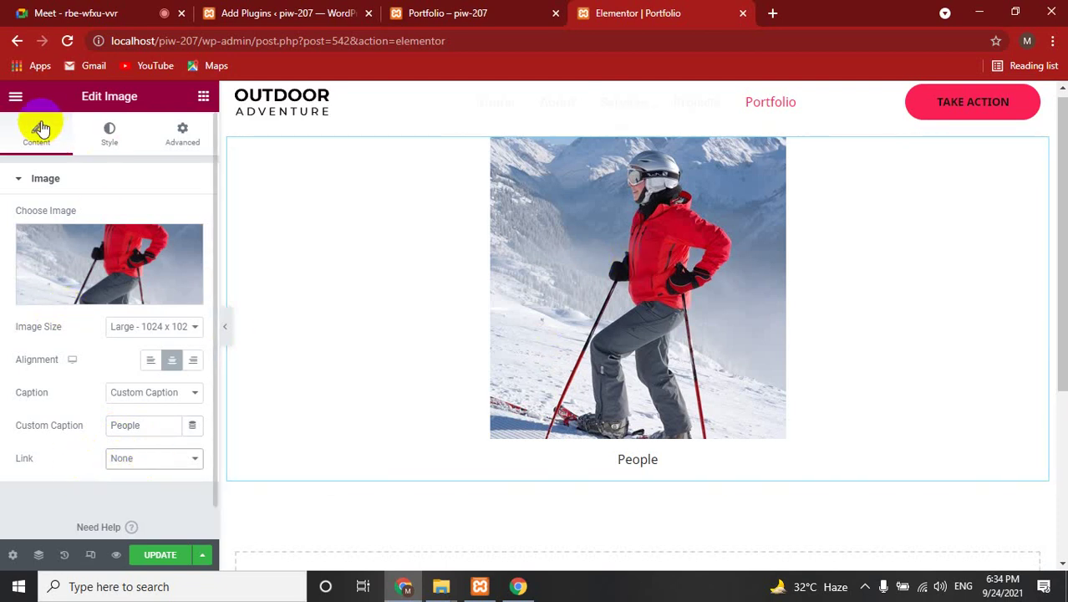
Size the skier image to 34% width, 38% max width and 222 px height
left_click(120, 141)
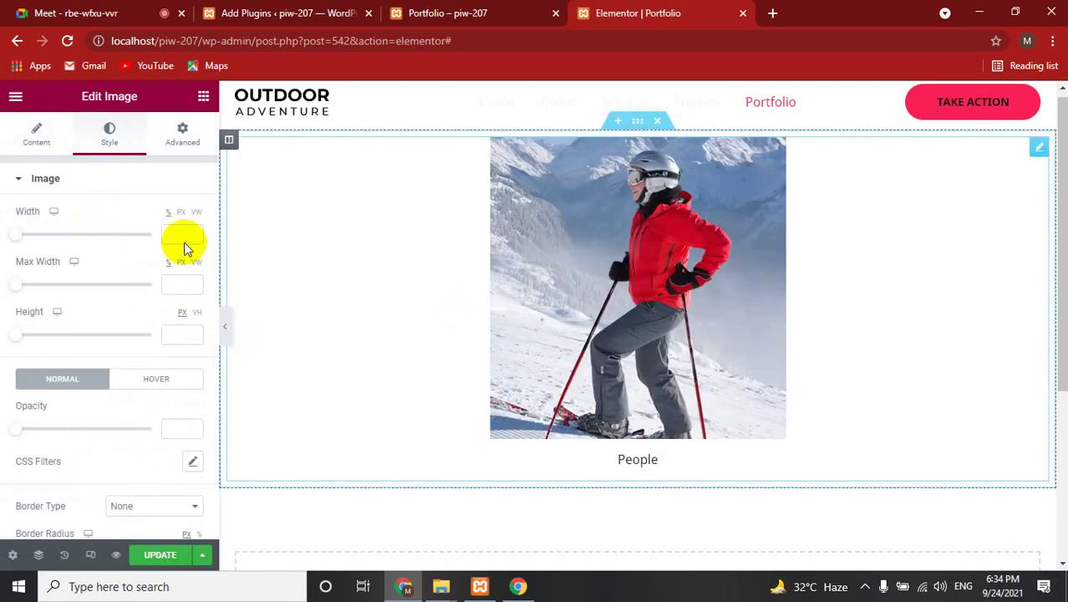
mouse_move(17, 237)
left_mouse_down()
mouse_move(160, 240)
mouse_move(3, 242)
mouse_move(52, 240)
left_mouse_up()
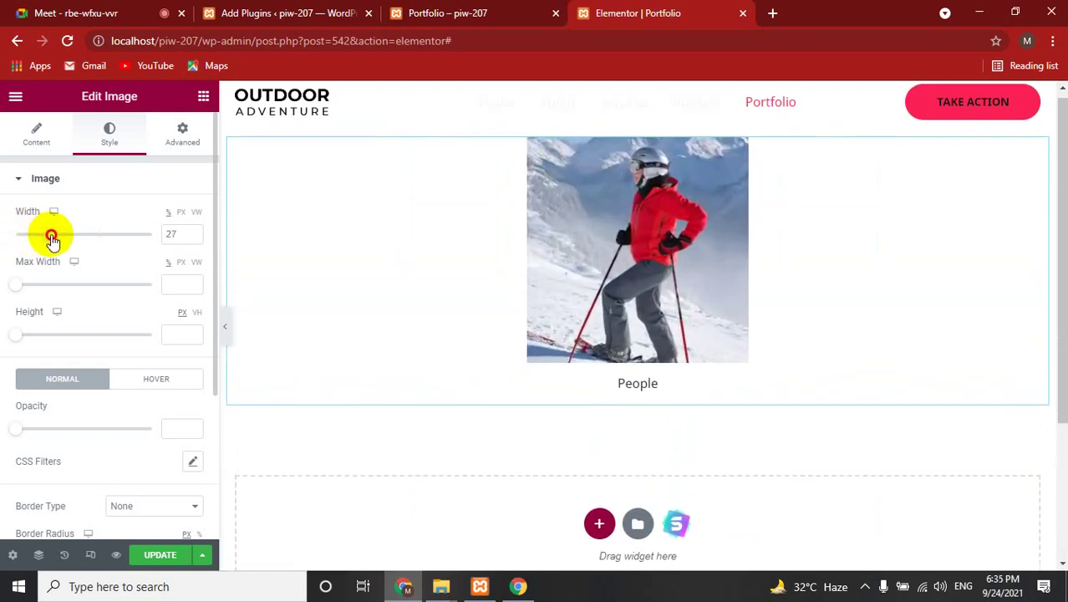
mouse_move(17, 286)
left_mouse_down()
mouse_move(154, 295)
mouse_move(2, 297)
mouse_move(56, 293)
left_mouse_up()
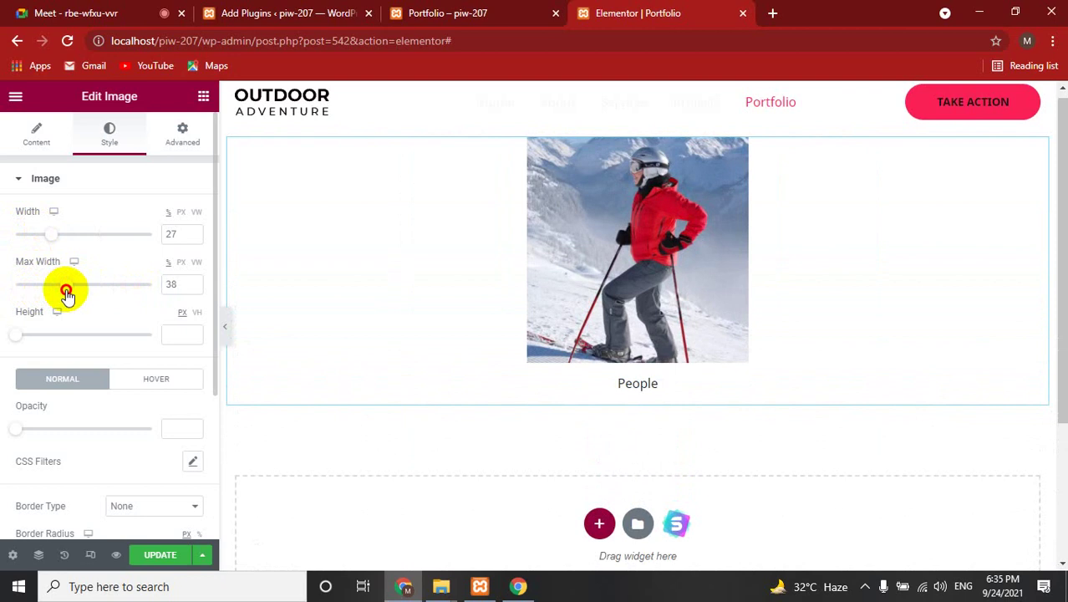
mouse_move(52, 235)
left_mouse_down()
mouse_move(71, 241)
mouse_move(58, 234)
left_mouse_up()
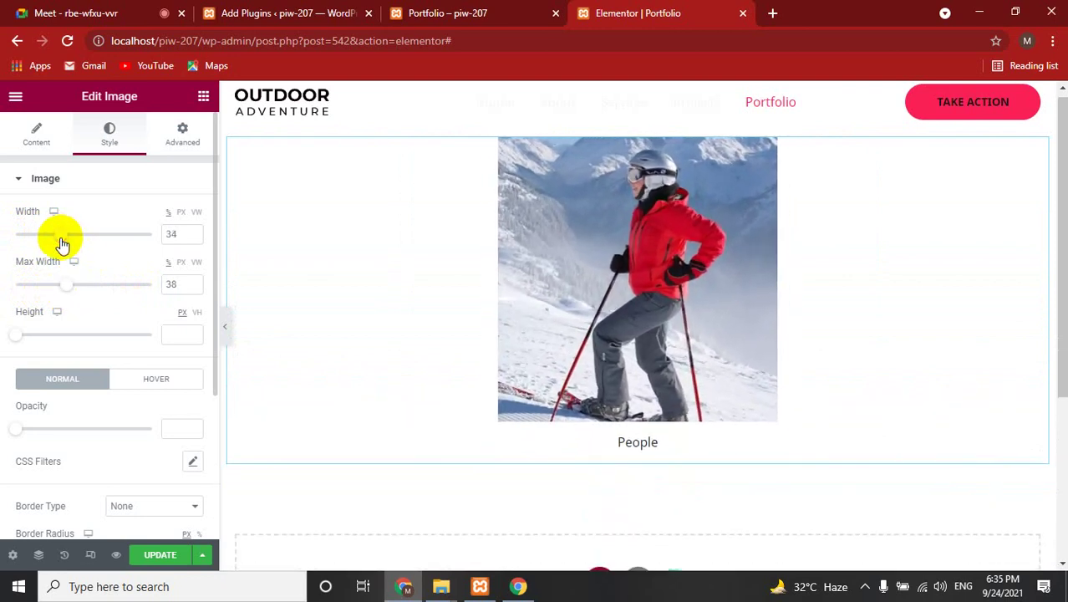
mouse_move(18, 339)
left_mouse_down()
mouse_move(113, 343)
mouse_move(78, 342)
left_mouse_up()
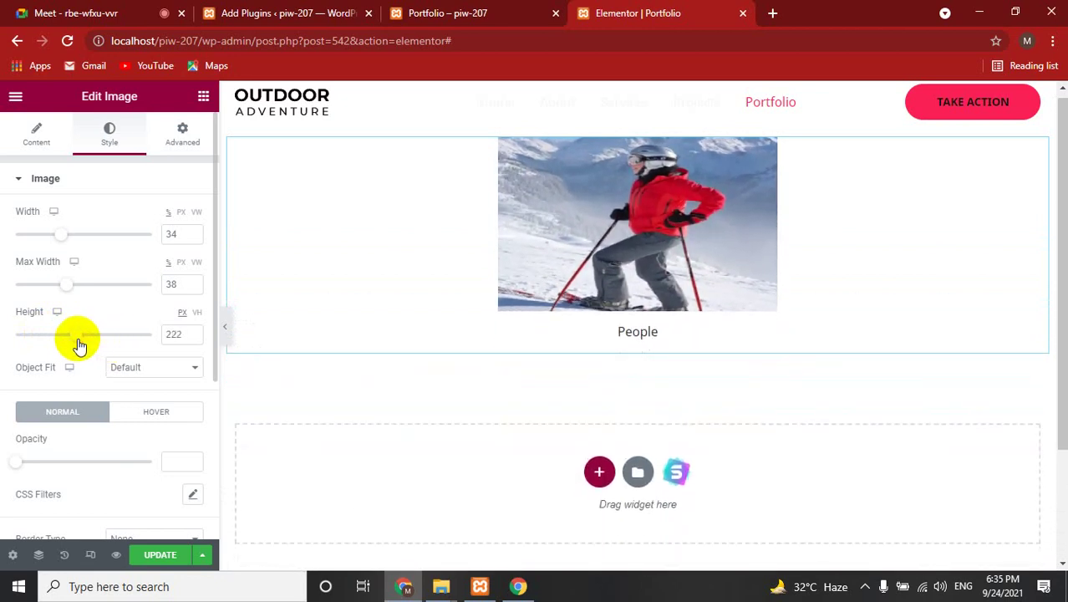
scroll(8, 360, "down", 1)
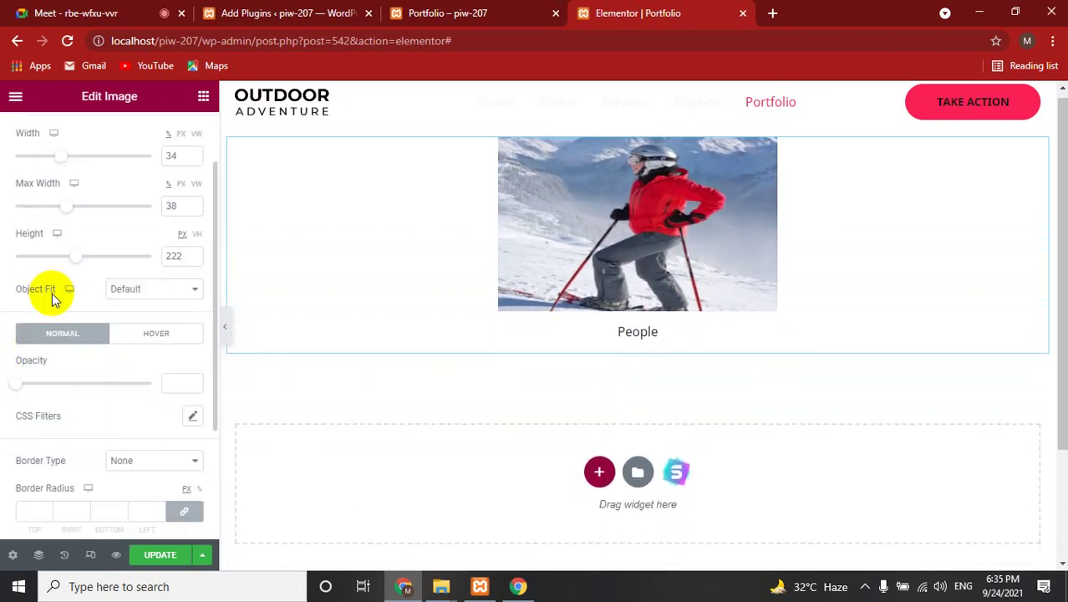
scroll(7, 346, "down", 2)
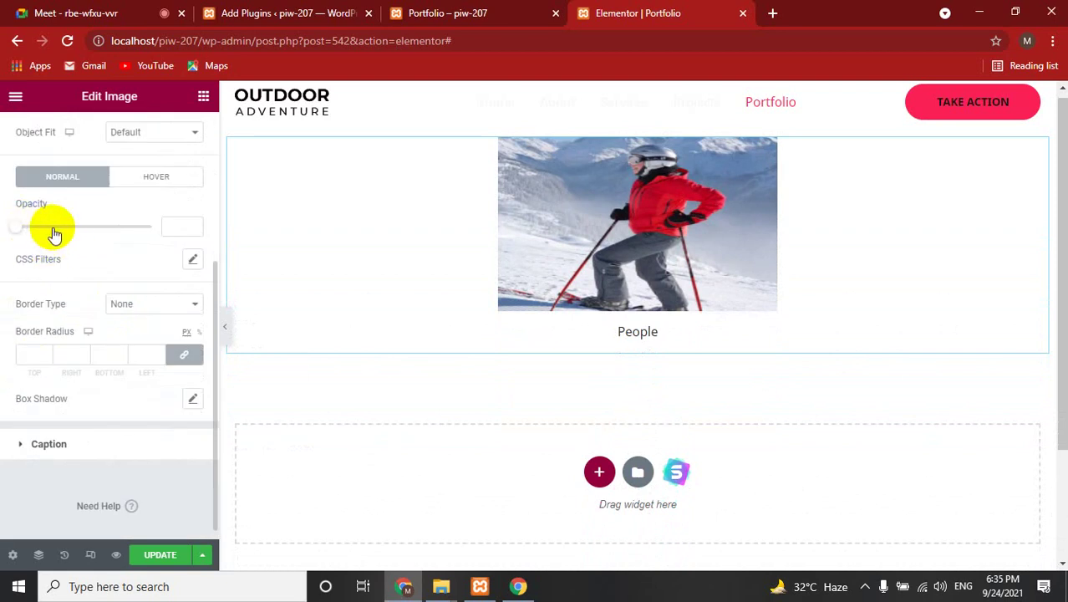
Set the image's border type to Dashed
left_click(148, 307)
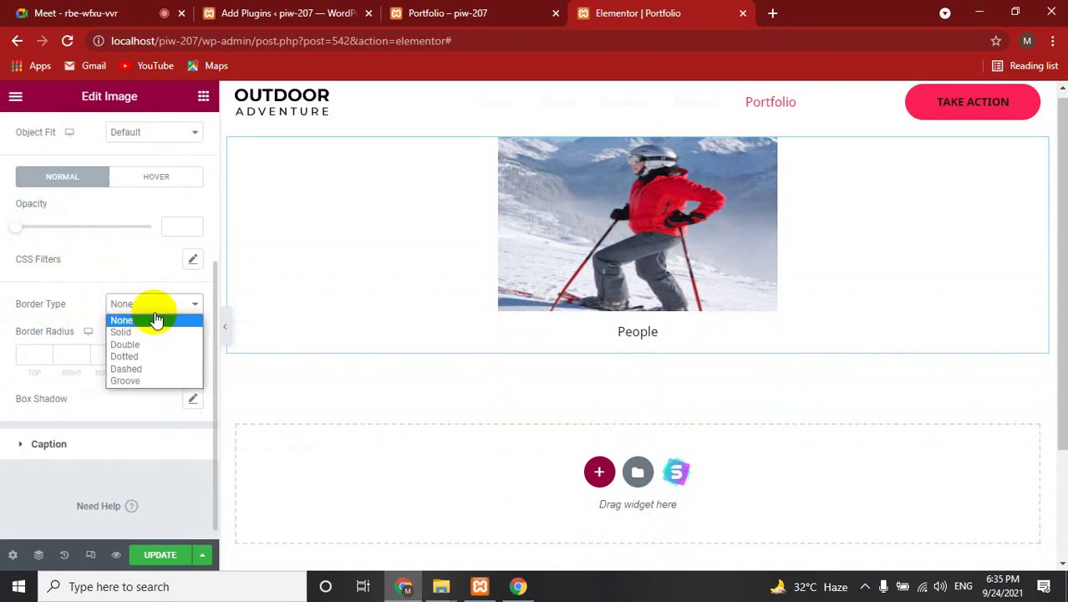
left_click(2, 287)
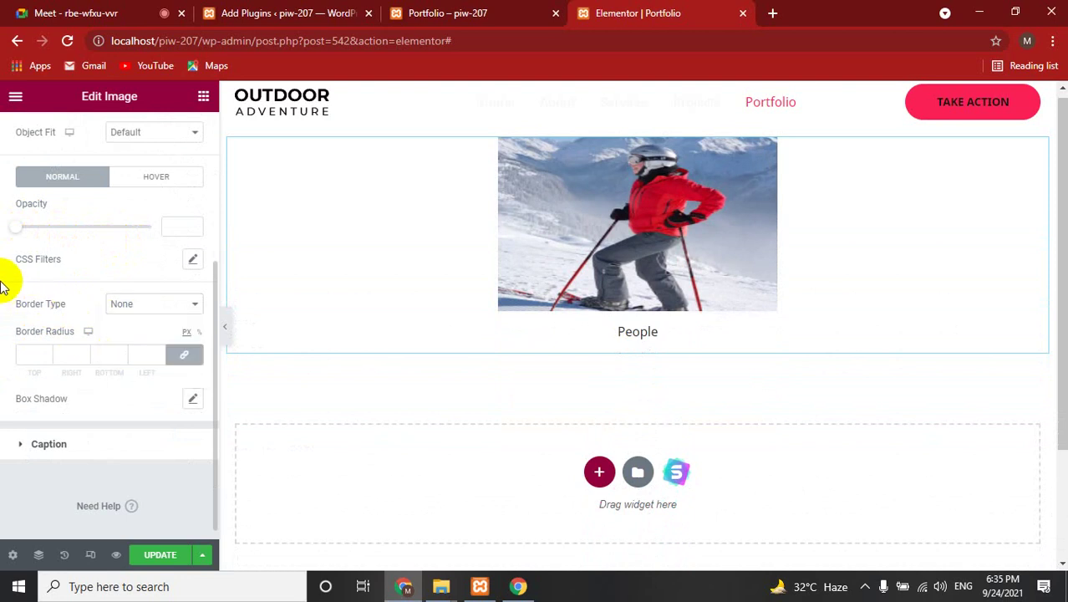
left_click(148, 306)
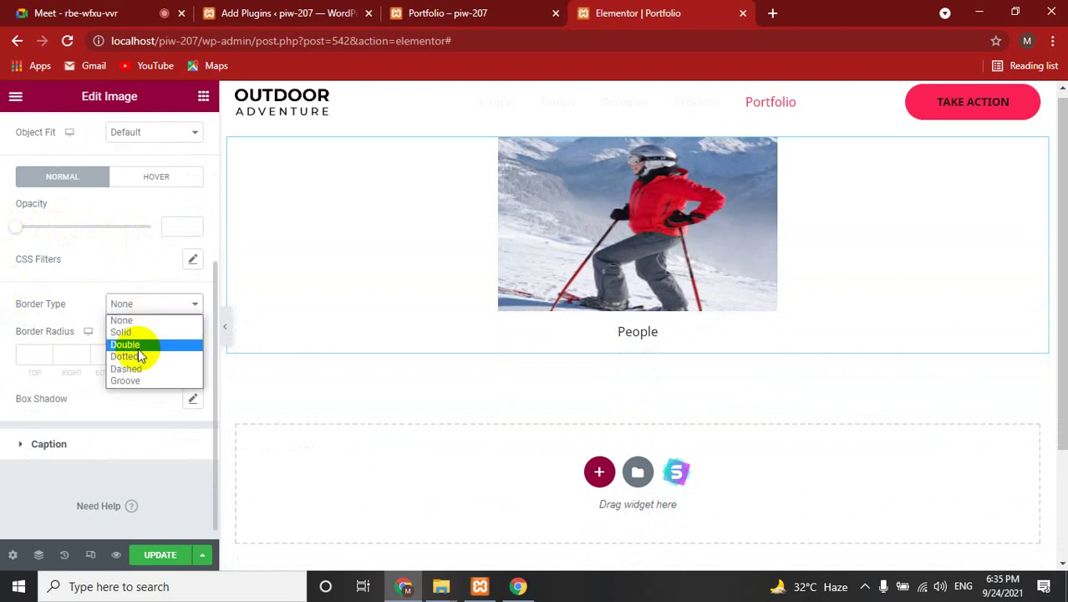
left_click(140, 356)
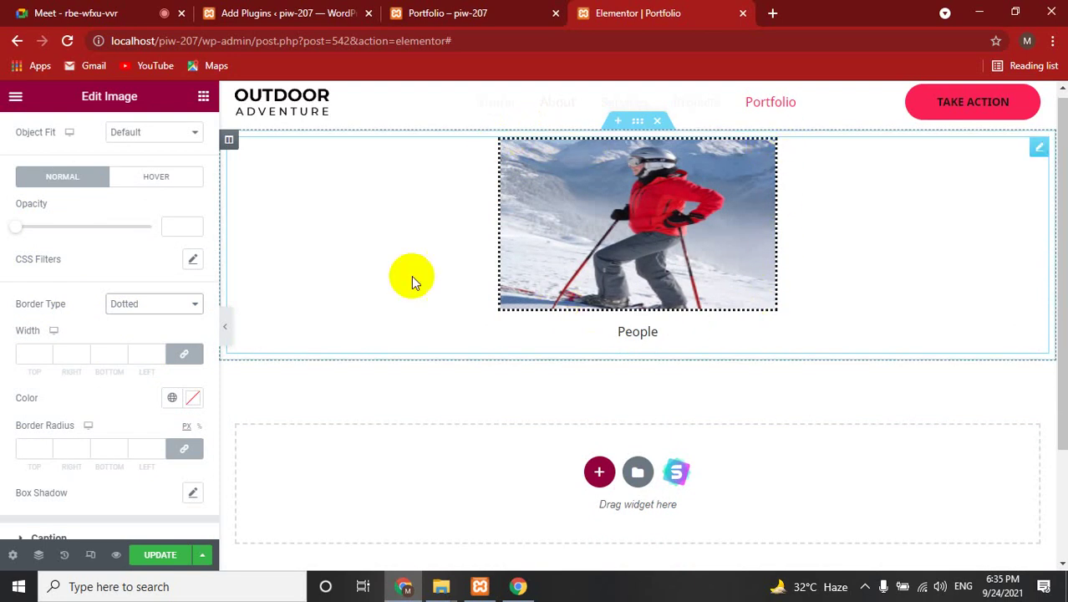
left_click(136, 306)
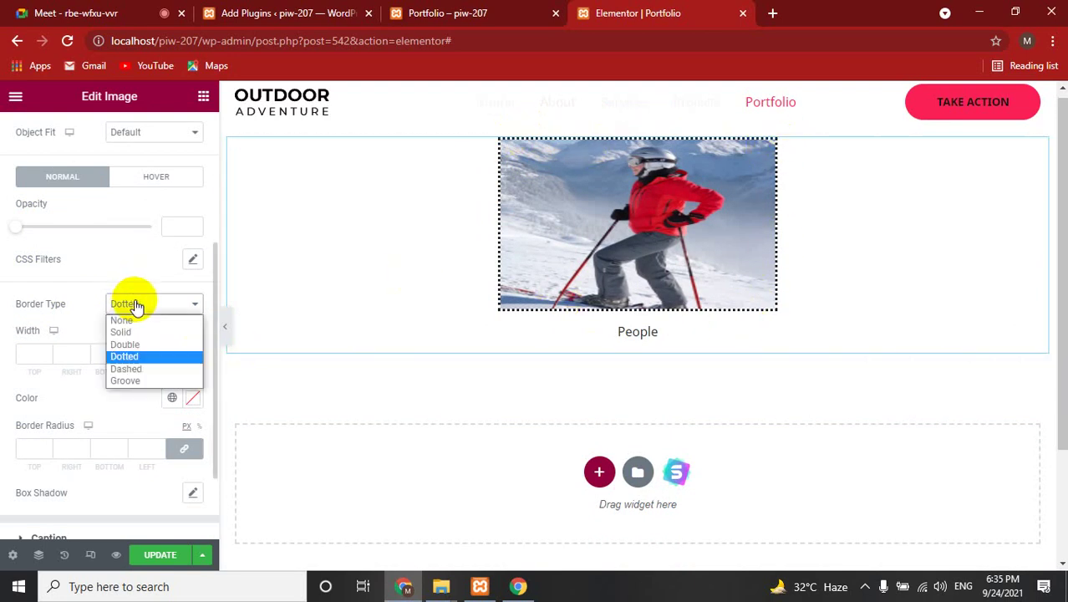
left_click(136, 368)
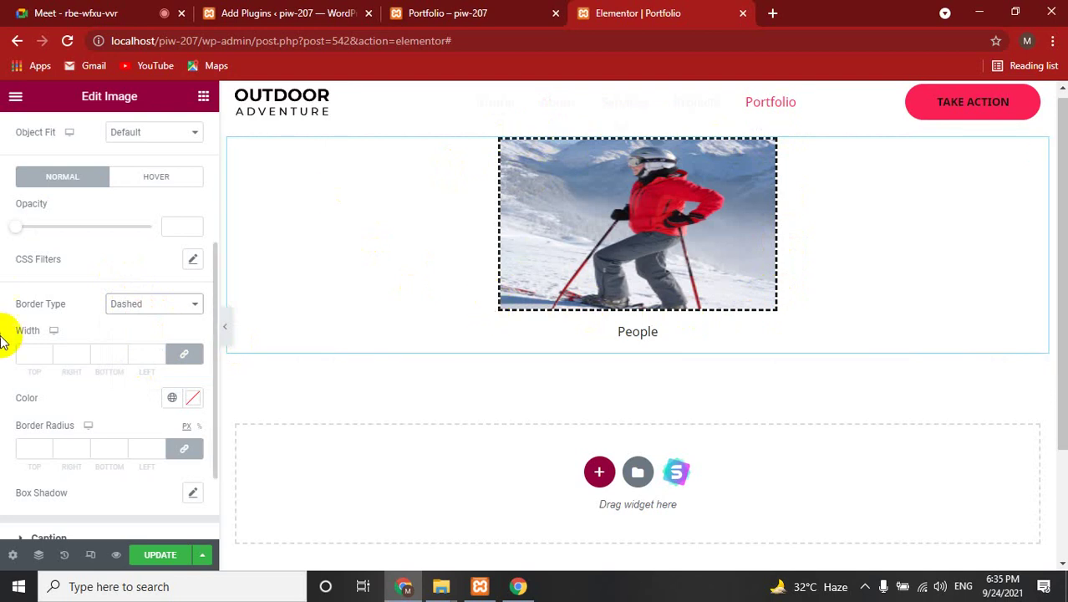
Set the linked border width to 5 on all sides
left_click(35, 353)
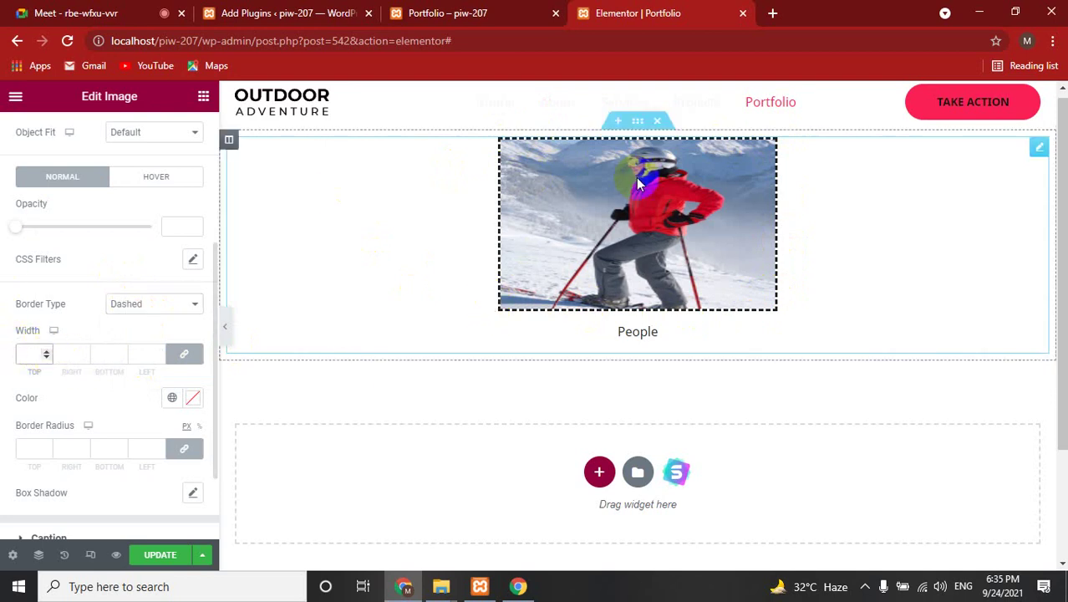
type("1")
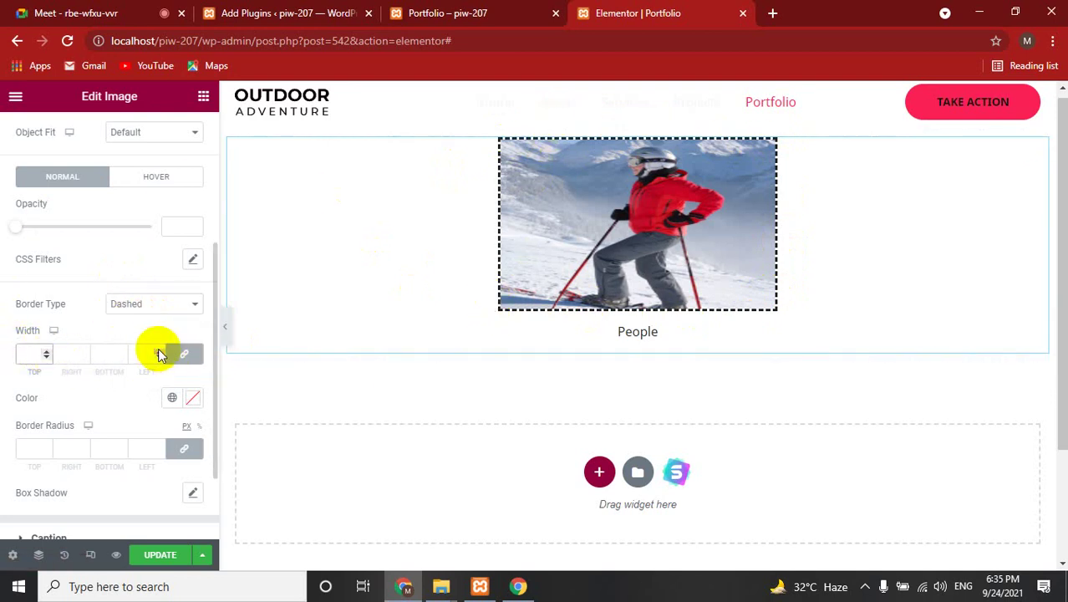
left_click(158, 348)
key("Up")
key("Up")
key("Up")
key("Up")
key("Up")
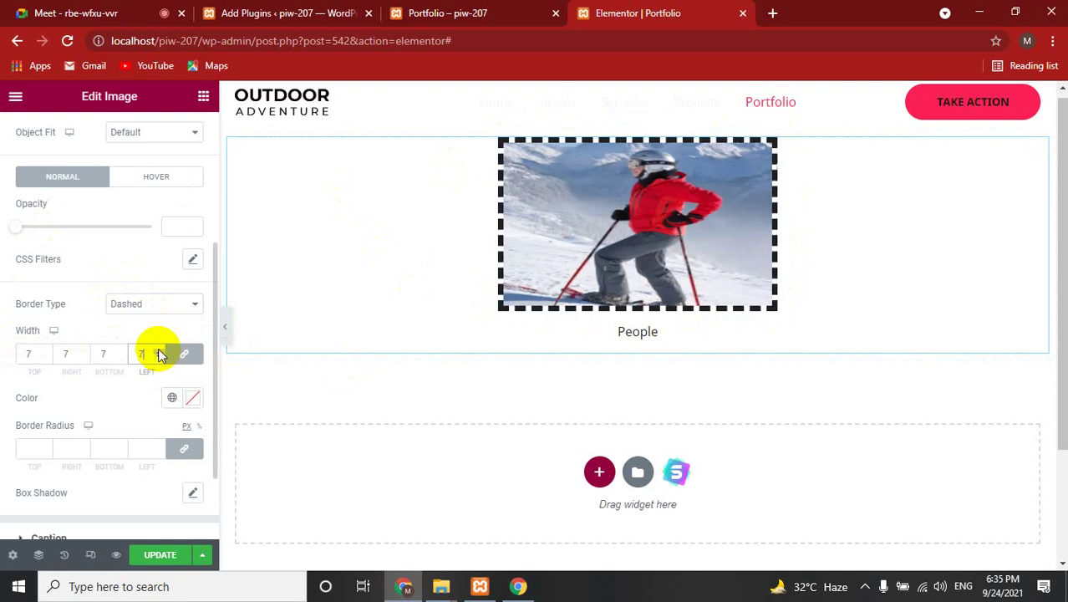
key("Up")
left_click(159, 357)
left_click(159, 360)
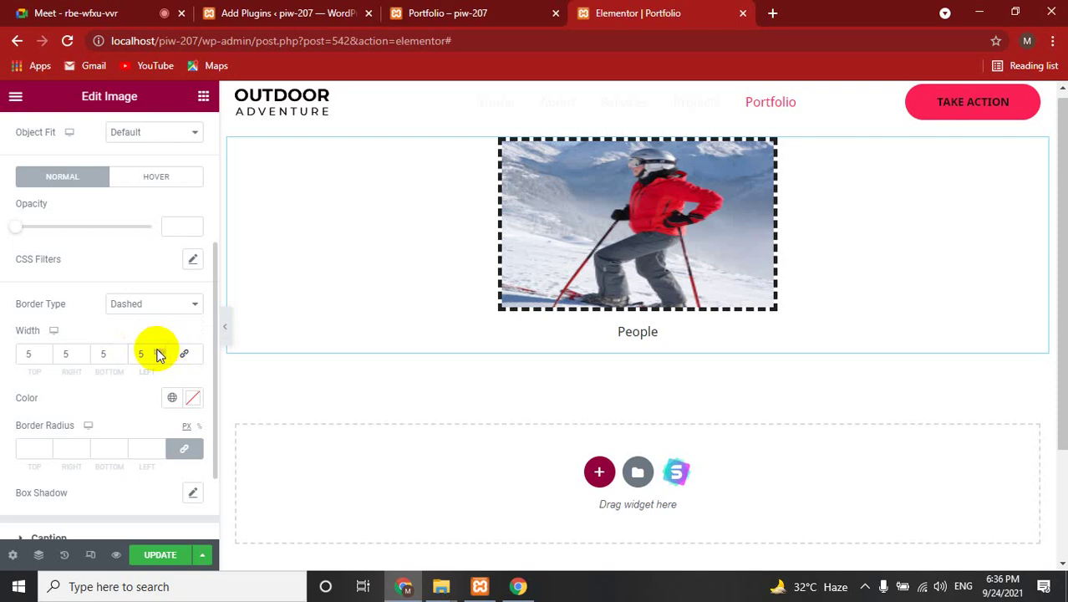
Try thicker left and top border edges, settling them back at 5
left_click(158, 350)
left_click(158, 350)
left_click(158, 351)
left_click(158, 351)
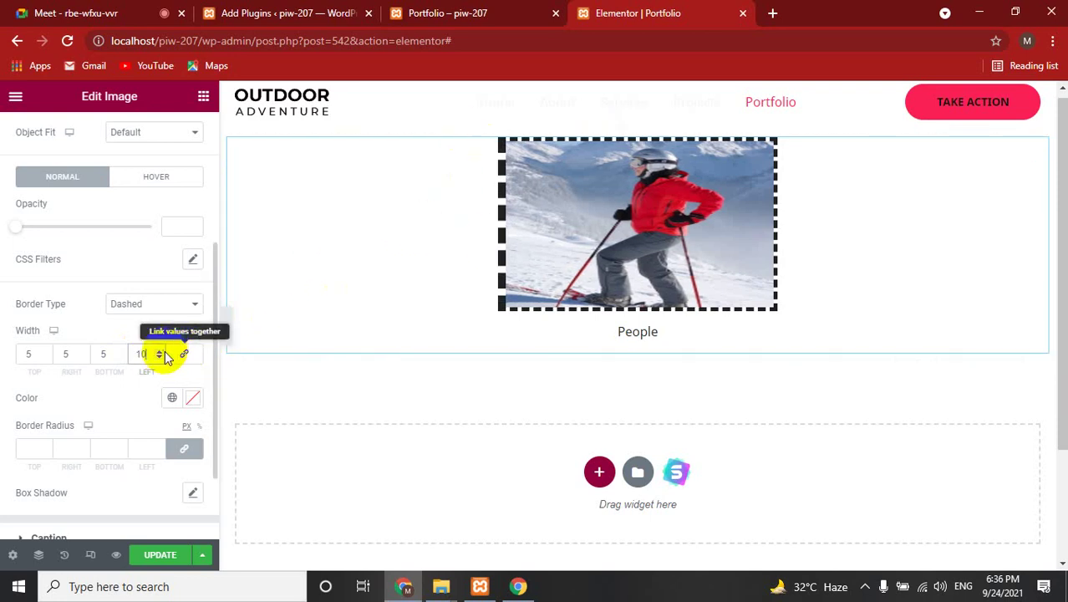
left_click(159, 358)
left_click(159, 359)
left_click(159, 359)
left_click(159, 359)
left_click(159, 359)
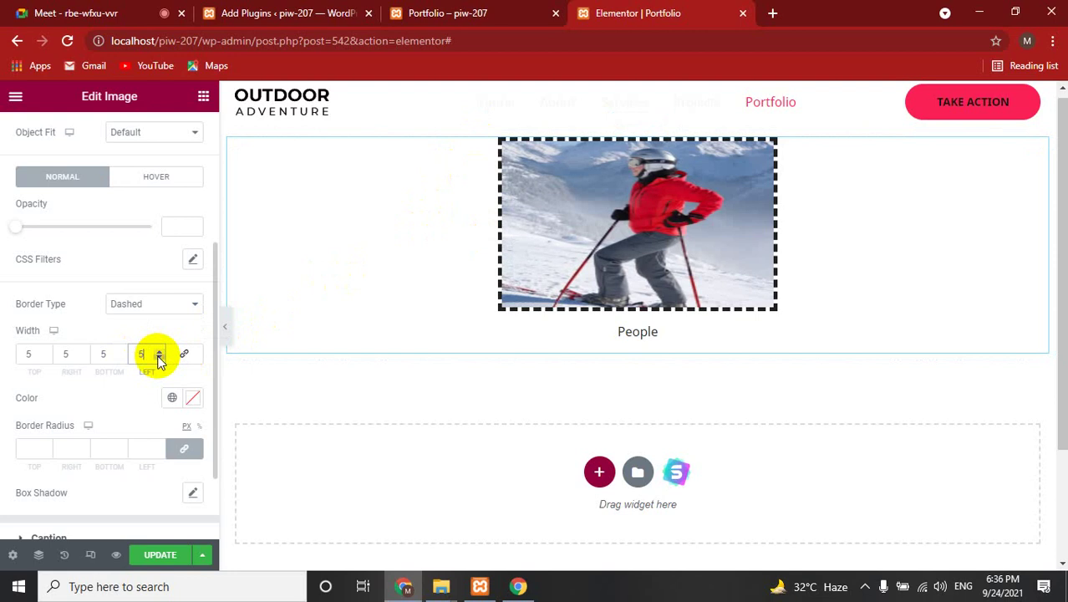
left_click(159, 359)
left_click(158, 349)
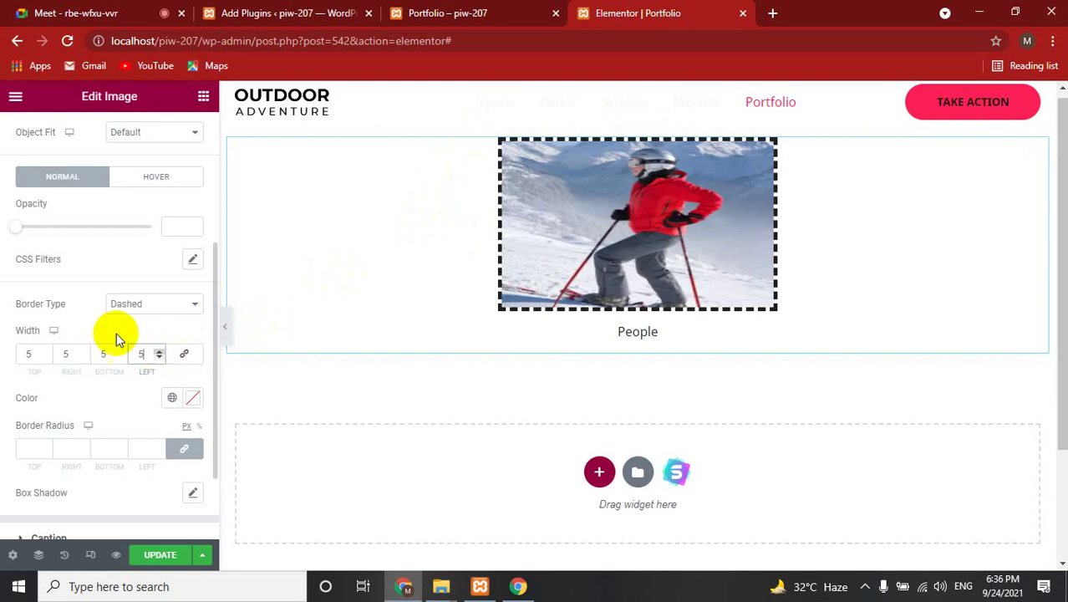
left_click(48, 354)
left_click(48, 354)
left_click(48, 354)
left_click(47, 355)
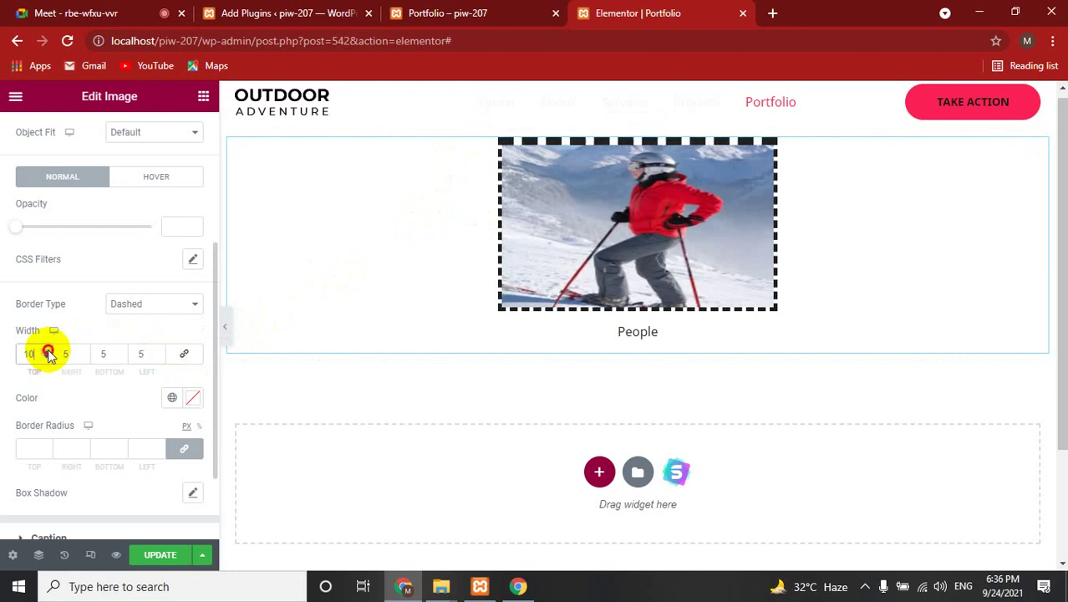
left_click(48, 355)
left_click(47, 355)
left_click(46, 359)
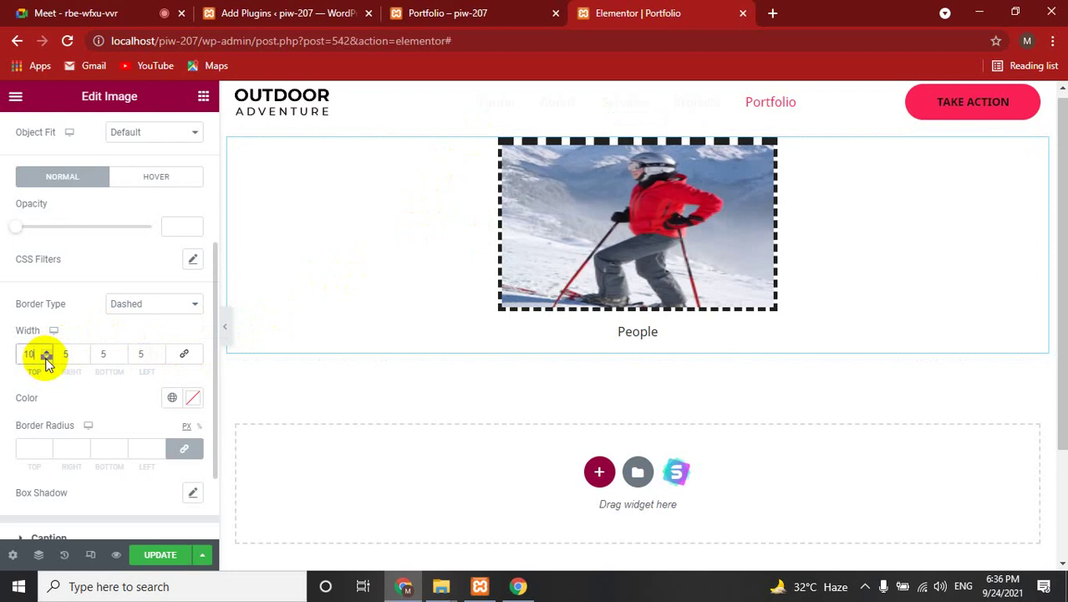
left_click(46, 359)
left_click(46, 360)
left_click(46, 360)
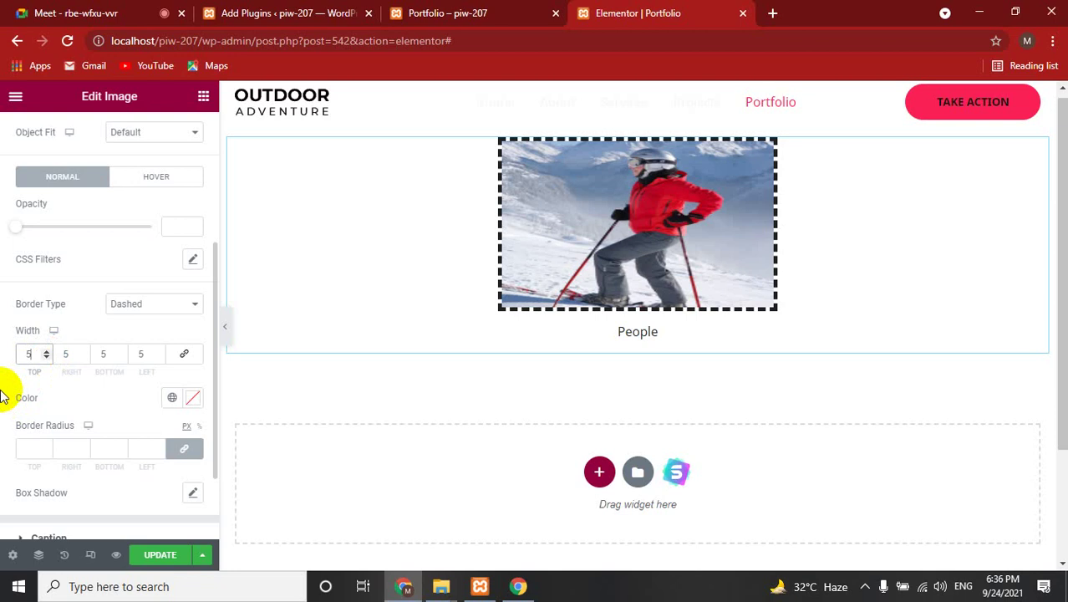
scroll(7, 402, "down", 2)
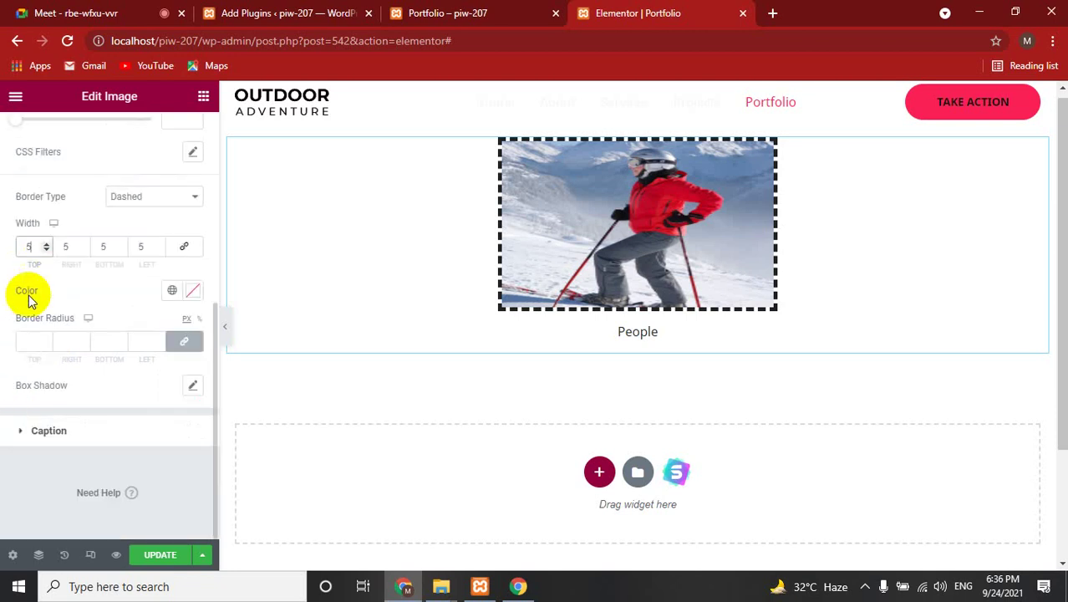
Make the image's dashed border red
left_click(189, 290)
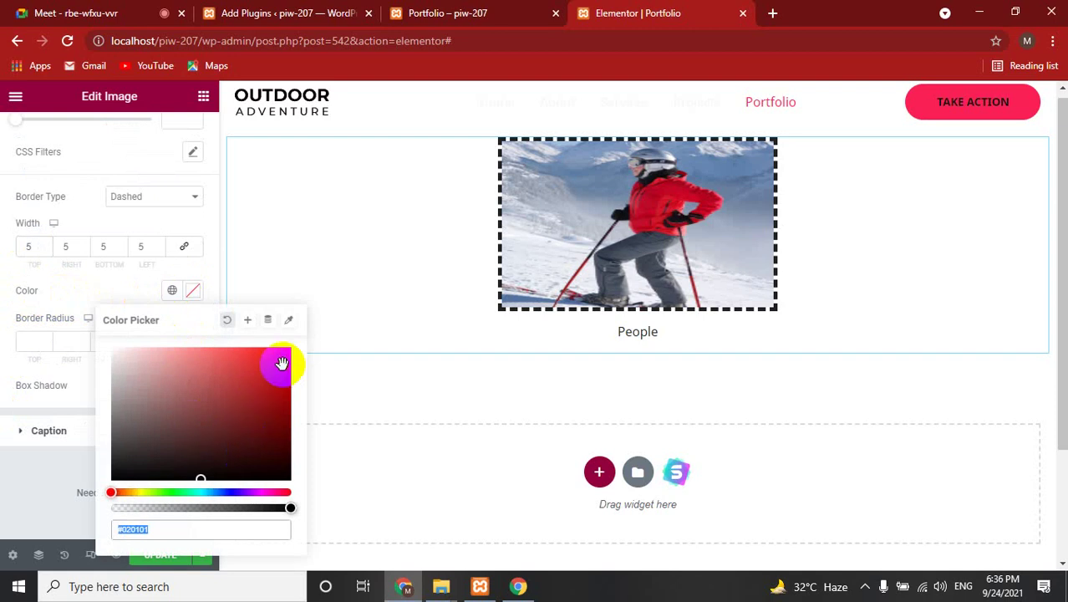
left_click(290, 345)
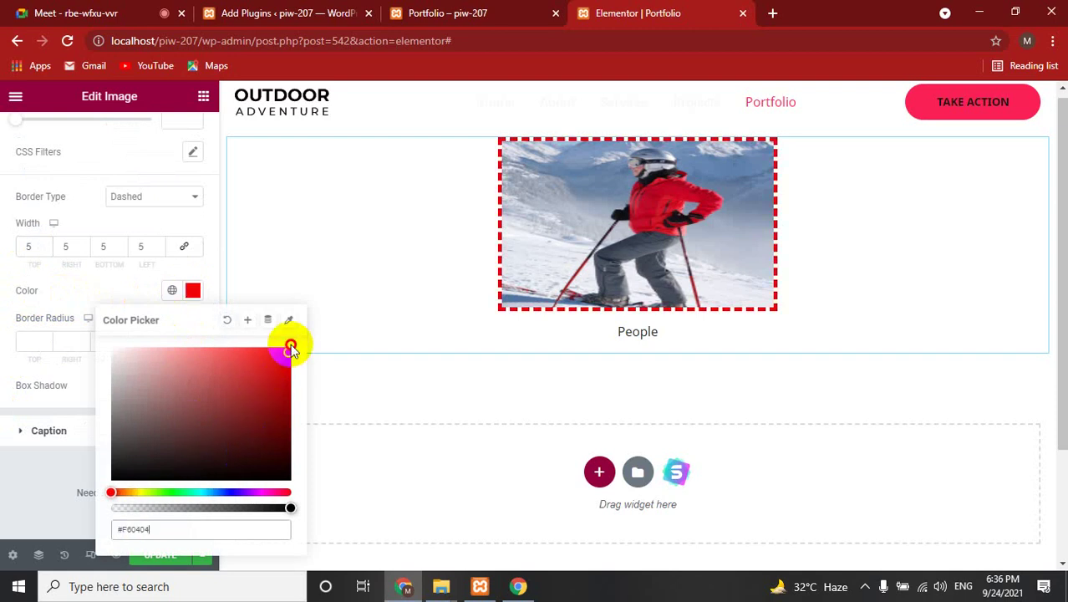
left_click(5, 289)
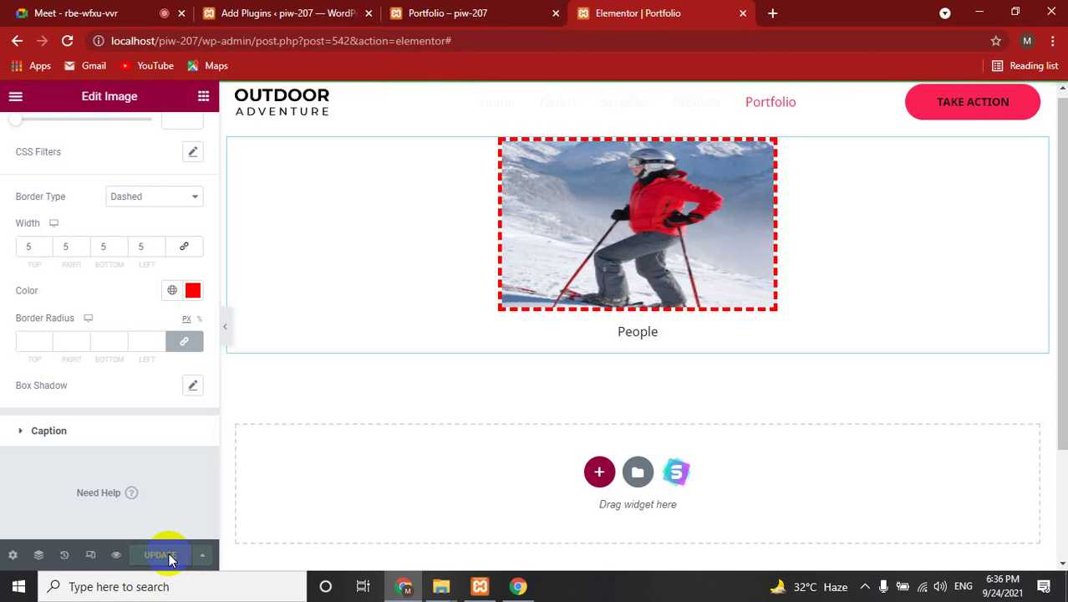
Reload the live Portfolio page to check the red border, then return to Elementor
left_click(455, 10)
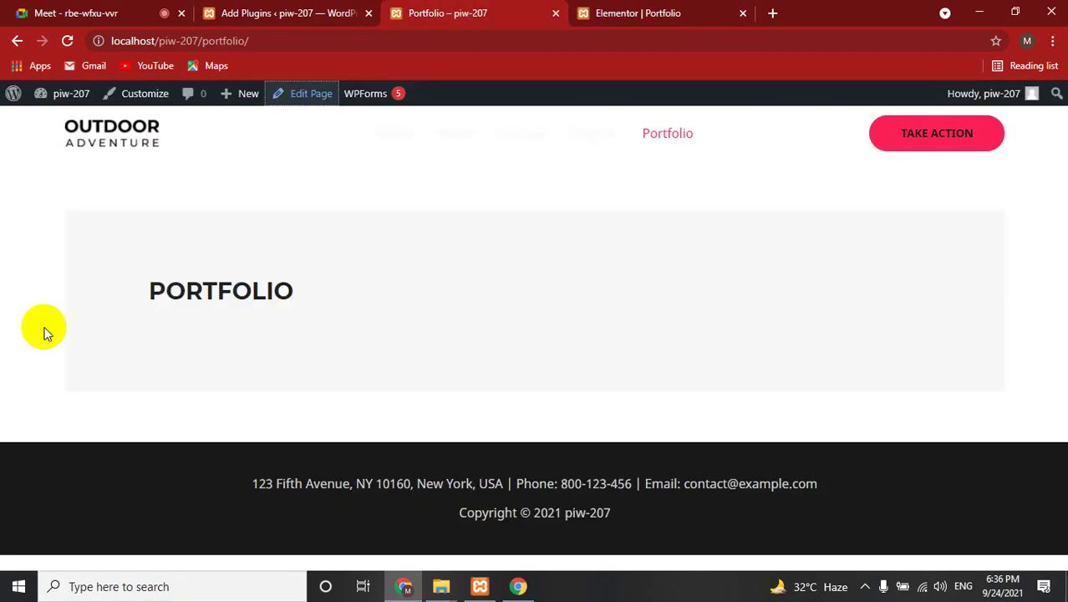
left_click(67, 41)
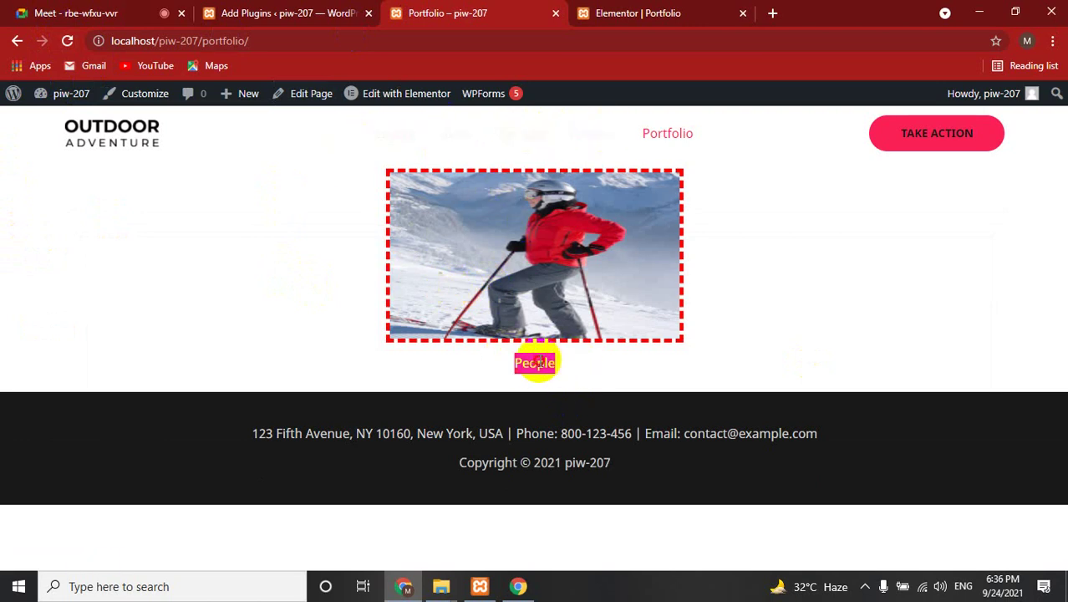
left_click(639, 13)
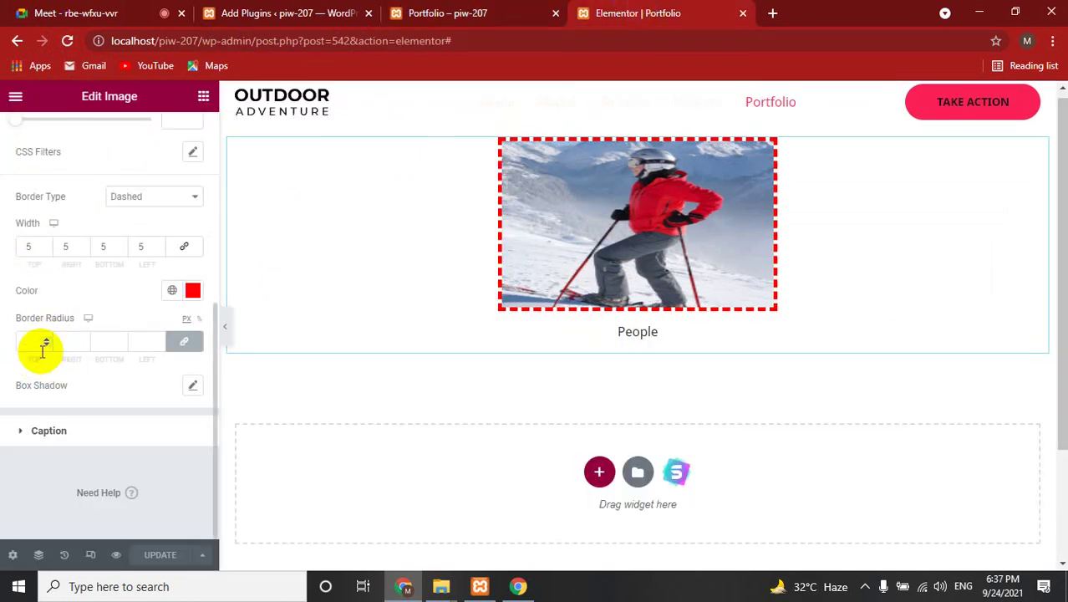
Set the linked border radius of the image to 150
left_click(159, 341)
type("4")
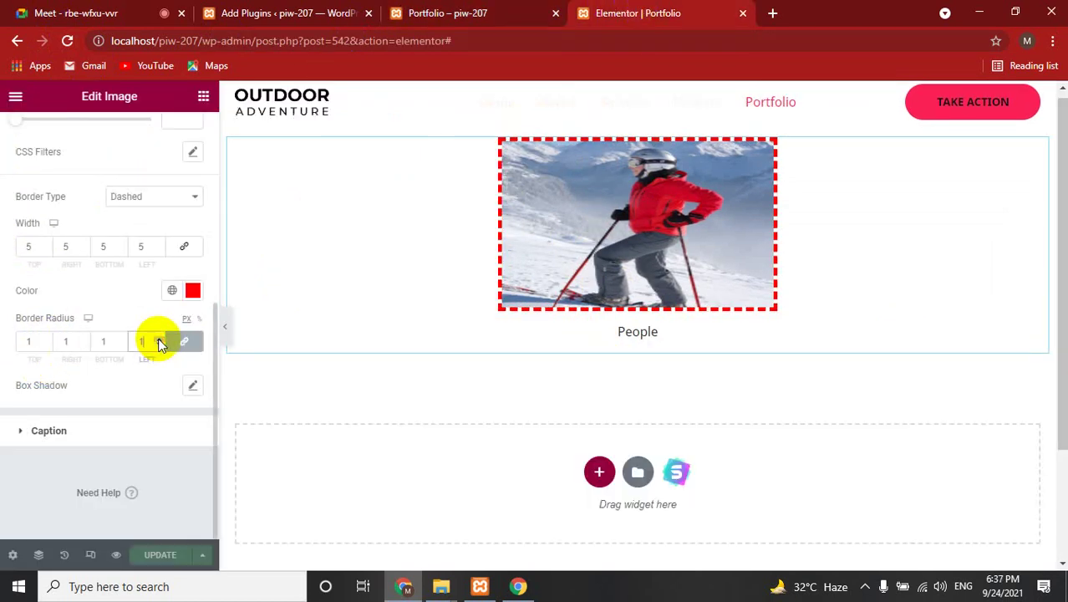
left_click(159, 338)
left_click(159, 339)
type("0")
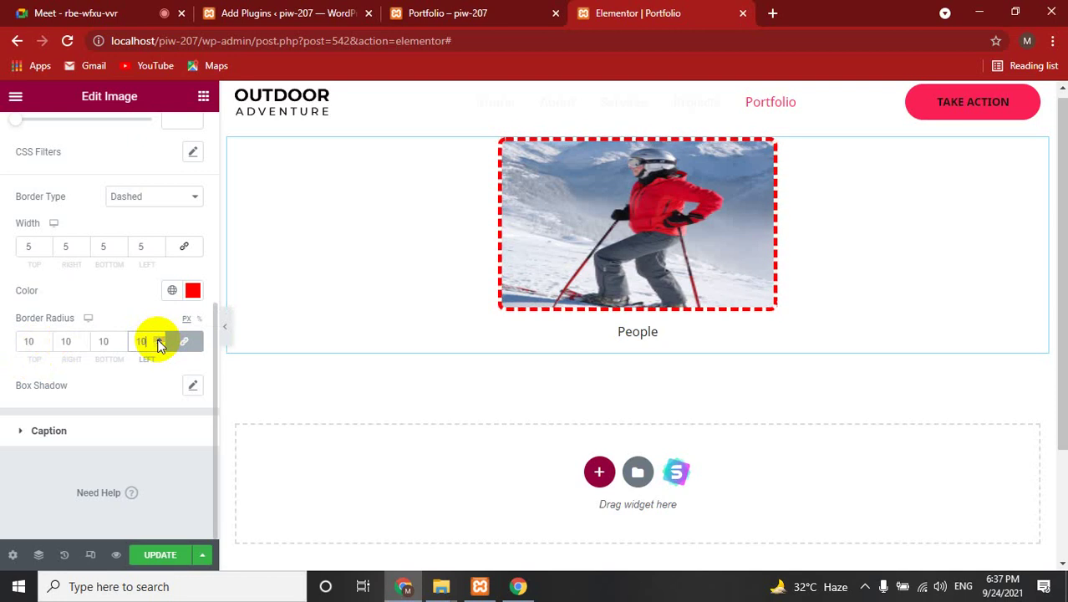
left_click(159, 338)
left_click(159, 338)
left_click(159, 339)
left_click(159, 339)
left_click(159, 338)
left_click(158, 338)
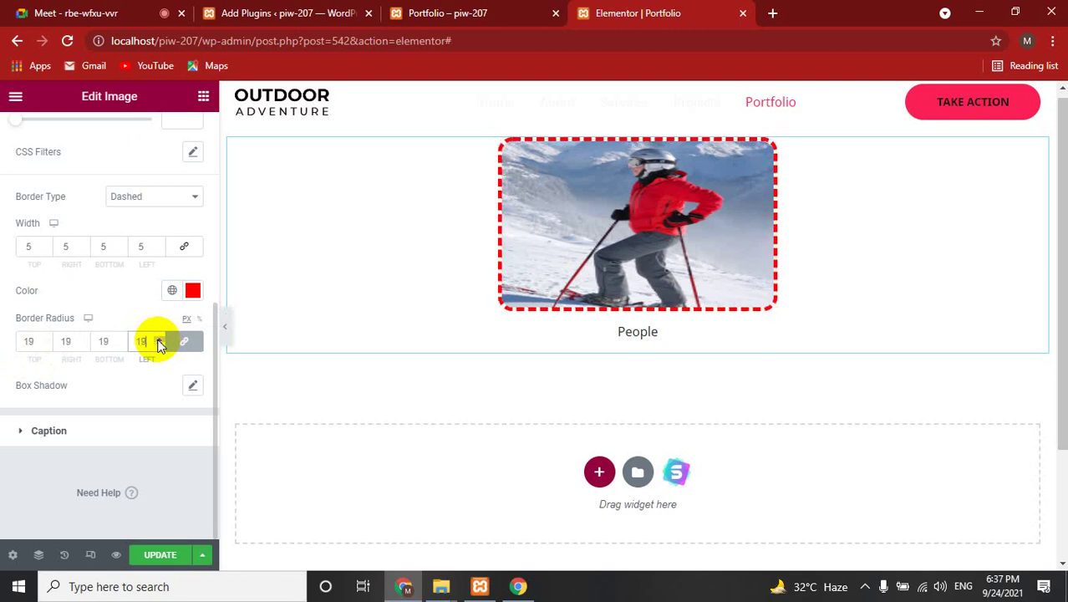
left_click(141, 341)
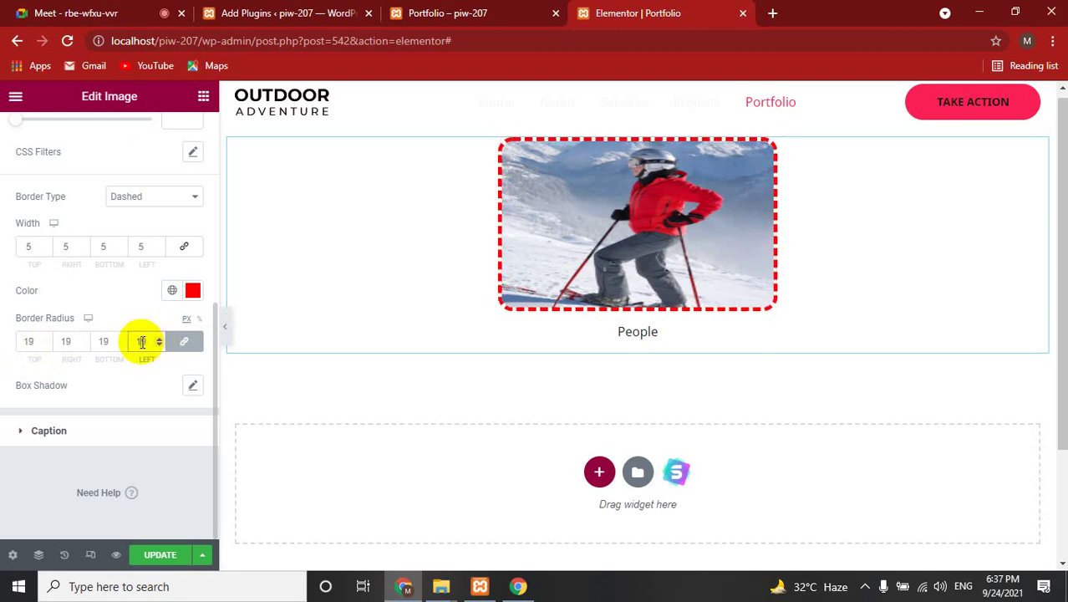
left_click(143, 341)
type("150")
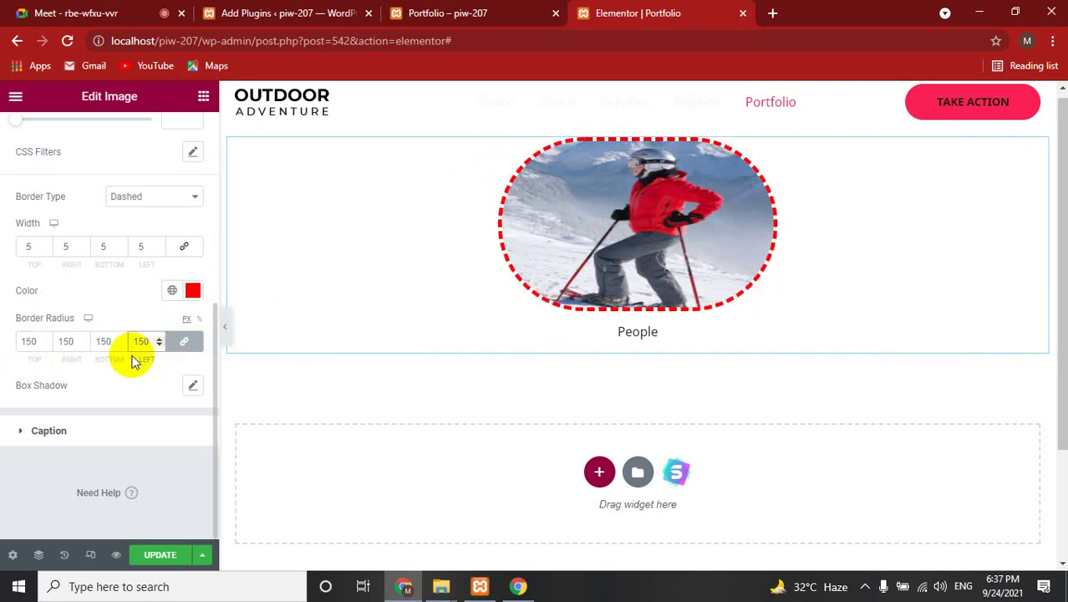
Unlink the radius values, set Left and Right to 250, and update the page
left_click(180, 341)
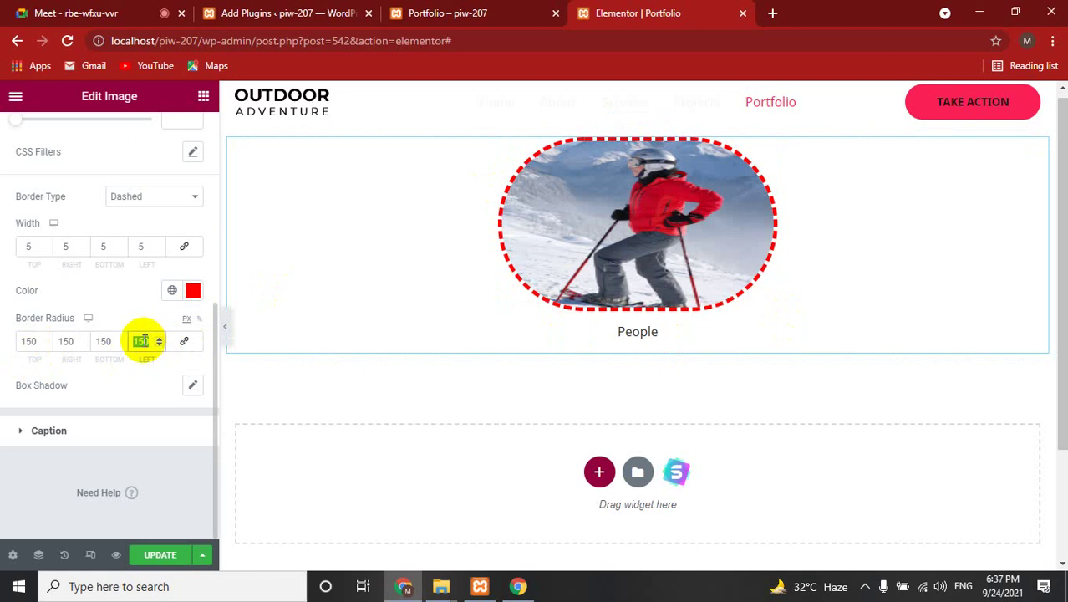
type("250")
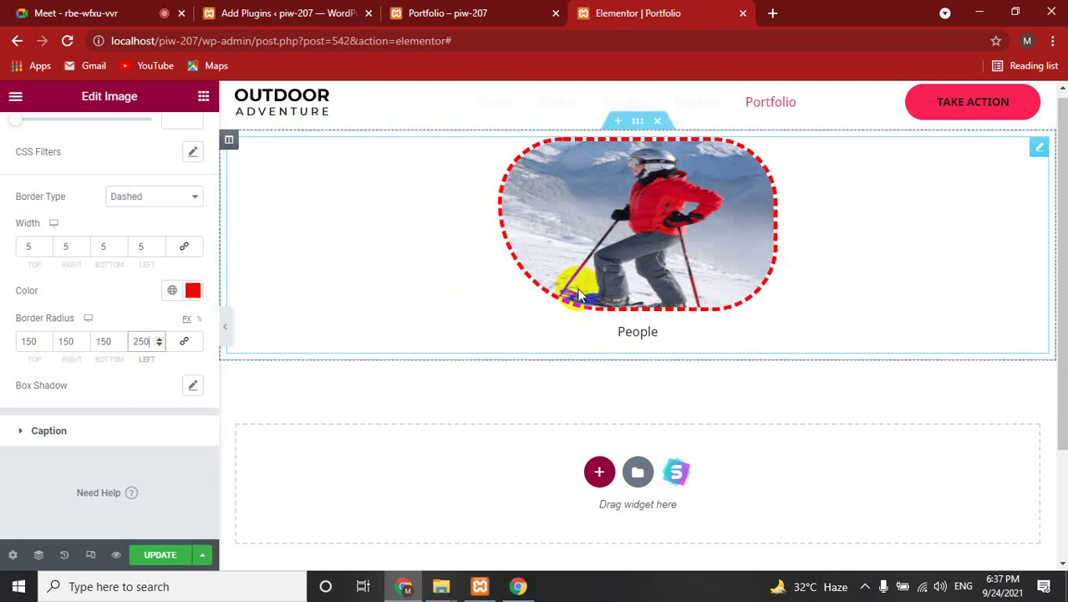
left_click(66, 340)
type("250")
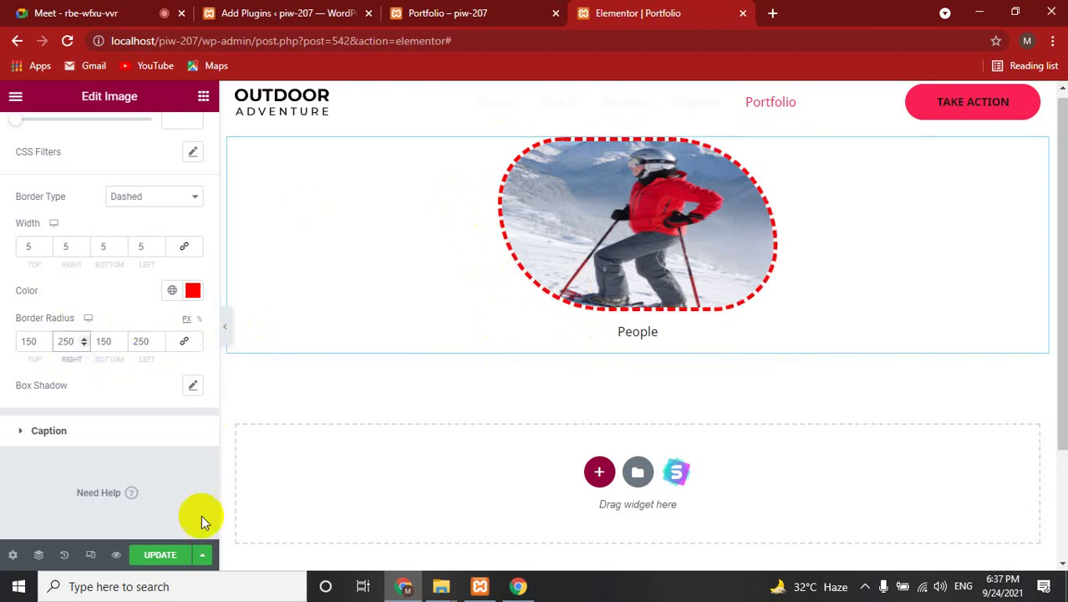
left_click(160, 555)
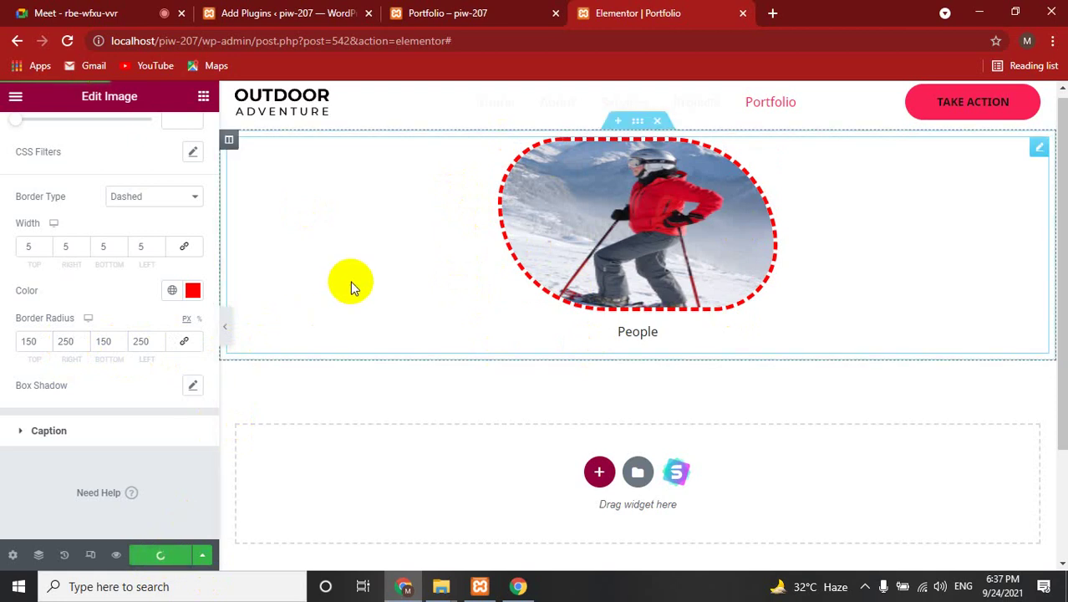
left_click(505, 11)
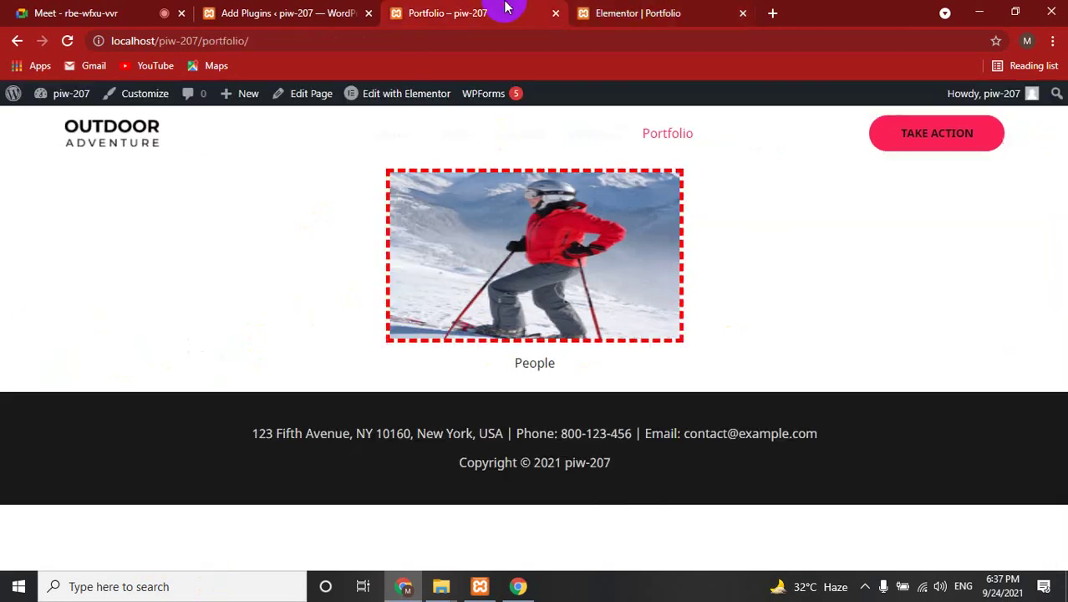
left_click(67, 41)
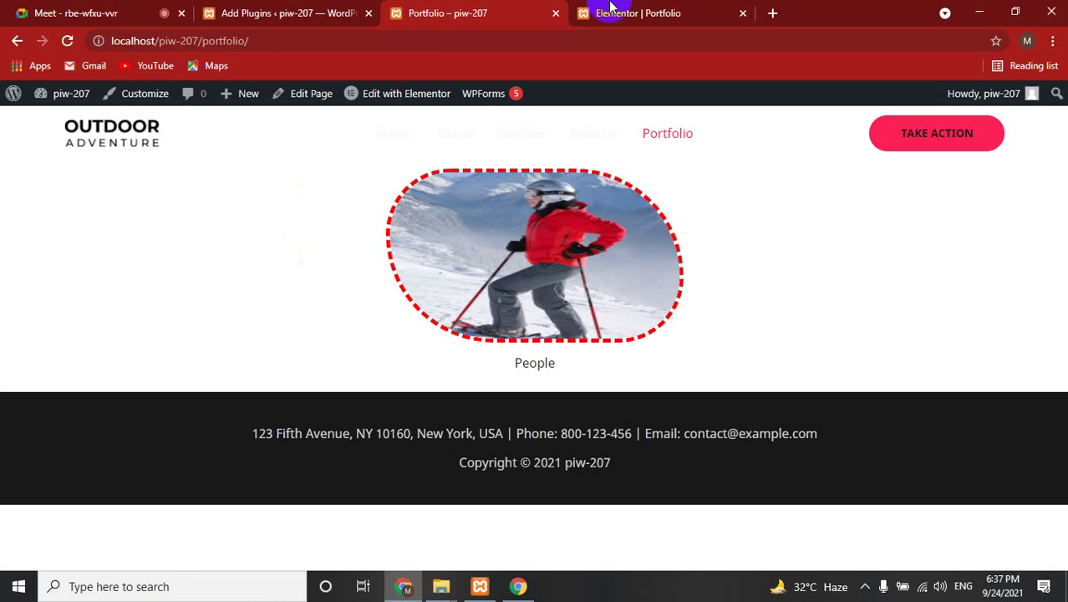
left_click(669, 117)
left_click(644, 13)
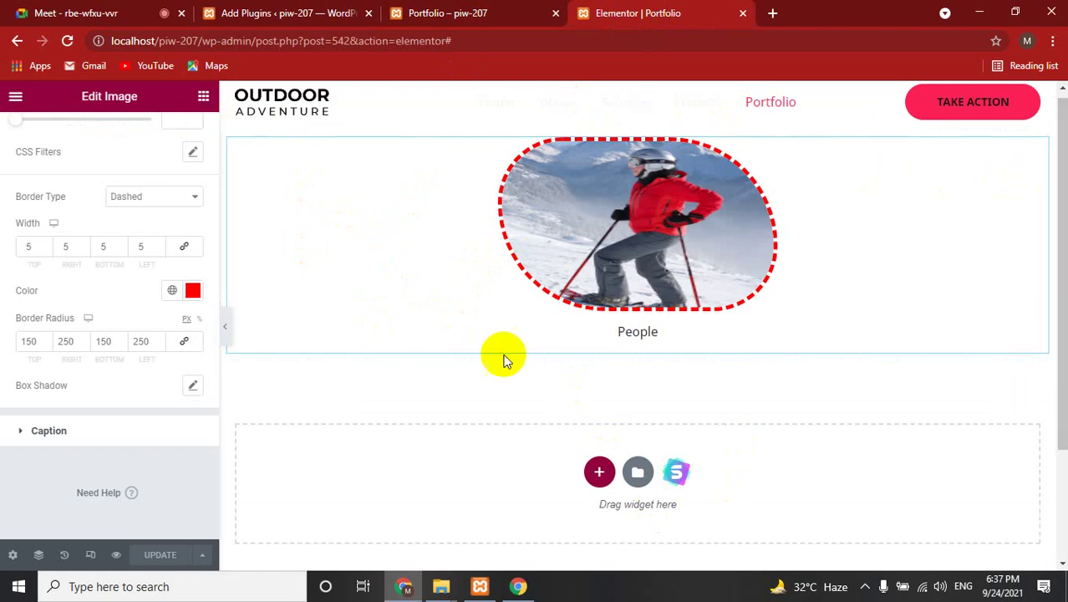
left_click(411, 10)
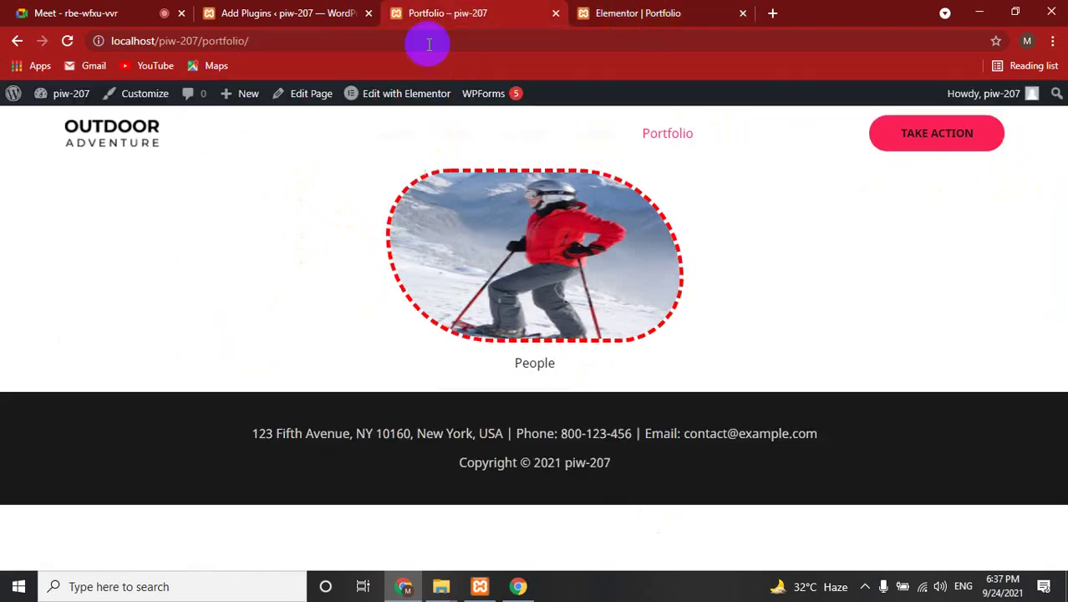
left_click(673, 12)
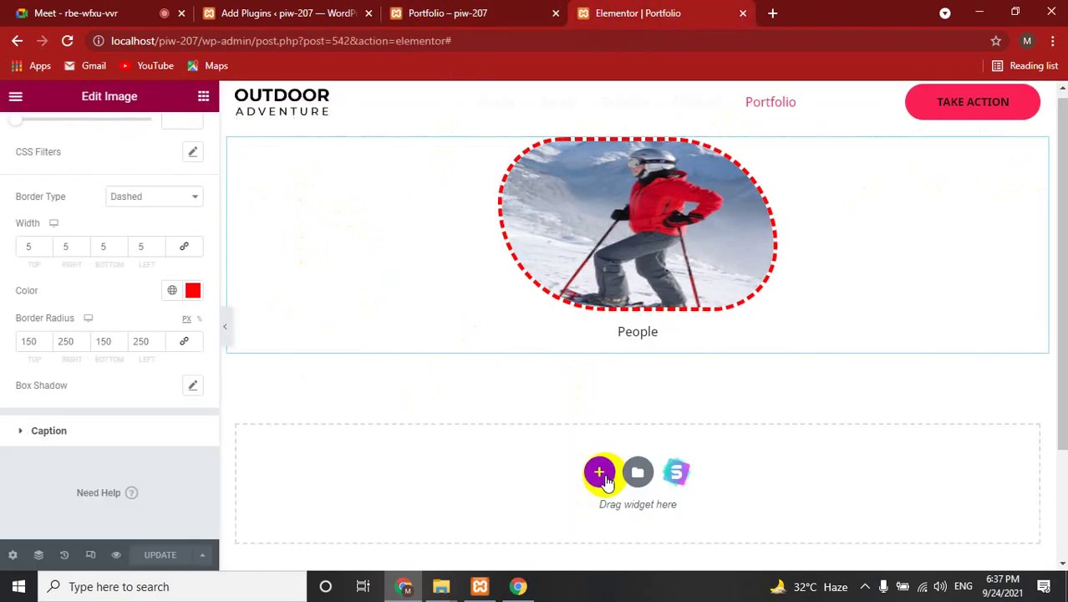
Add a two-column section below the image and drop a Heading widget into its left column
left_click(599, 472)
scroll(1044, 422, "down", 3)
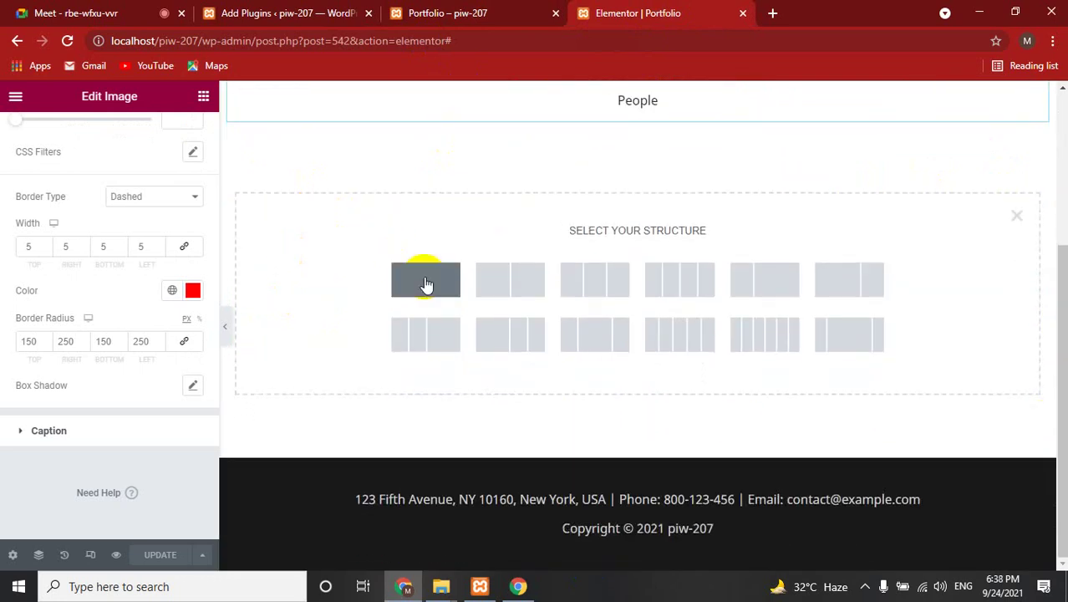
left_click(511, 282)
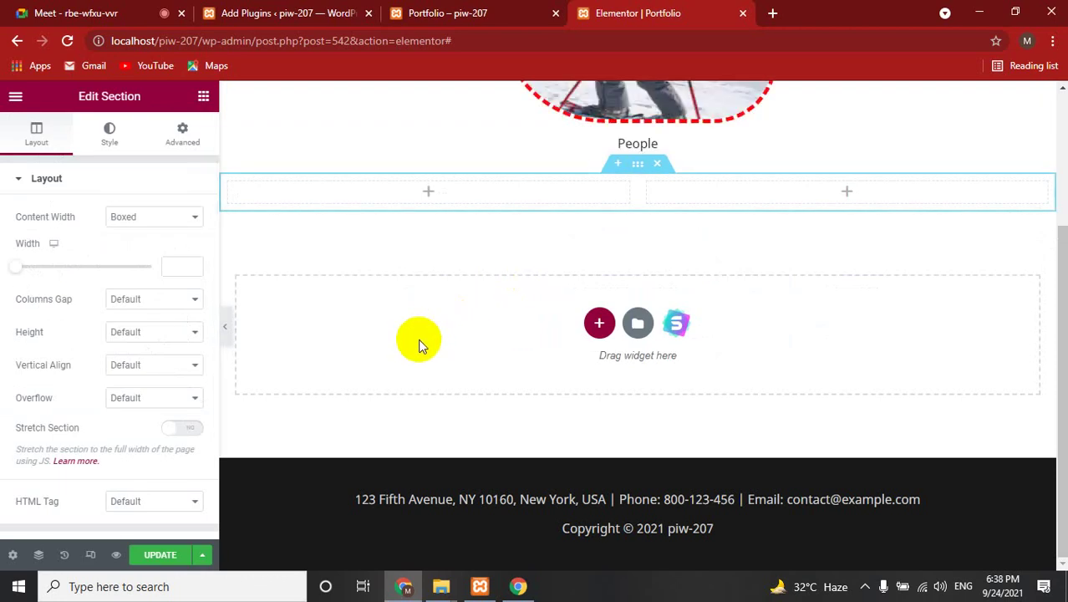
left_click(424, 194)
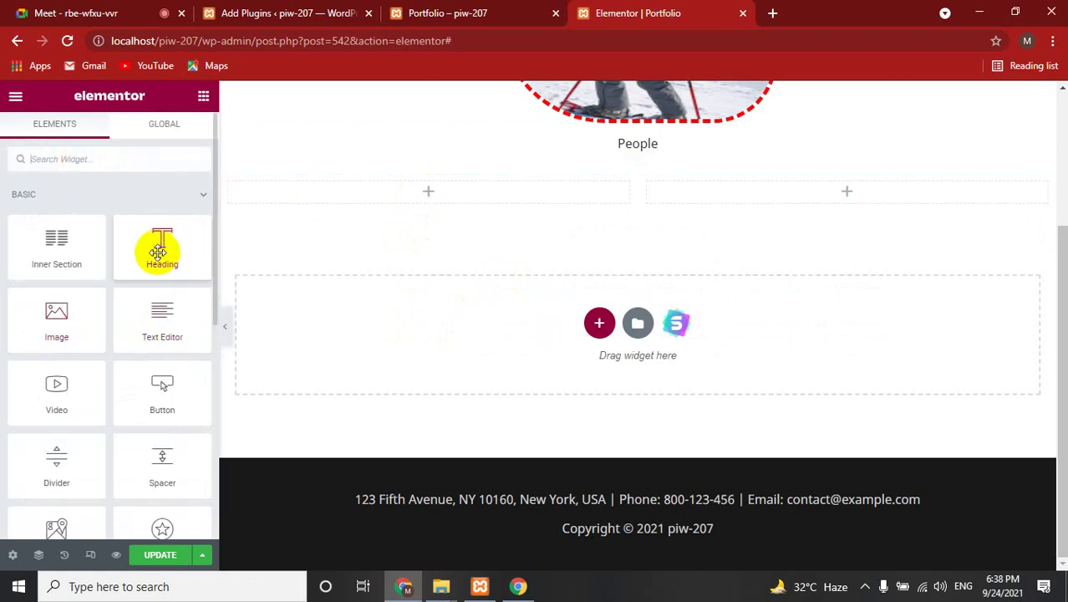
left_click_drag(168, 243, 422, 206)
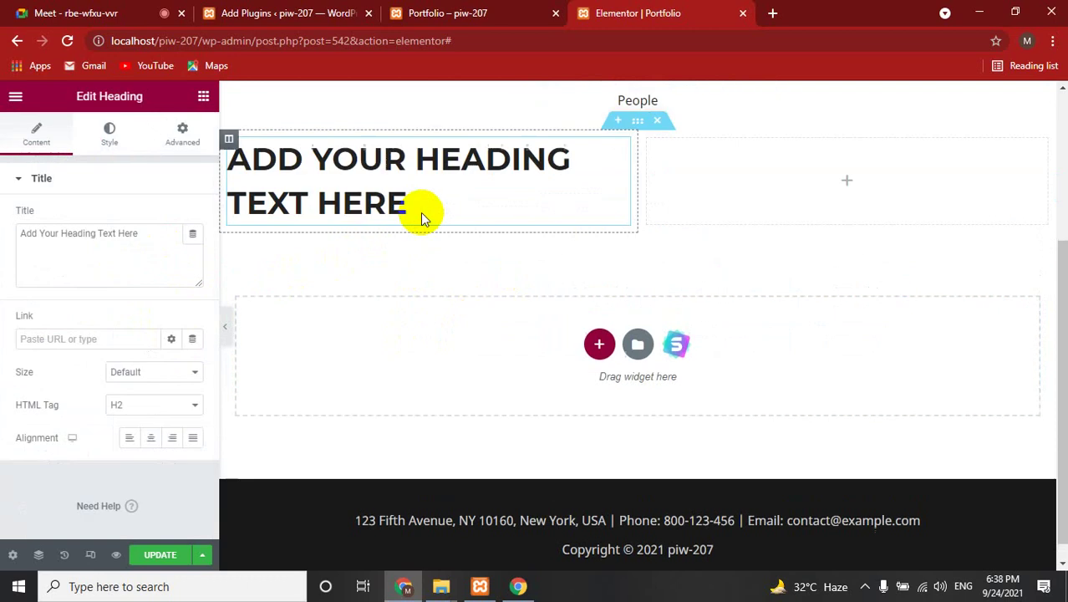
Replace the heading's placeholder title with 'Here is my portfolio'
triple_click(78, 233)
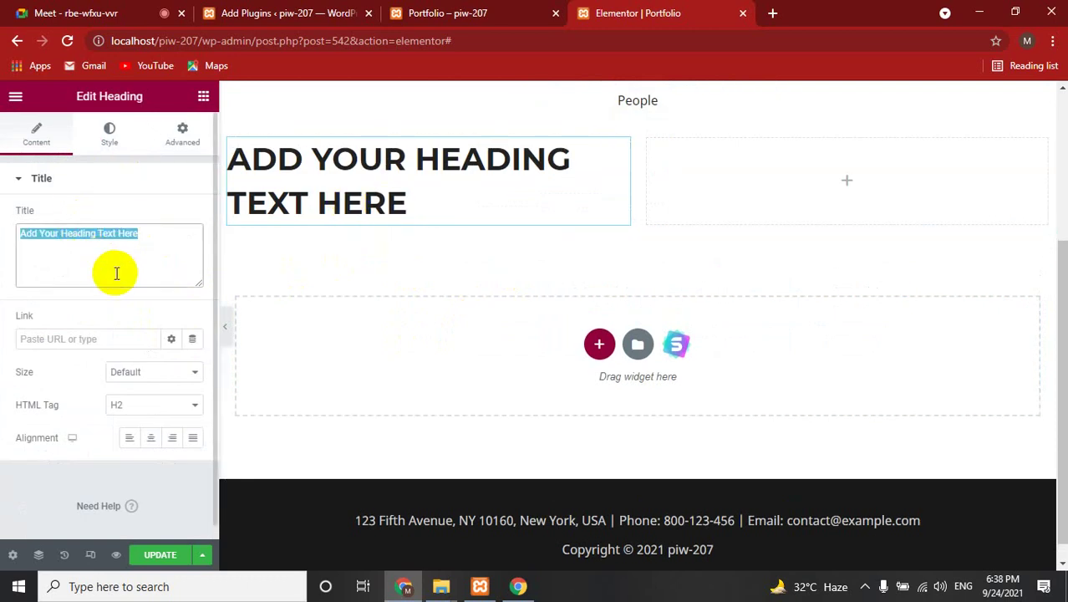
type("\\")
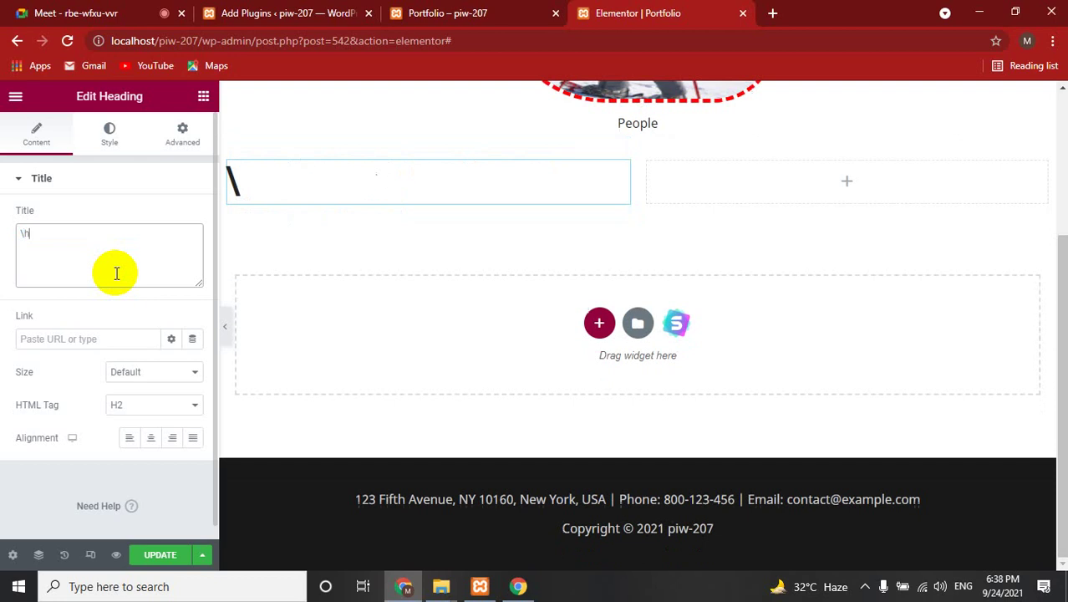
type("HE")
key("BackSpace")
key("BackSpace")
key("BackSpace")
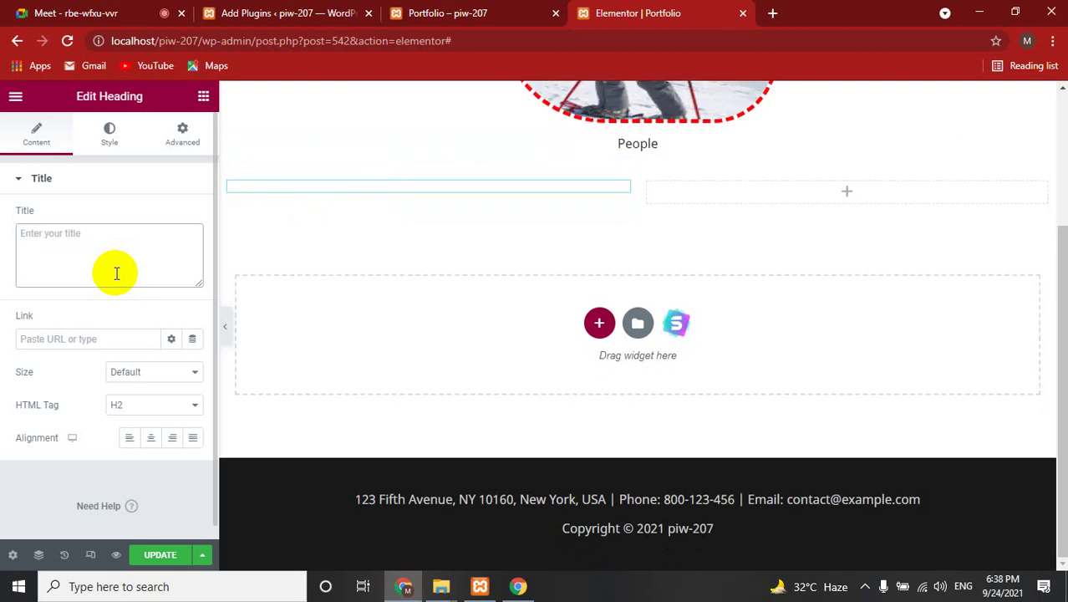
type("Here is my portfolio")
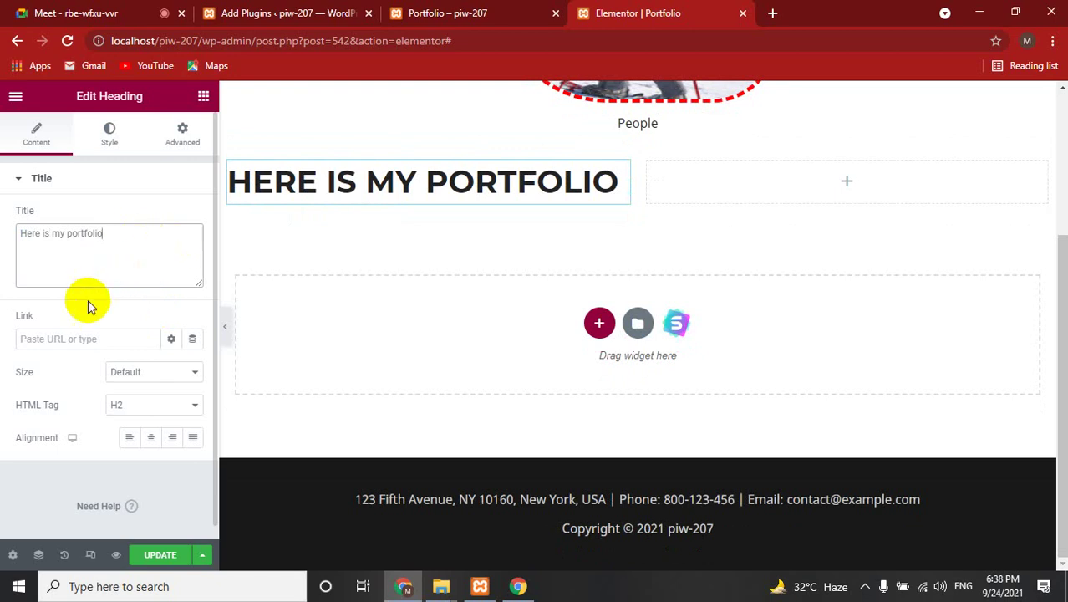
left_click(57, 338)
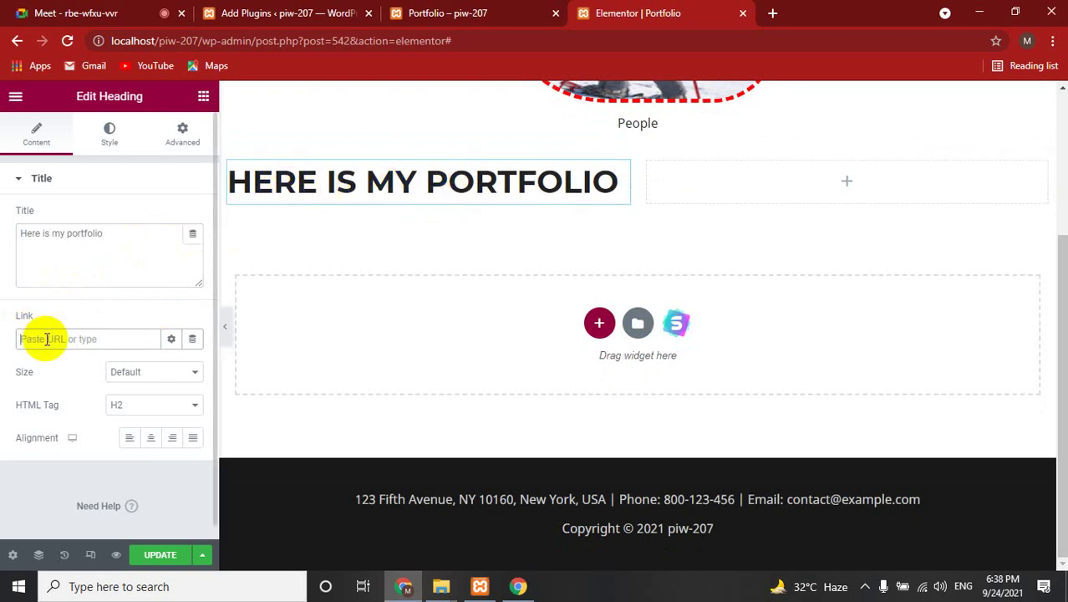
Search 'google meet' in a new tab, open meet.google.com and select its address, then return to Elementor
left_click(774, 13)
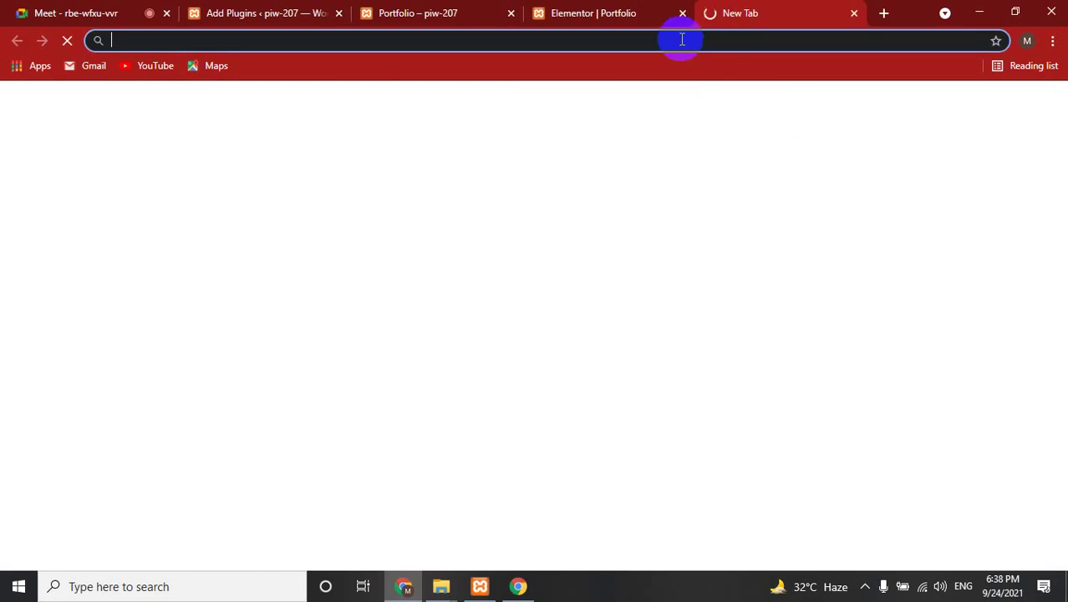
type("goo")
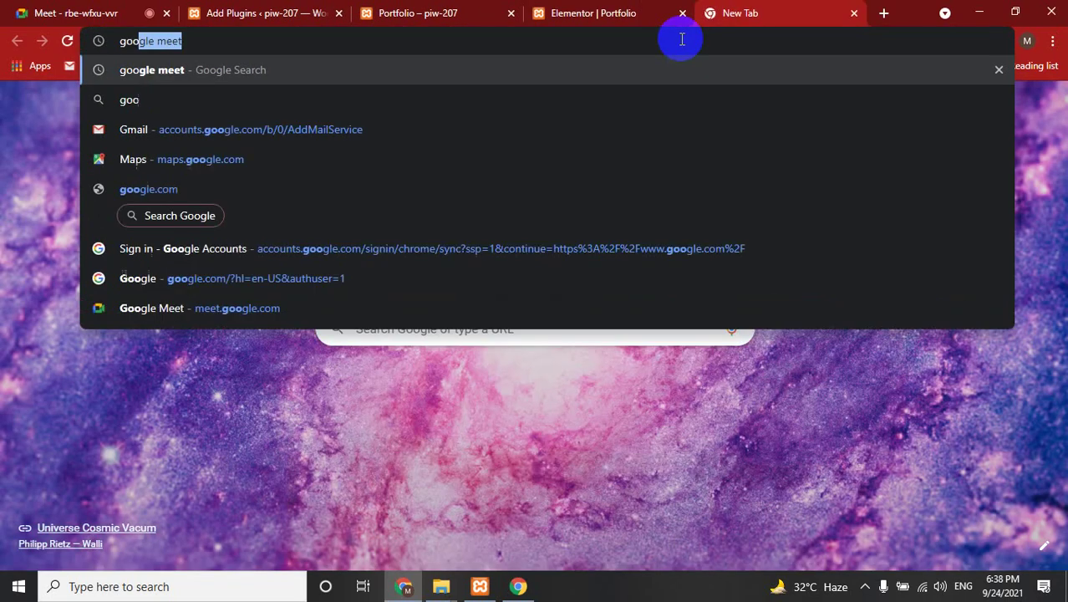
type("gl")
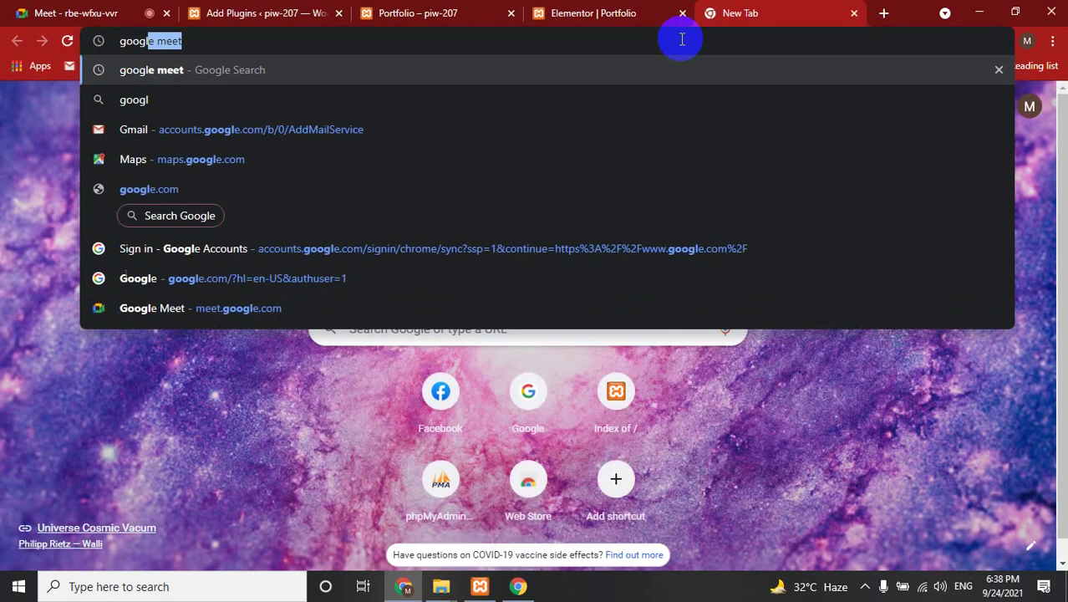
type("e")
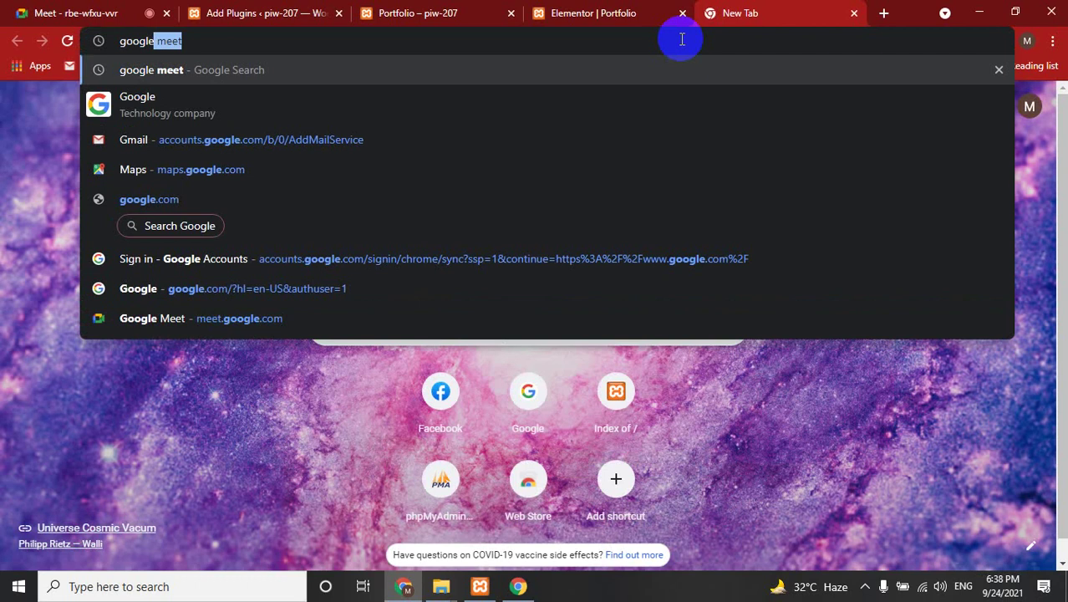
key("Return")
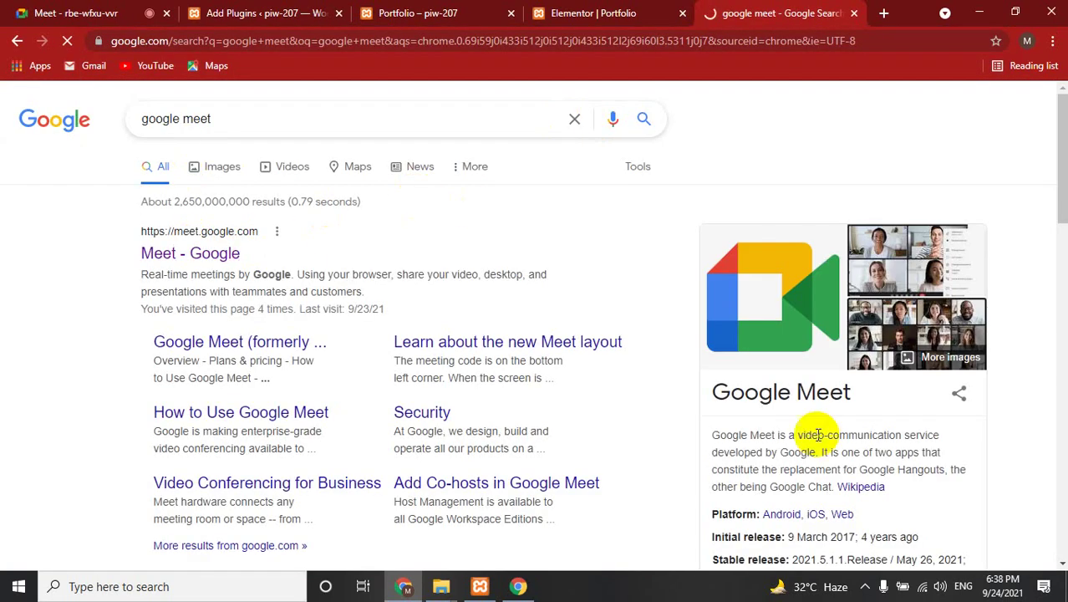
left_click(200, 254)
left_click(228, 41)
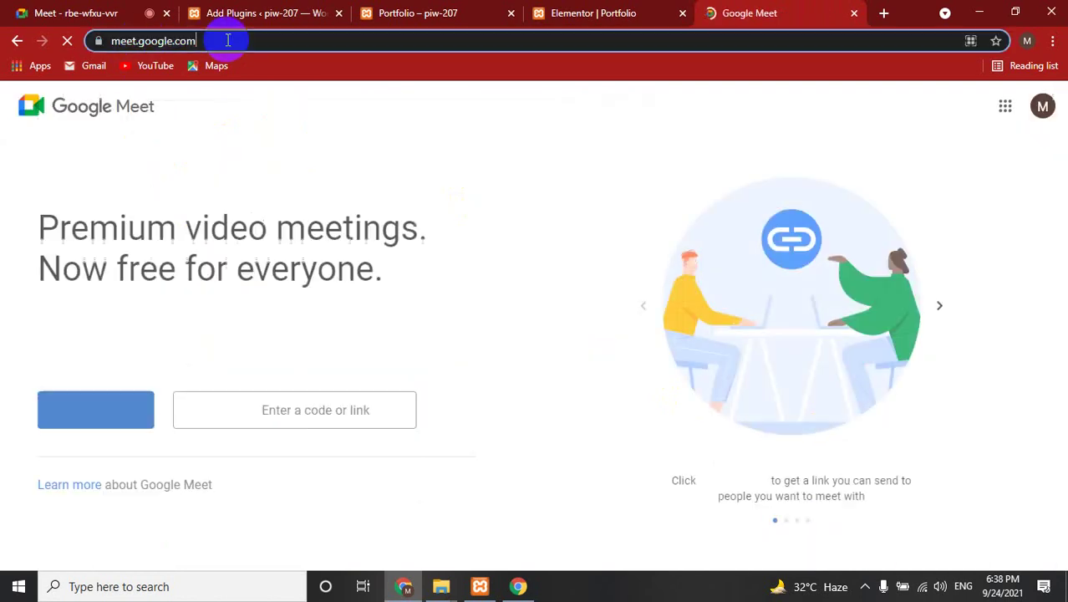
left_click(603, 12)
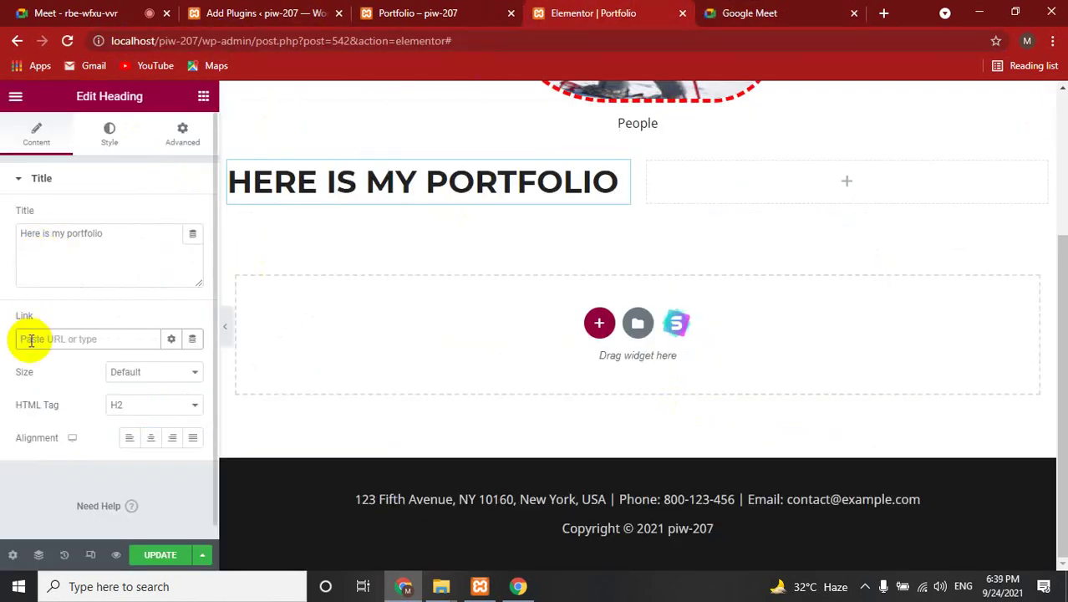
Set the heading's HTML tag to H1 after trying Large and Medium sizes
left_click(138, 375)
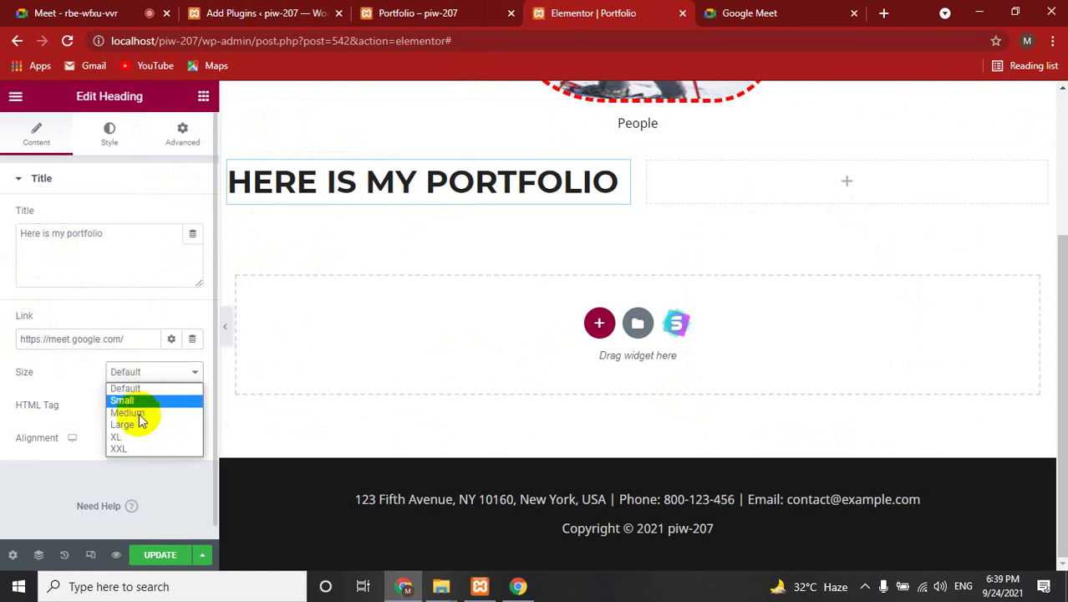
left_click(132, 425)
left_click(150, 372)
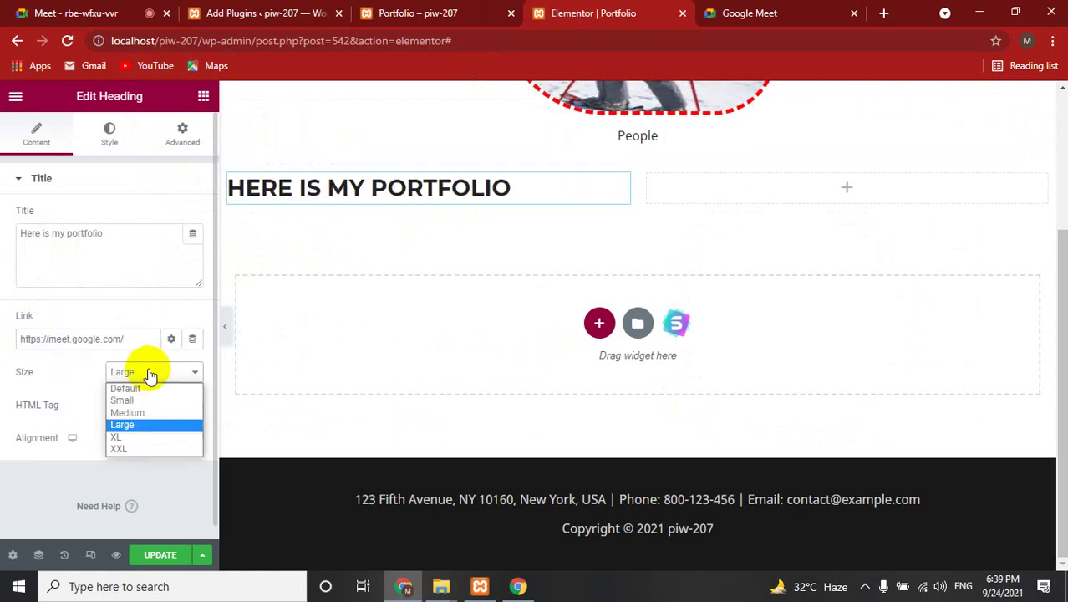
left_click(127, 412)
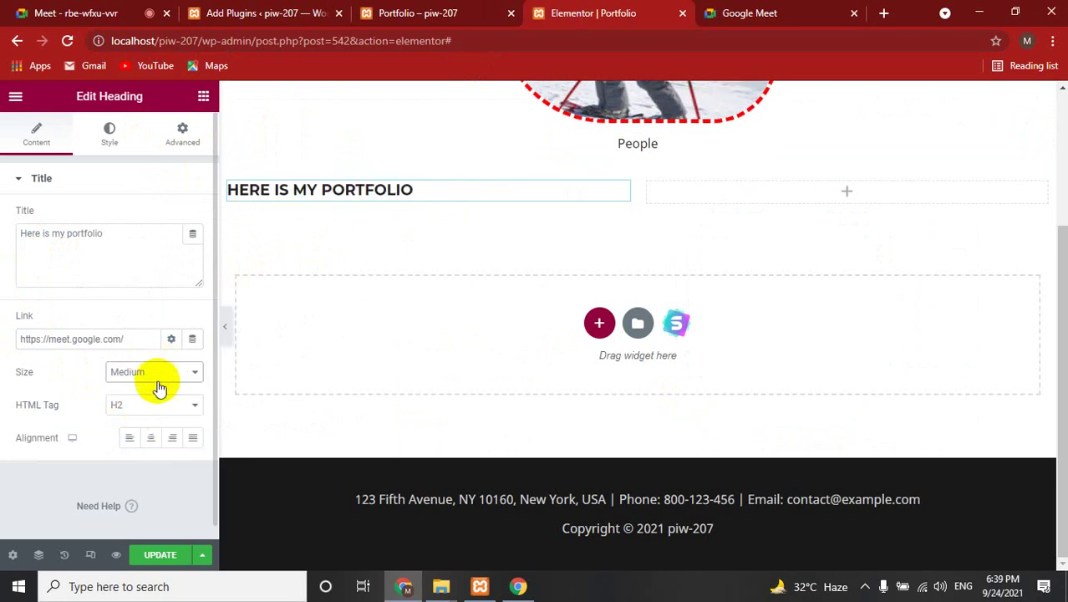
left_click(150, 406)
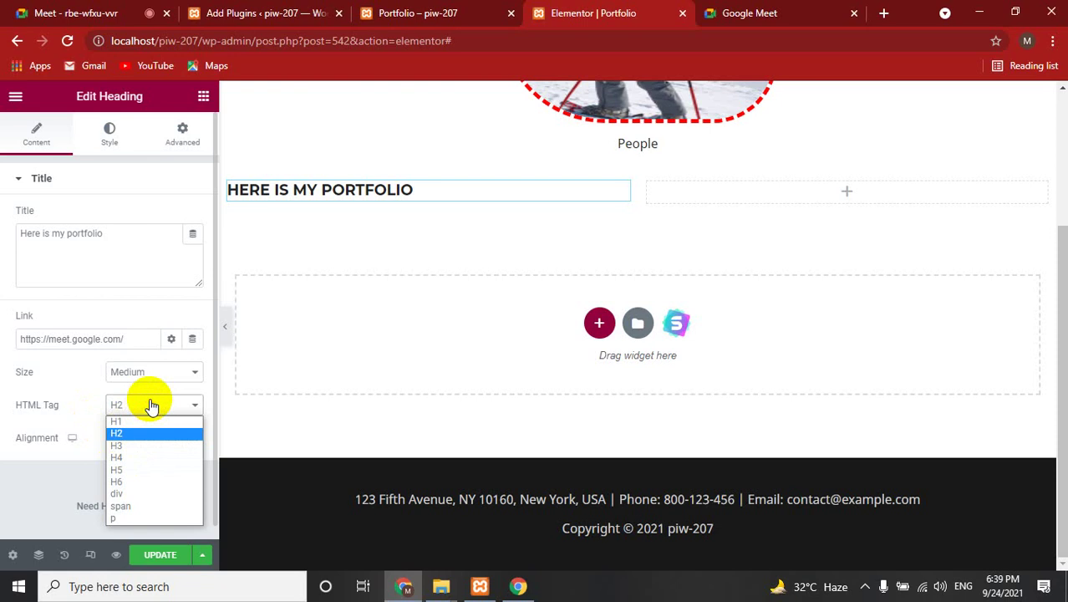
left_click(130, 483)
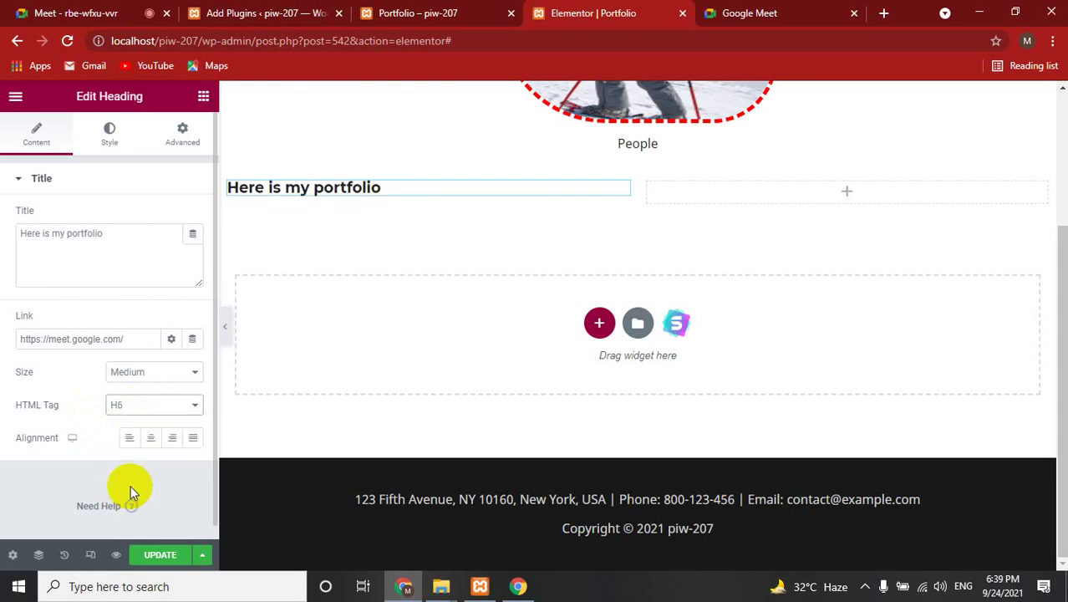
left_click(159, 404)
left_click(132, 420)
left_click(149, 406)
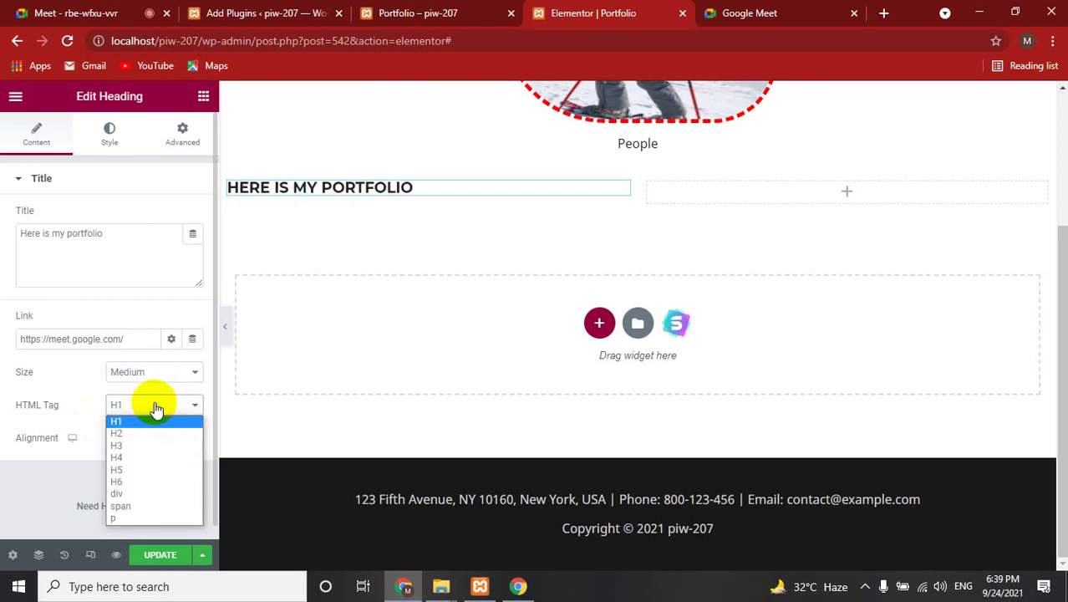
left_click(138, 431)
left_click(146, 408)
left_click(139, 422)
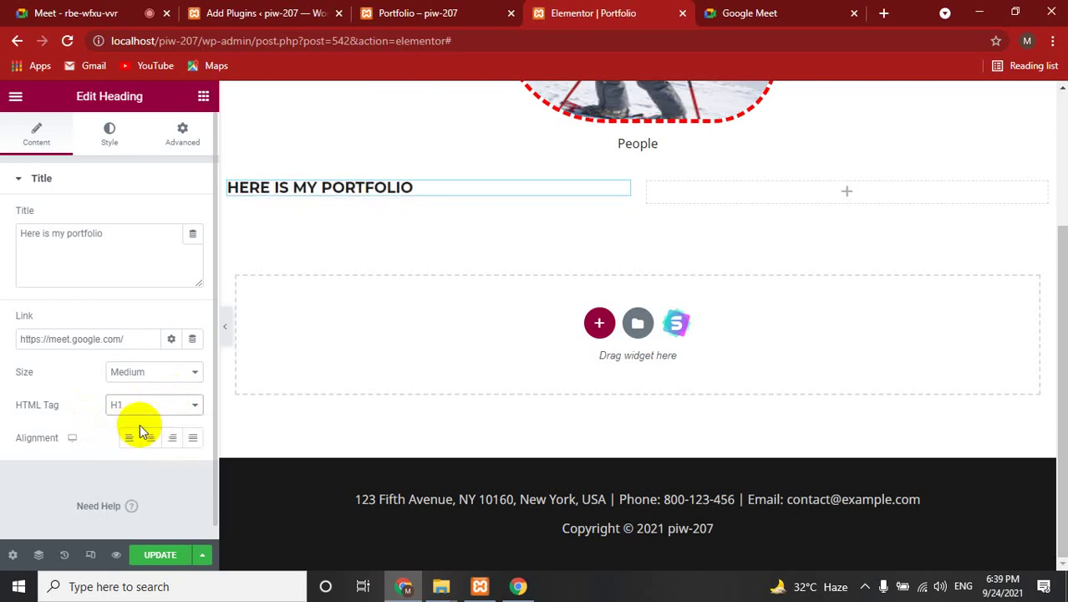
Make the heading size Large and centre-align it
left_click(159, 371)
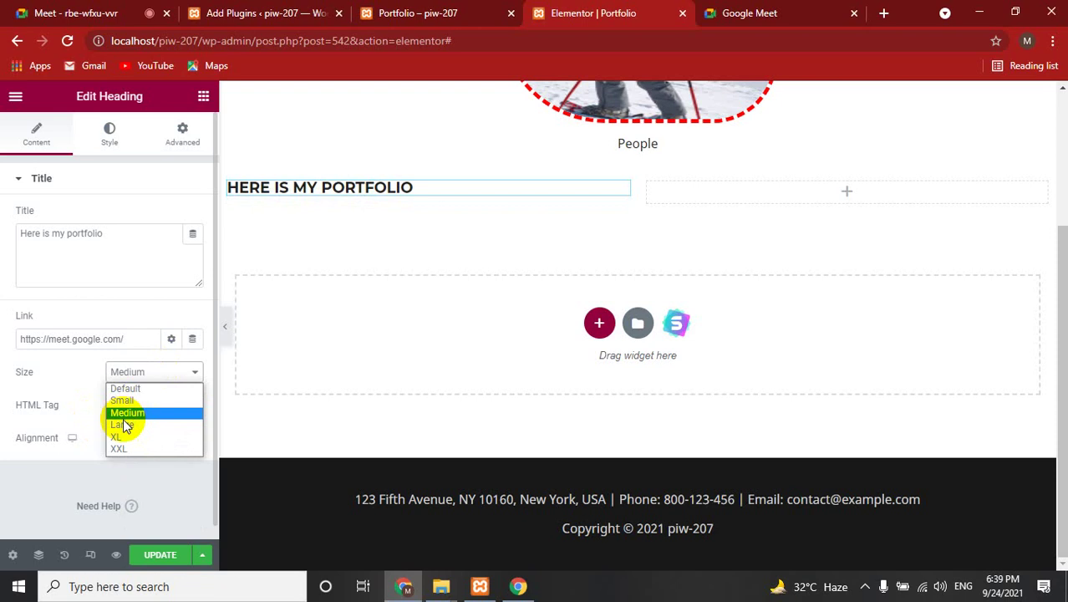
left_click(125, 425)
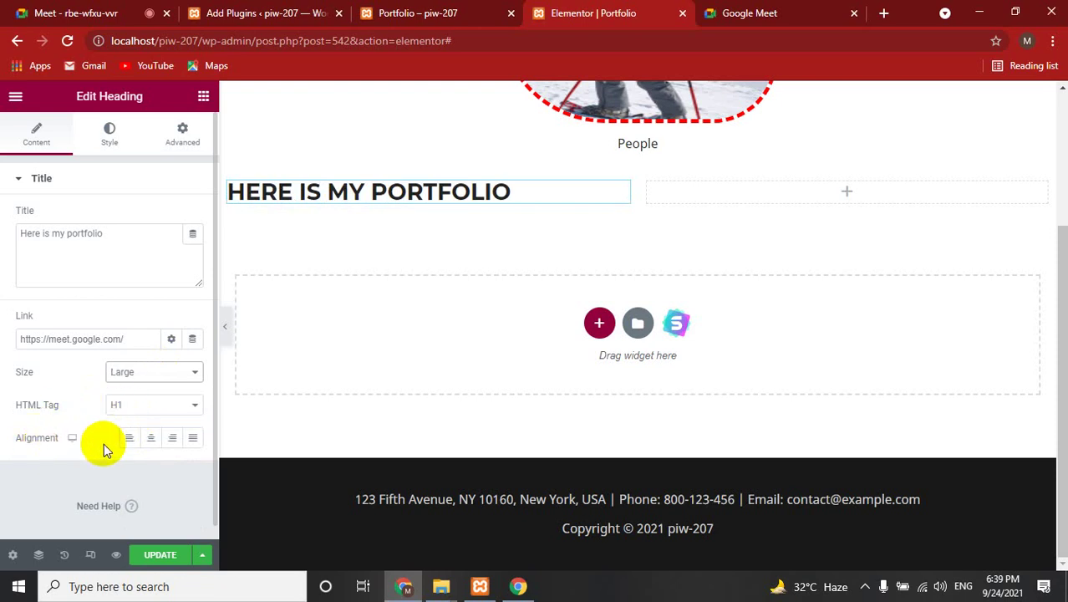
left_click(150, 441)
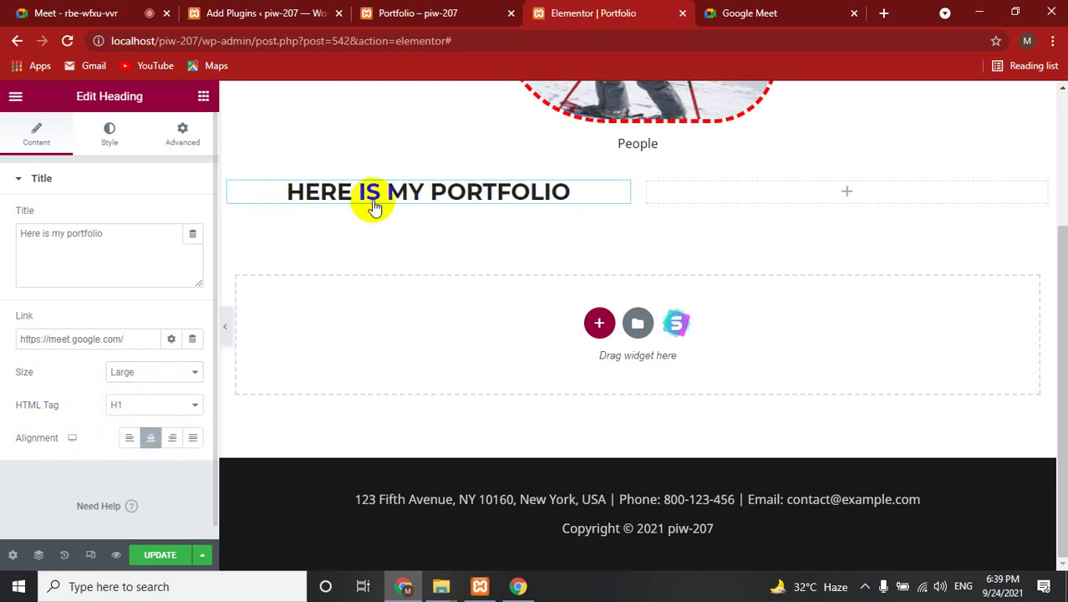
Colour the heading text with global Saved Color #6 (#23A455) green
left_click(107, 132)
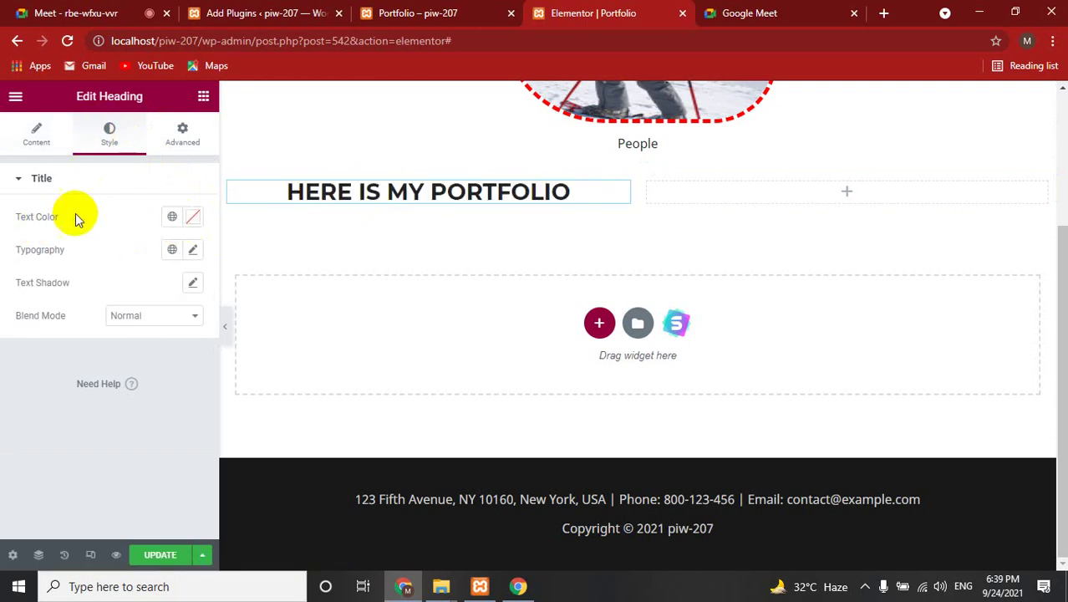
left_click(194, 219)
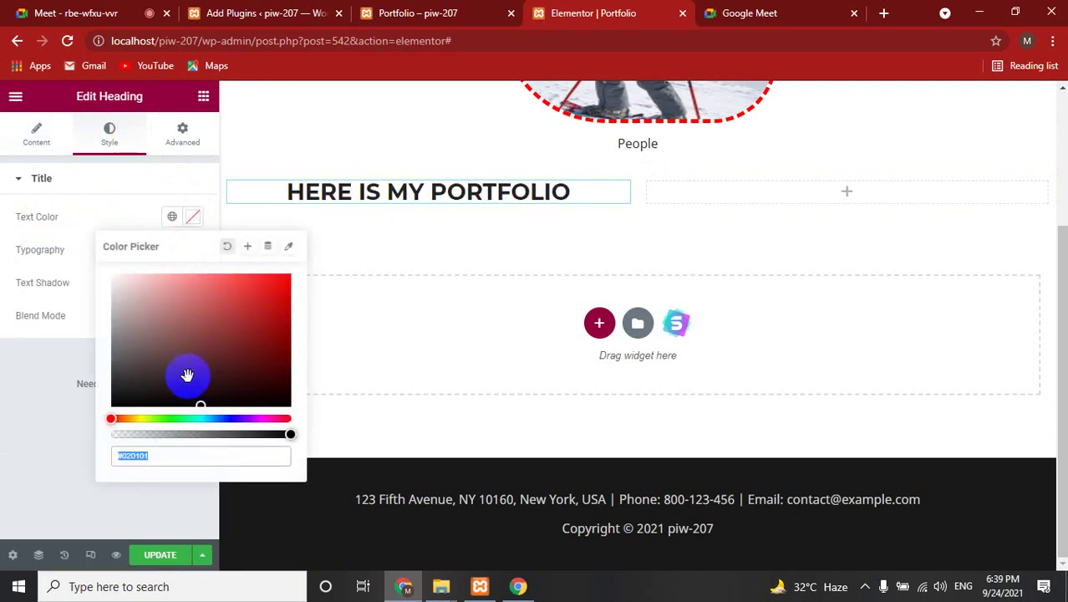
left_click(167, 417)
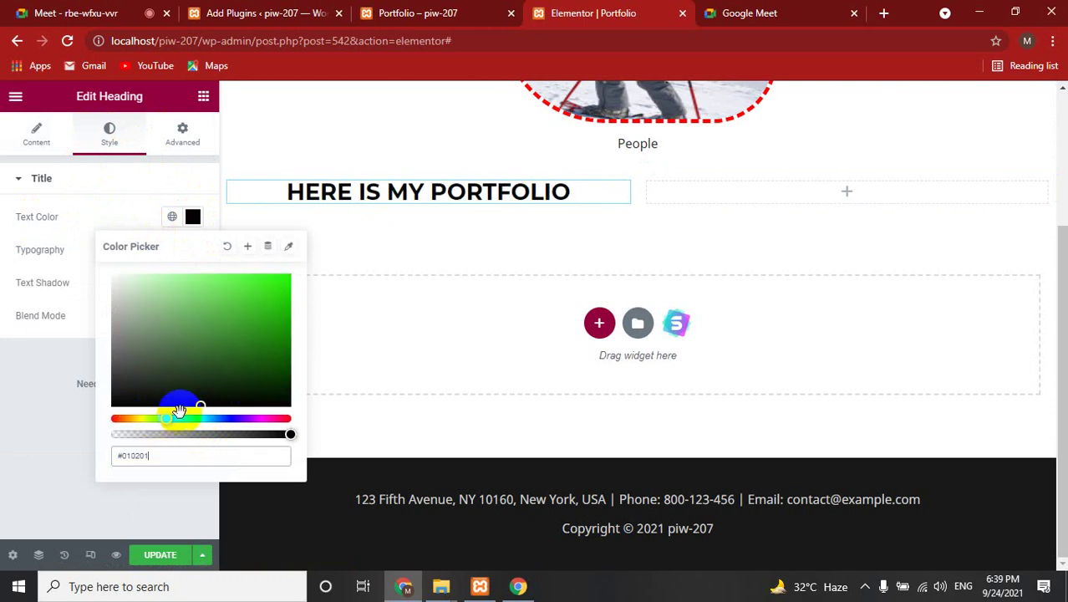
left_click(286, 281)
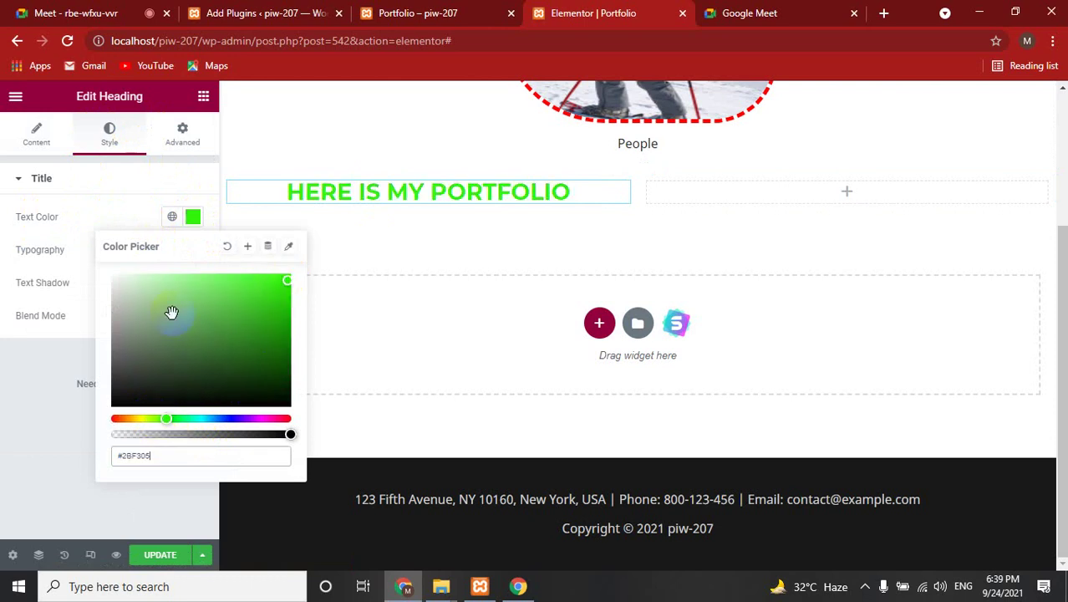
left_click(3, 408)
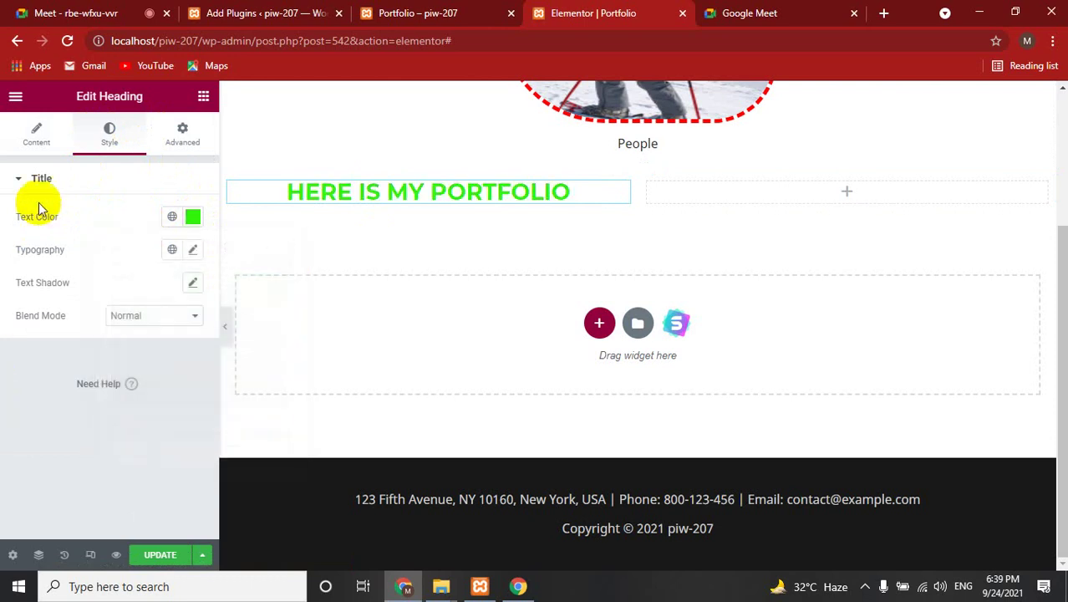
left_click(173, 218)
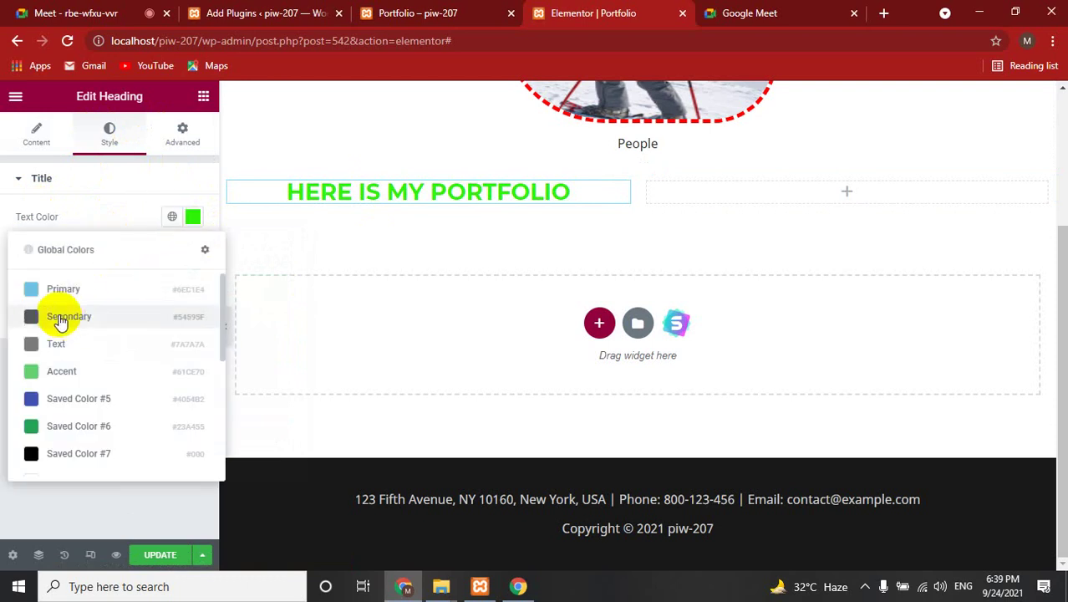
left_click(66, 427)
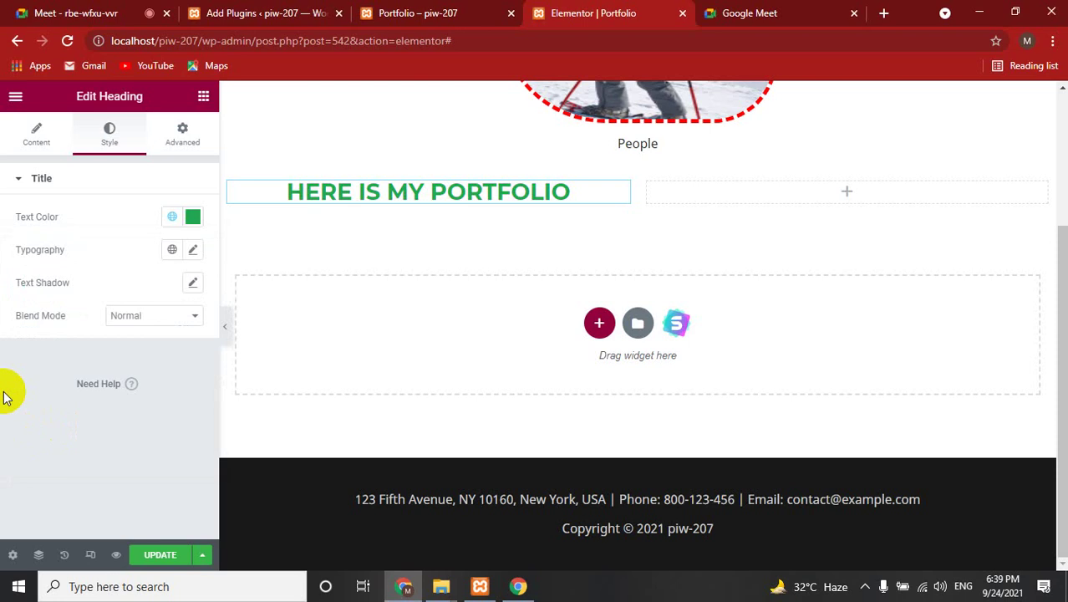
left_click(193, 250)
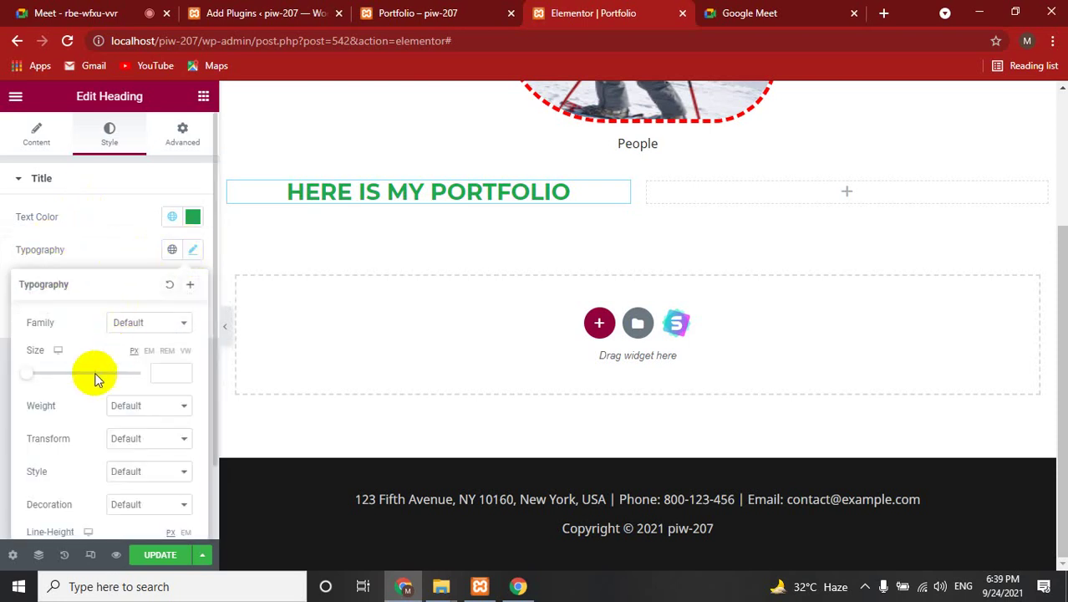
Set the heading's typography size to 40 px
left_click(130, 326)
left_click(130, 326)
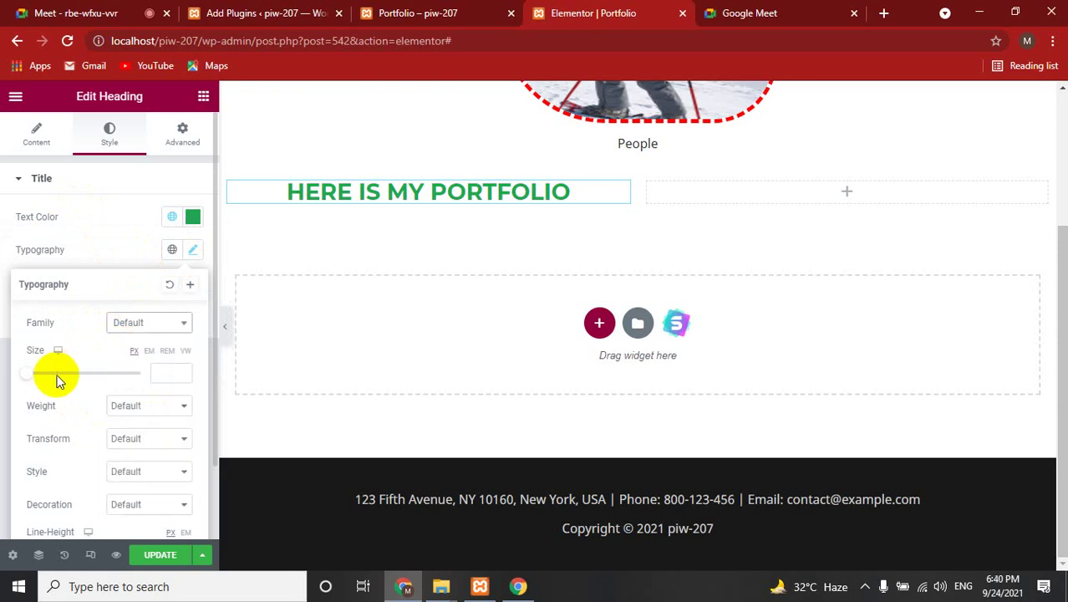
mouse_move(30, 376)
left_mouse_down()
mouse_move(60, 377)
mouse_move(49, 381)
left_mouse_up()
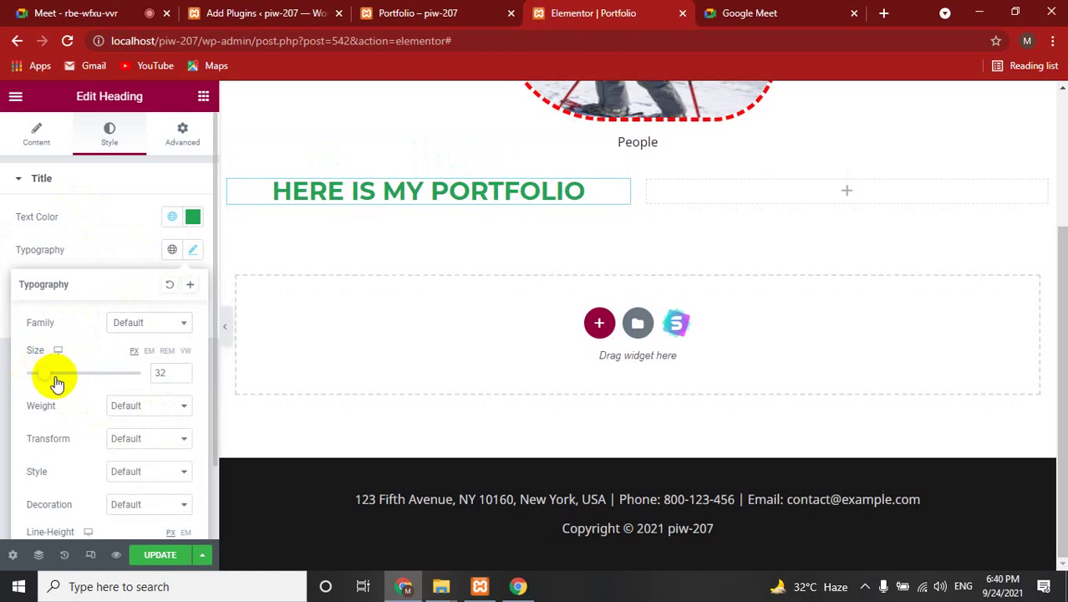
left_click_drag(56, 382, 58, 378)
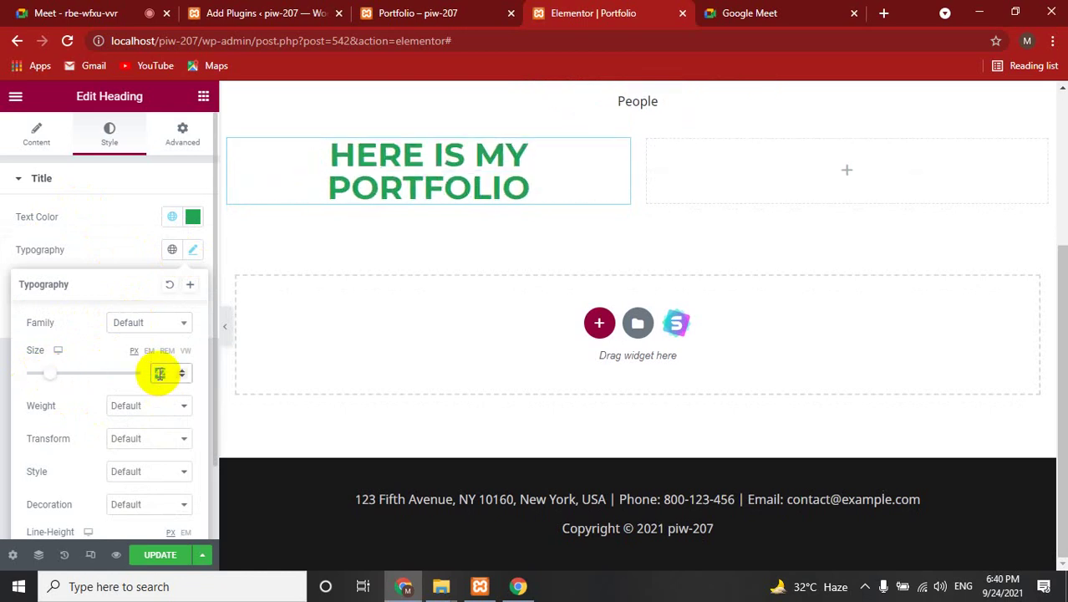
type("40")
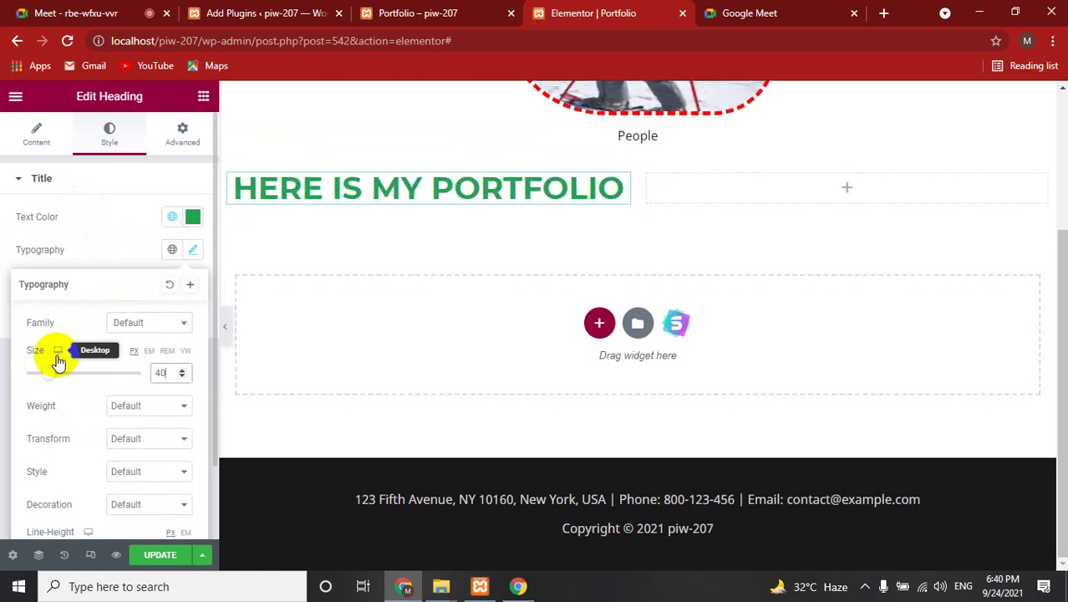
Give the heading font weight 100 and Underline decoration
left_click(134, 407)
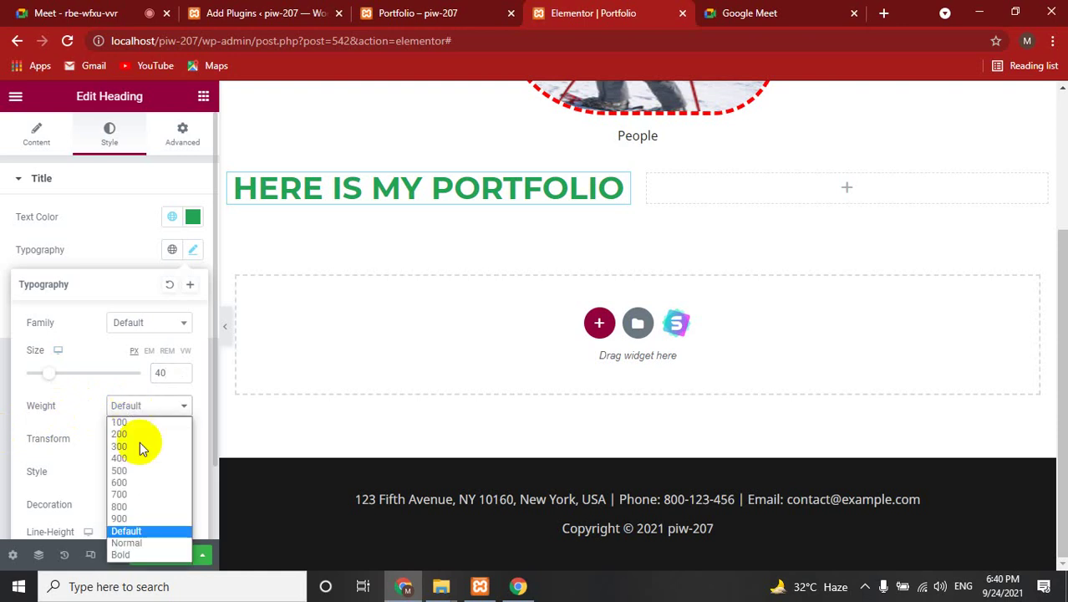
left_click(134, 556)
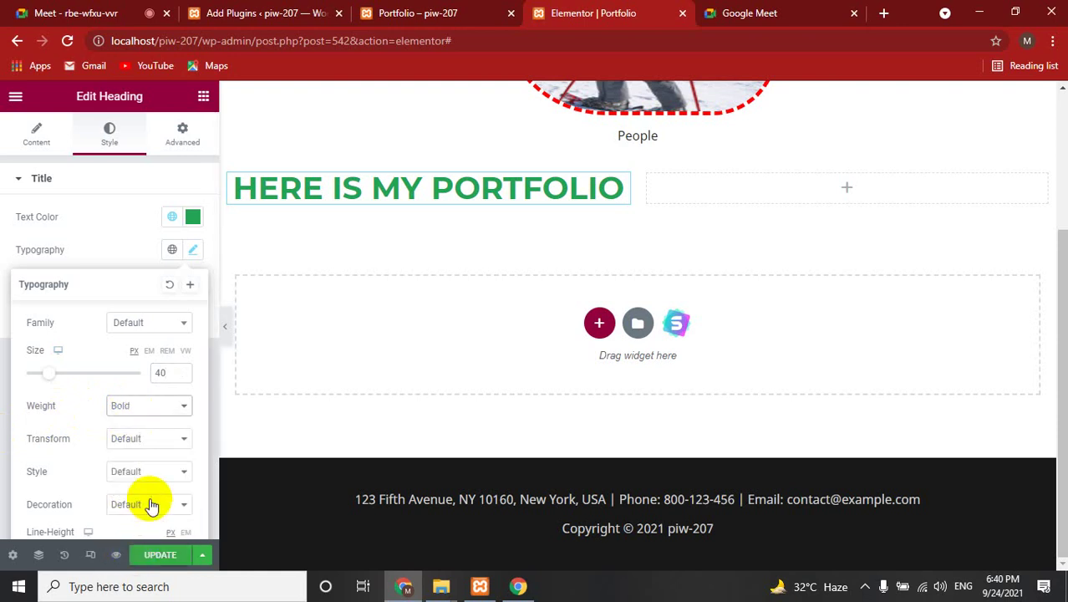
left_click(137, 407)
left_click(138, 423)
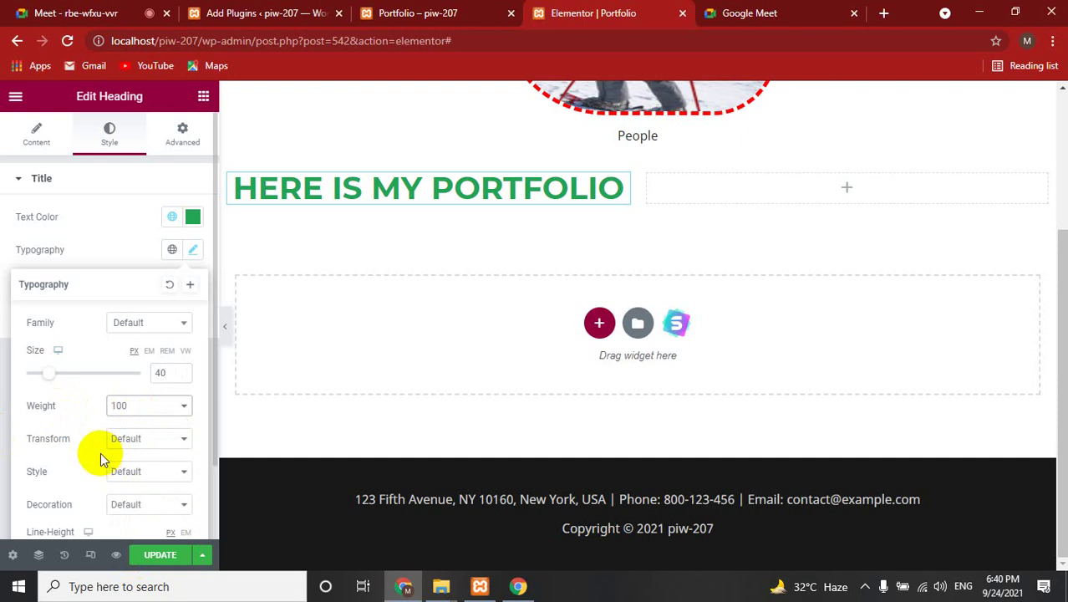
scroll(50, 455, "down", 1)
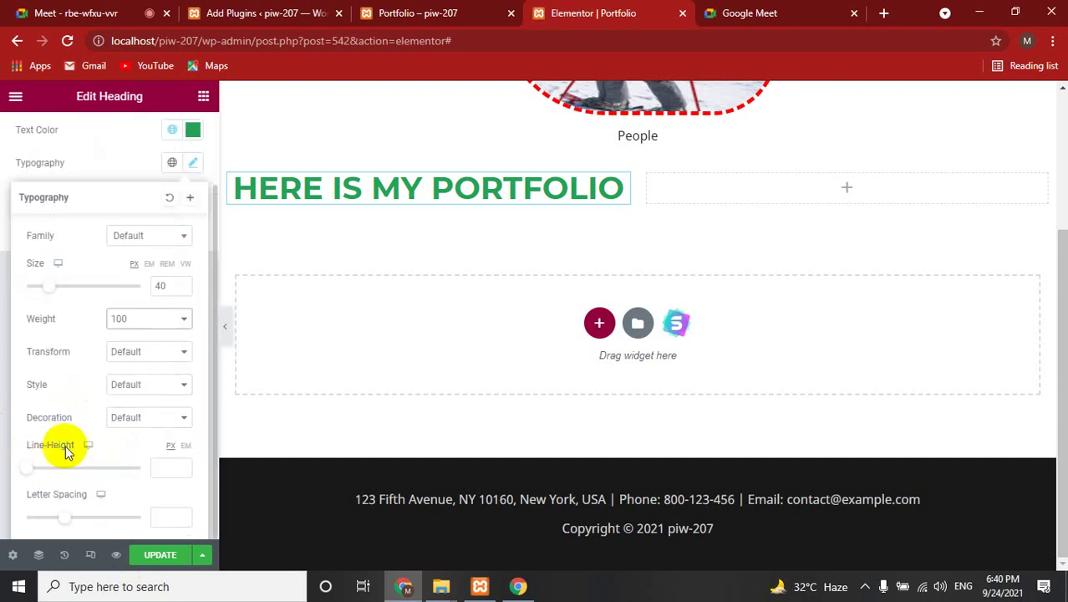
left_click(130, 385)
left_click(115, 411)
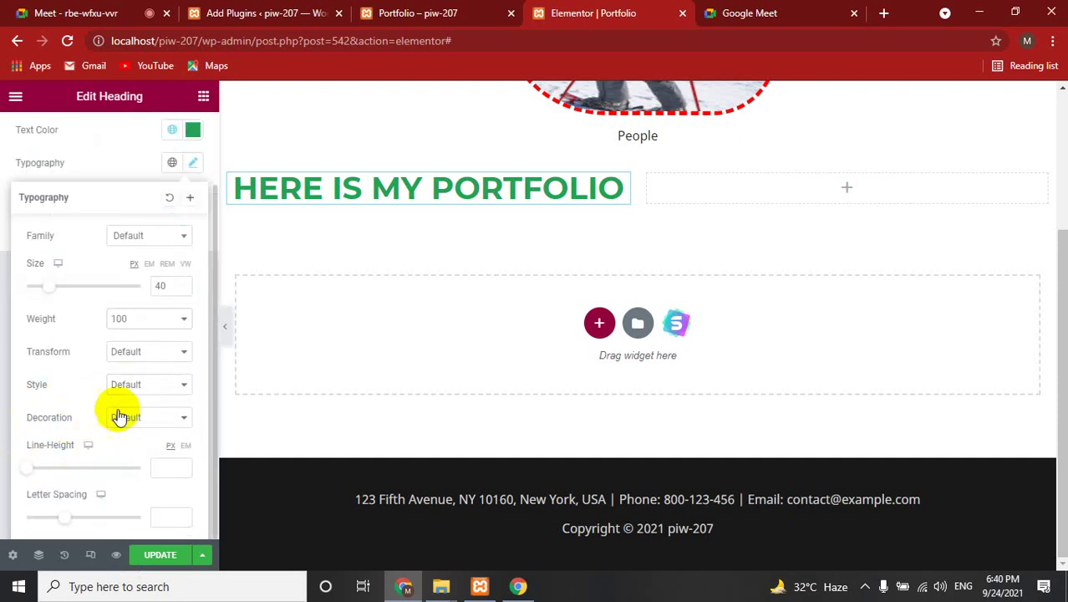
left_click(130, 417)
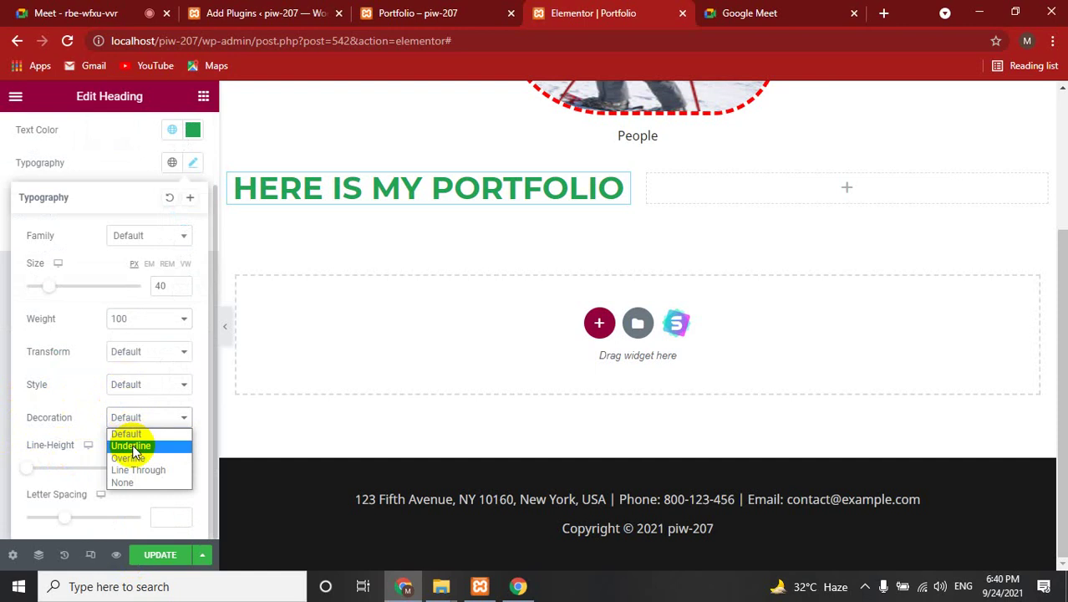
left_click(130, 445)
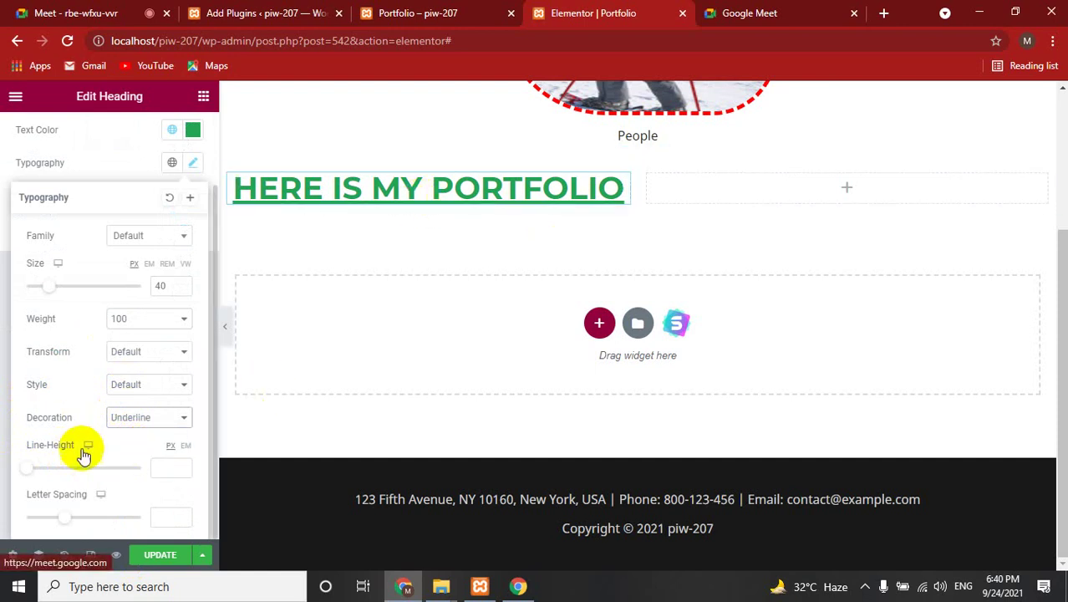
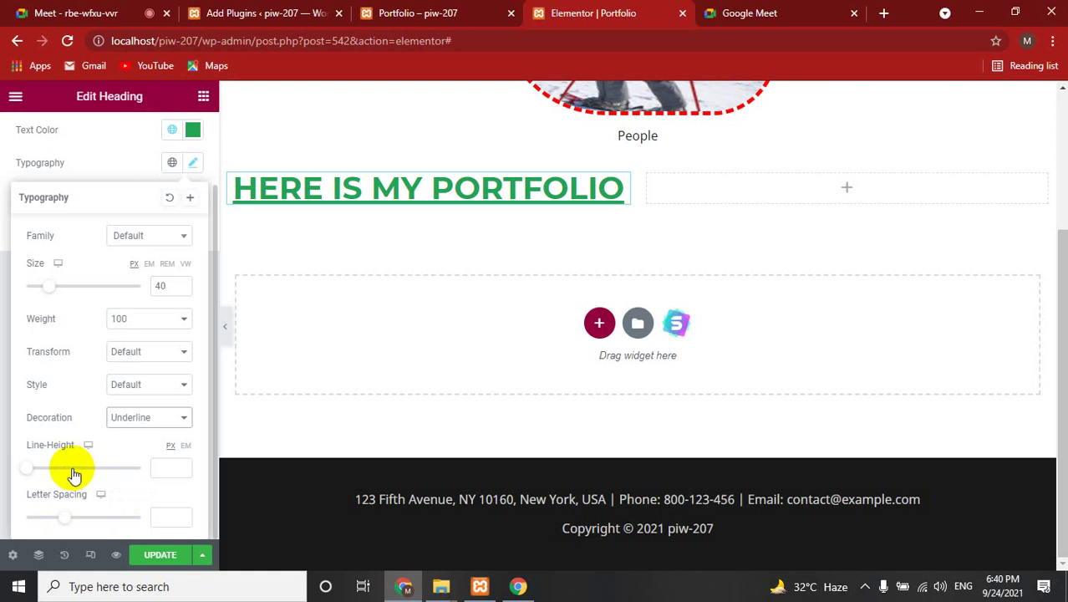
Try Overlay and Multiply blend modes on the green heading, return it to Normal, and save
left_click(3, 230)
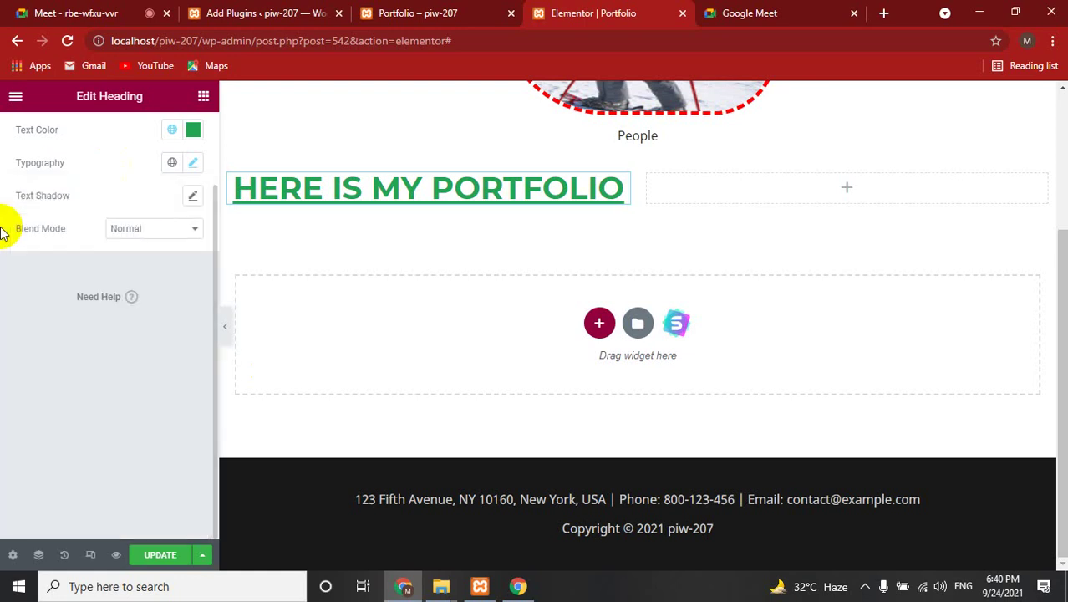
left_click(134, 232)
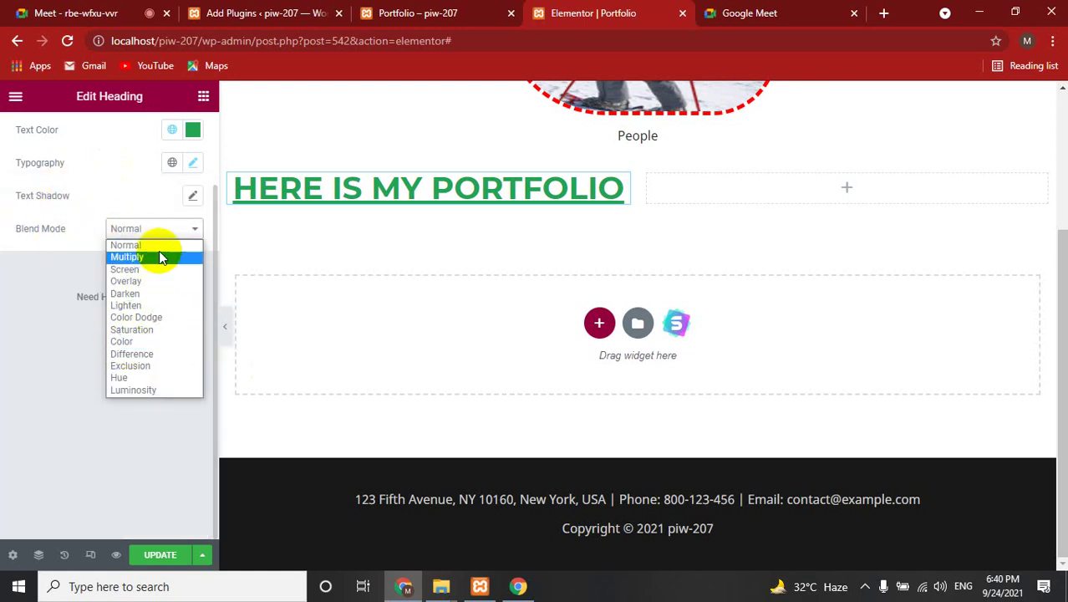
left_click(139, 282)
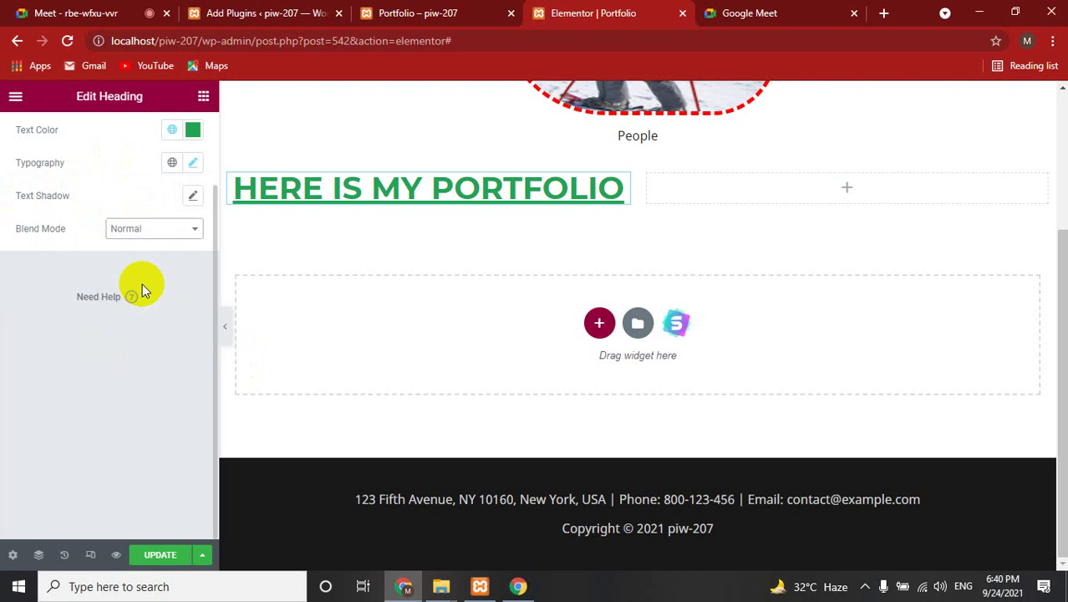
left_click(140, 322)
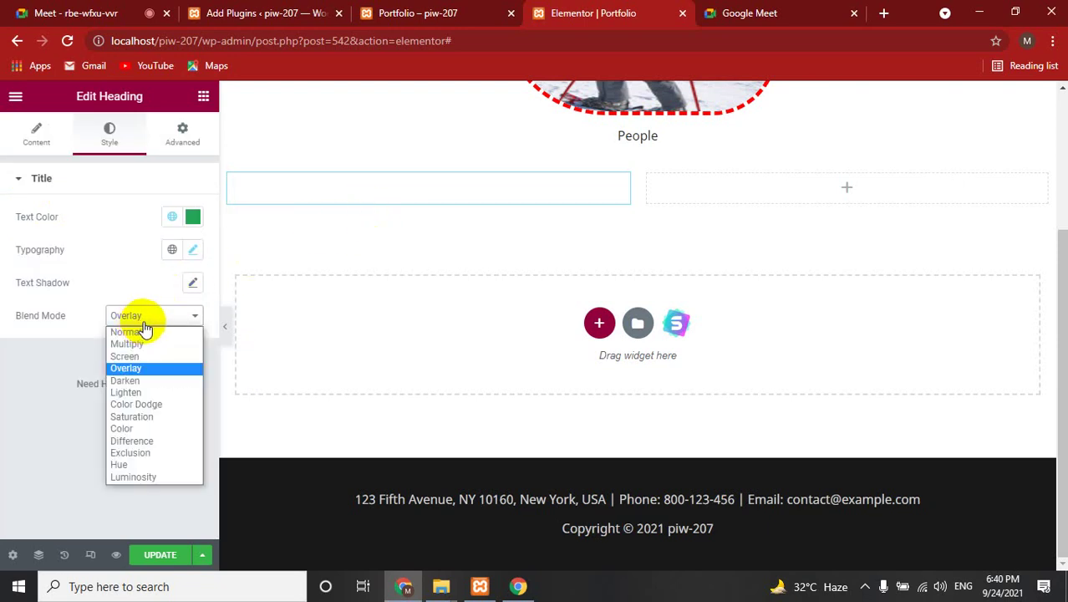
left_click(151, 332)
left_click(149, 317)
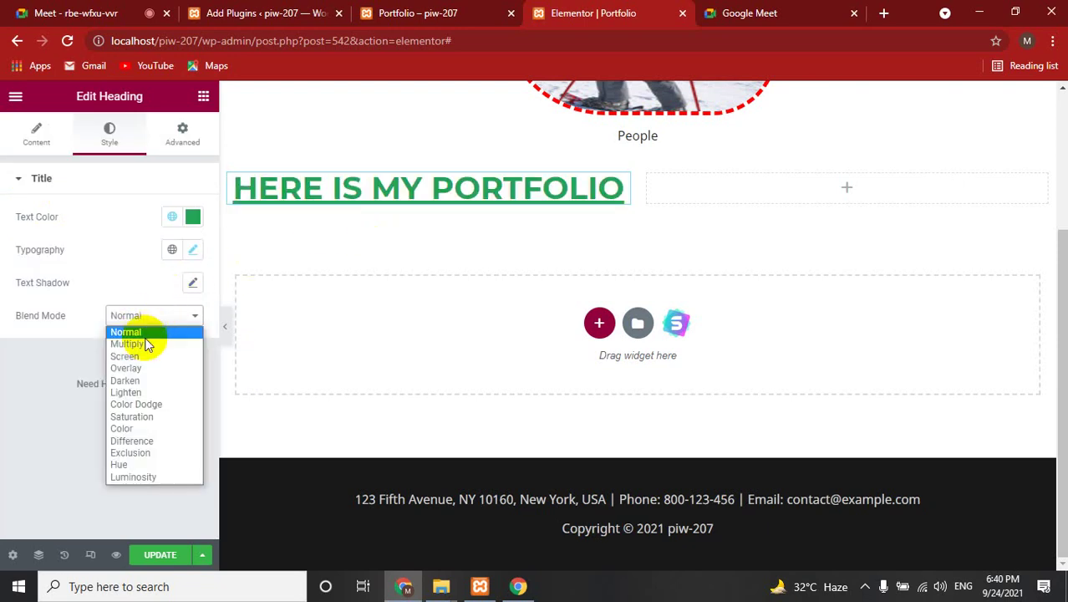
left_click(144, 343)
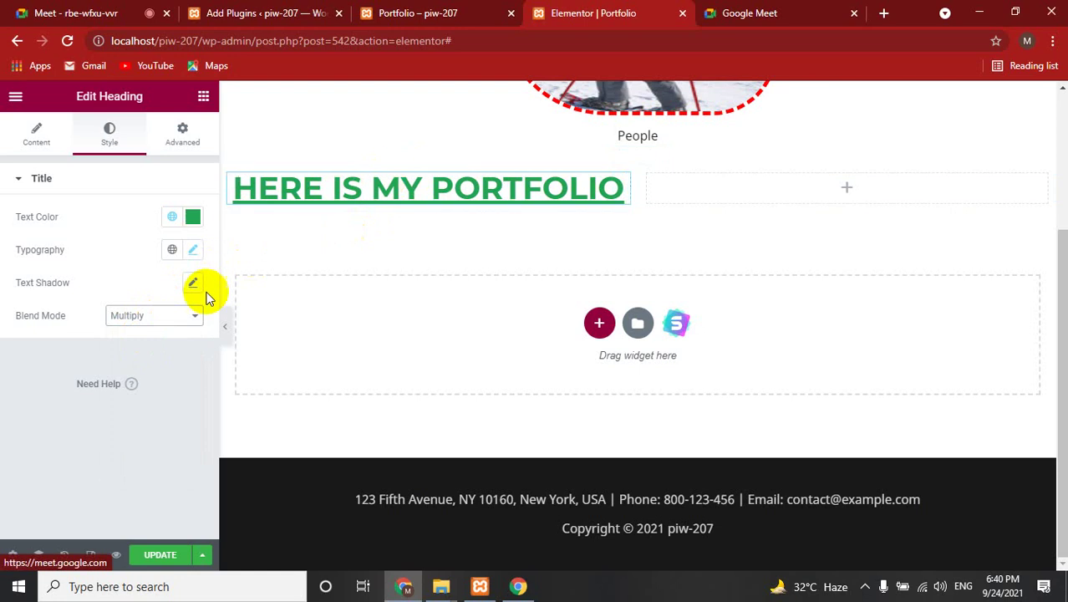
left_click(180, 315)
left_click(170, 335)
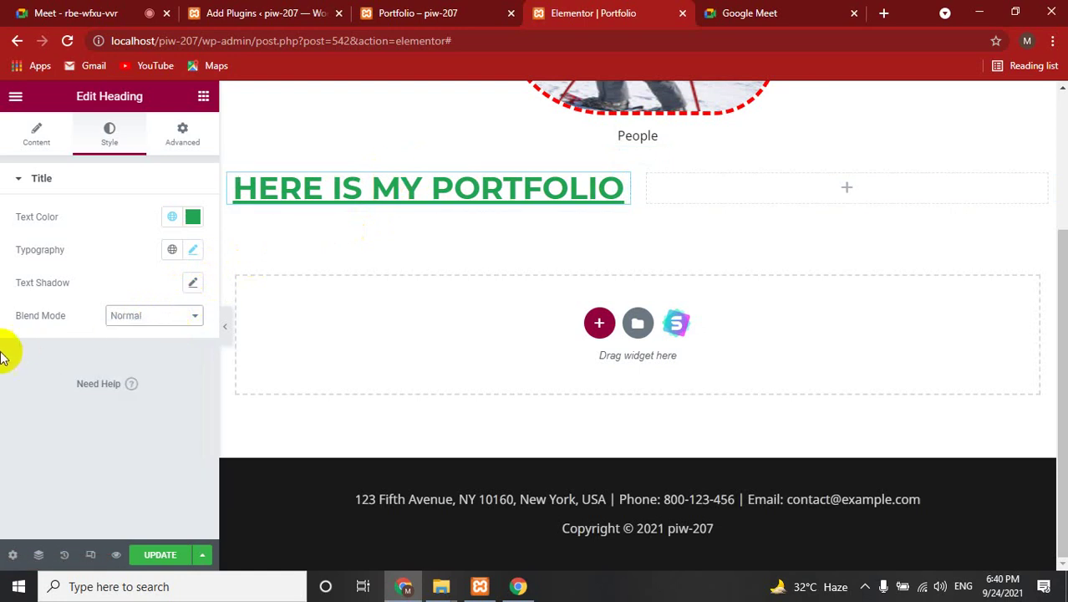
left_click(167, 558)
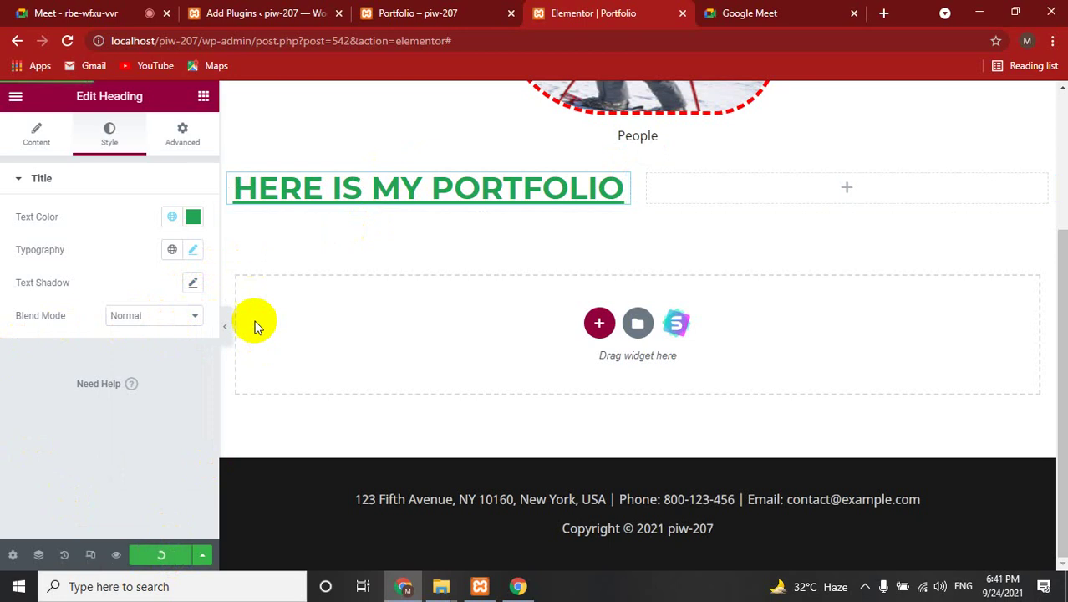
left_click(497, 8)
left_click(67, 40)
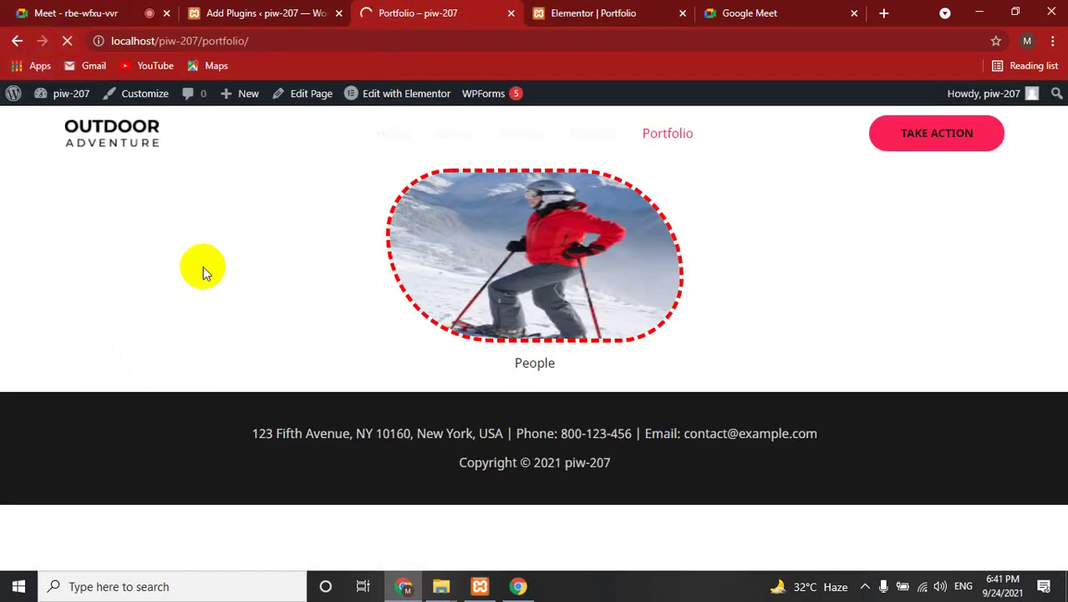
left_click(589, 13)
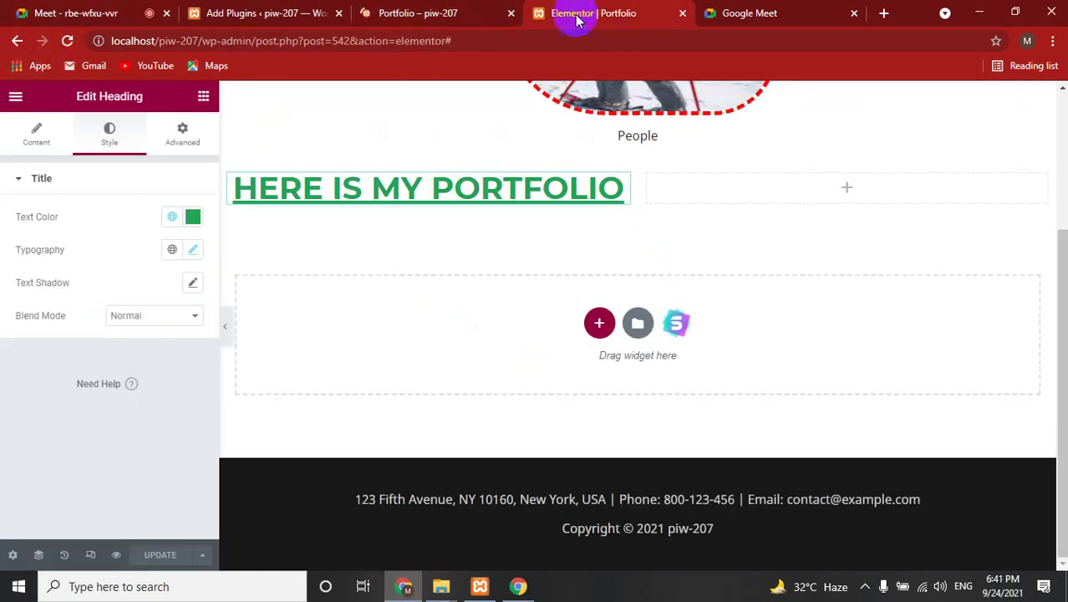
left_click(433, 12)
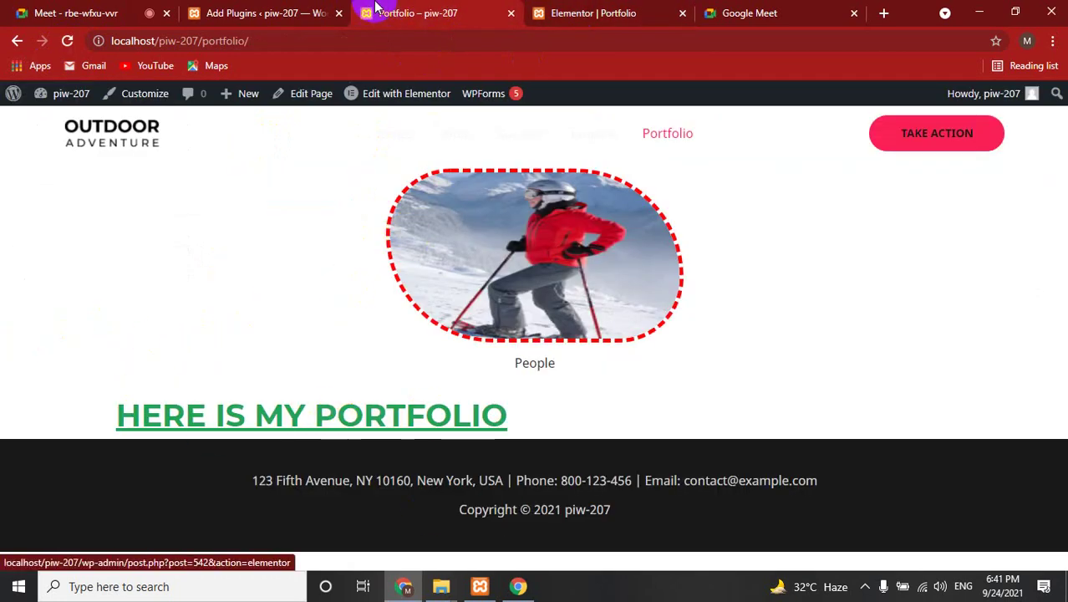
left_click(618, 10)
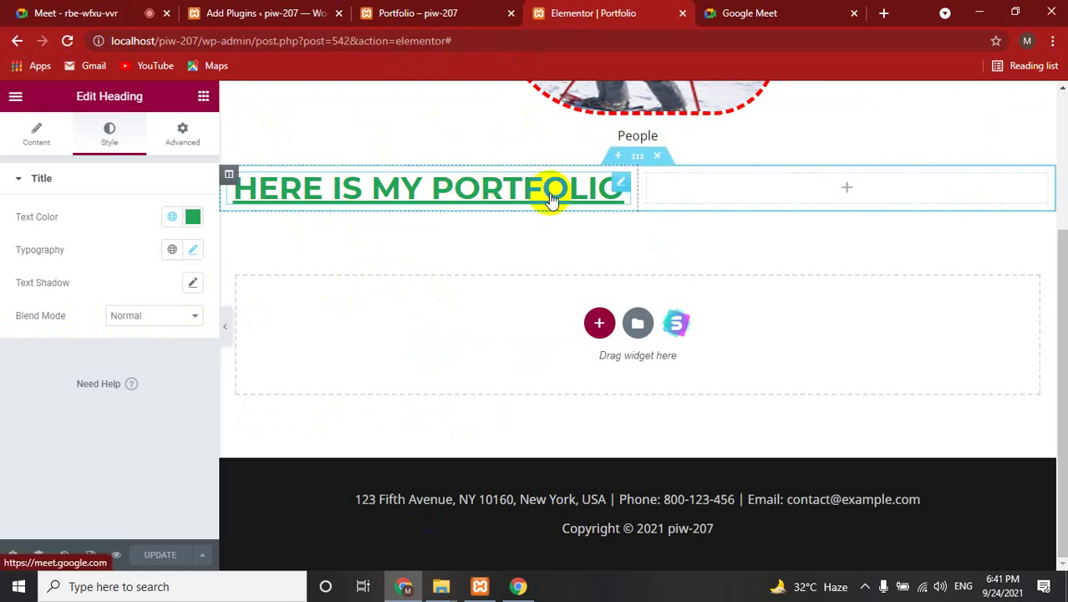
Place an Image widget in the right column showing outdoor-image-01.jpg, the blue-jacket skier
left_click(844, 189)
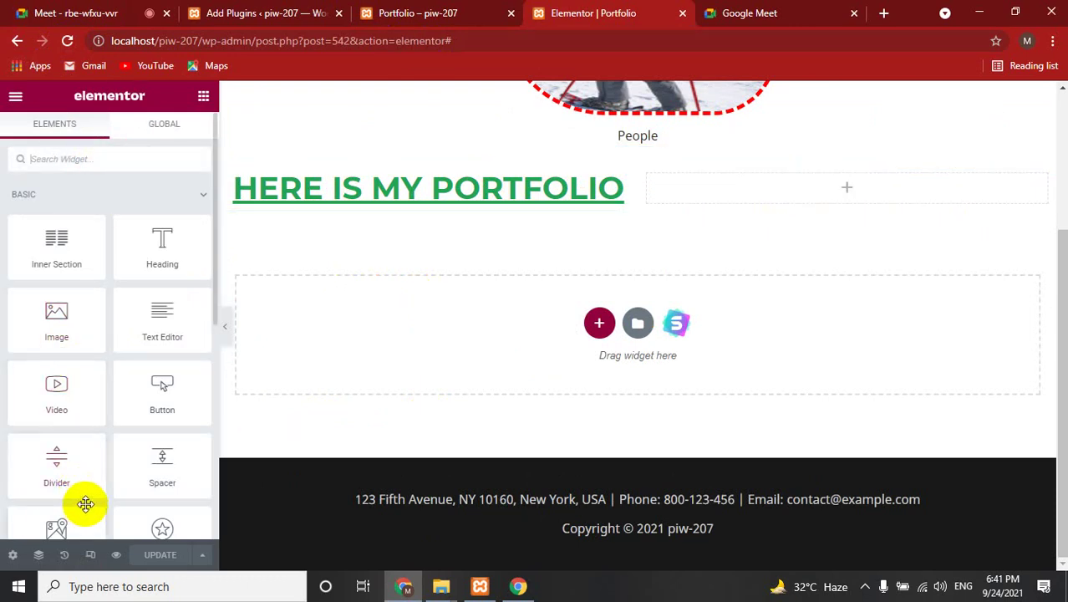
mouse_move(65, 316)
left_mouse_down()
mouse_move(871, 209)
mouse_move(856, 192)
left_mouse_up()
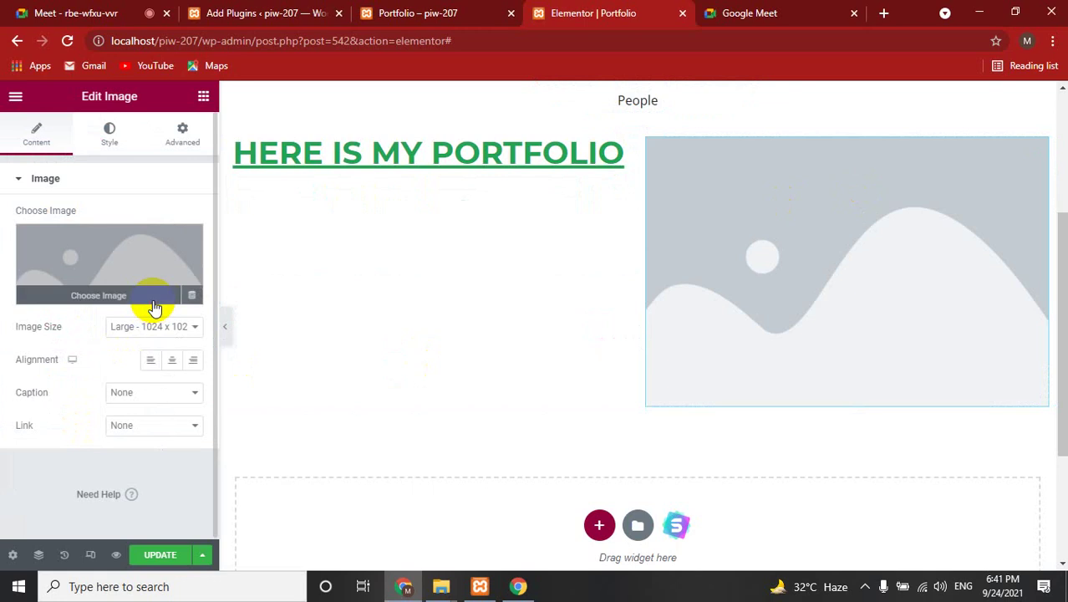
left_click(153, 301)
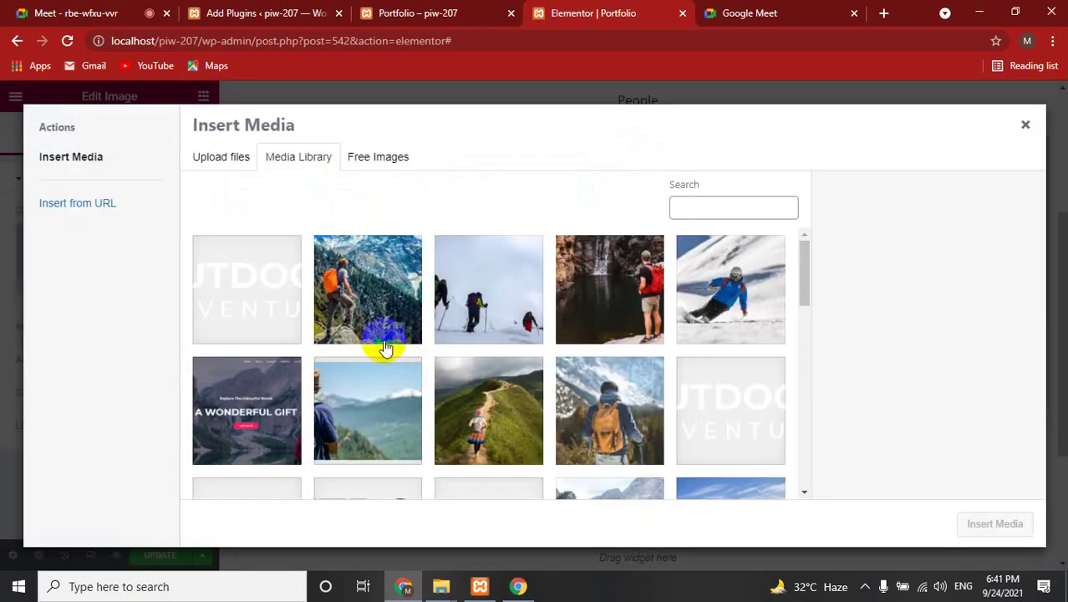
left_click(725, 288)
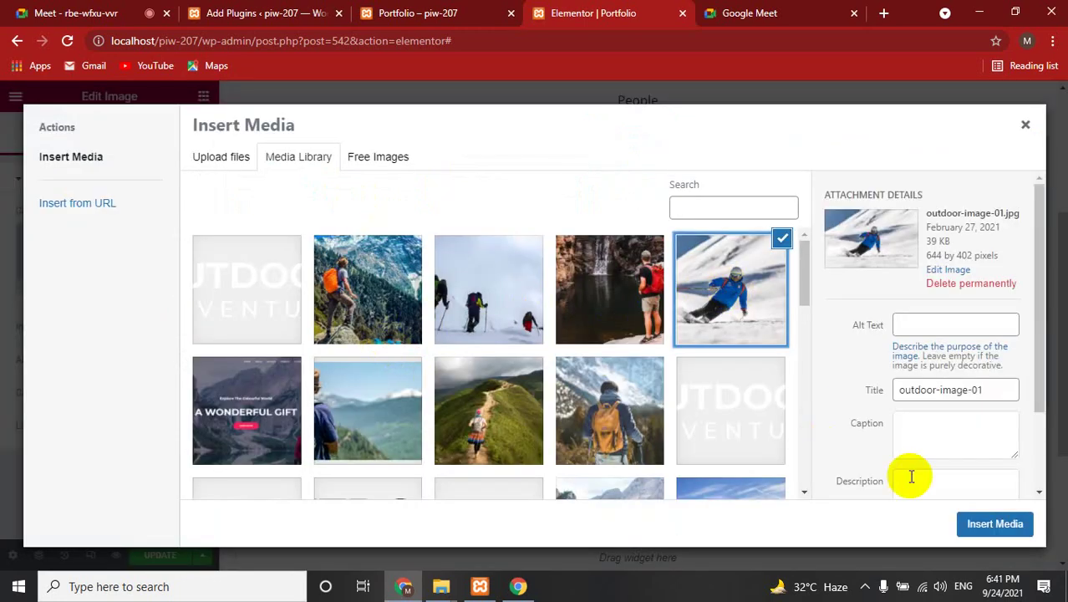
left_click(990, 523)
Save the page with the skier photo in place
scroll(421, 279, "up", 2)
scroll(421, 277, "up", 1)
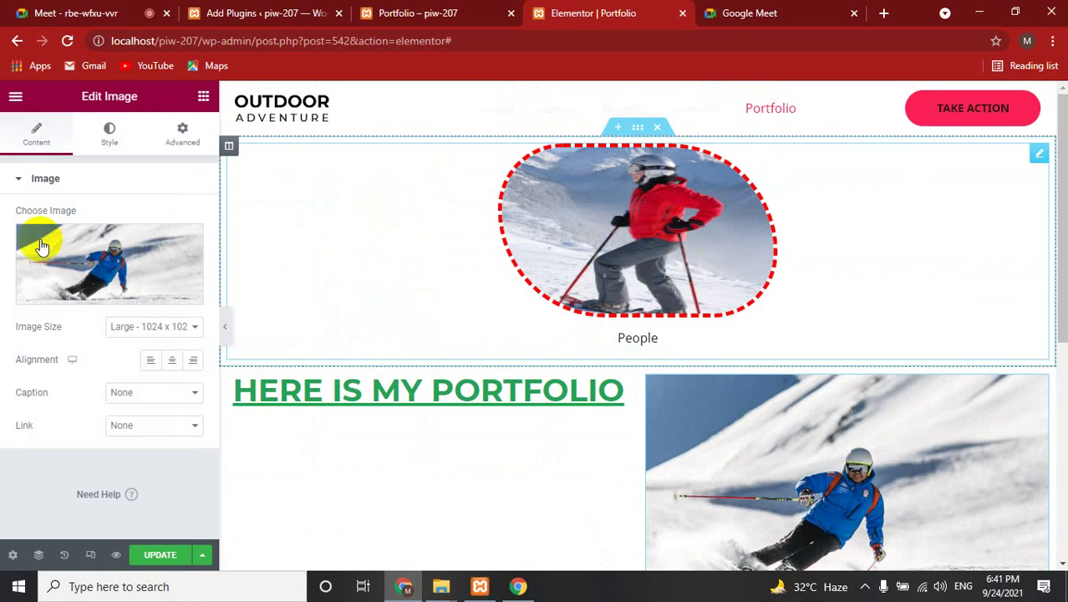
mouse_move(28, 253)
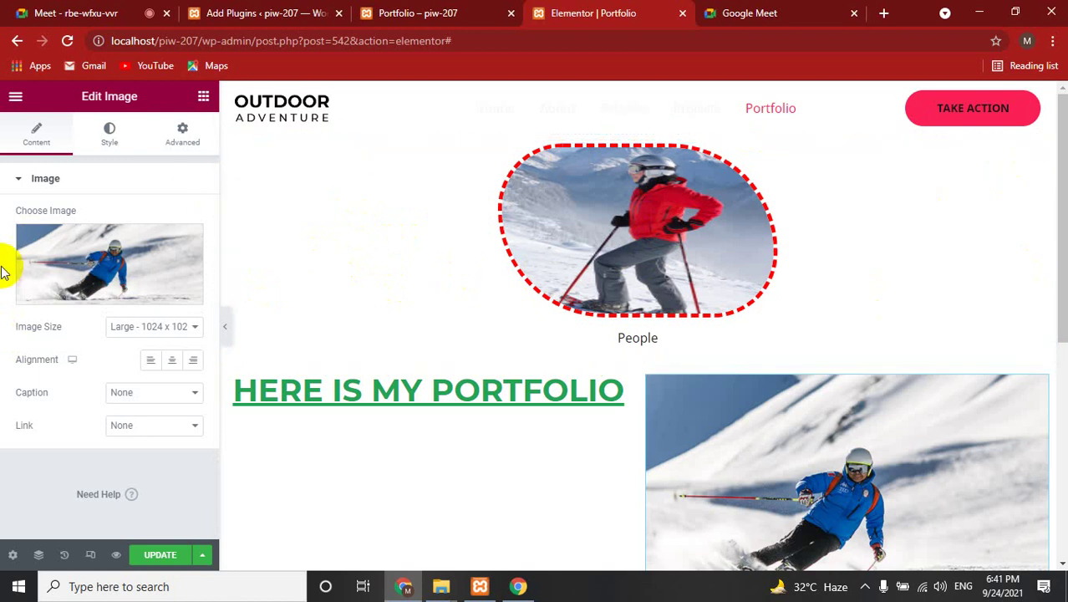
scroll(753, 483, "down", 2)
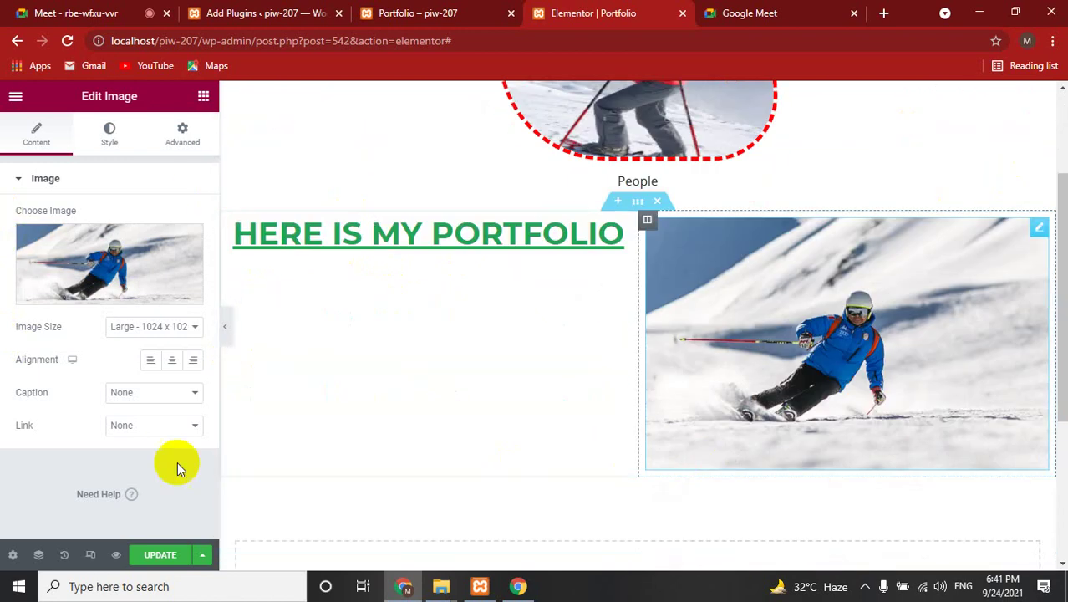
left_click(141, 551)
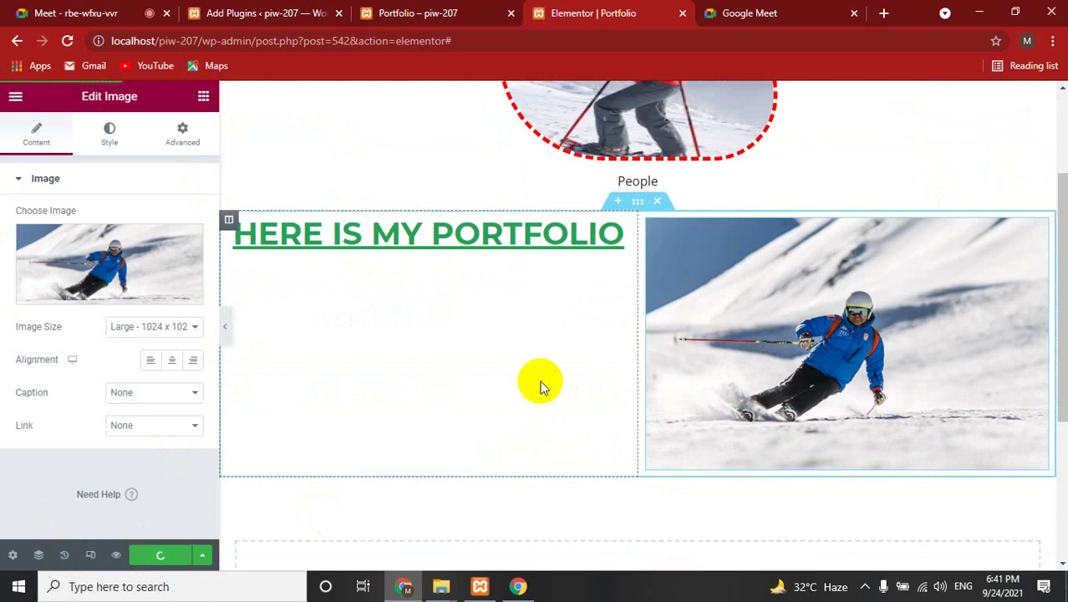
scroll(546, 351, "up", 2)
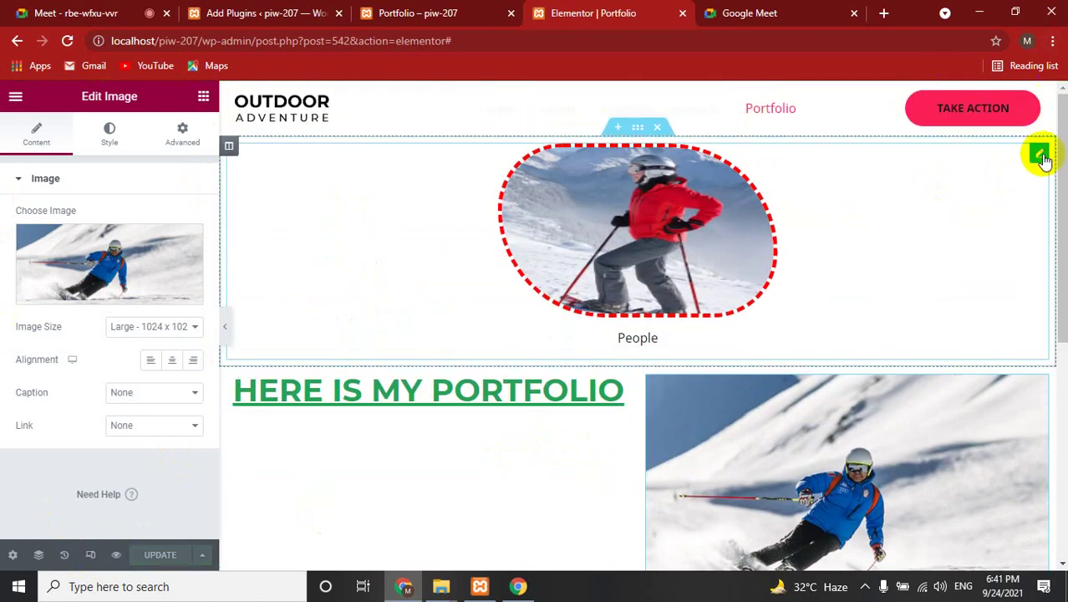
Select the People section holding the top skier image
left_click(1041, 156)
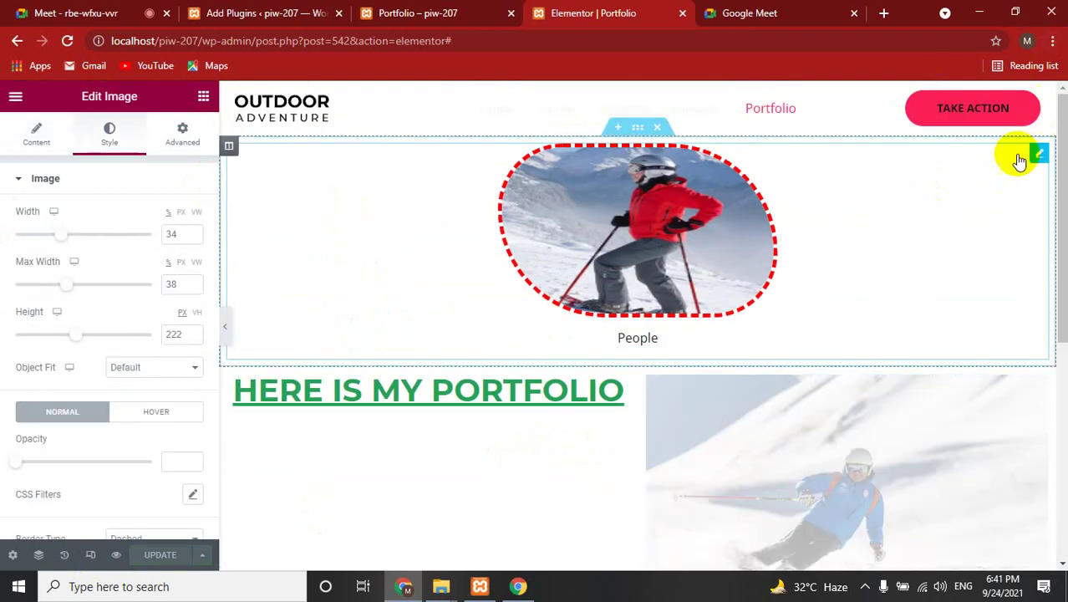
left_click(38, 137)
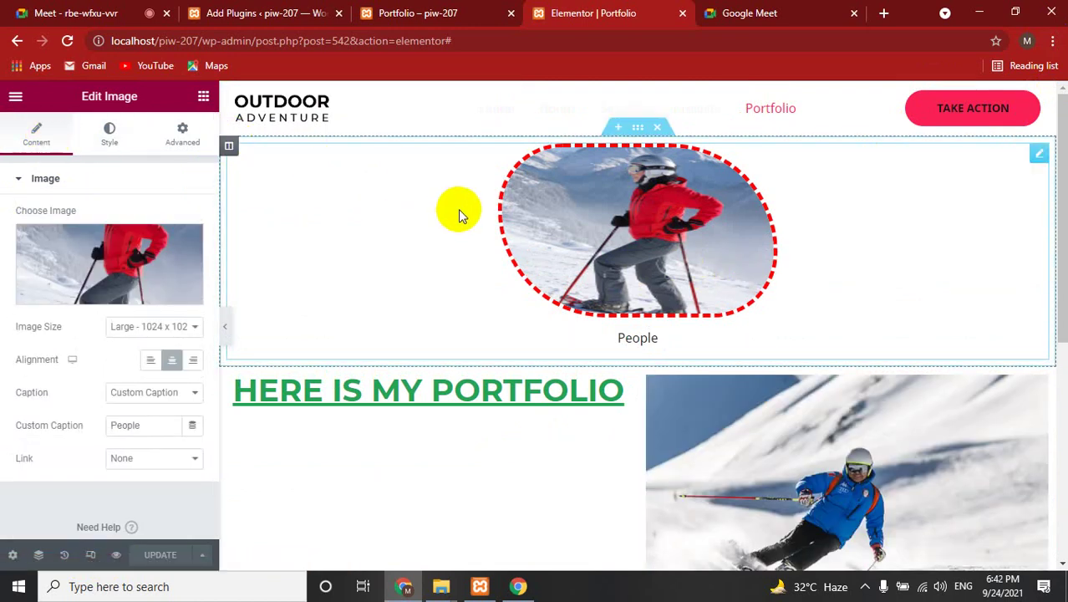
left_click(230, 148)
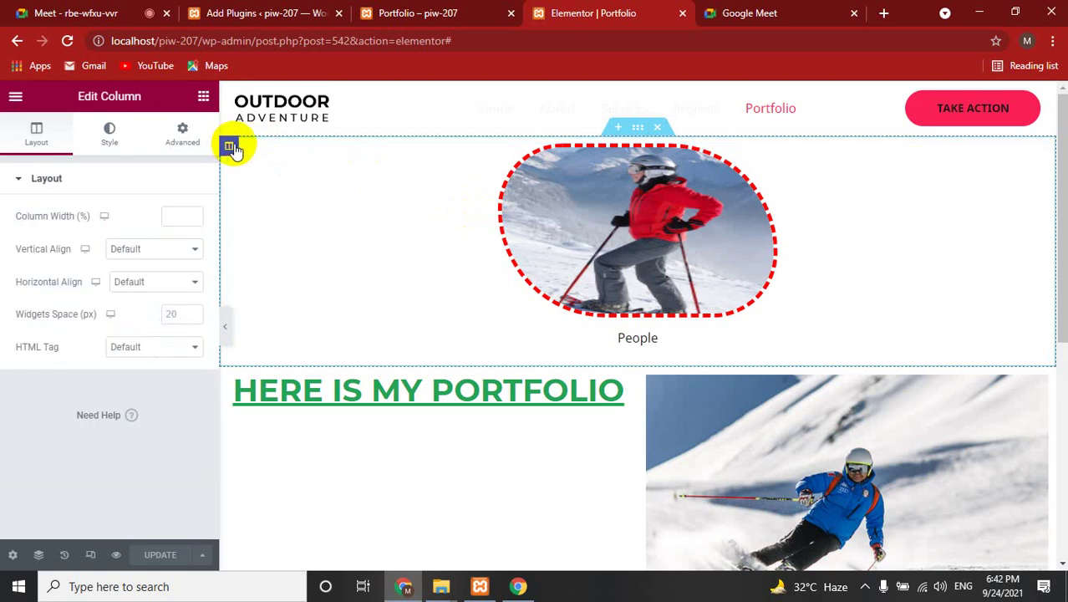
left_click(637, 128)
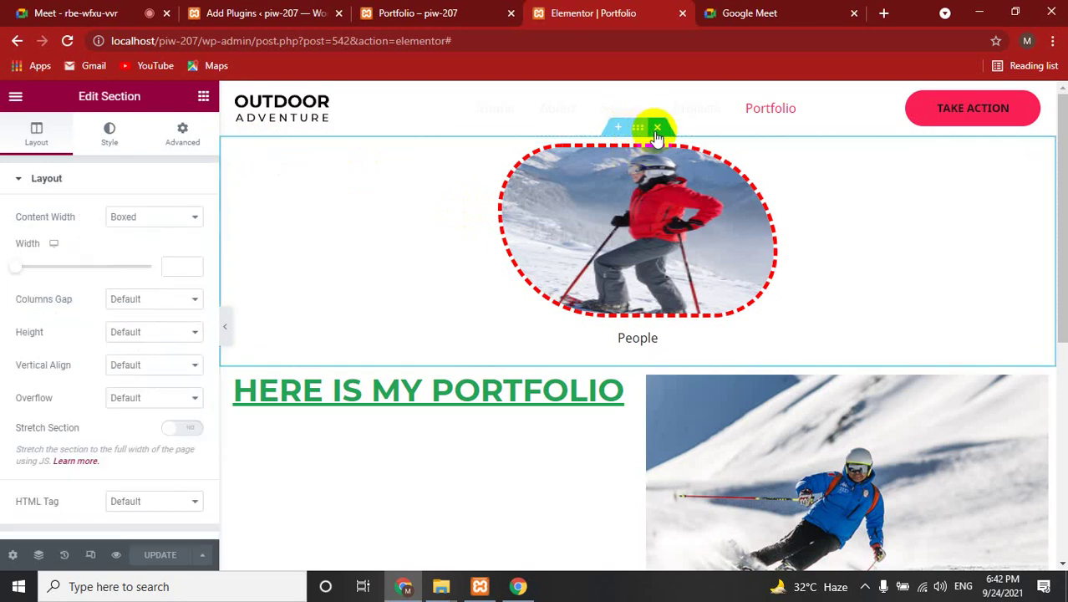
Insert a new single-column section above the People section
left_click(618, 129)
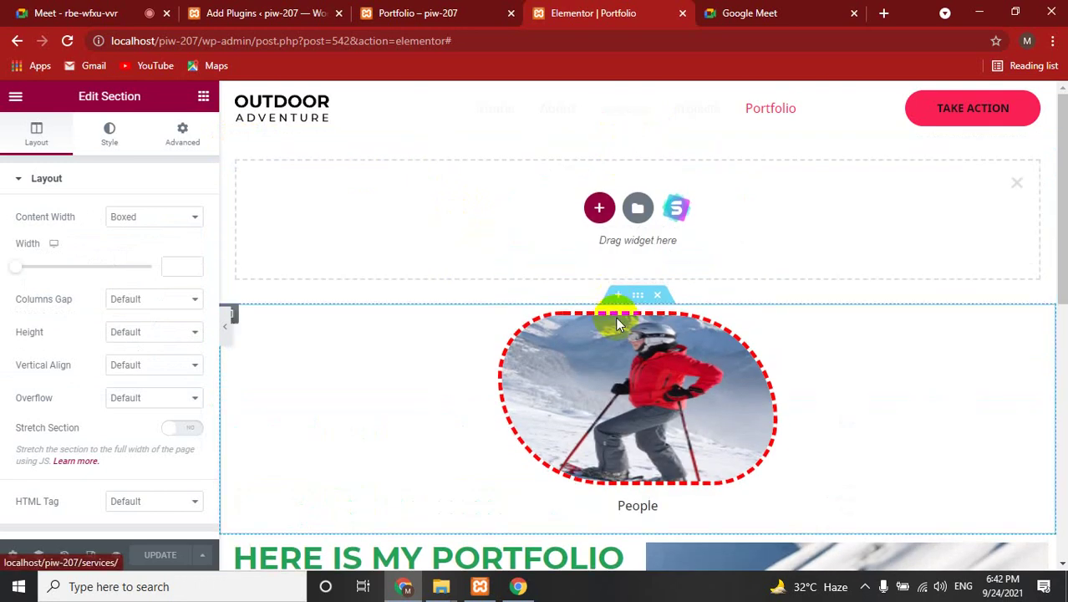
left_click(599, 208)
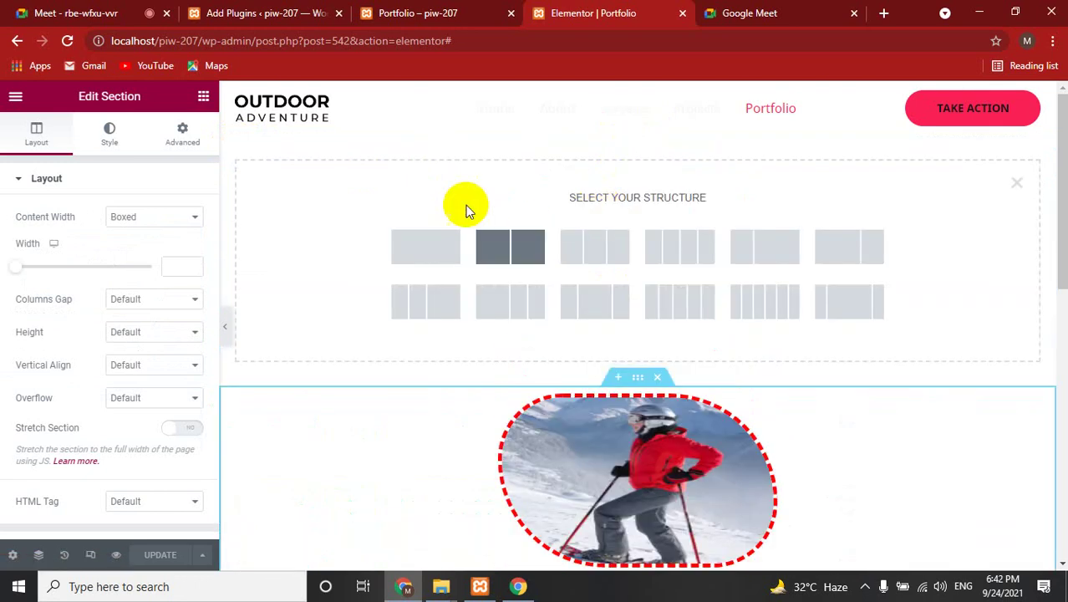
left_click(425, 248)
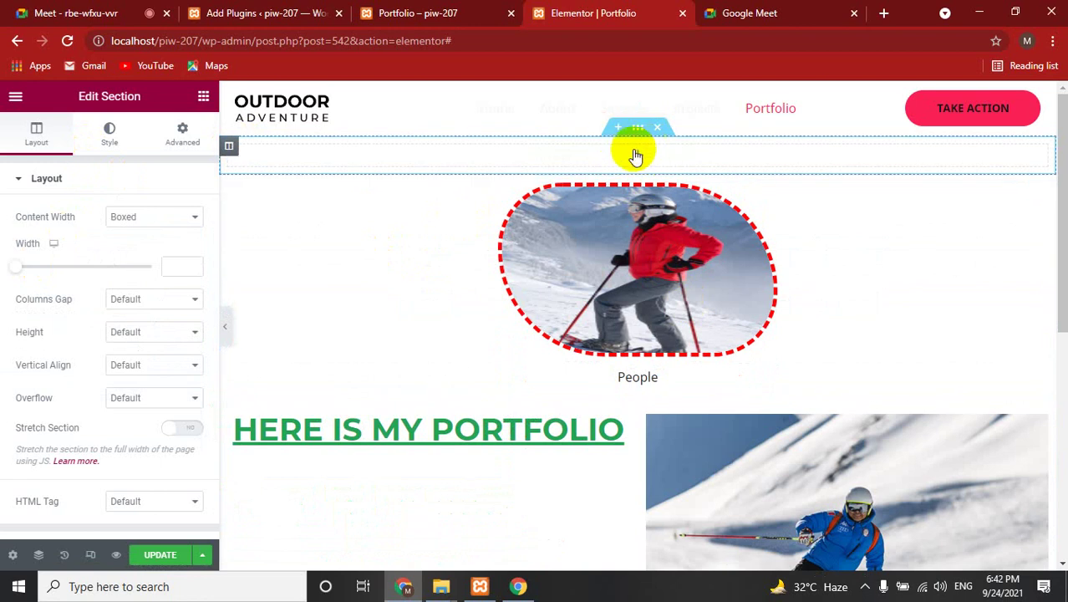
left_click(517, 159)
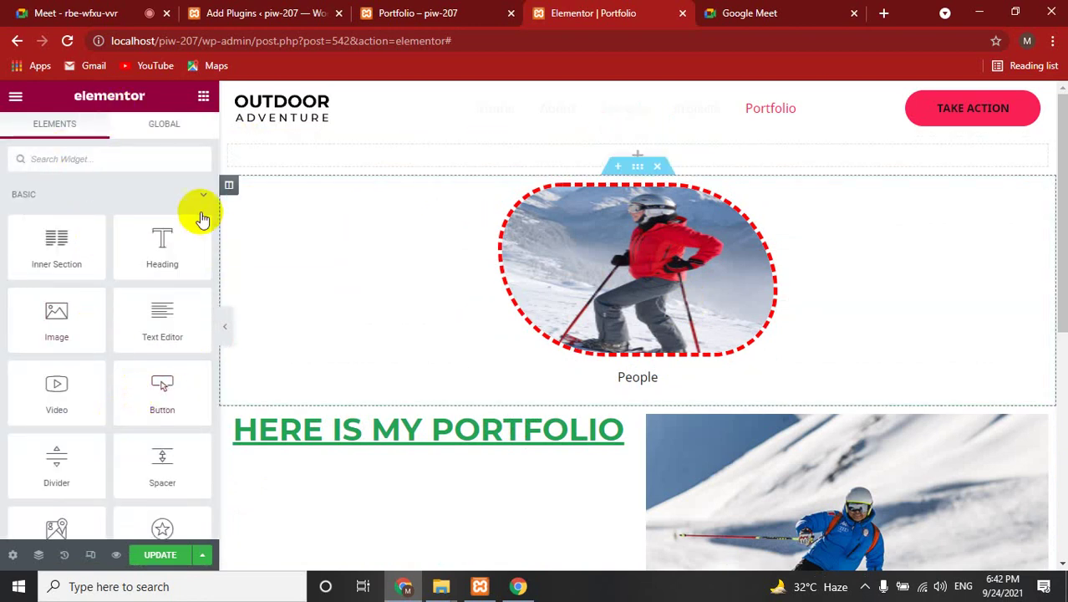
Drop an Image Carousel widget into the new top section
left_click_drag(214, 182, 211, 366)
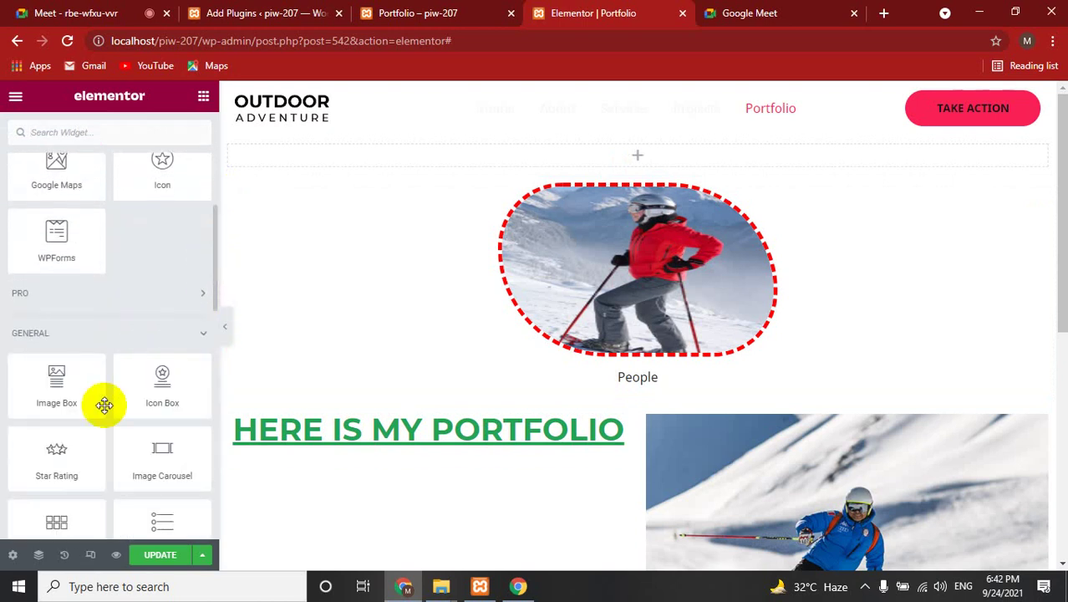
scroll(66, 339, "down", 2)
left_click_drag(182, 302, 625, 155)
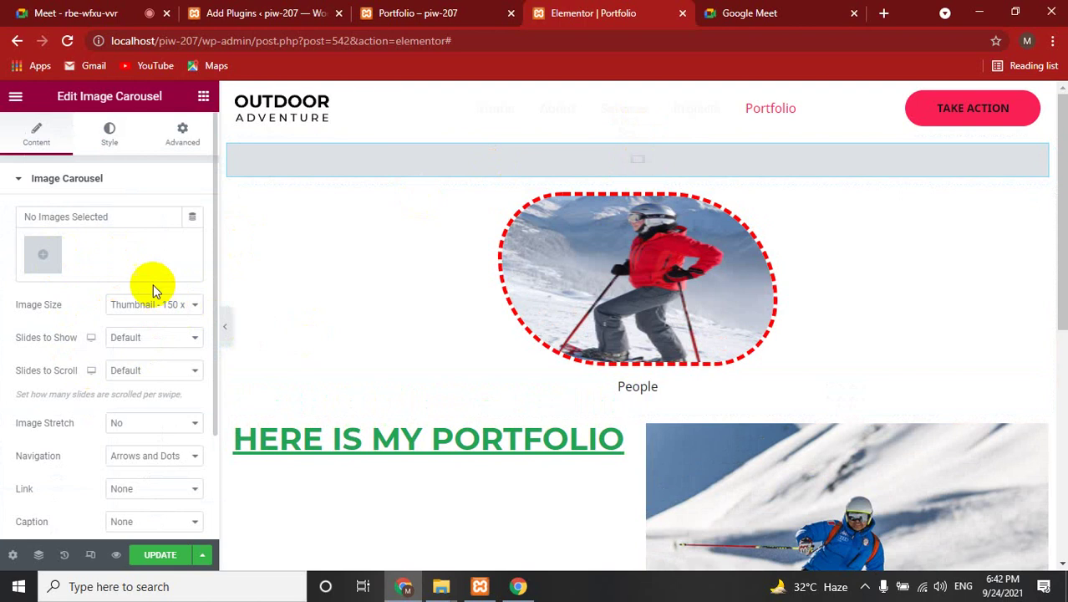
Pick the Wonderful Gift, hammock and trail-walking photos and insert them as the carousel gallery
left_click(43, 259)
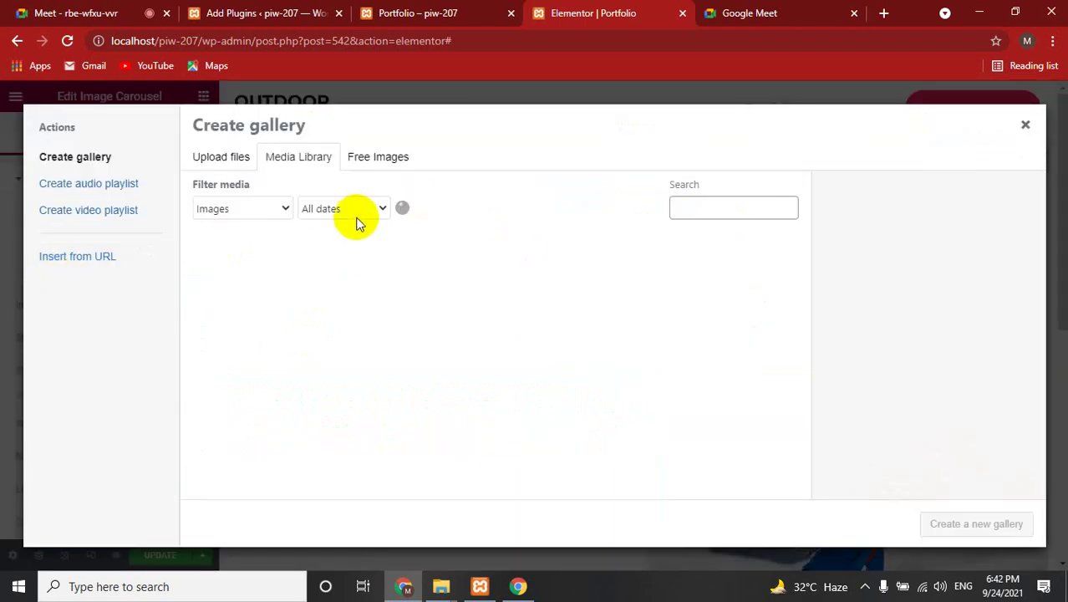
scroll(401, 359, "down", 5)
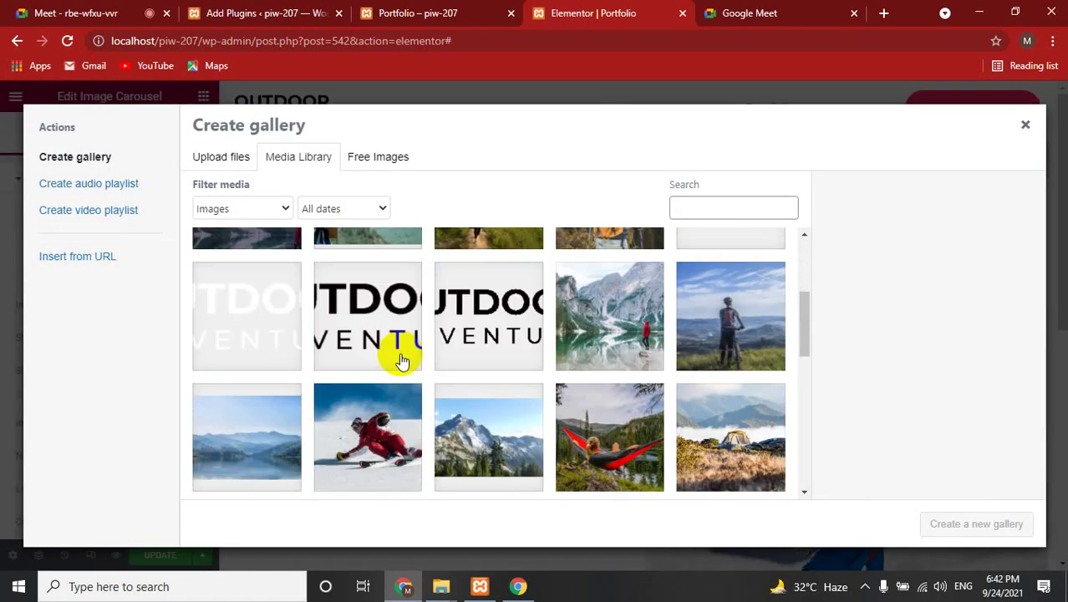
scroll(352, 370, "up", 2)
left_click(249, 314)
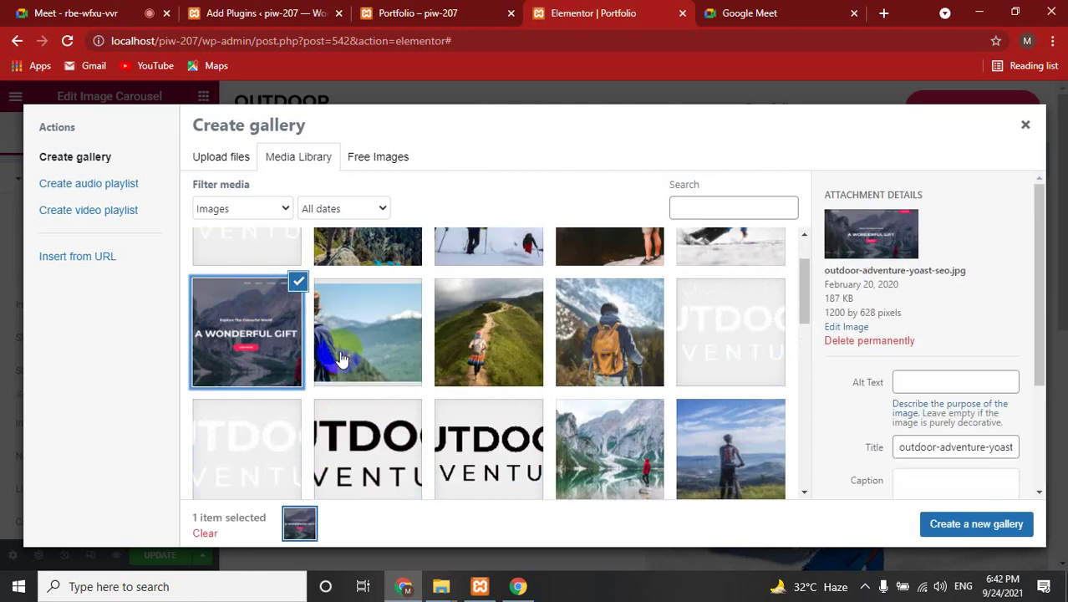
left_click(488, 332)
scroll(483, 381, "down", 2)
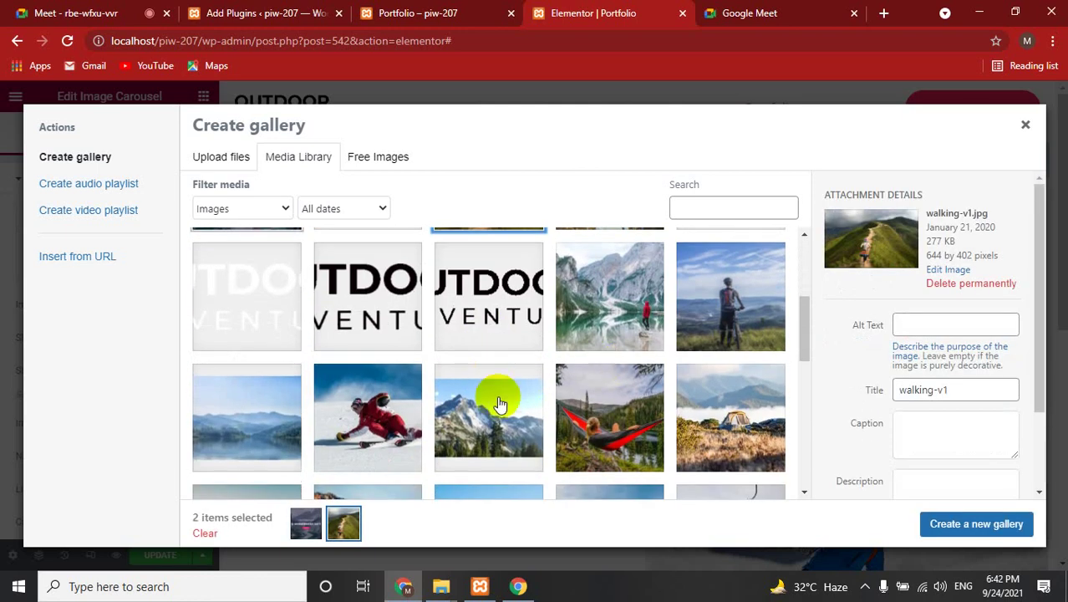
left_click(620, 465)
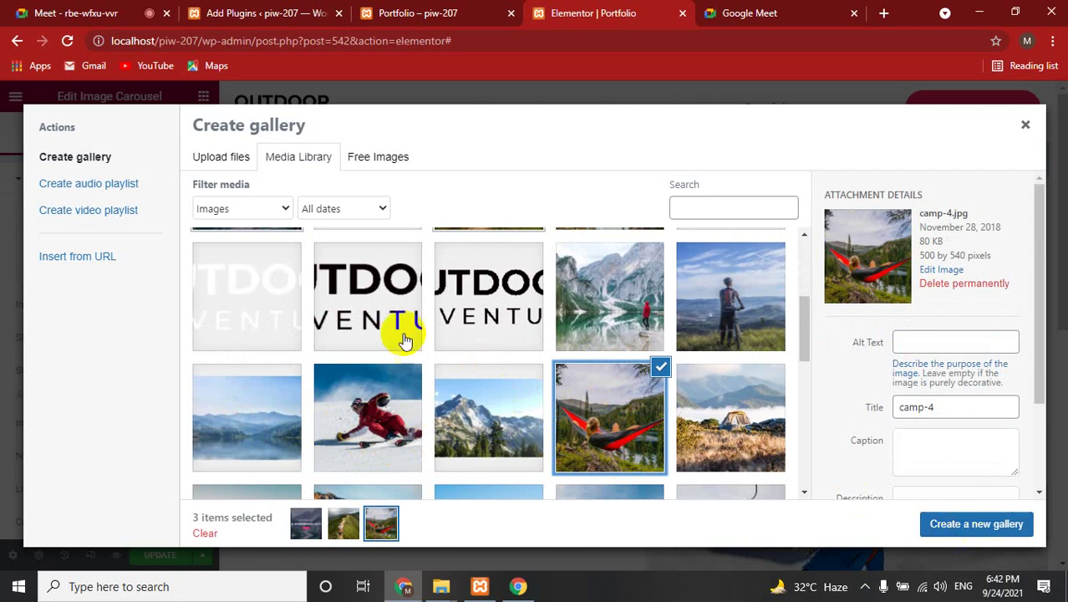
scroll(401, 341, "up", 1)
scroll(507, 334, "up", 1)
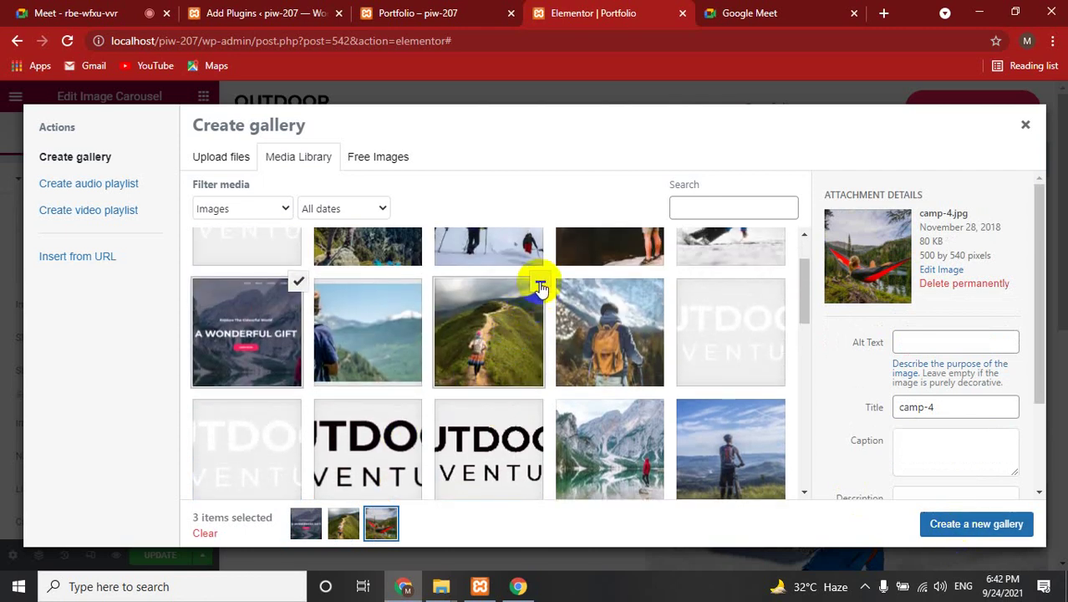
left_click(541, 288)
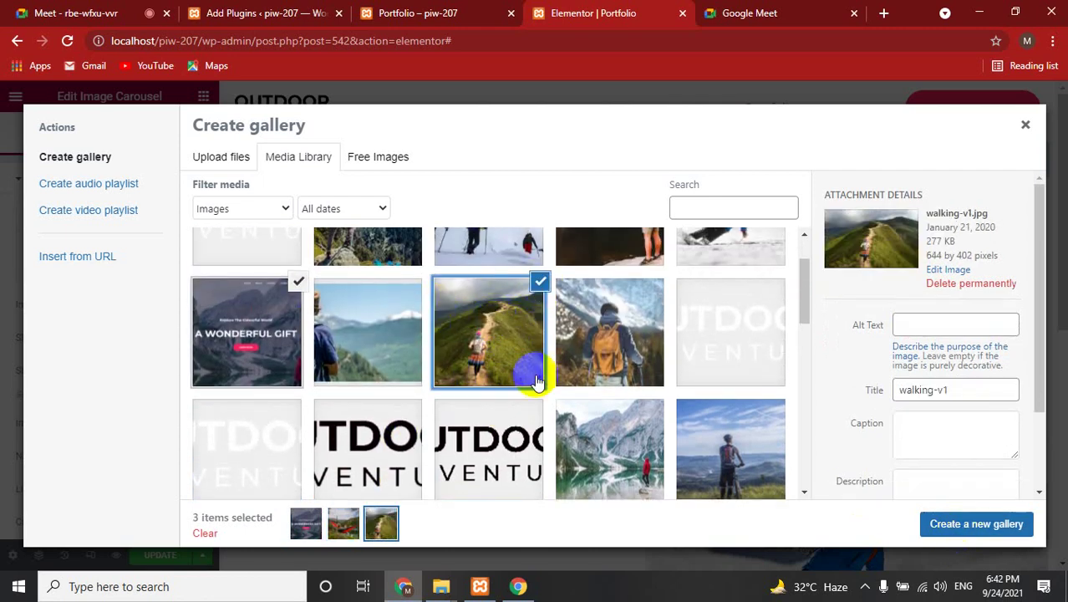
scroll(531, 393, "down", 2)
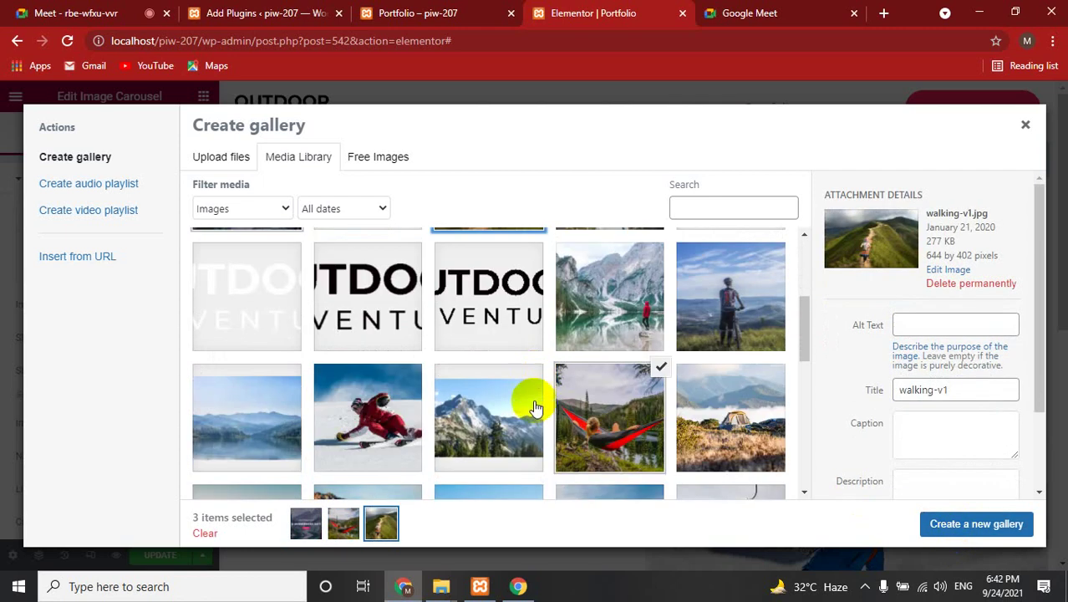
left_click(960, 525)
left_click(1003, 521)
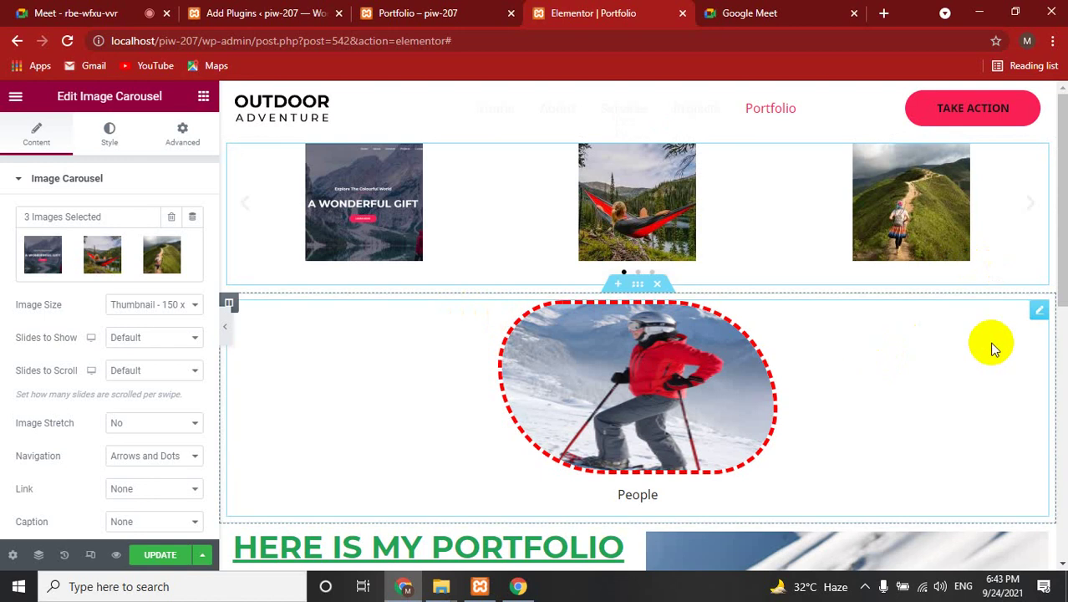
Save the page with the carousel and switch to the live Portfolio tab
left_click(230, 305)
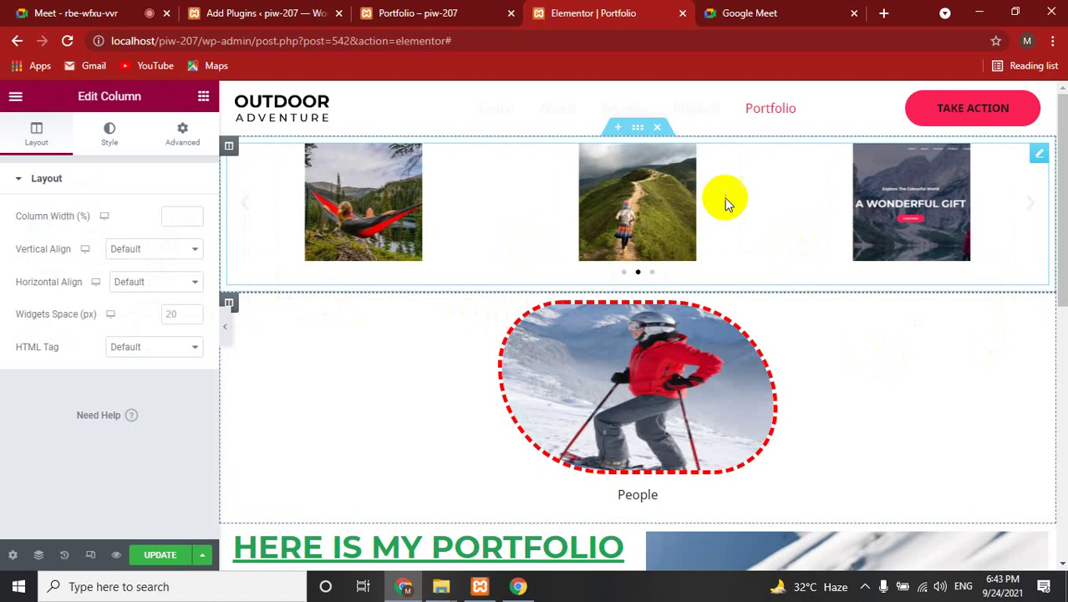
left_click(146, 554)
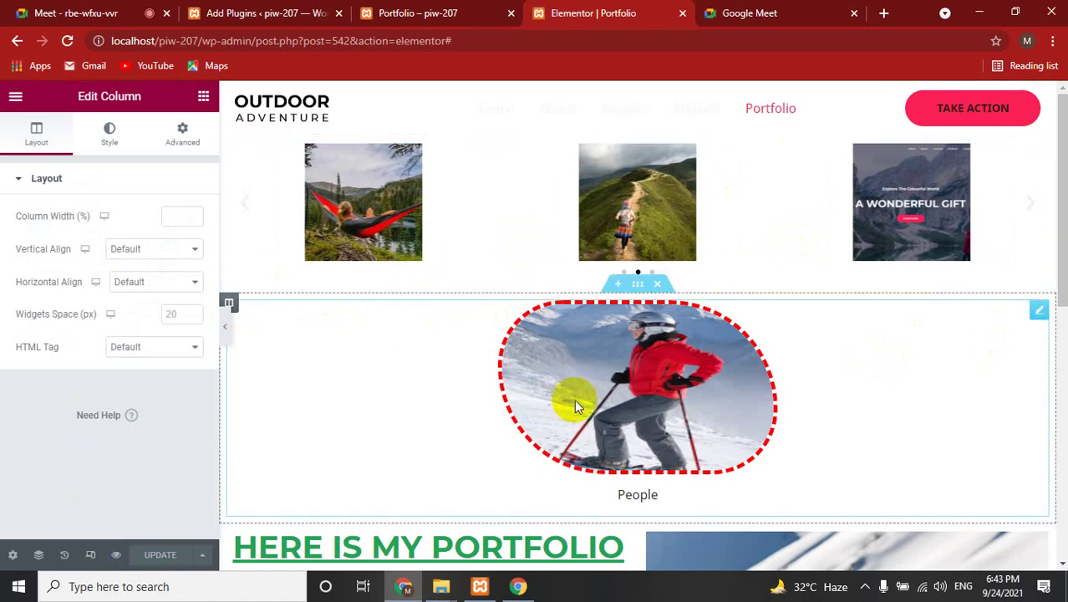
left_click(390, 9)
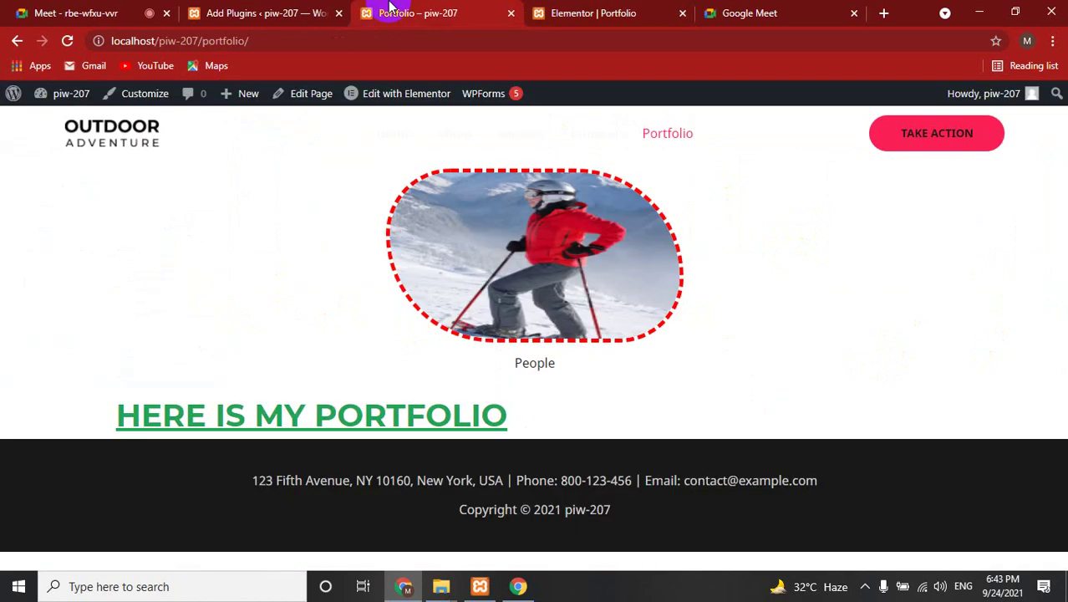
Reload the live Portfolio page to see the carousel, then return to the Elementor tab
left_click(67, 41)
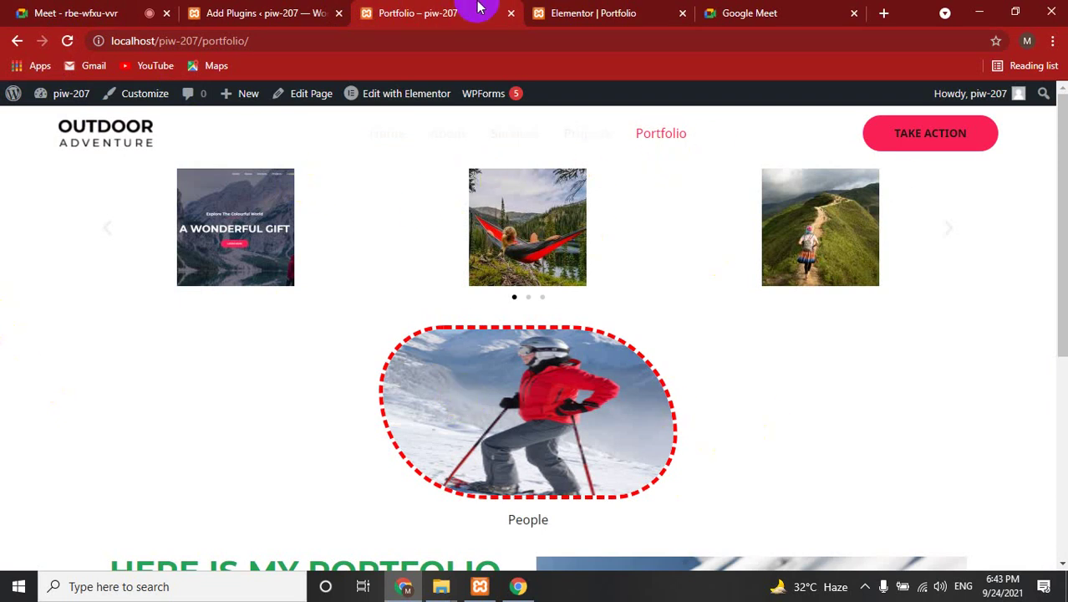
left_click(585, 13)
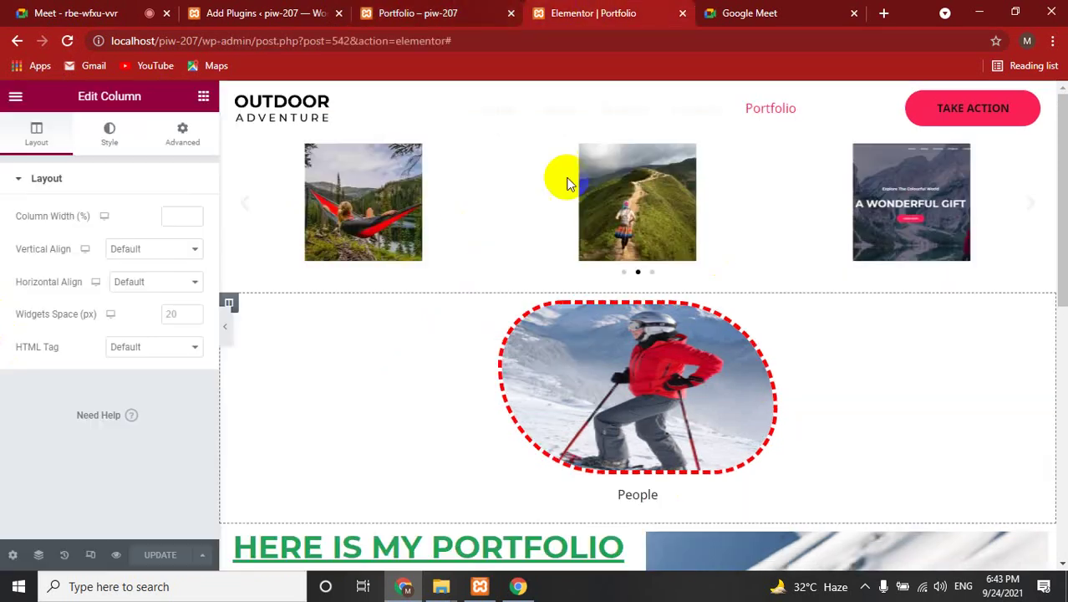
Delete the People skier section, save, and reload the live Portfolio page
left_click(665, 291)
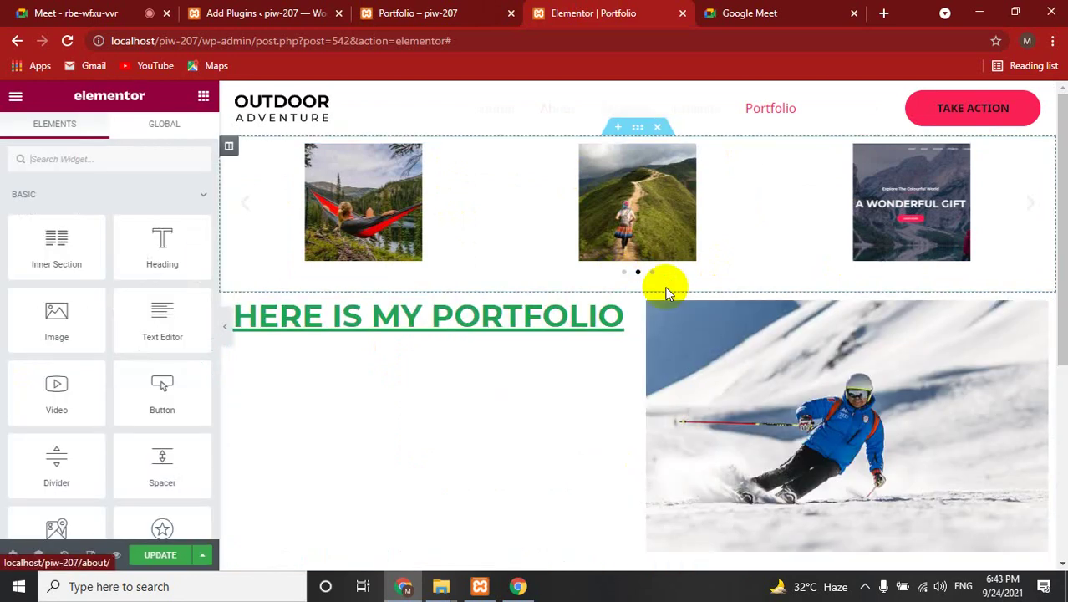
left_click(163, 559)
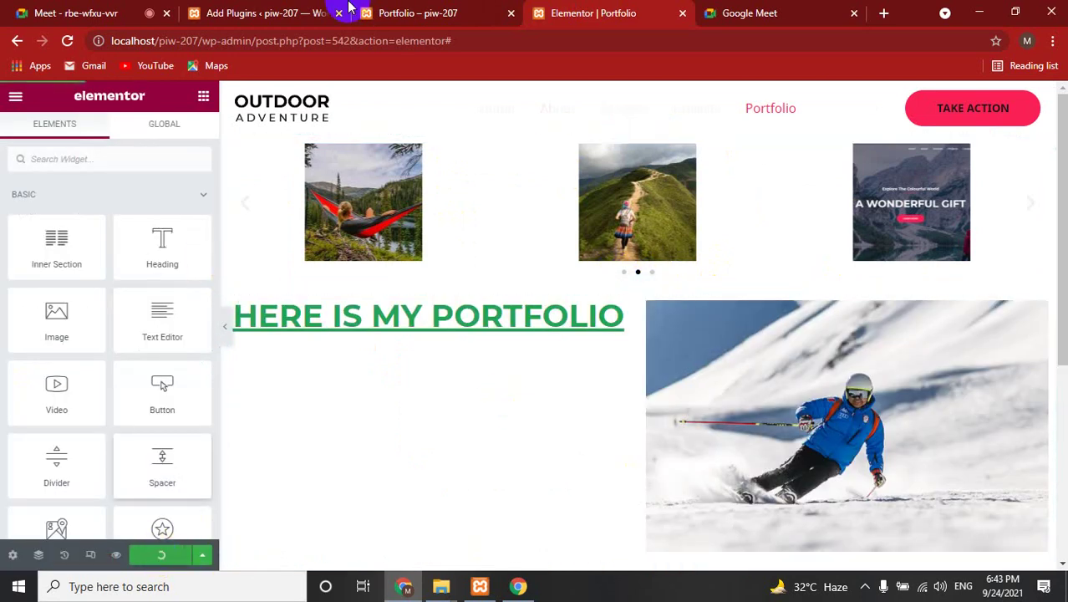
left_click(392, 12)
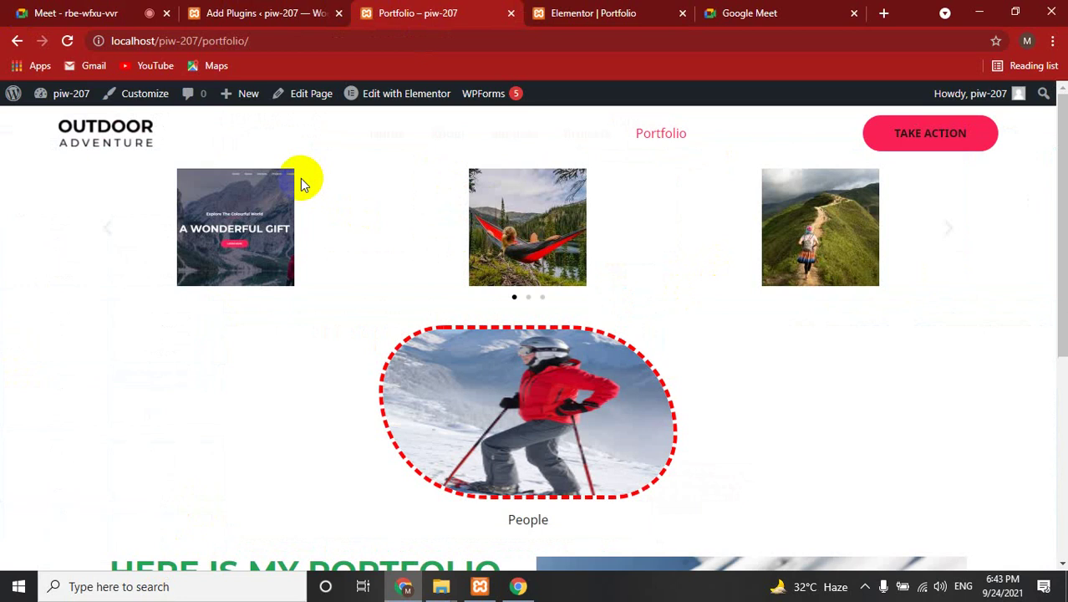
left_click(67, 40)
left_click(583, 10)
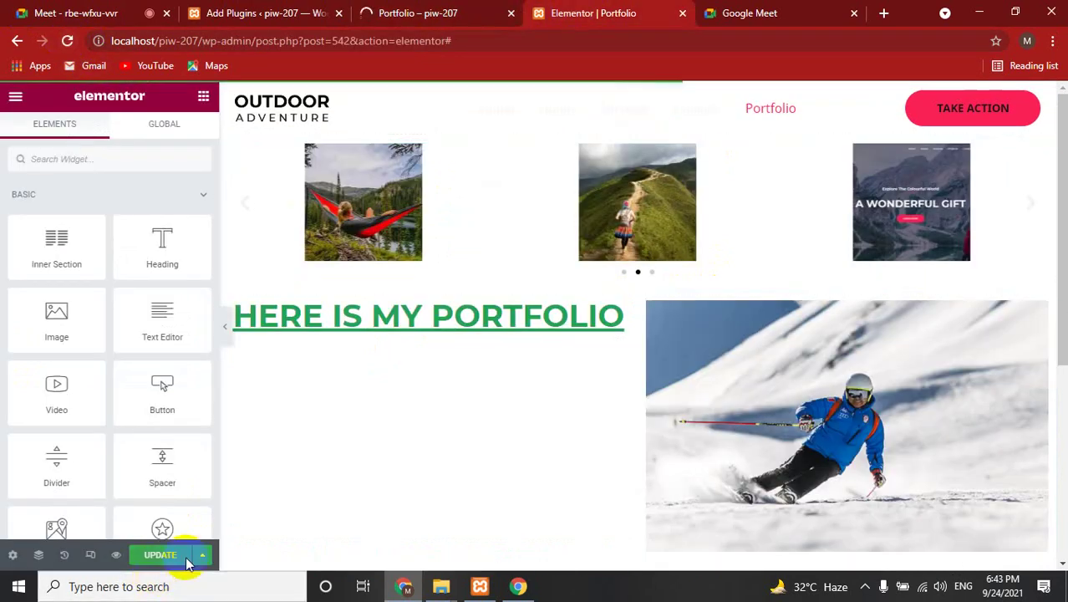
Advance the carousel slides on the live page and check the layout below it
left_click(414, 12)
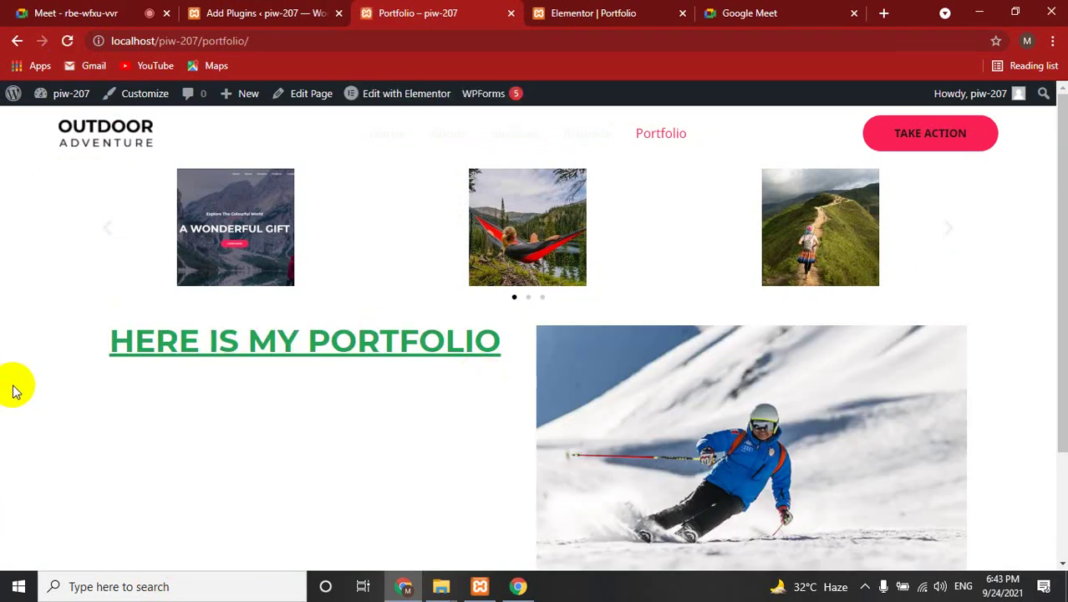
left_click(539, 297)
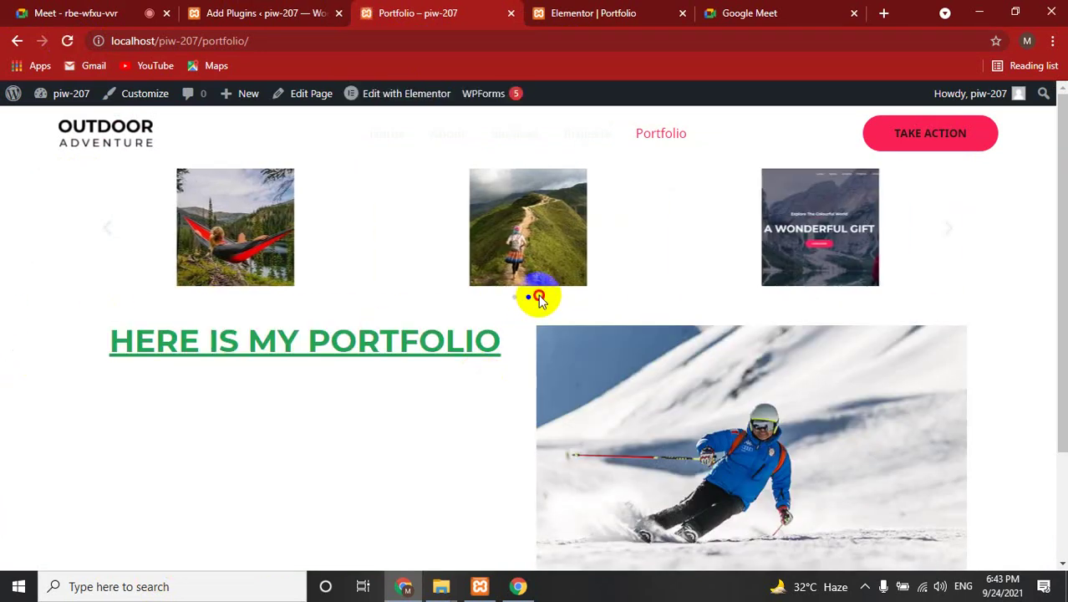
left_click(542, 298)
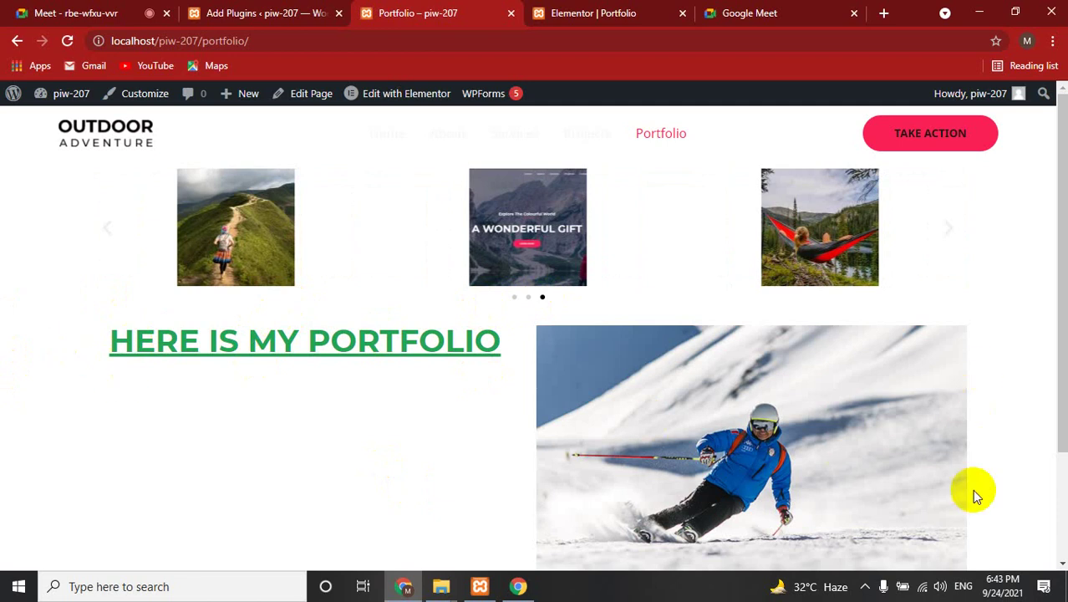
scroll(855, 253, "down", 3)
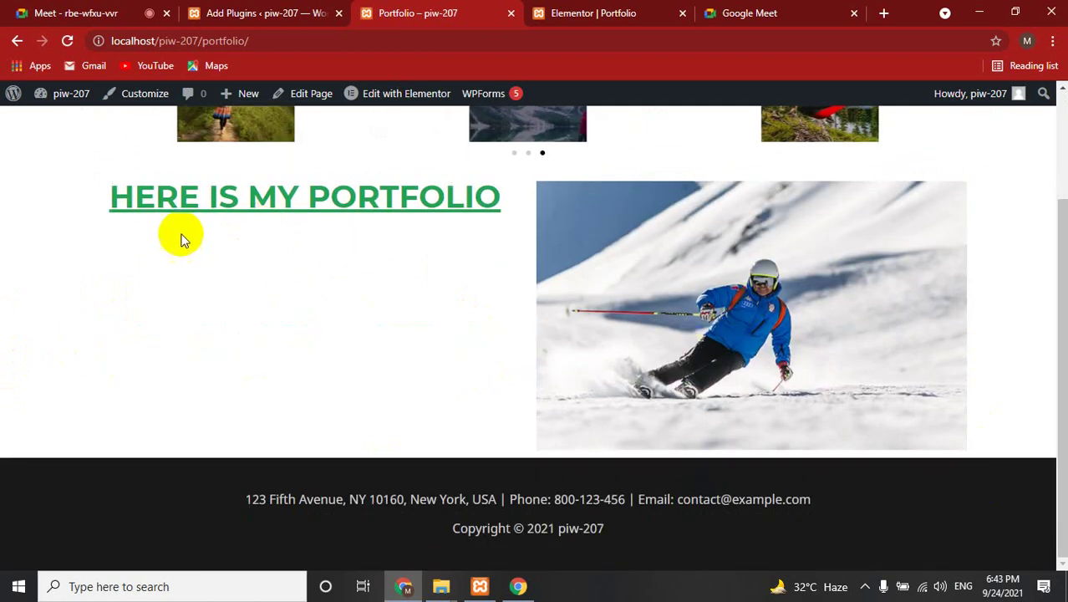
scroll(354, 287, "up", 1)
key("ctrl+Tab")
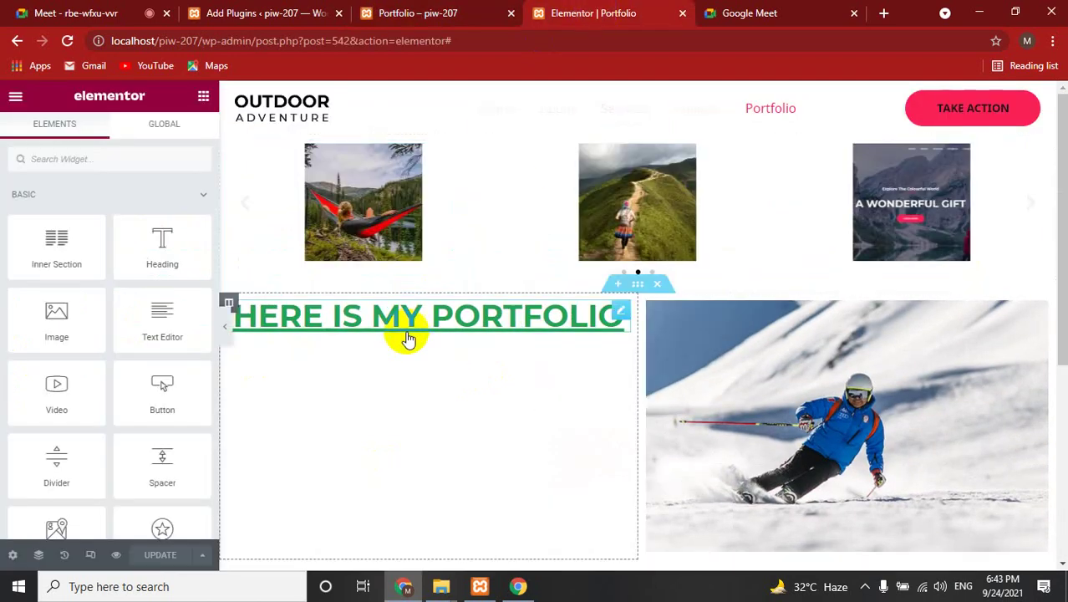
Open the HERE IS MY PORTFOLIO heading's settings, check Content, then return to Style
left_click(620, 314)
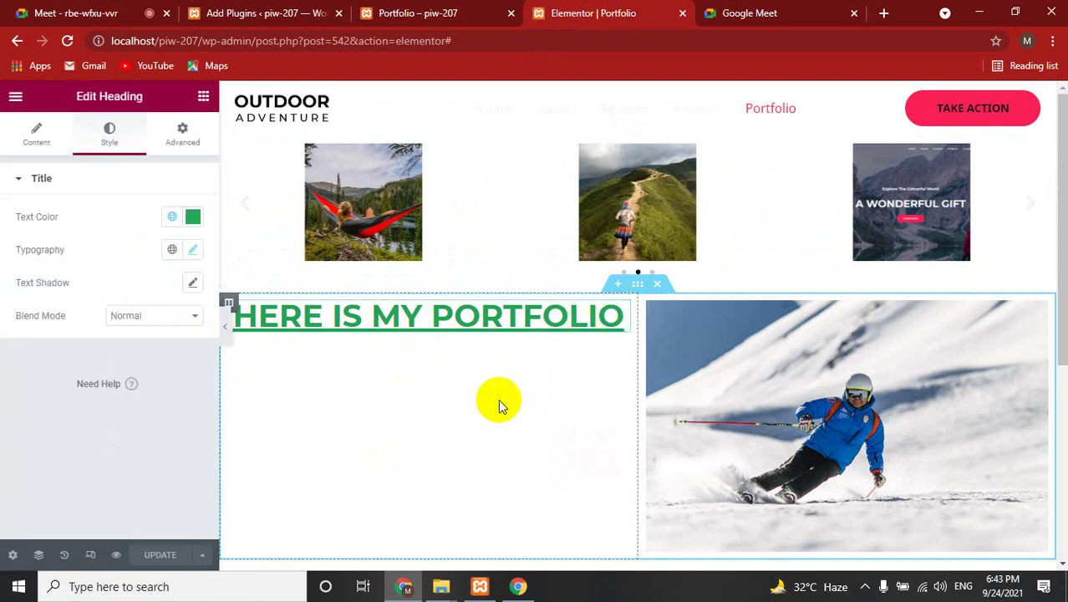
left_click(46, 138)
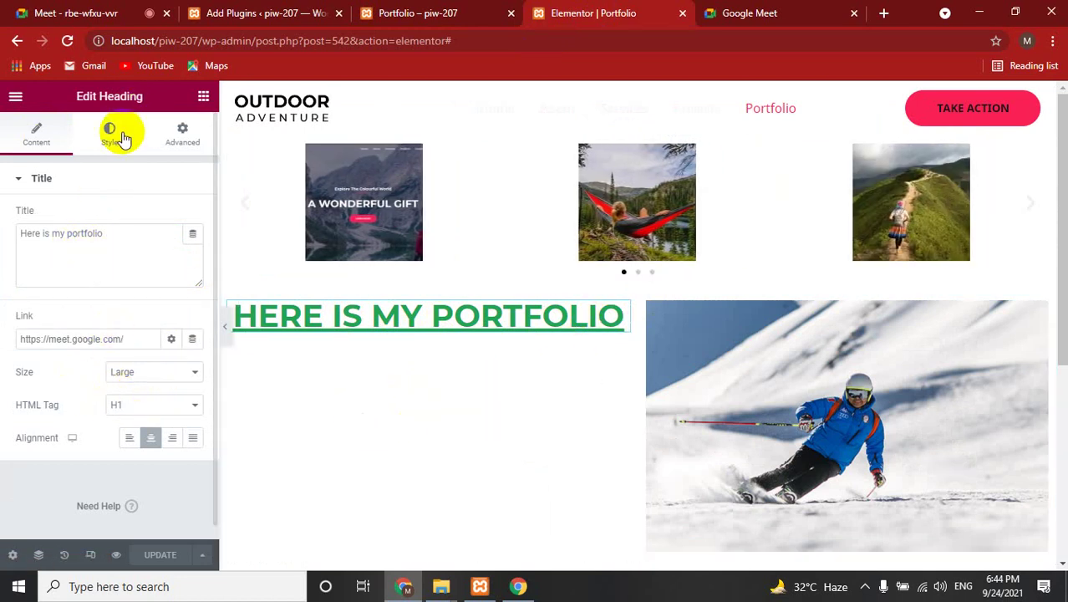
left_click(115, 131)
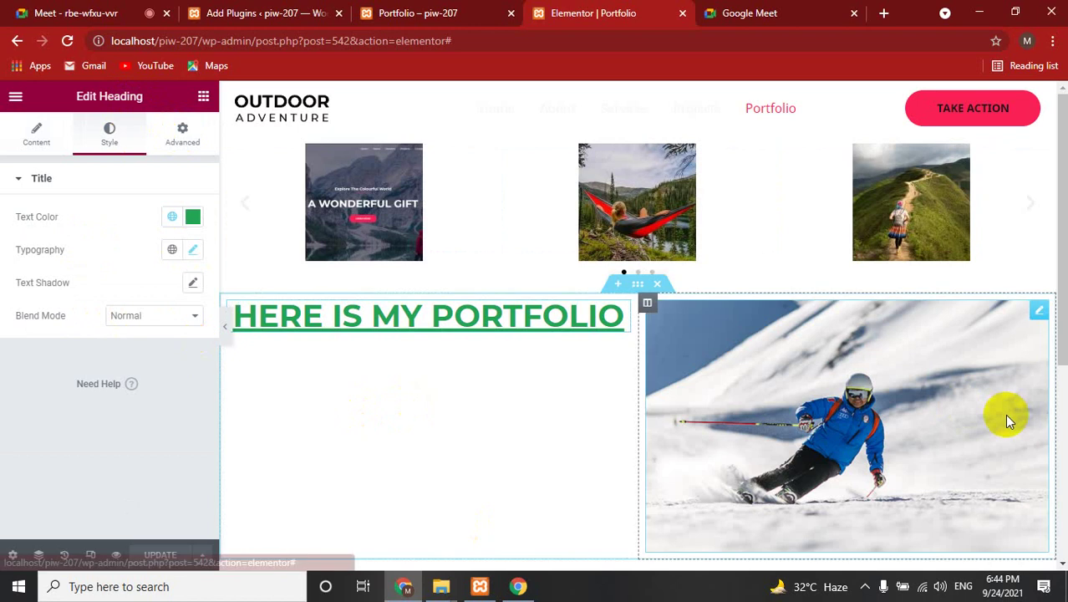
scroll(639, 410, "down", 3)
scroll(603, 363, "down", 1)
left_click(598, 357)
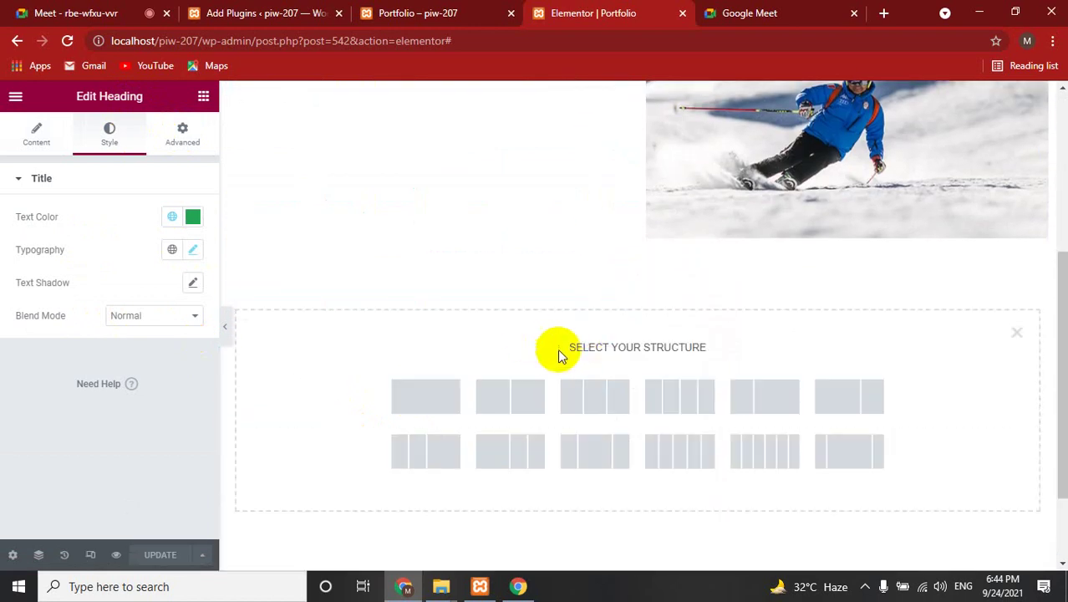
left_click(441, 407)
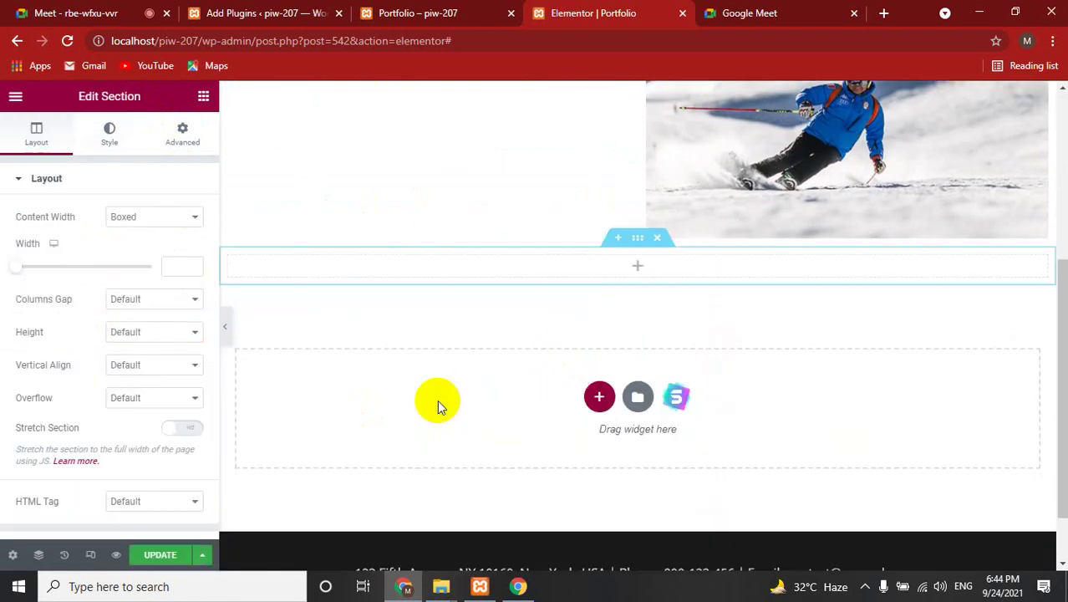
left_click(638, 270)
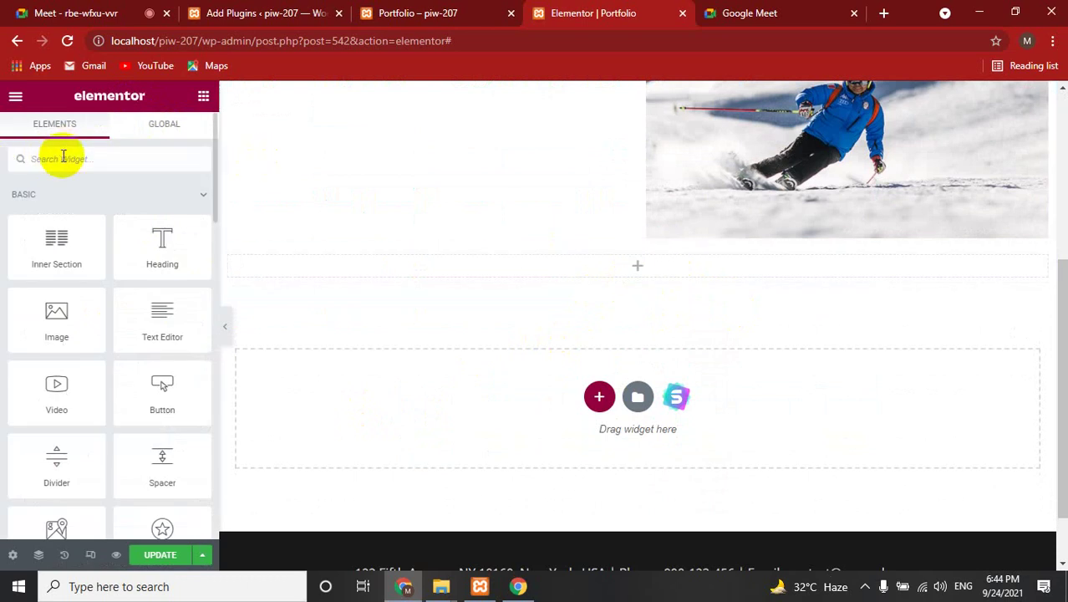
left_click(63, 158)
type("paragraph")
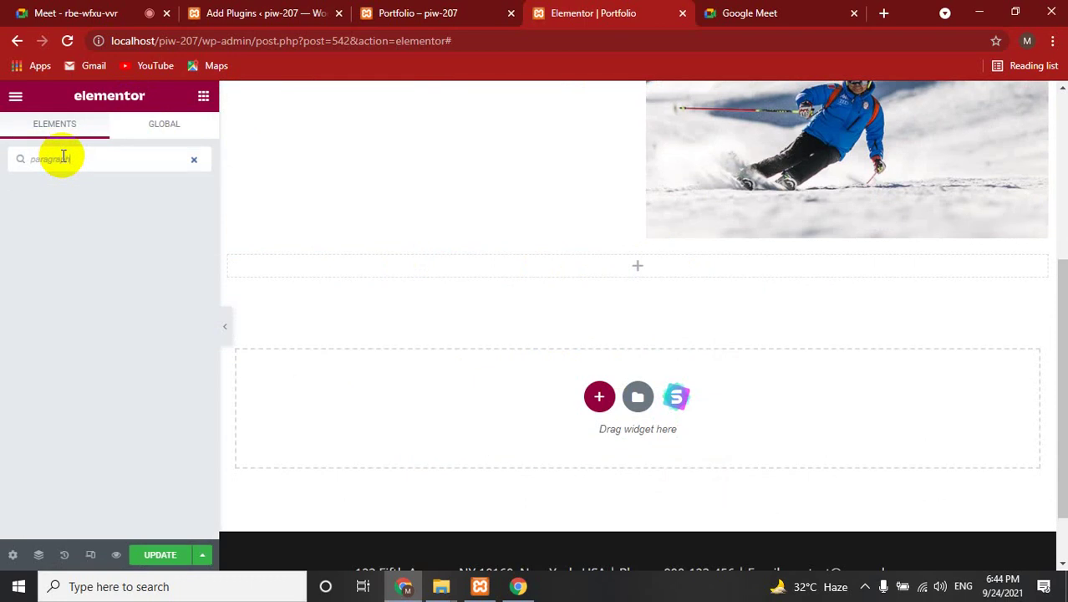
left_click(193, 162)
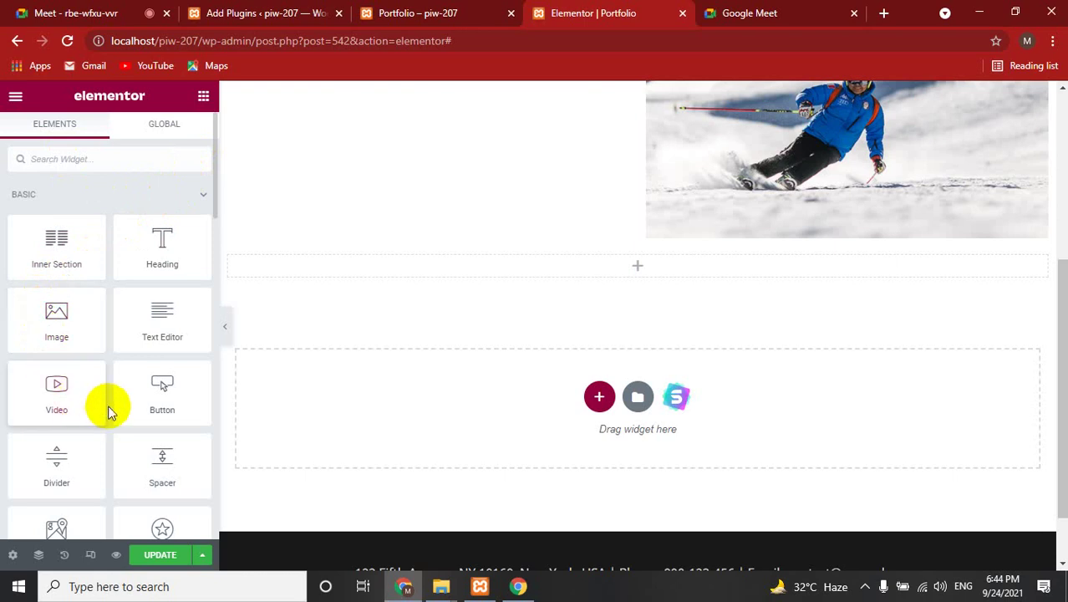
mouse_move(146, 322)
left_mouse_down()
mouse_move(375, 176)
mouse_move(470, 277)
mouse_move(433, 191)
mouse_move(447, 217)
left_mouse_up()
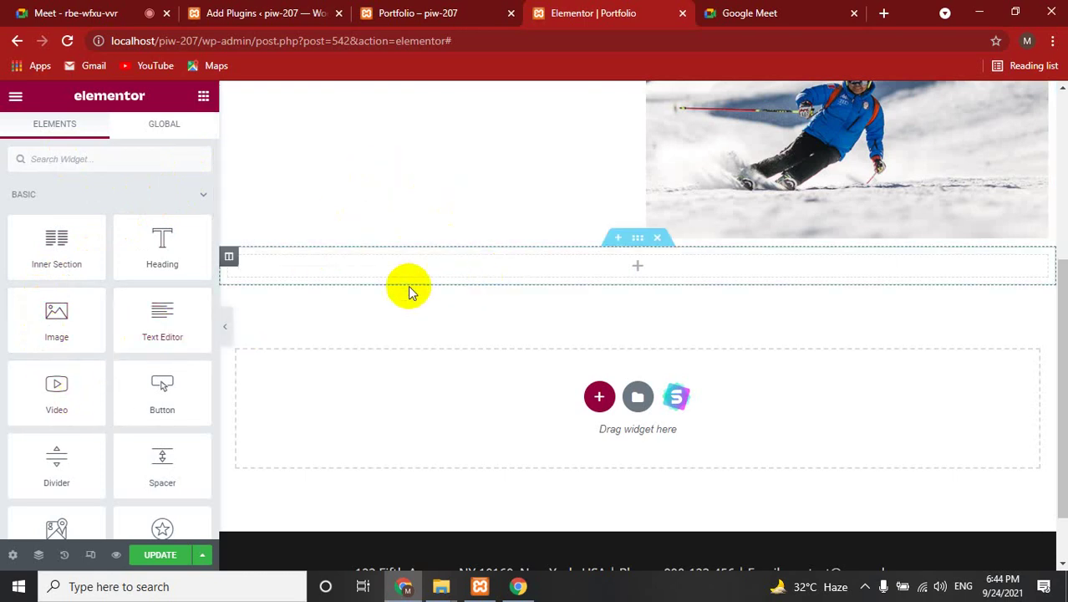
mouse_move(169, 331)
left_mouse_down()
mouse_move(502, 314)
mouse_move(560, 278)
left_mouse_up()
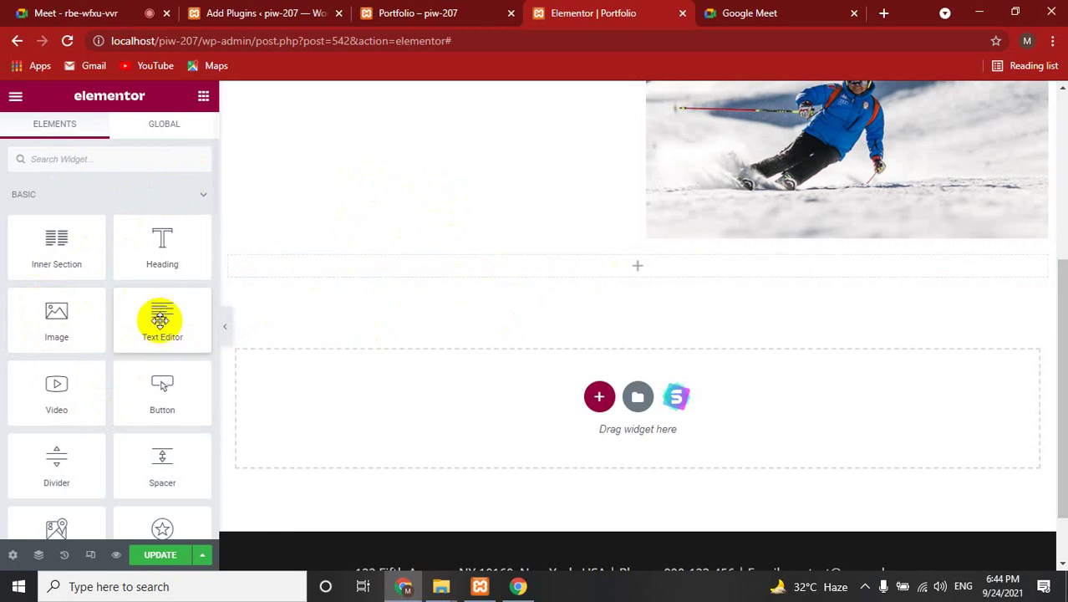
Drop a Text Editor widget into the empty section below the skier image
mouse_move(159, 318)
left_mouse_down()
mouse_move(404, 340)
mouse_move(618, 261)
left_mouse_up()
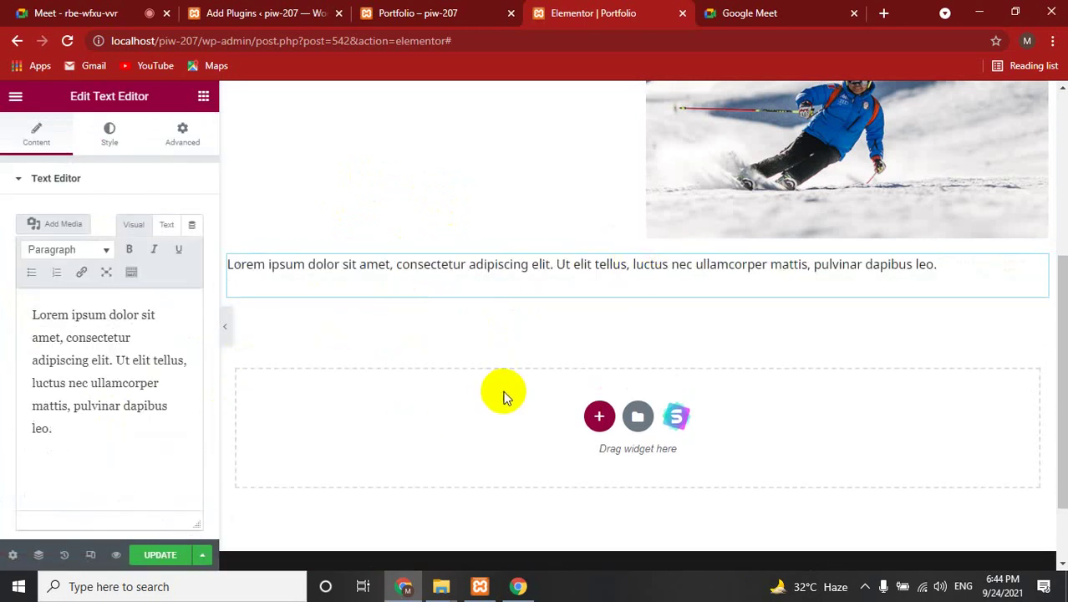
scroll(501, 393, "up", 2)
scroll(504, 397, "down", 2)
Repeat the Lorem ipsum paragraph four times in the text block and save
left_click(422, 265)
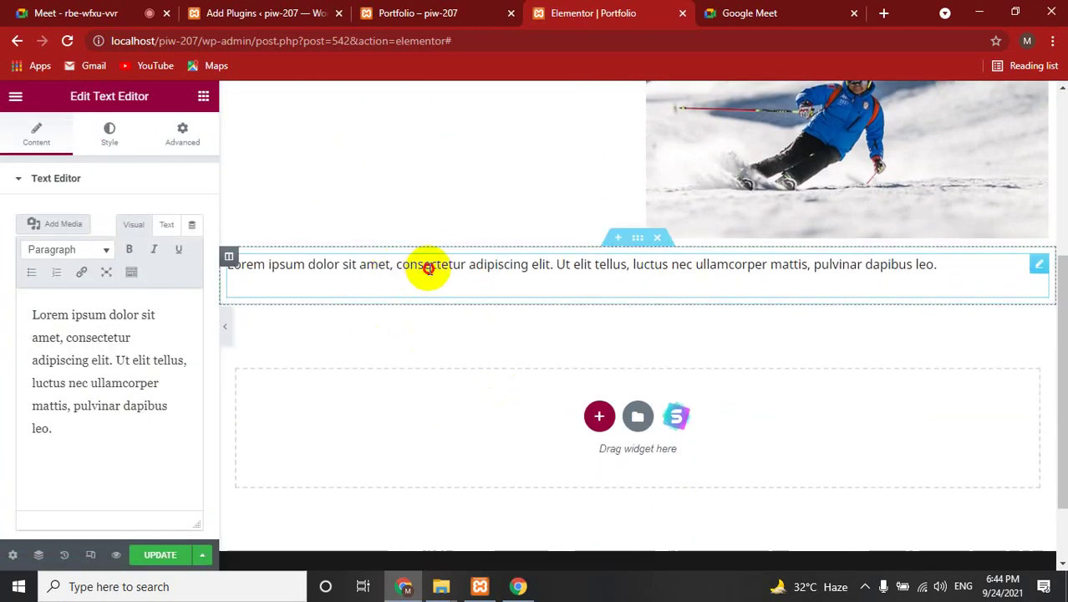
left_click_drag(60, 428, 10, 325)
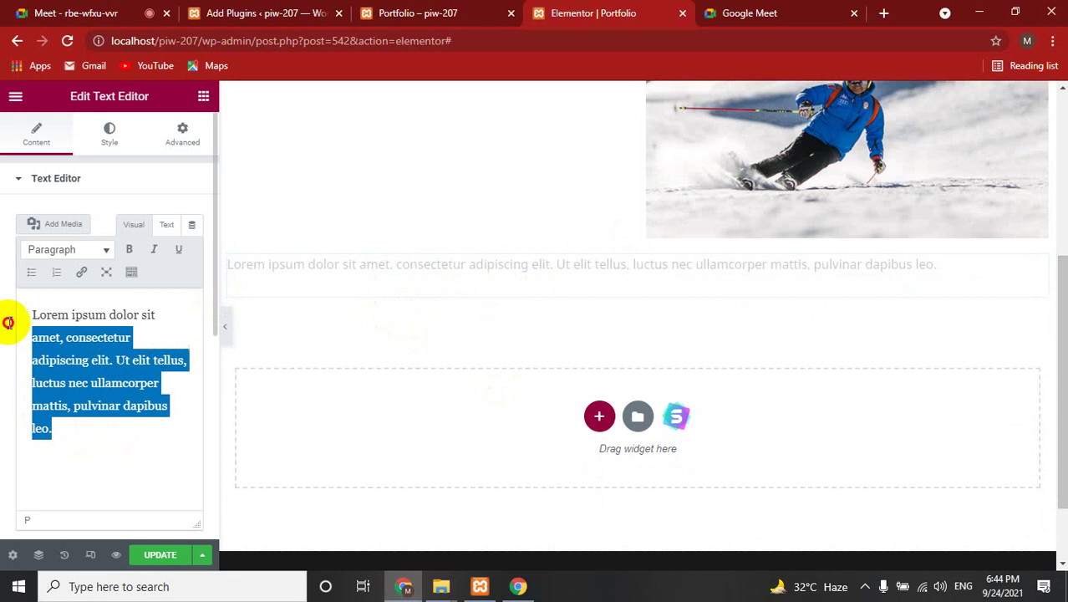
left_click(73, 435)
key("ctrl+v")
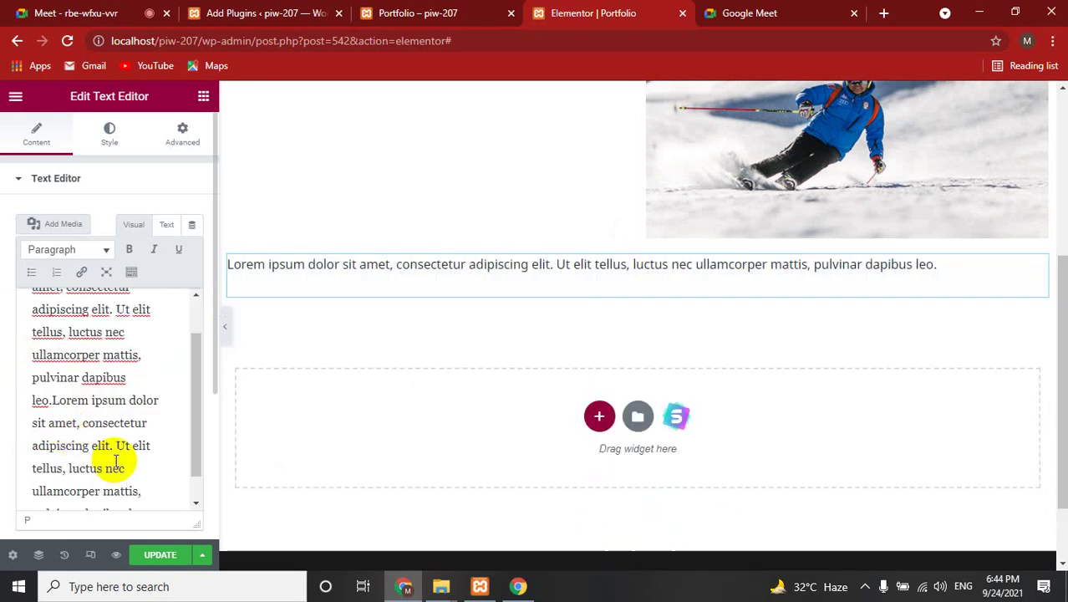
type("Lorem ipsum dolor sit amet, consectetur adipiscing elit. Ut elit tellus, luctus nec ullamcorper mattis, pulvinar dapibus leo.")
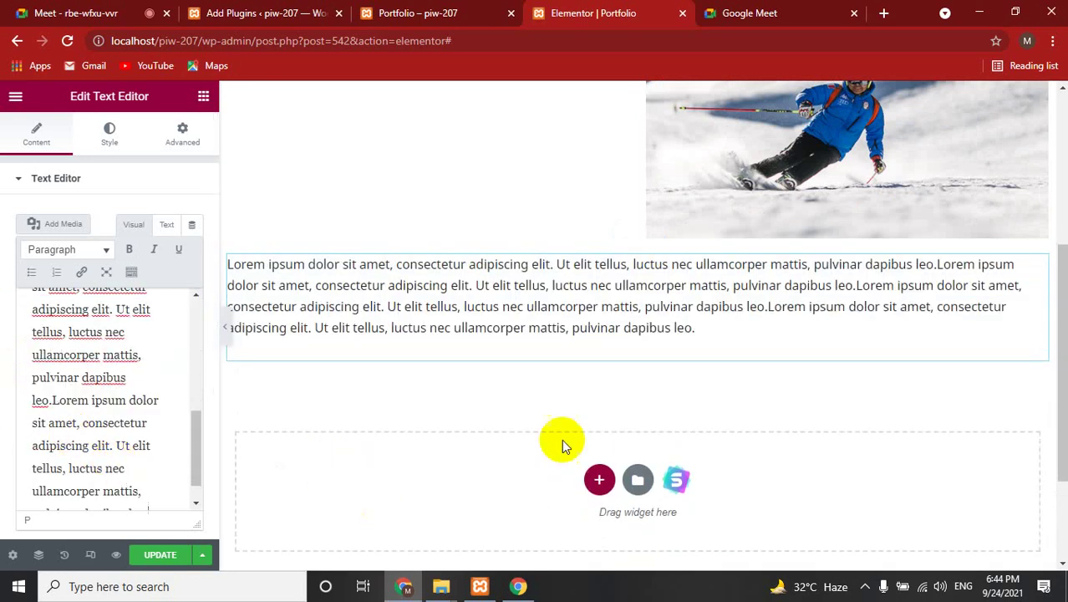
left_click(183, 556)
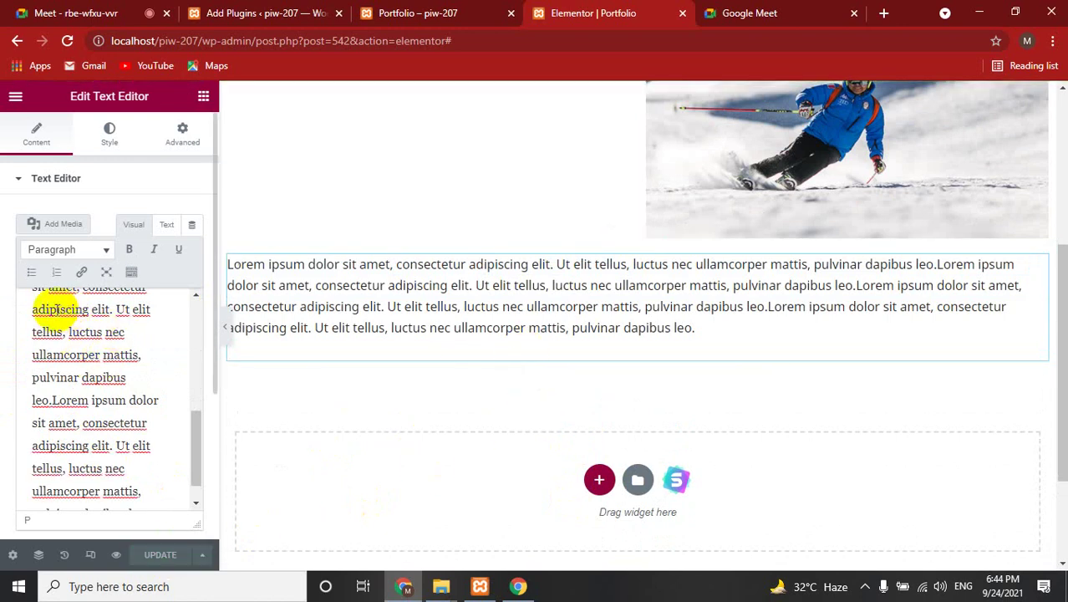
Apply bold, italic and underline to the words "iscing elit."
left_click_drag(57, 309, 102, 310)
left_click(128, 250)
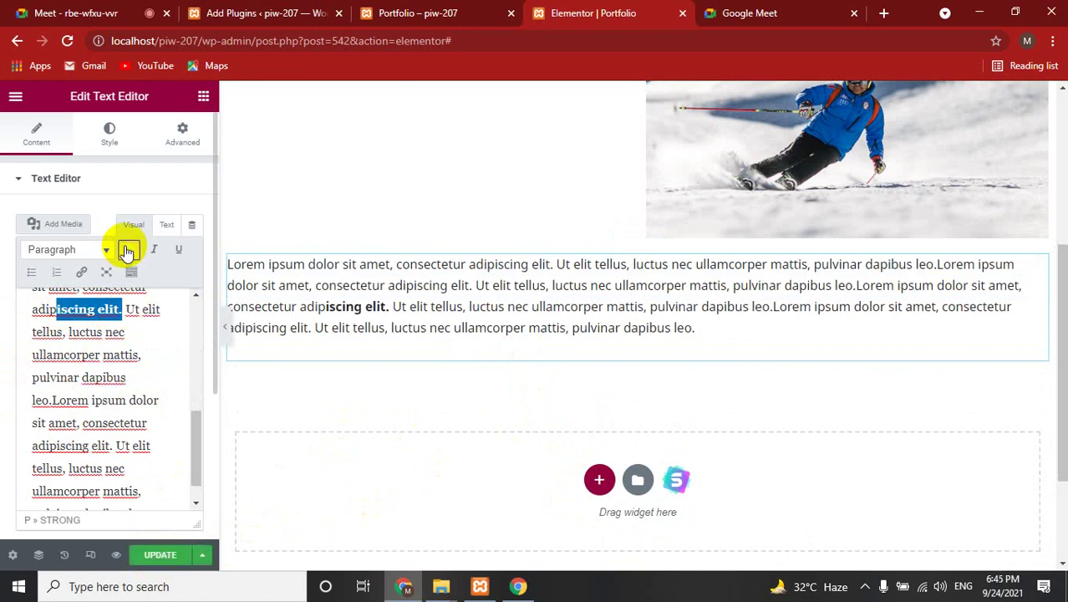
left_click(155, 251)
left_click(178, 249)
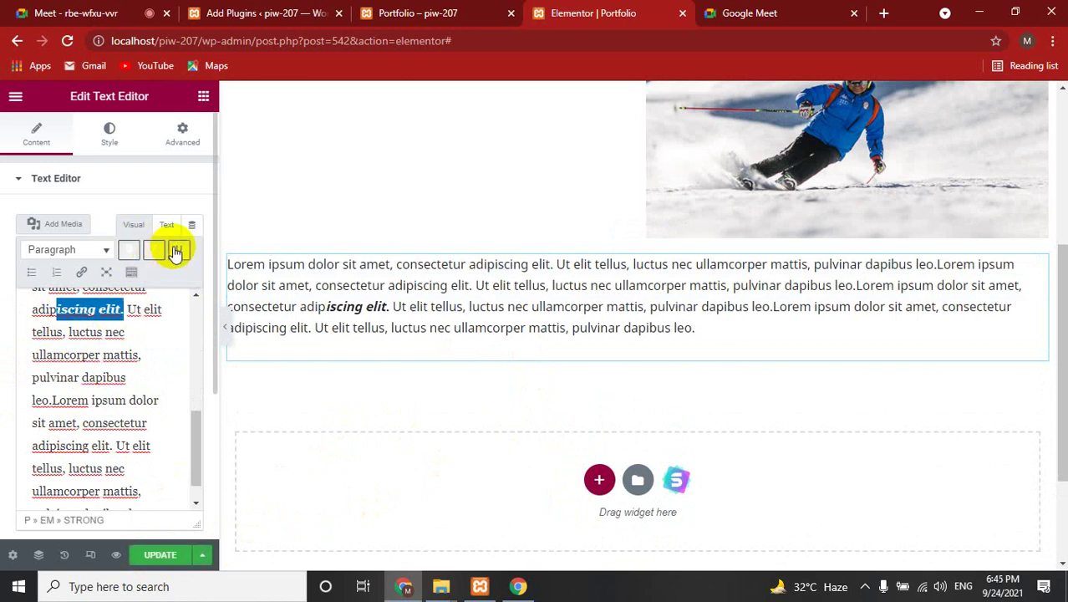
left_click(91, 399)
Try bulleted list, numbered list and link on the second sentence, then undo them
mouse_move(51, 337)
left_mouse_down()
mouse_move(99, 378)
mouse_move(102, 355)
left_mouse_up()
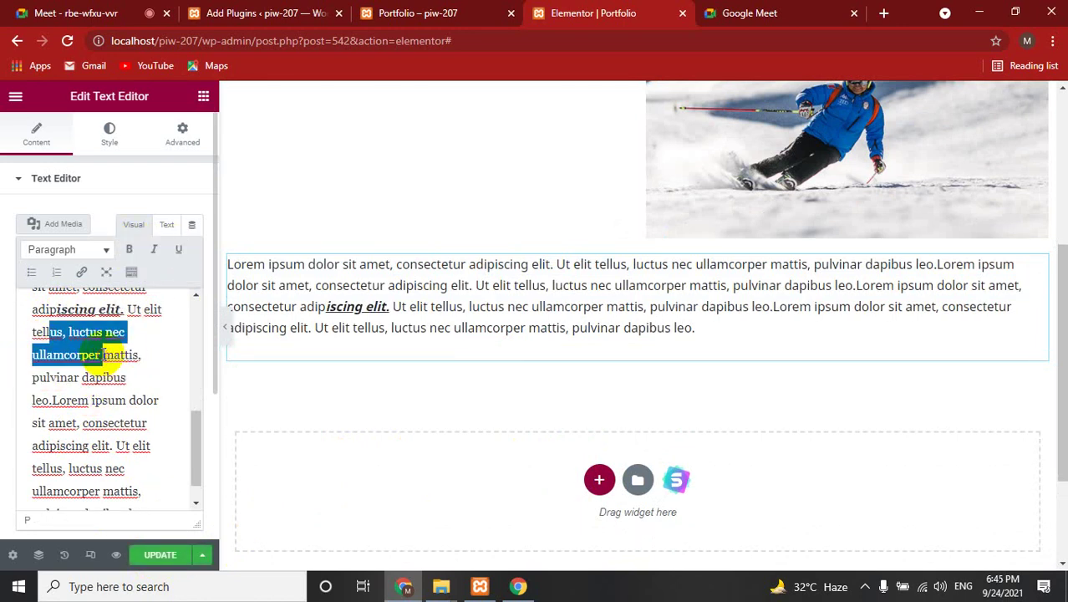
left_click(31, 273)
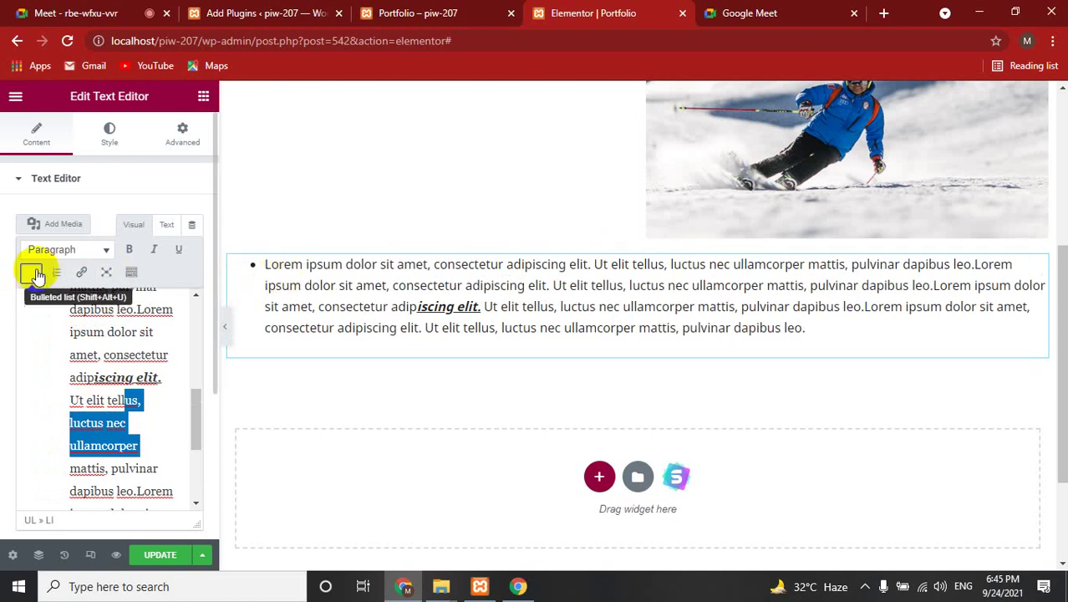
left_click(31, 273)
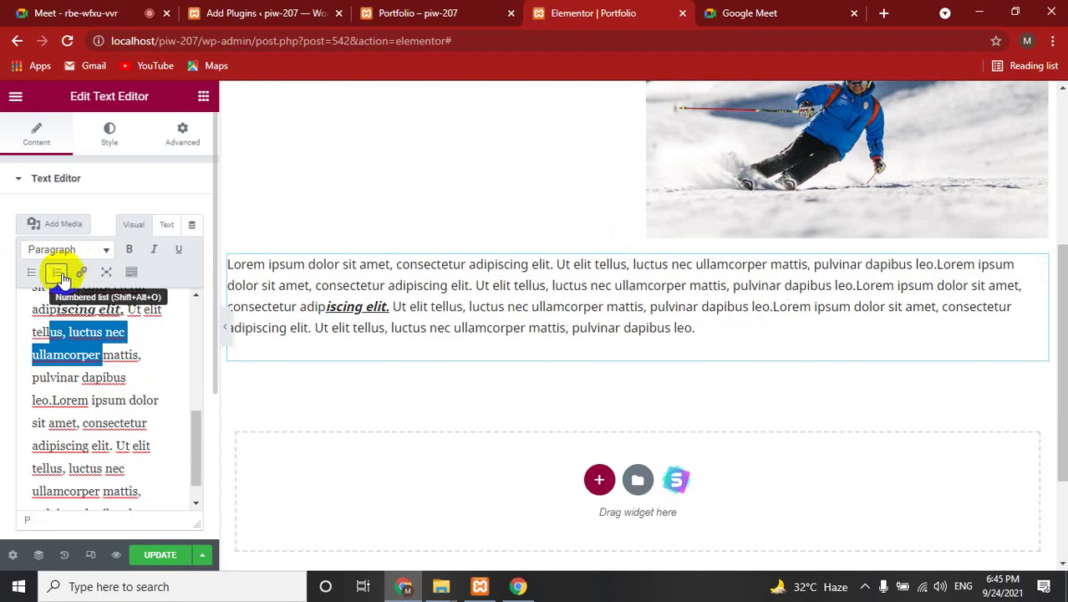
left_click(60, 276)
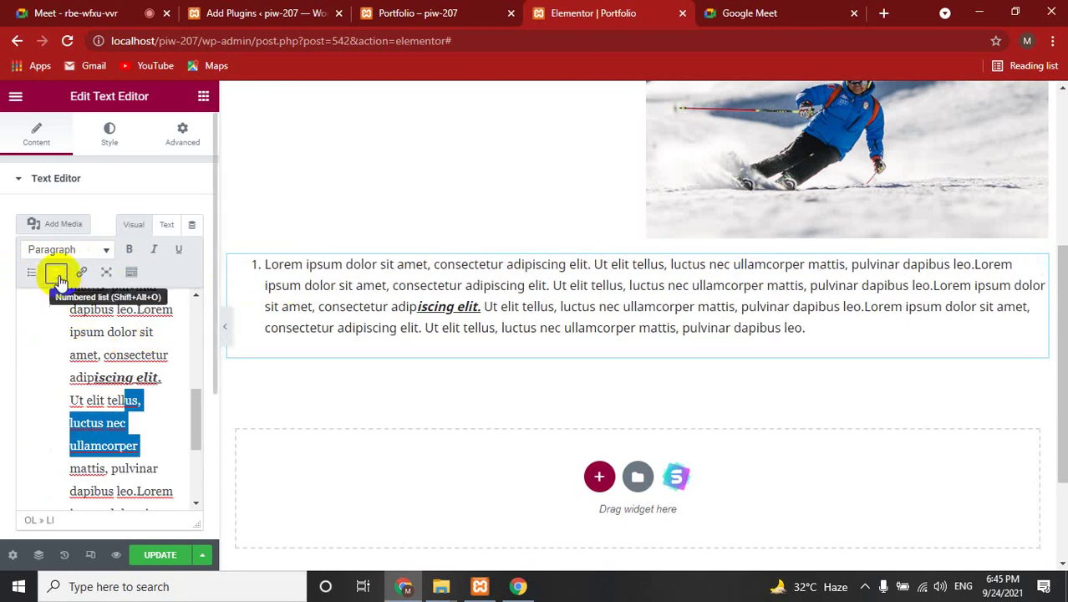
left_click(60, 275)
left_click(83, 274)
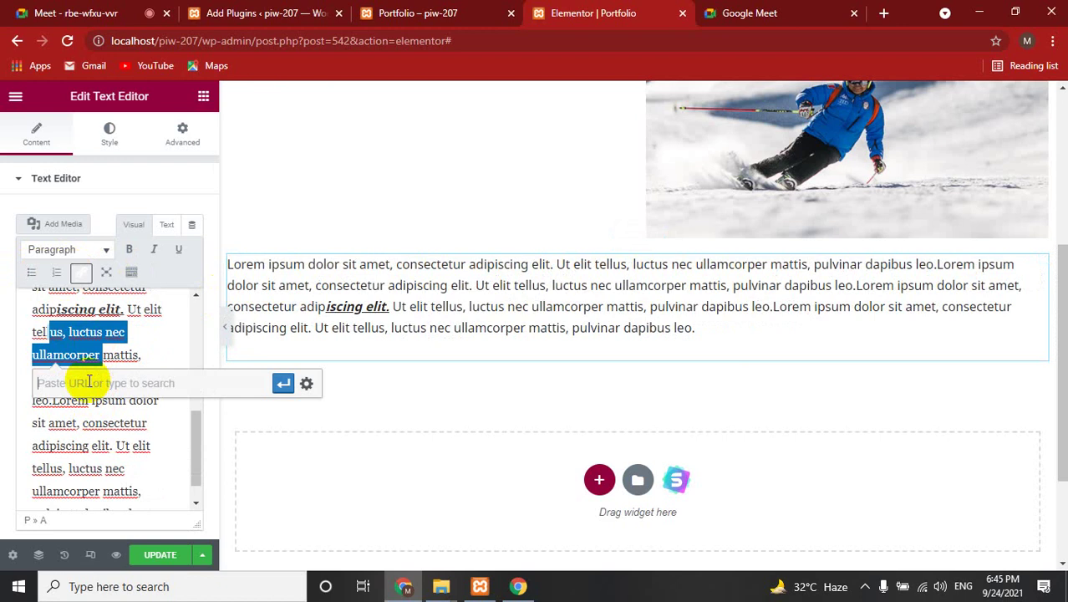
left_click_drag(59, 399, 107, 423)
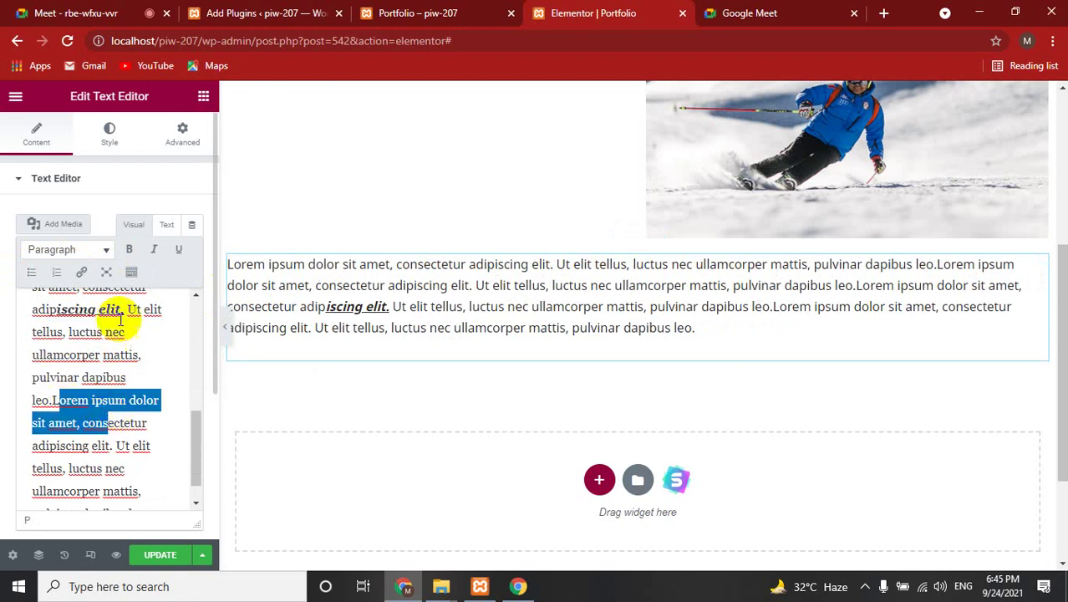
left_click(86, 389)
scroll(81, 392, "down", 1)
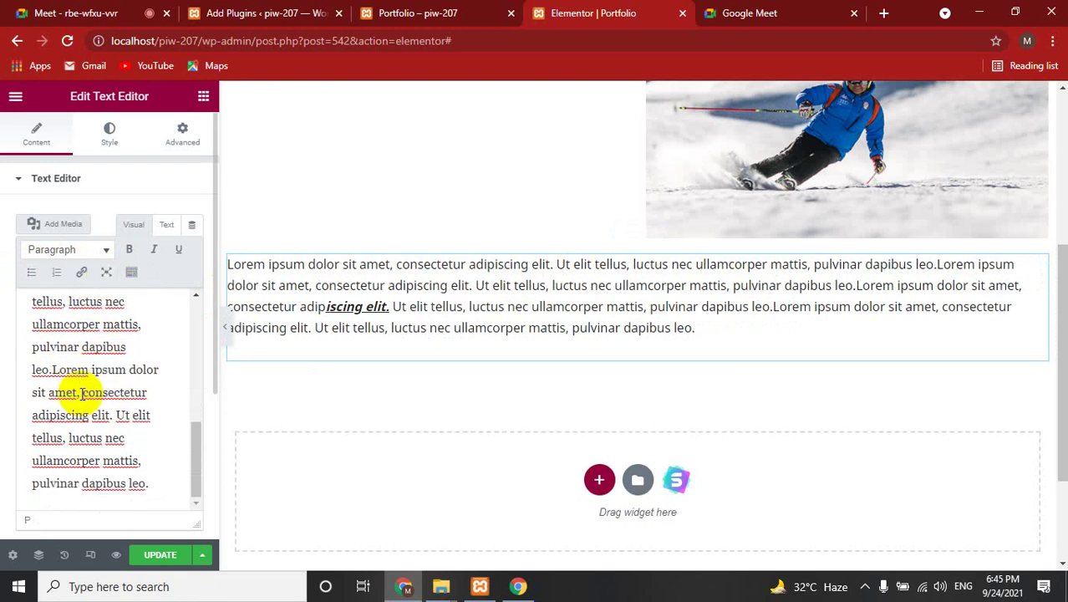
scroll(83, 389, "down", 1)
scroll(131, 521, "down", 2)
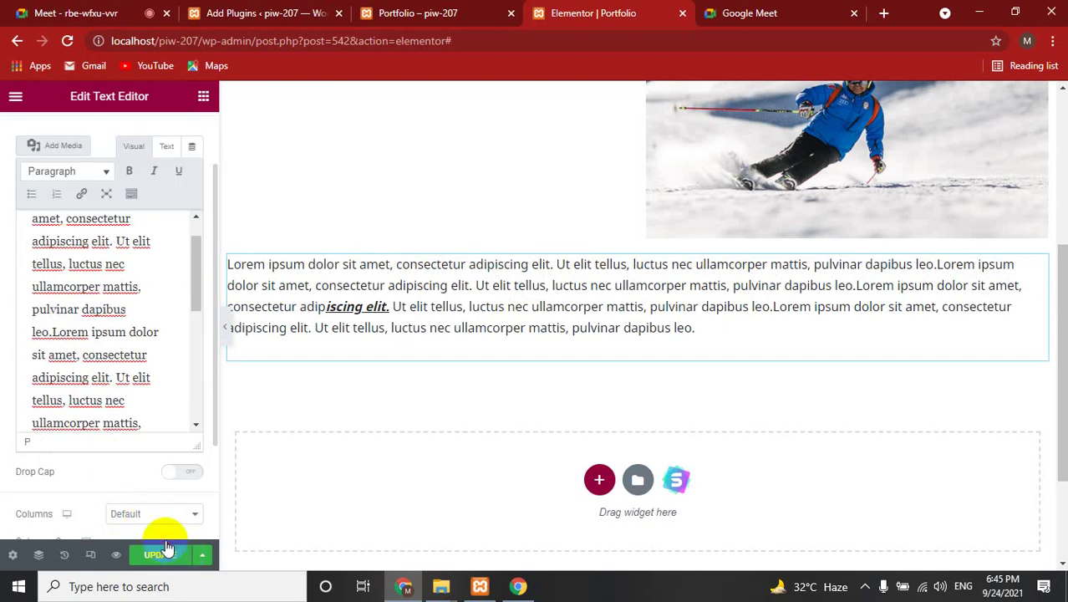
Save the page with the formatted text block below the skier image
left_click(167, 547)
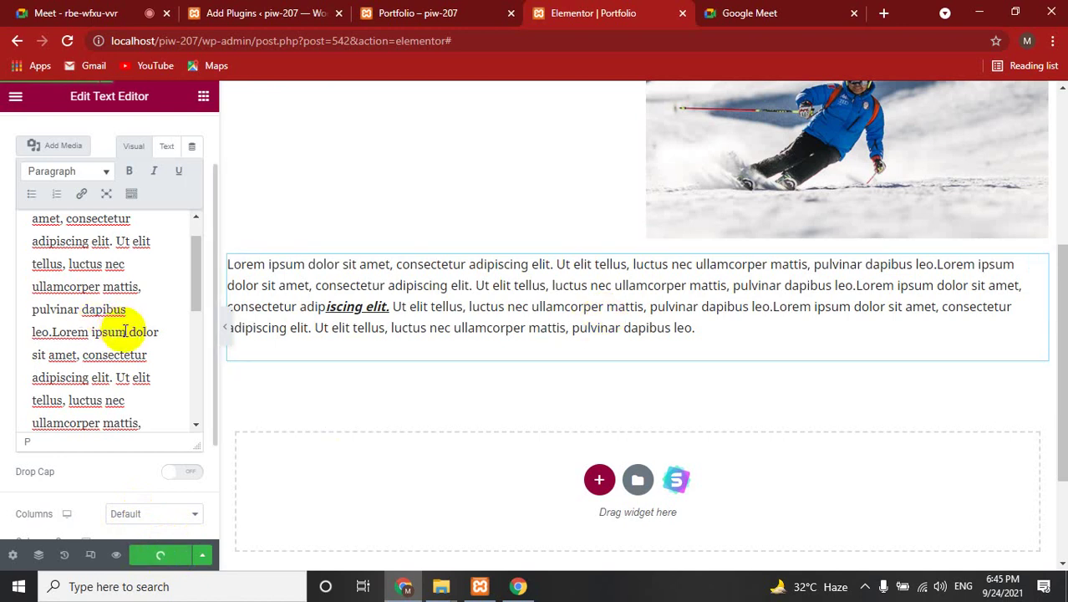
scroll(115, 327, "up", 1)
scroll(644, 460, "up", 2)
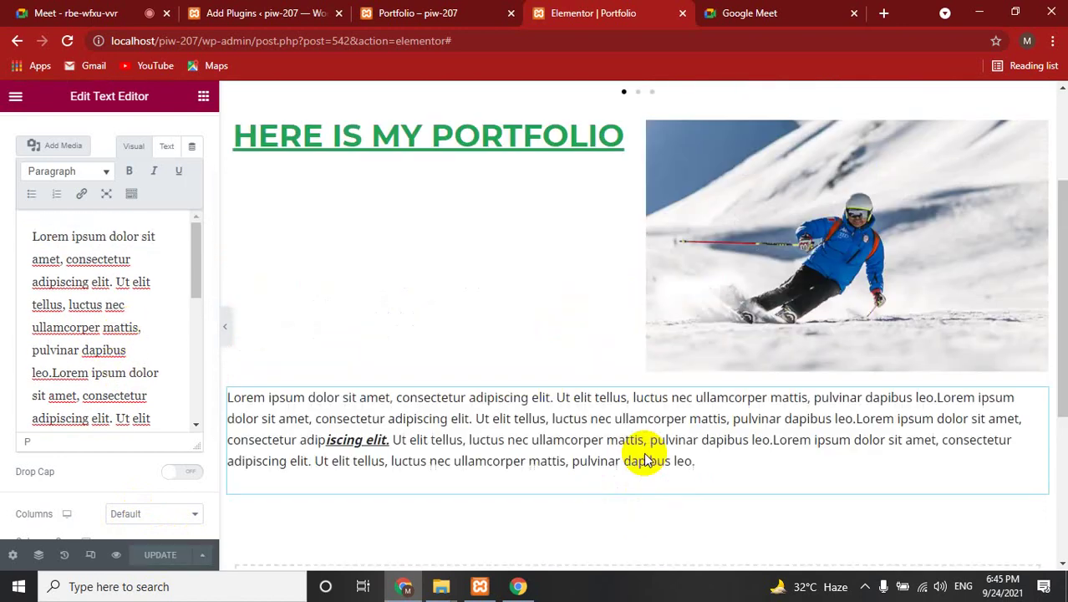
scroll(644, 460, "up", 1)
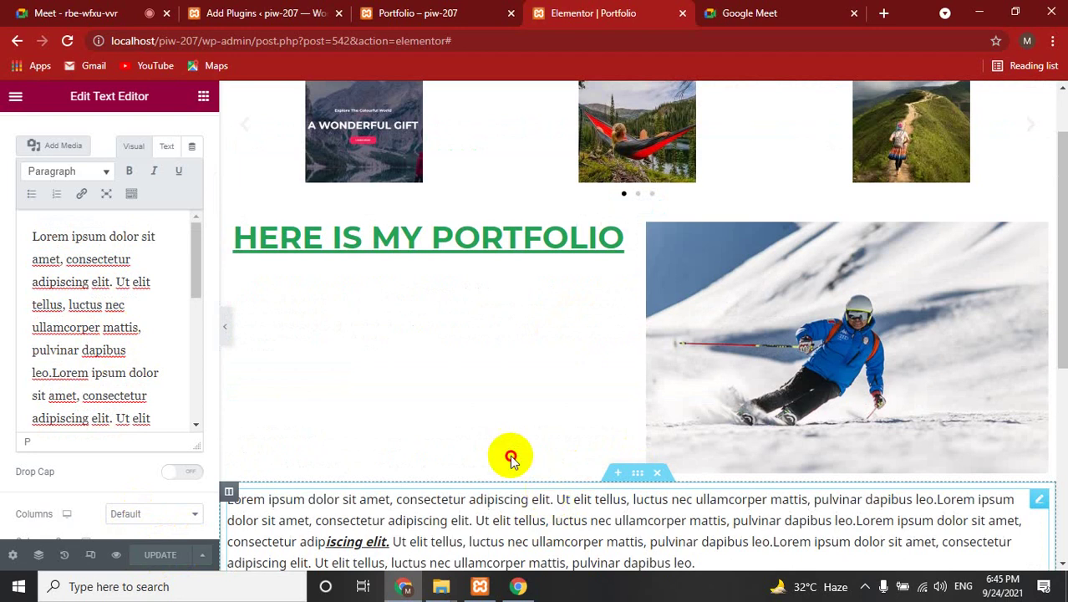
Try dragging the text block into the empty column beside the skier image
left_click_drag(548, 499, 437, 336)
left_click(590, 496)
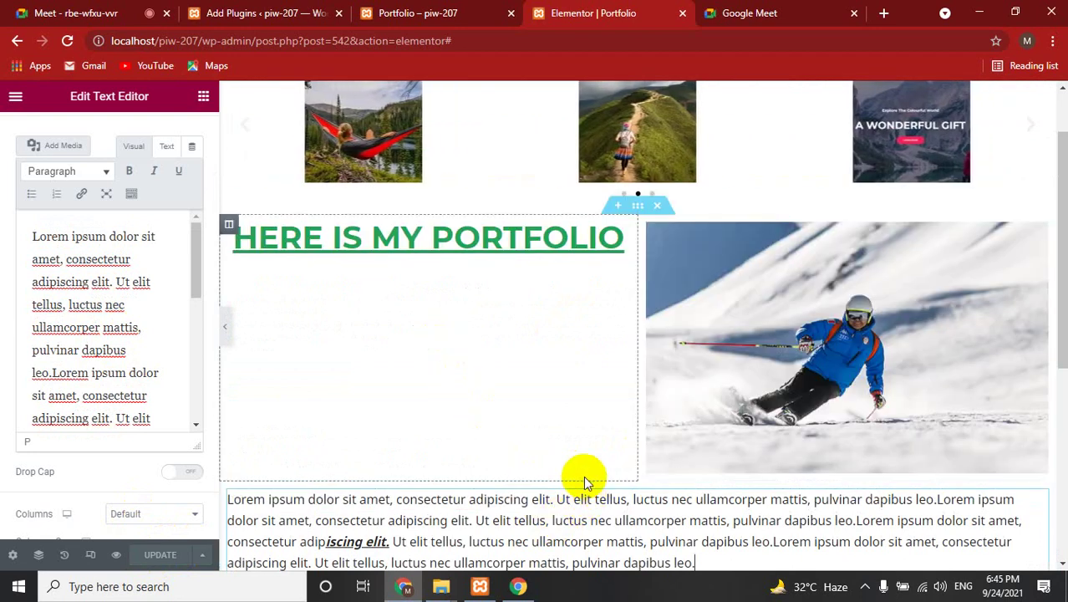
left_click(563, 461)
left_click_drag(563, 460, 507, 407)
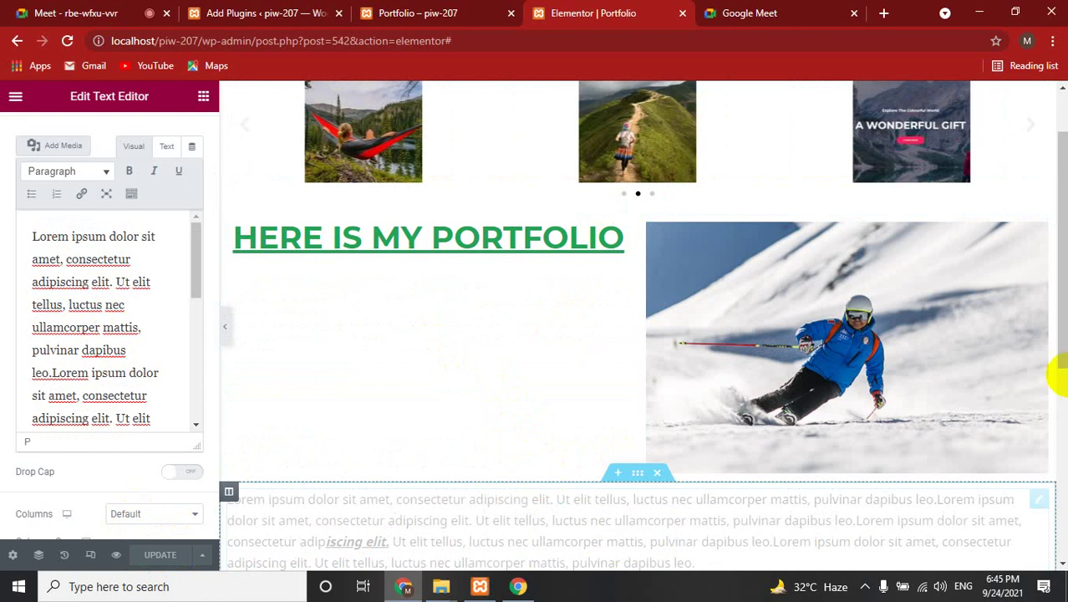
Retry moving the text block beside the image, then view the live Portfolio page
left_click_drag(1063, 222, 1052, 301)
left_click(477, 334)
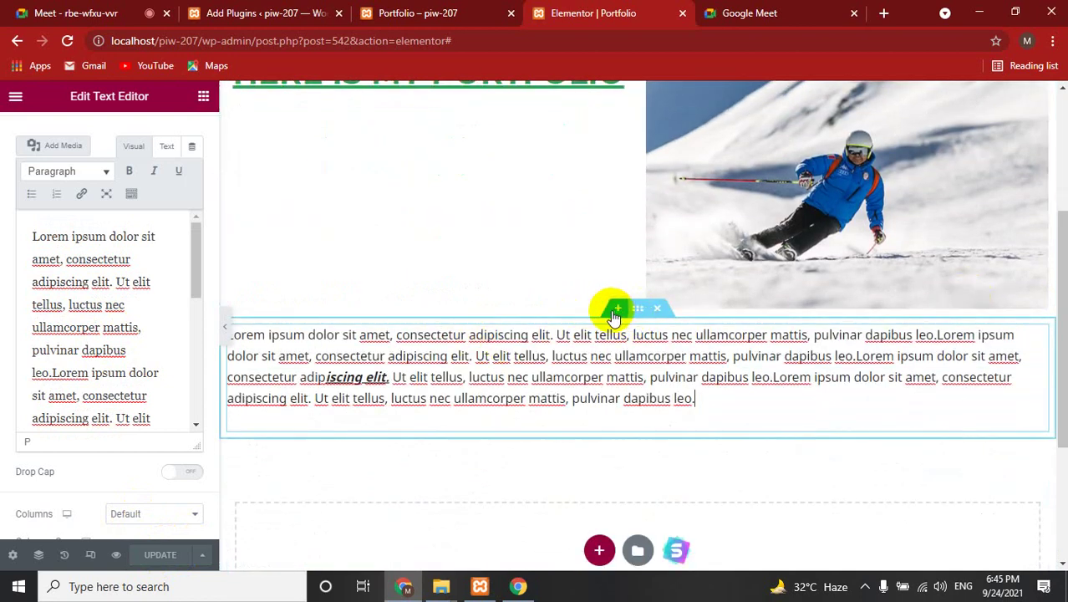
left_click_drag(583, 355, 505, 335)
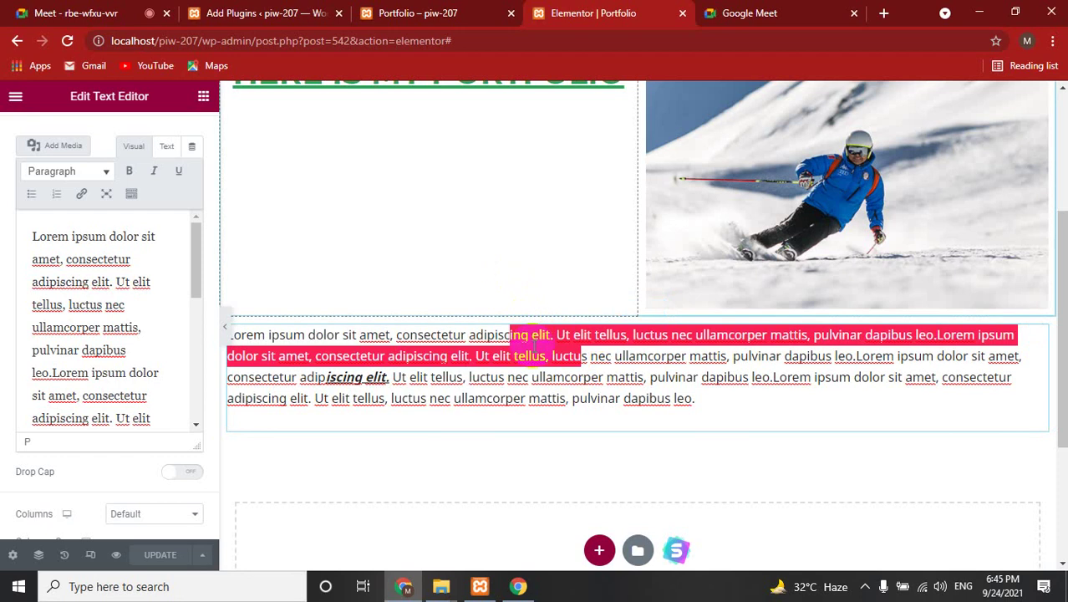
left_click(489, 334)
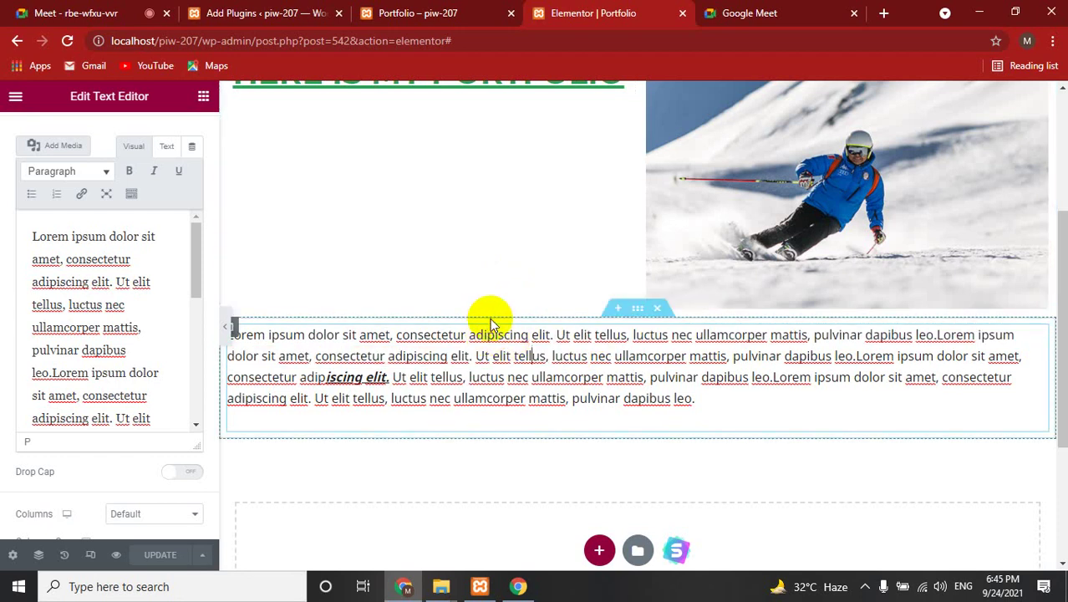
mouse_move(489, 318)
left_mouse_down()
mouse_move(469, 252)
mouse_move(534, 350)
left_mouse_up()
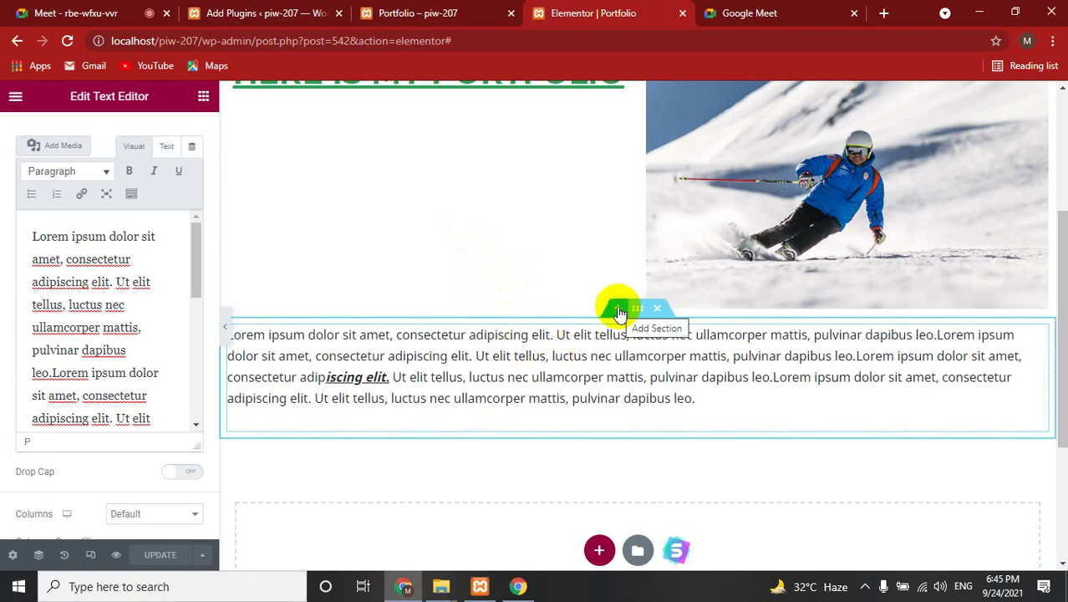
left_click(417, 13)
left_click(68, 42)
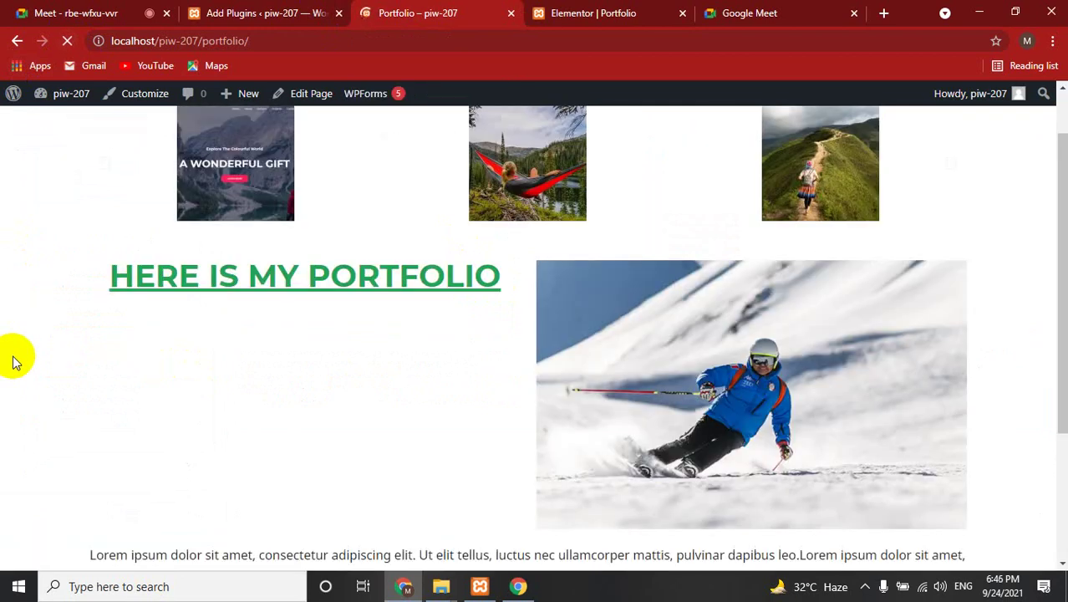
scroll(12, 358, "down", 3)
scroll(263, 422, "up", 1)
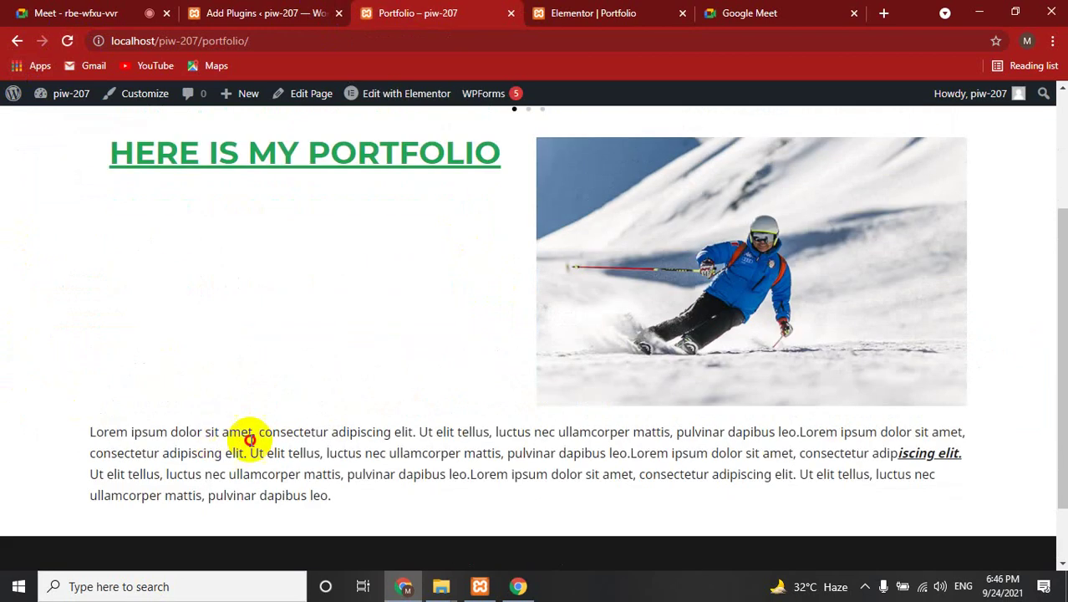
left_click_drag(248, 436, 367, 458)
left_click(250, 215)
left_click(634, 11)
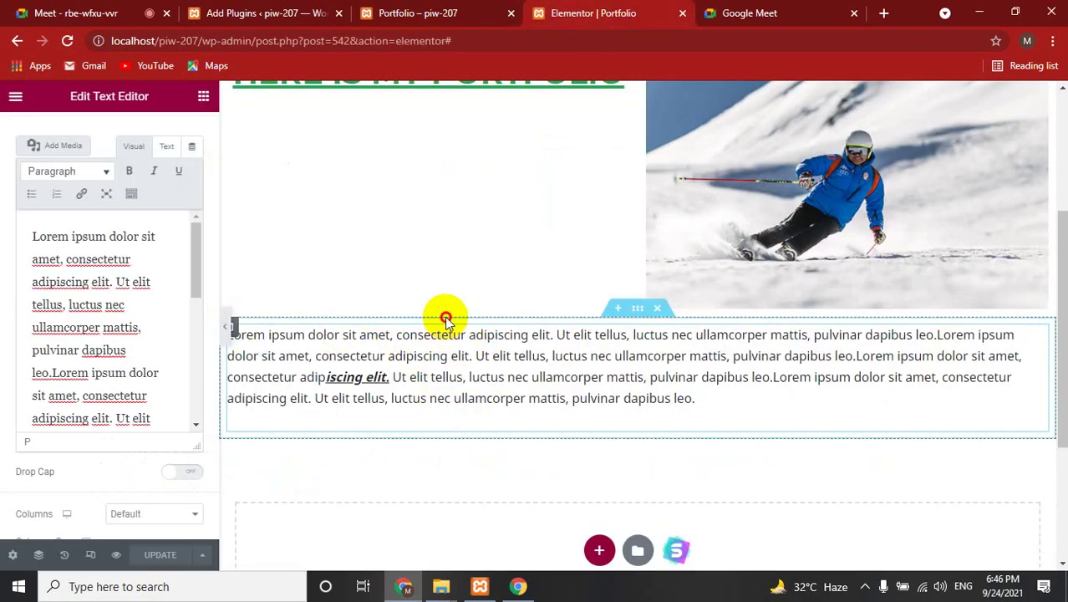
Select the Lorem paragraph widget under the ski image and open its section's layout settings
left_click_drag(447, 322, 439, 316)
left_click(435, 308)
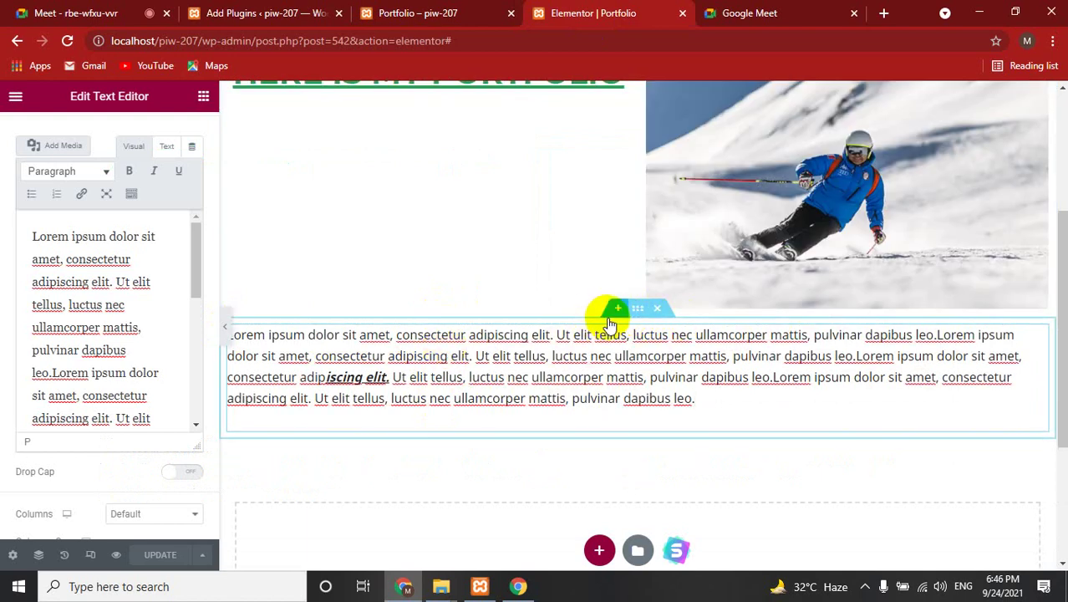
left_click(596, 319)
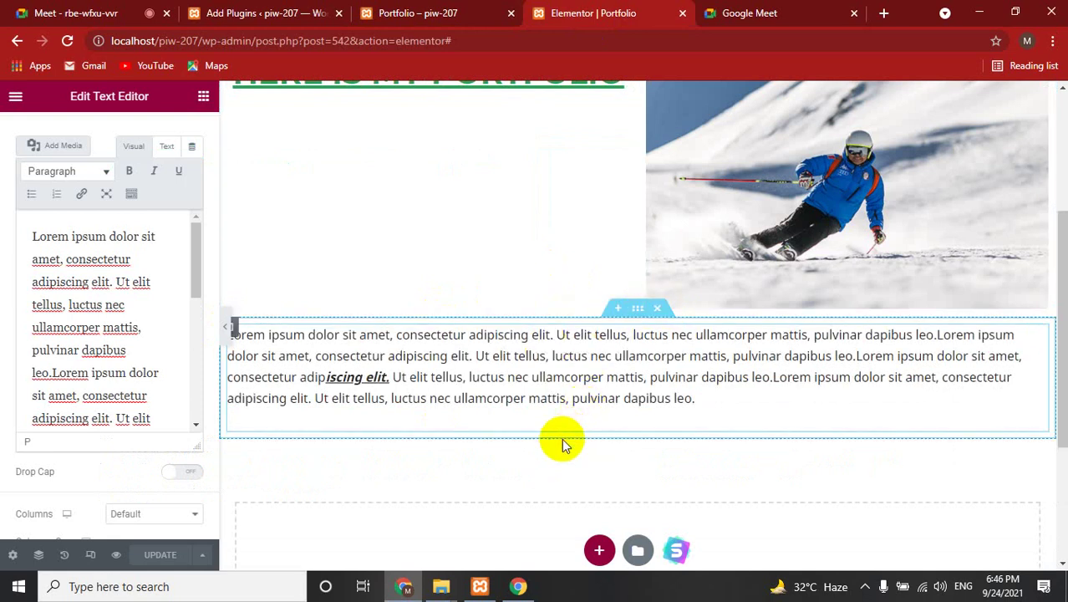
triple_click(550, 428)
left_click(554, 408)
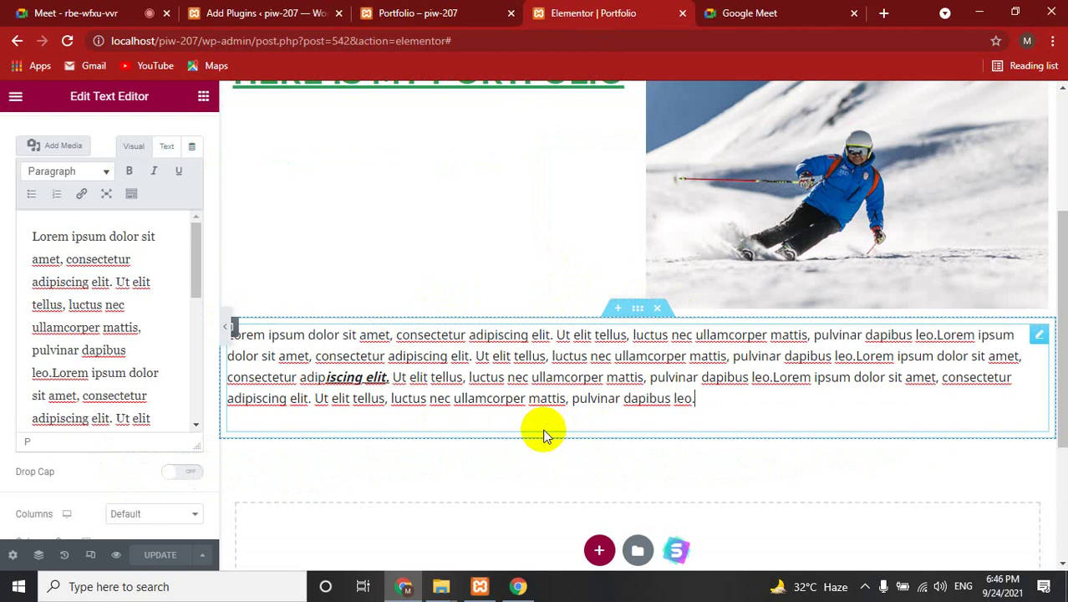
left_click(544, 435)
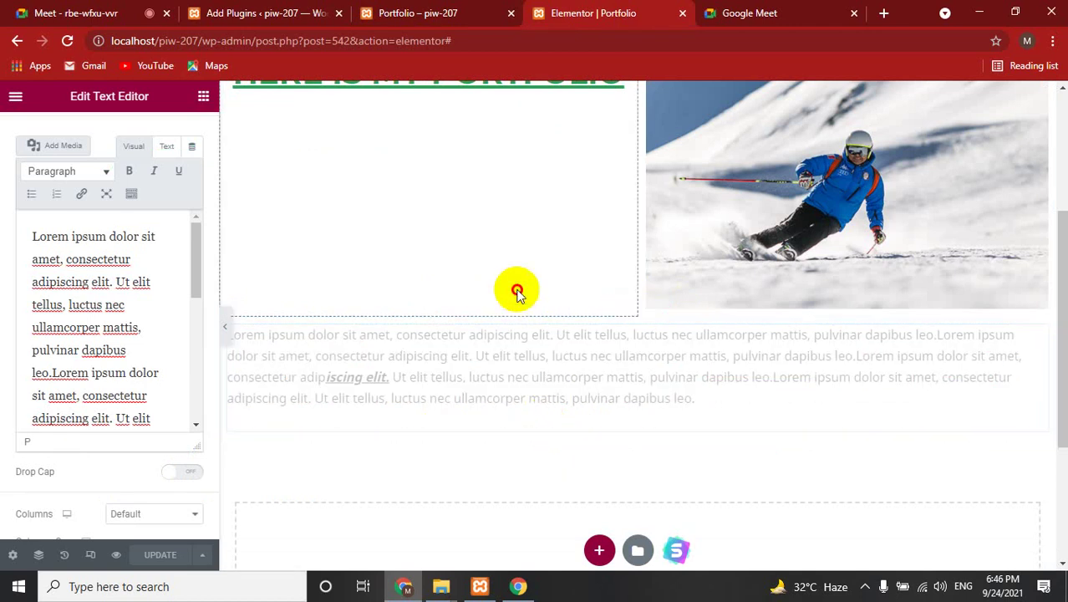
left_click(536, 357)
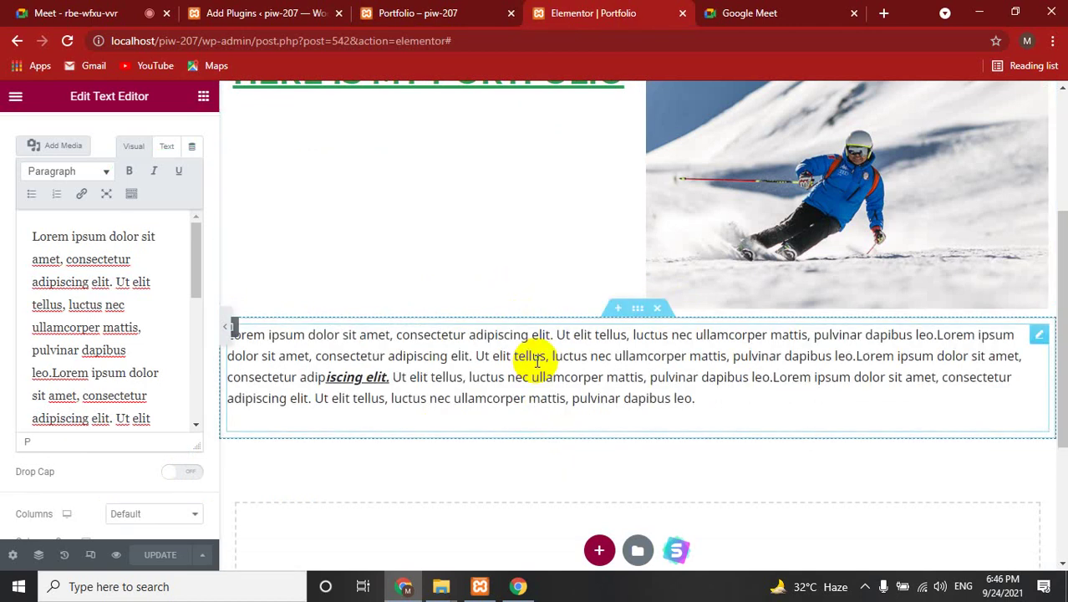
left_click(635, 319)
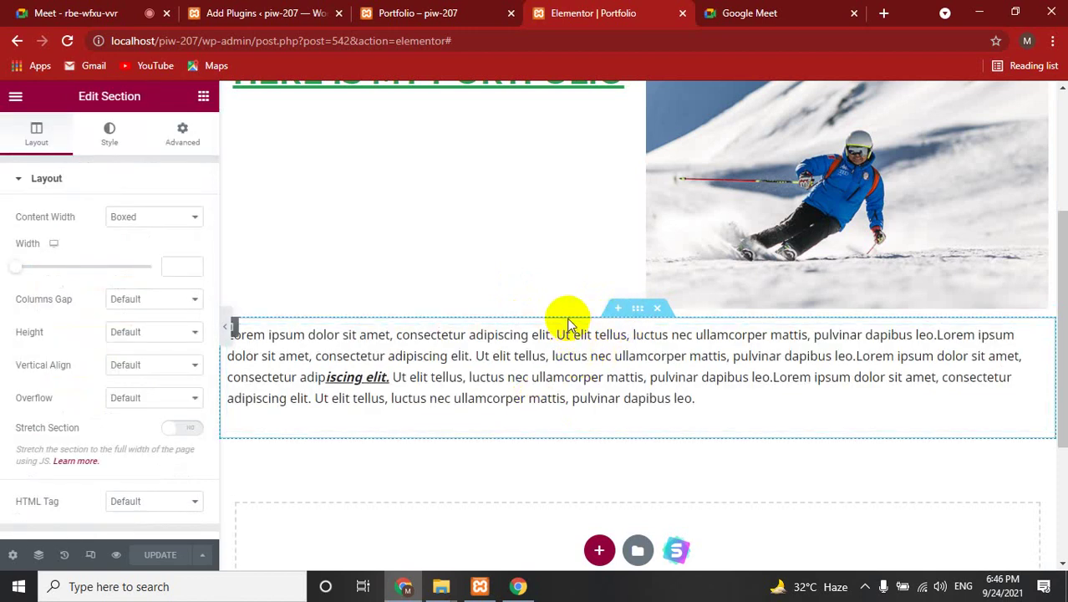
Try moving the paragraph beside the ski image, then reselect its Text Editor widget
left_click_drag(568, 324, 565, 317)
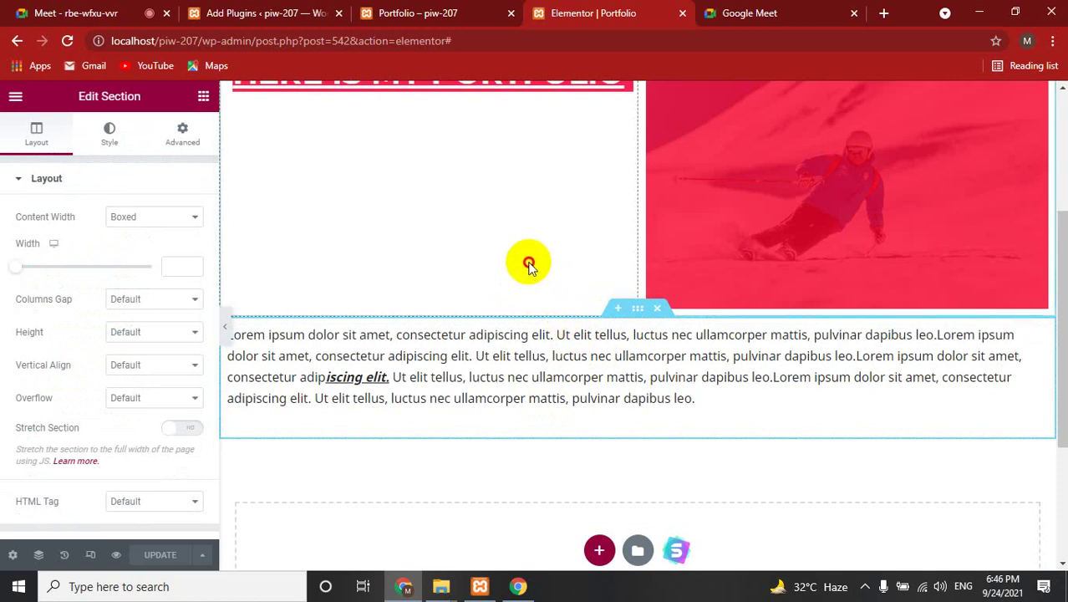
left_click(556, 375)
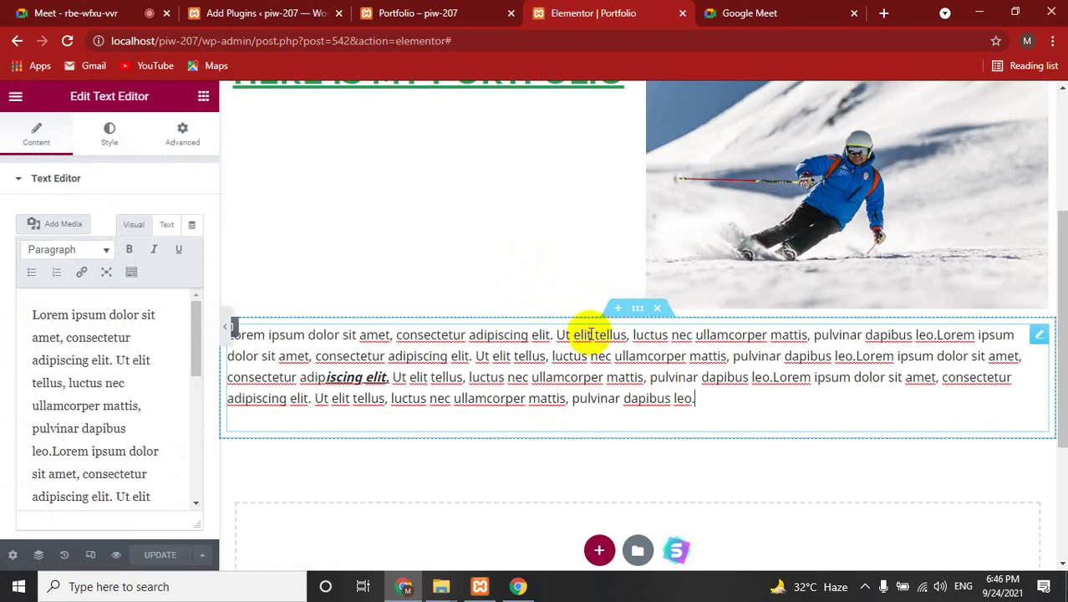
double_click(586, 328)
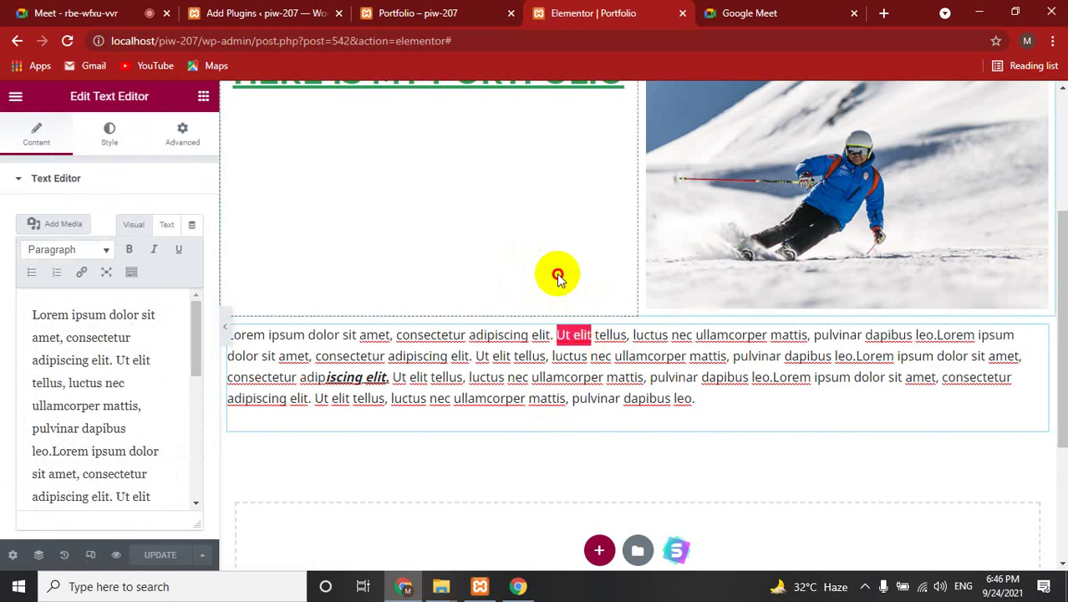
left_click(552, 378)
triple_click(551, 380)
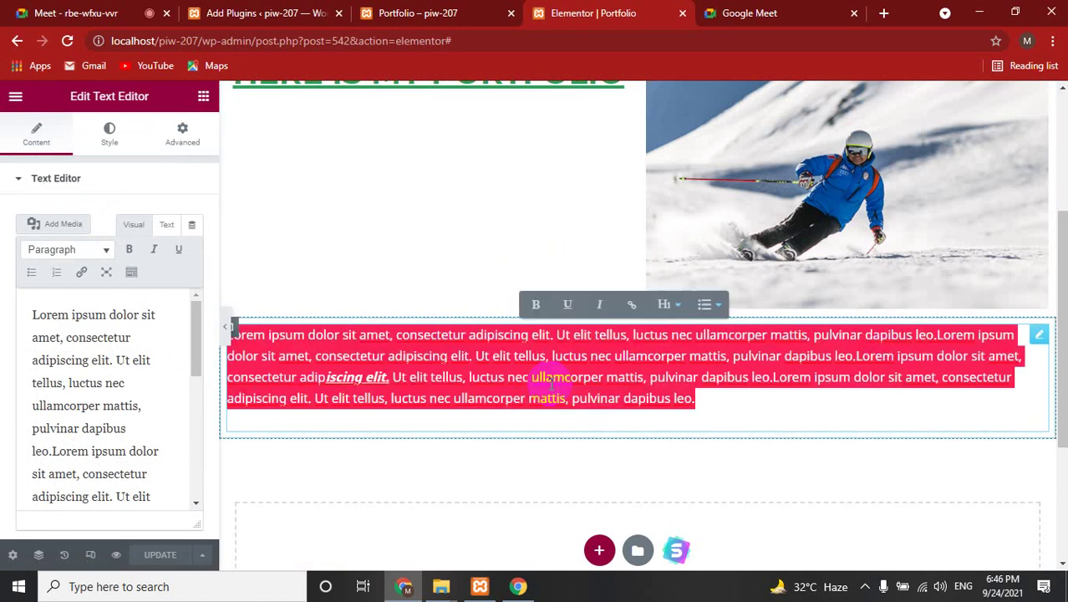
left_click(637, 432)
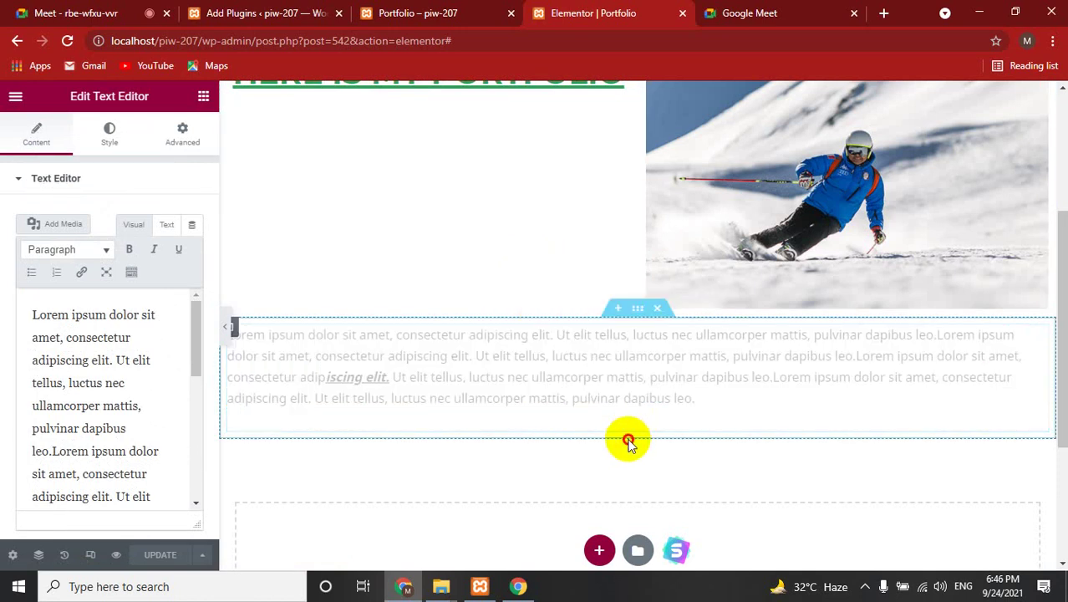
left_click_drag(628, 440, 578, 378)
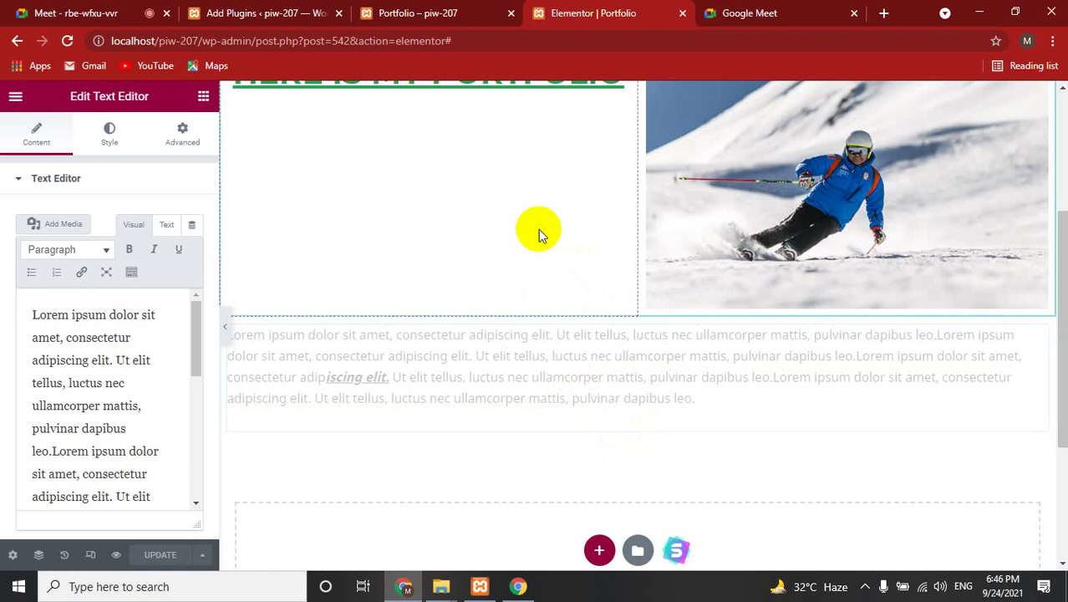
left_click(494, 354)
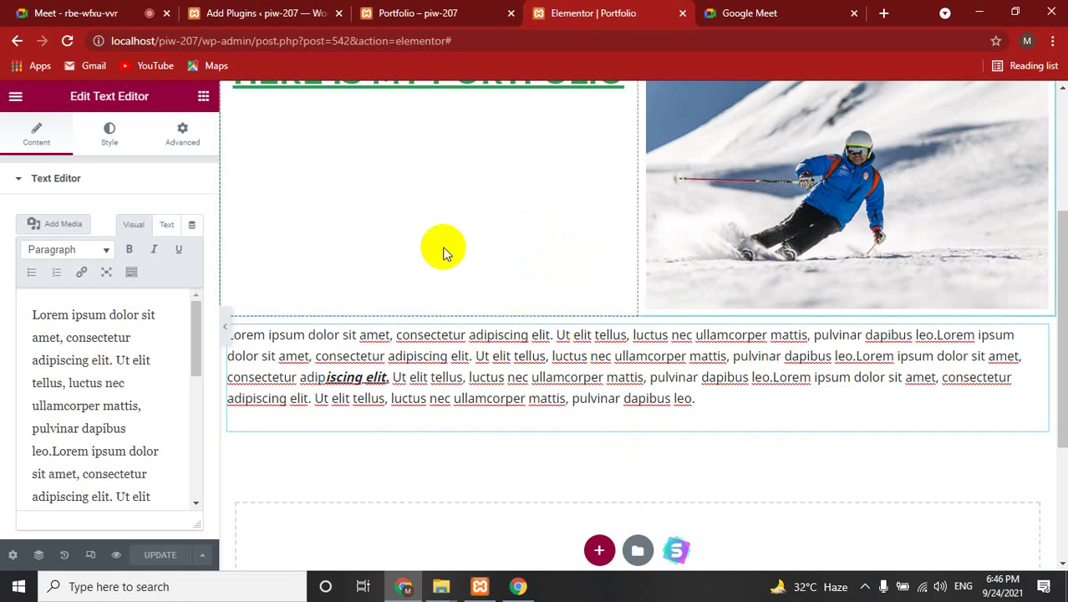
scroll(444, 252, "up", 3)
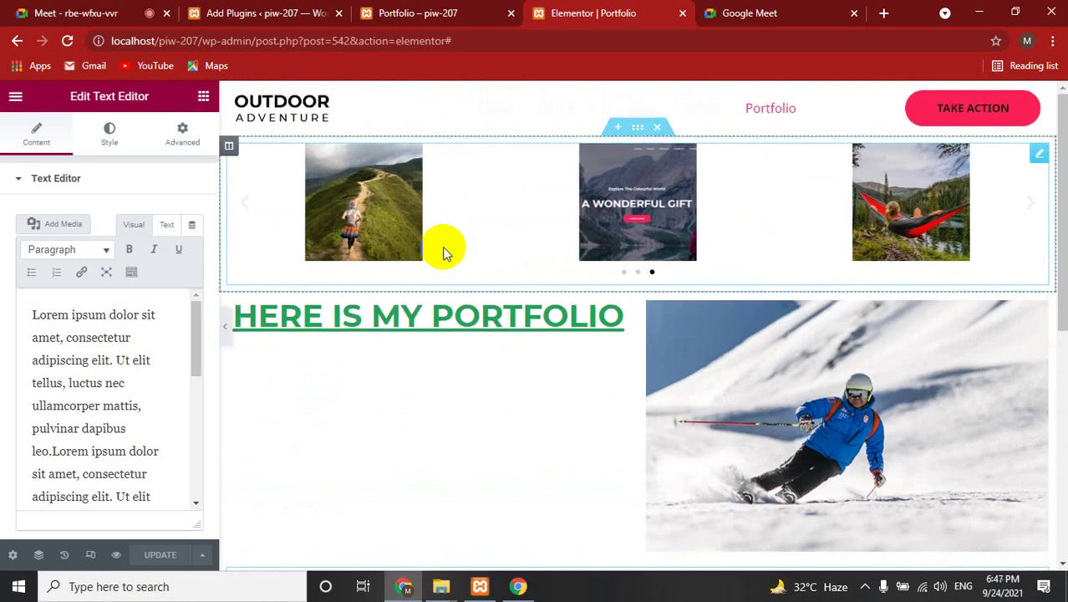
left_click(493, 10)
scroll(272, 306, "up", 2)
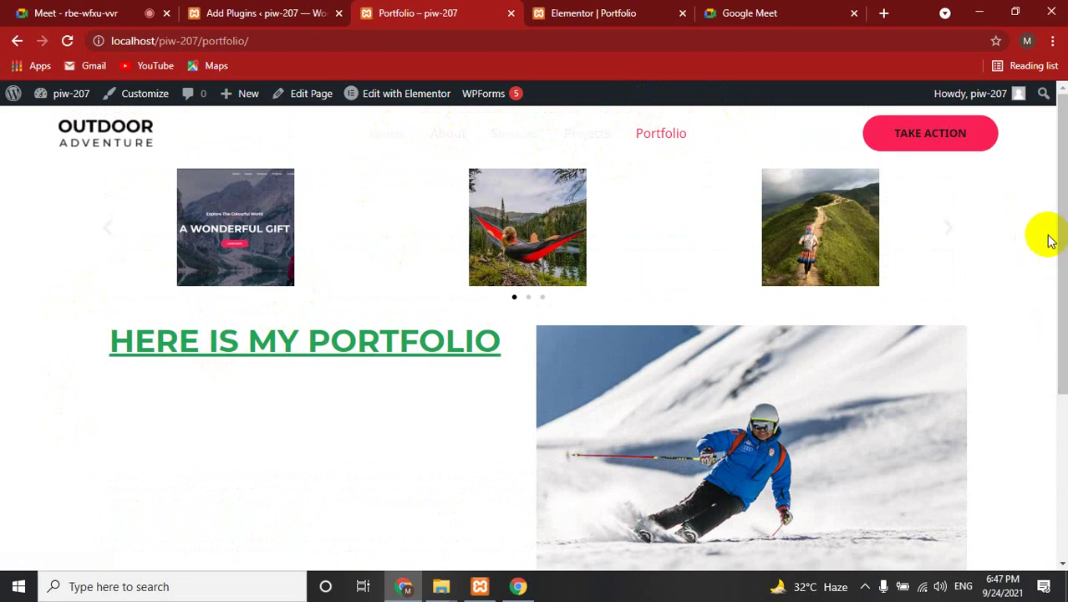
left_click(309, 12)
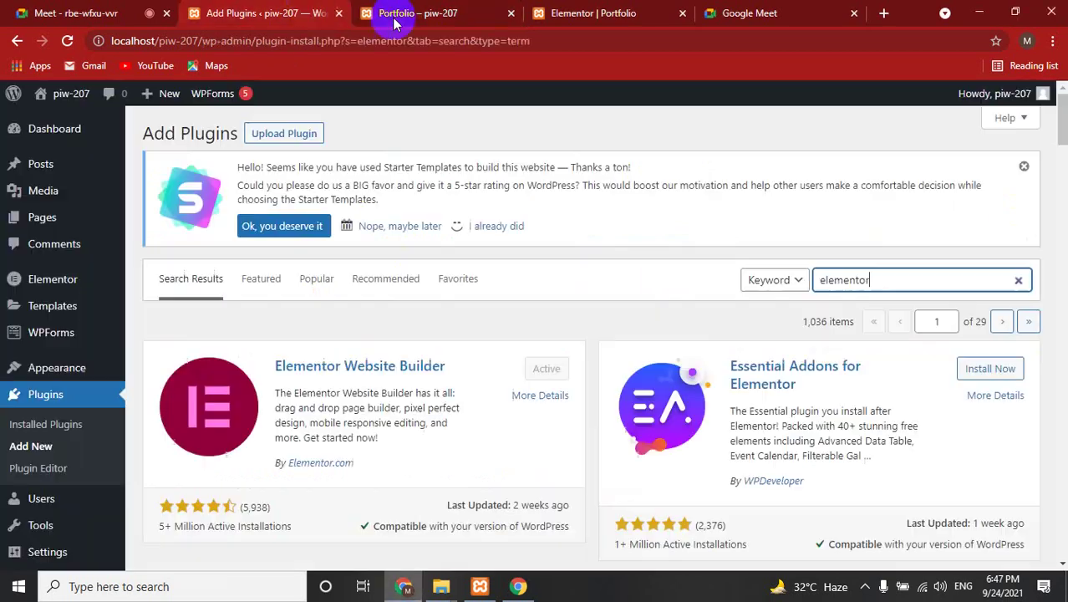
left_click(395, 22)
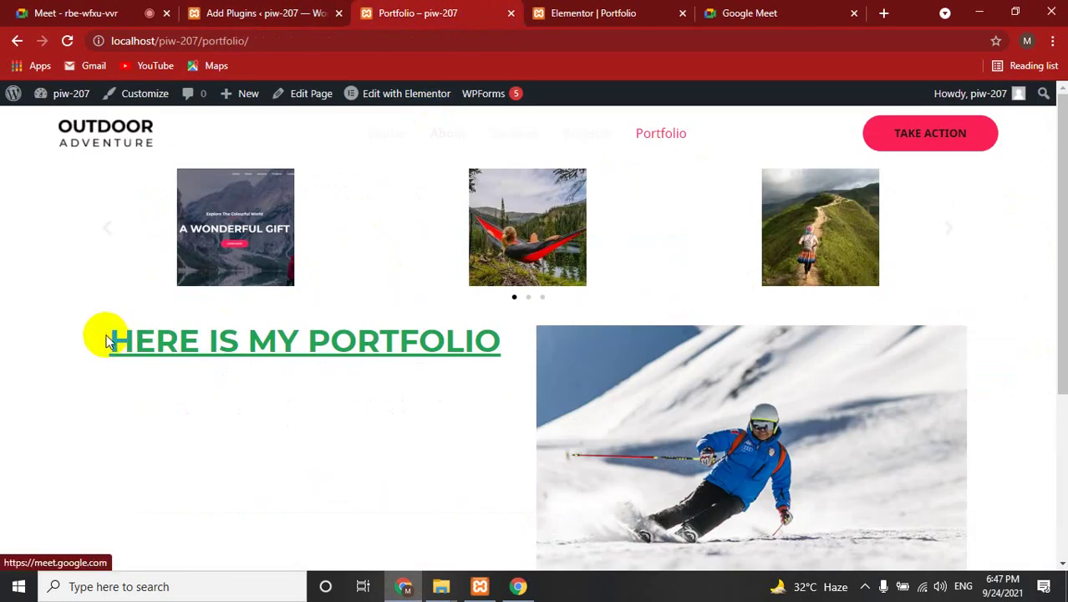
left_click_drag(97, 338, 510, 370)
left_click(388, 386)
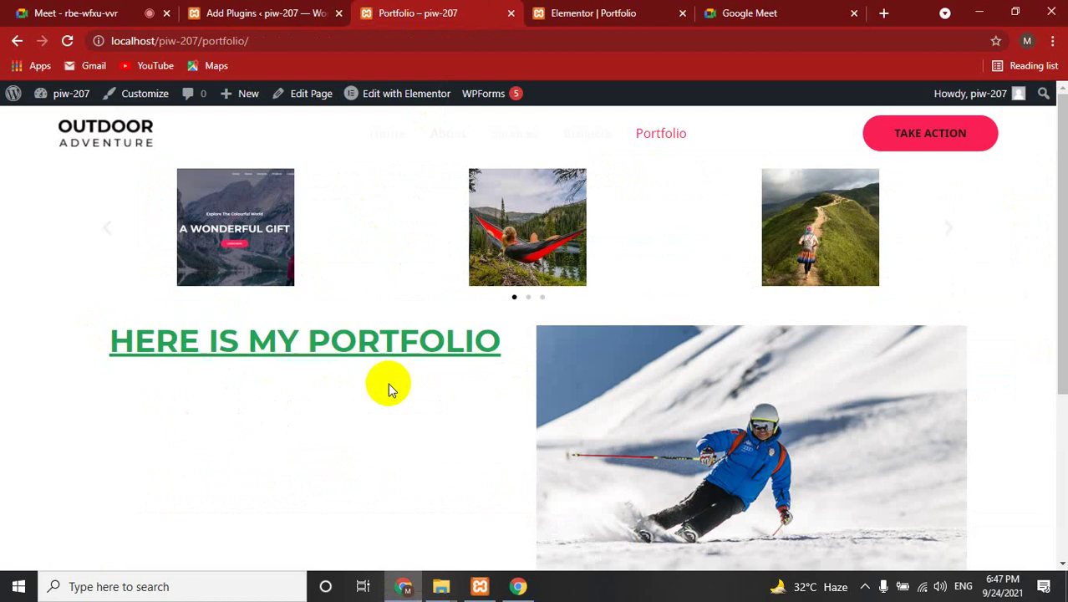
left_click(556, 12)
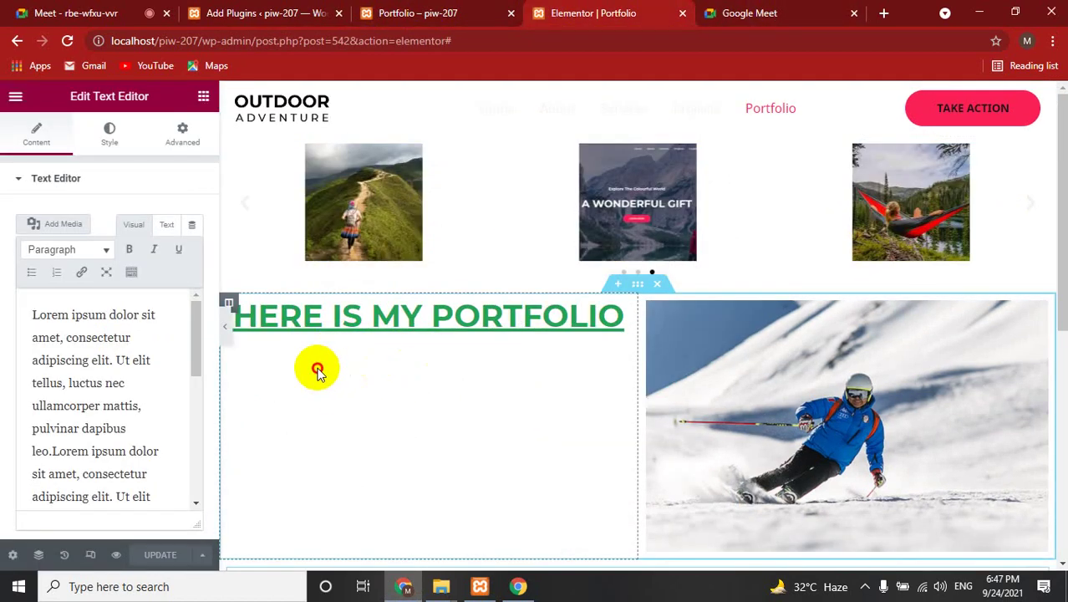
Paste the Lorem paragraph into the HERE IS MY PORTFOLIO heading's Title field
left_click(623, 309)
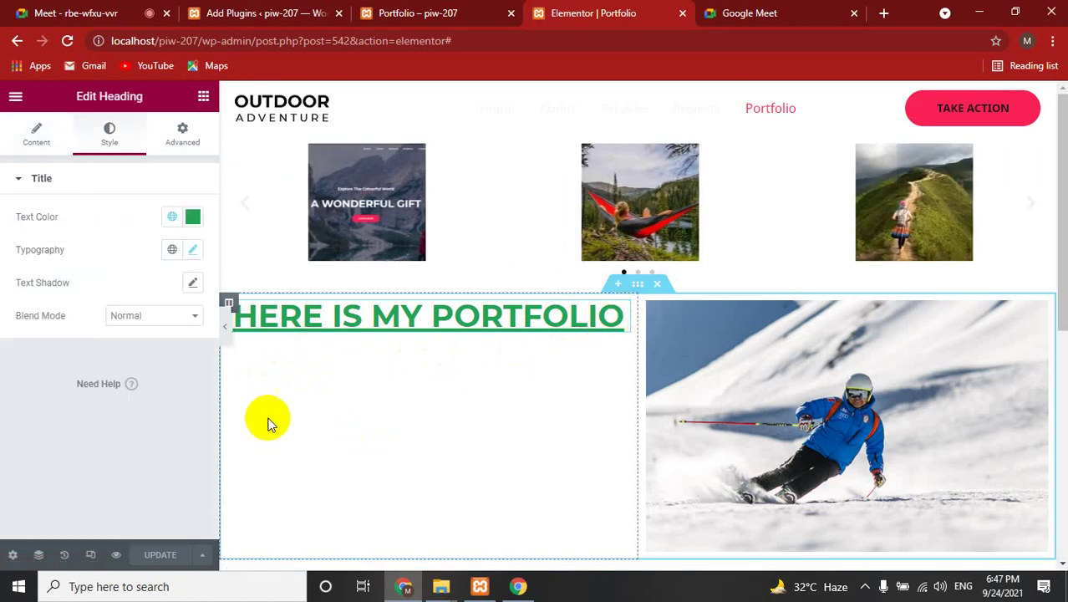
left_click(36, 127)
left_click(120, 237)
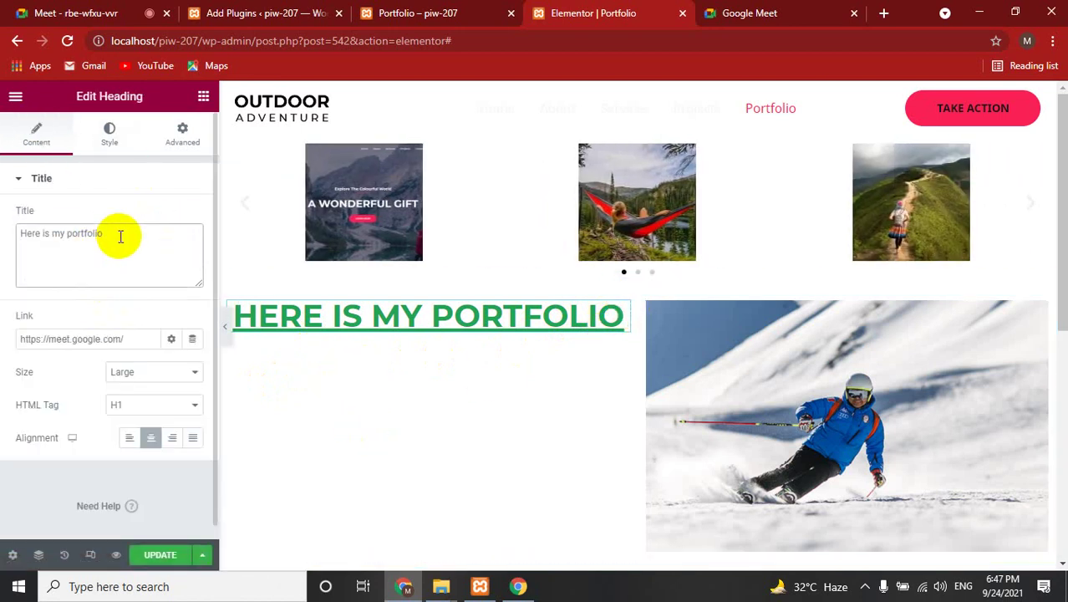
scroll(492, 489, "down", 5)
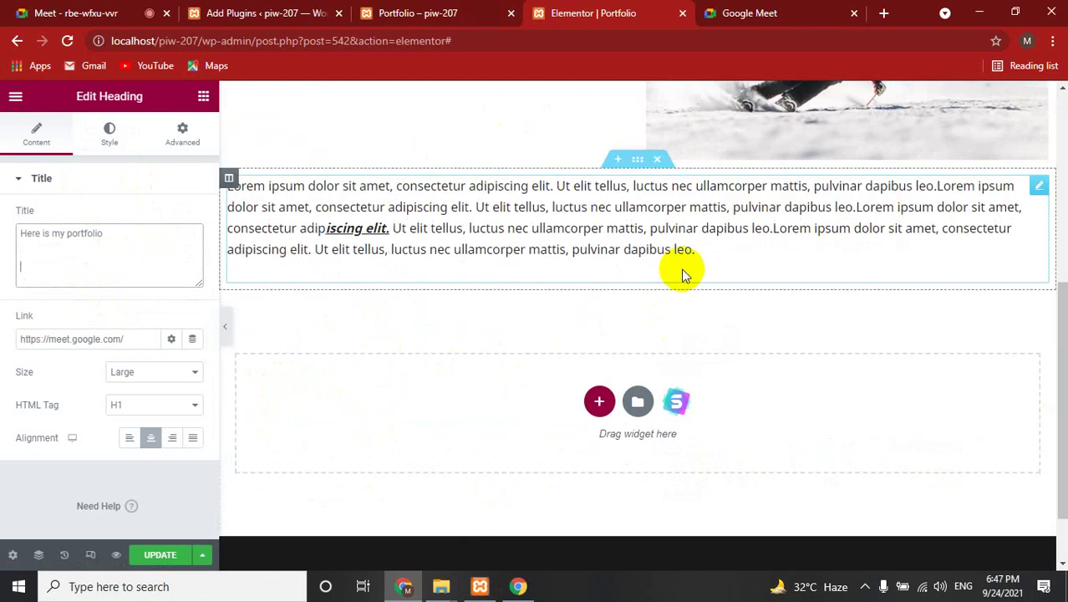
left_click_drag(697, 251, 219, 189)
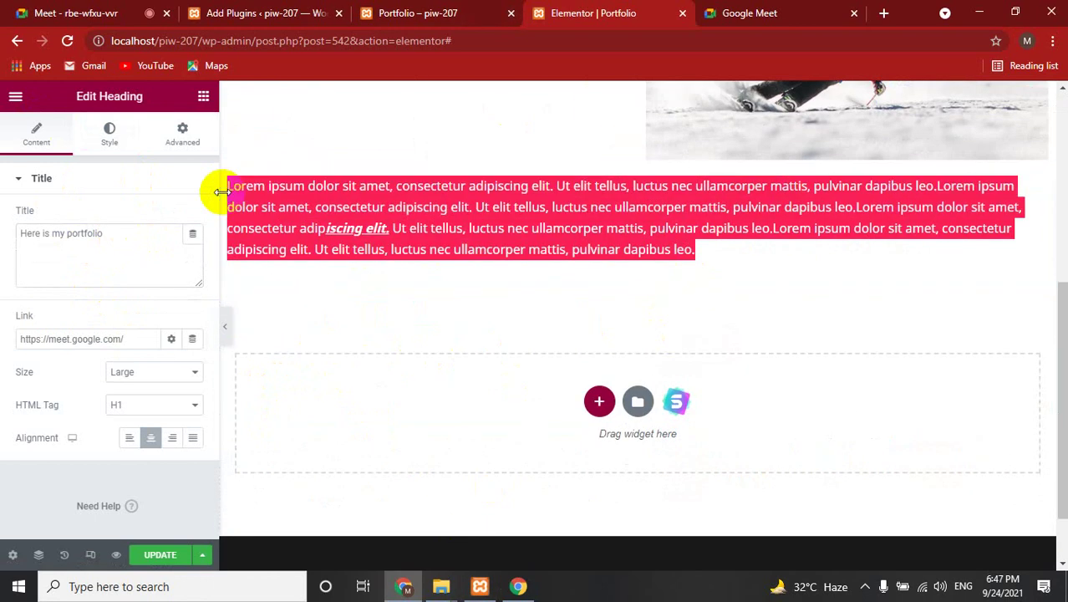
left_click(56, 254)
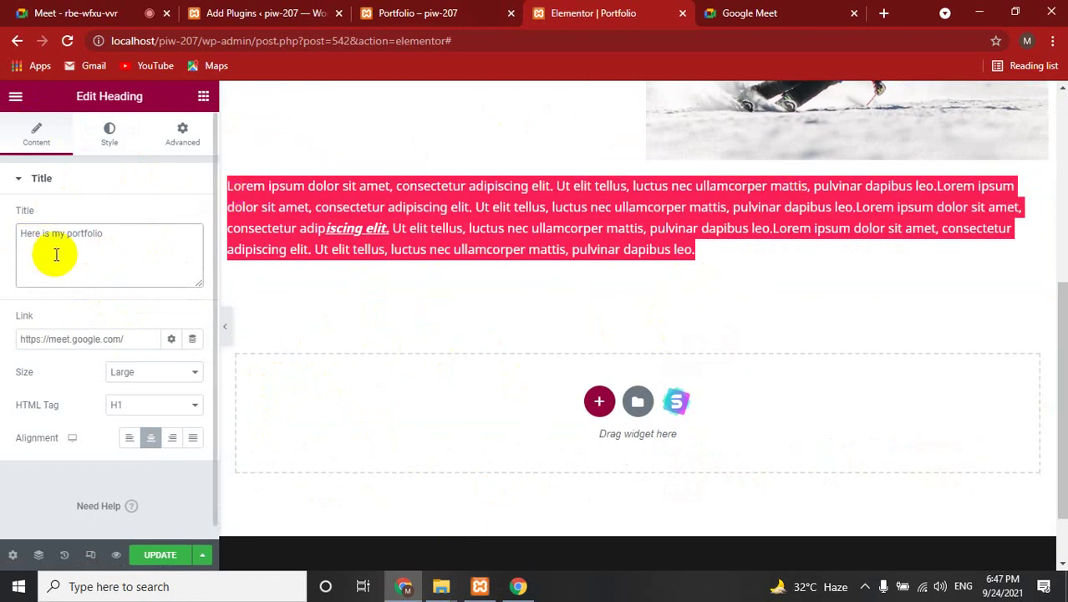
key("ctrl+v")
Delete the pasted Lorem text so the title reads only 'HERE IS MY PORTFOLIO'
scroll(420, 387, "up", 4)
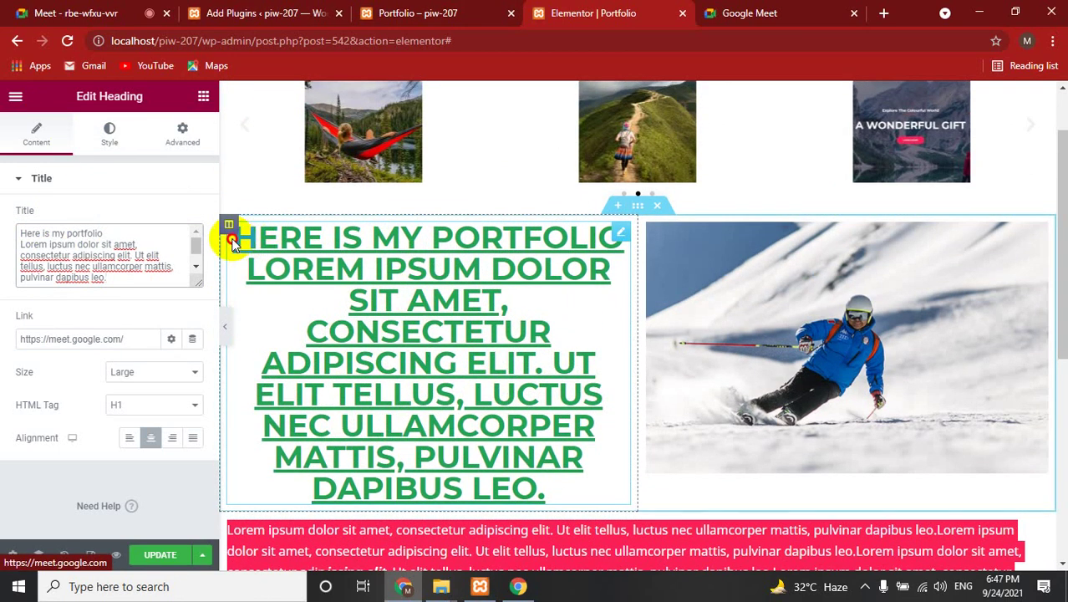
triple_click(428, 237)
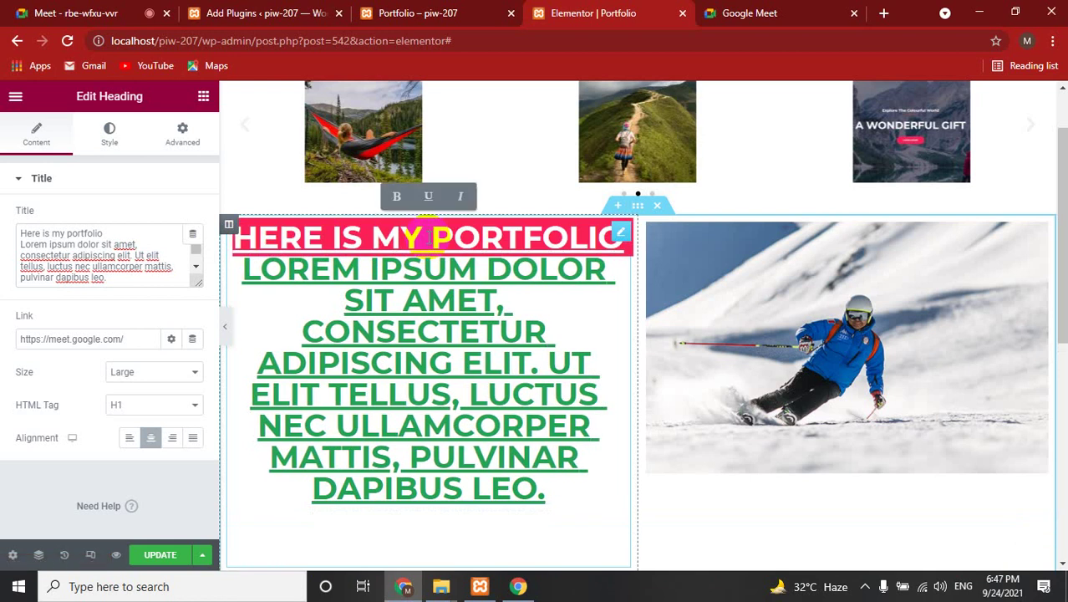
left_click_drag(240, 267, 569, 532)
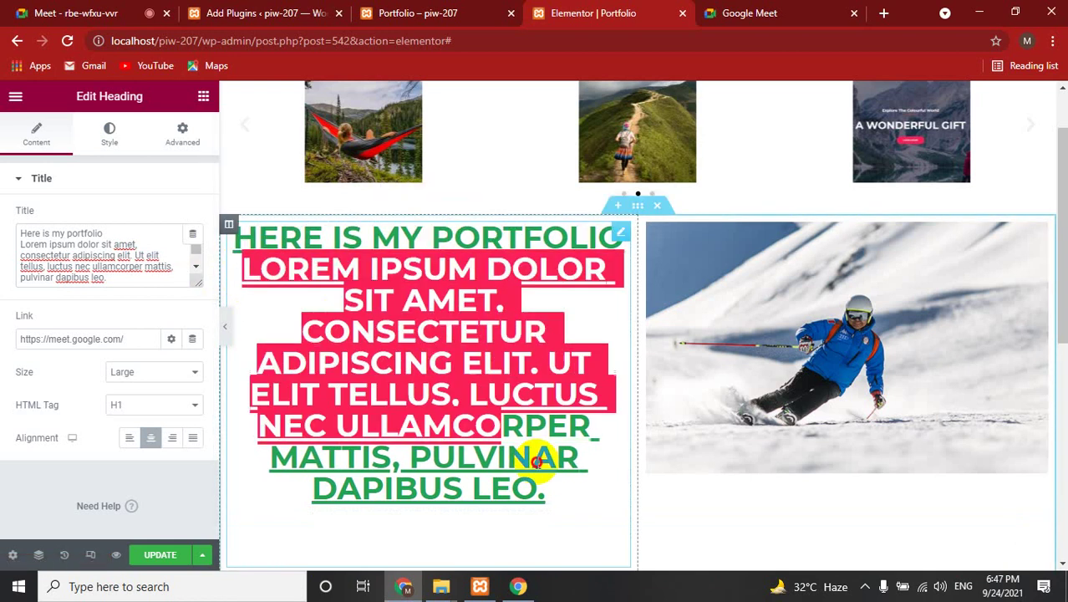
left_click(477, 426)
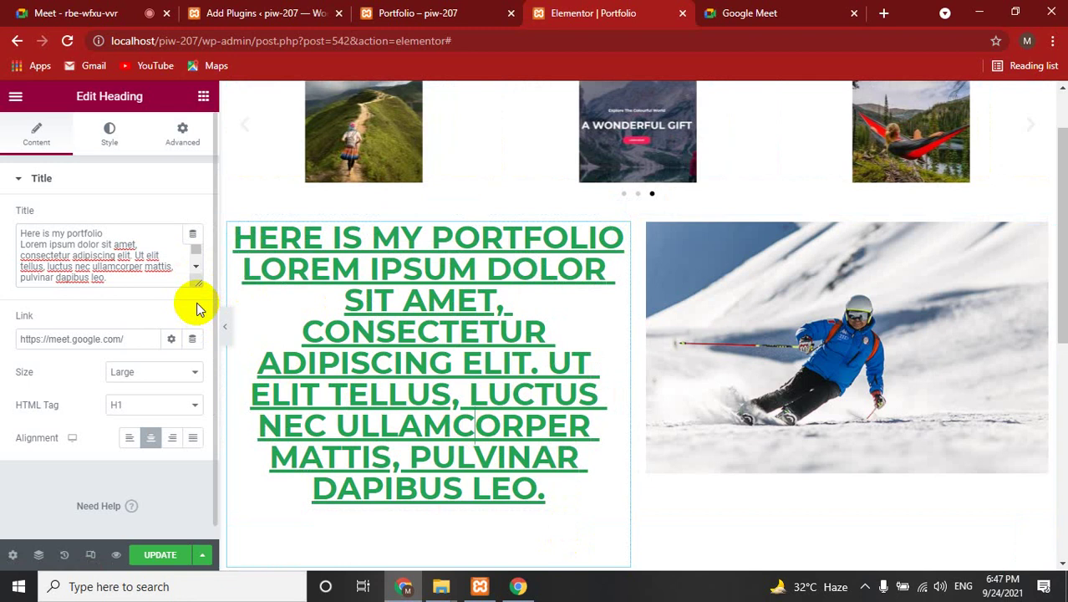
left_click(116, 281)
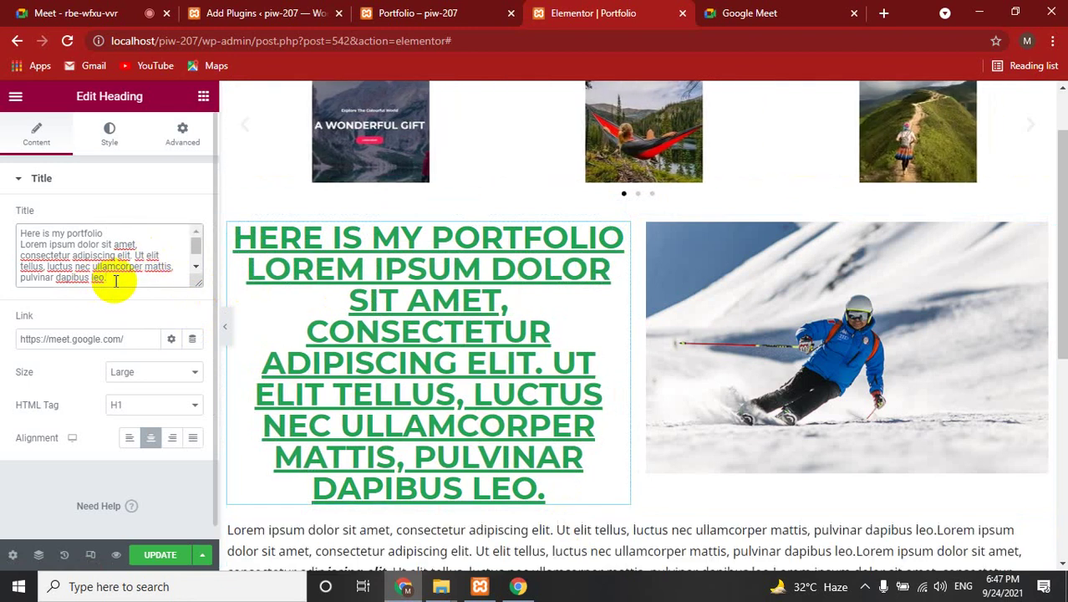
triple_click(116, 281)
key("BackSpace")
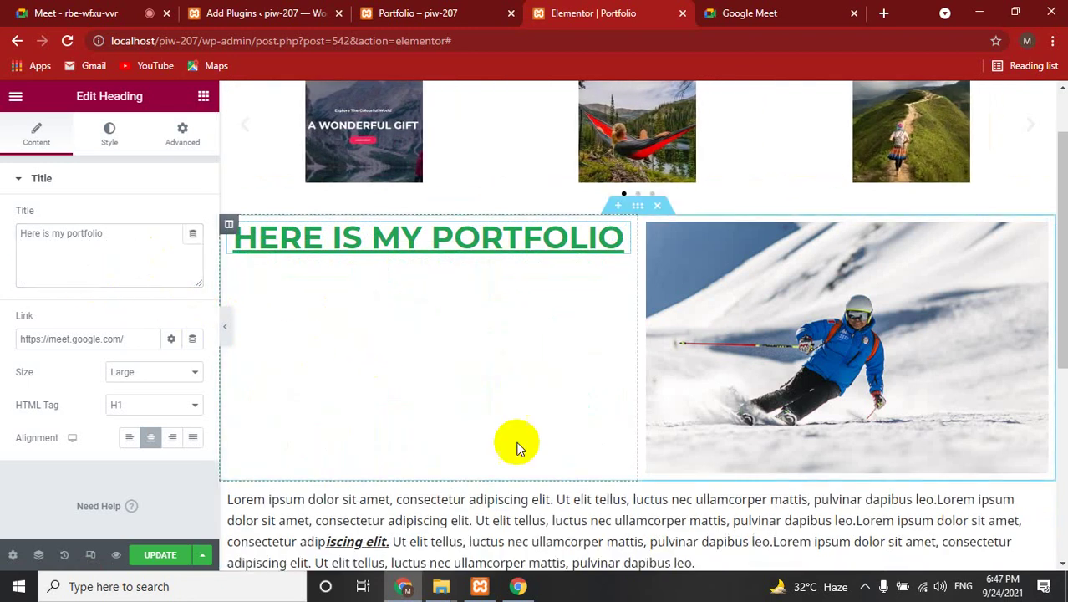
scroll(518, 443, "down", 3)
left_click(598, 310)
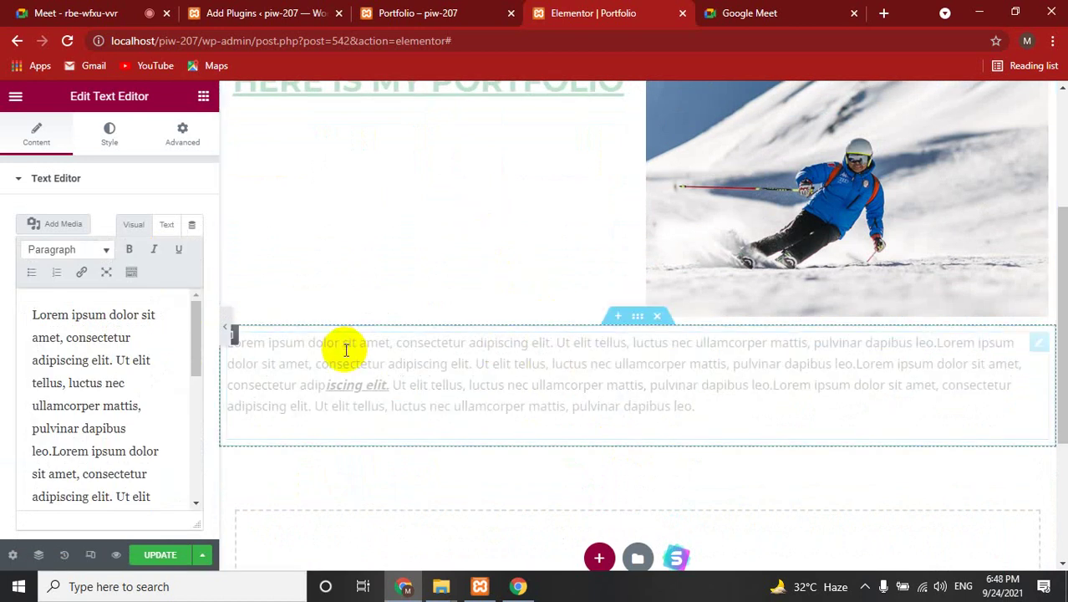
left_click(157, 553)
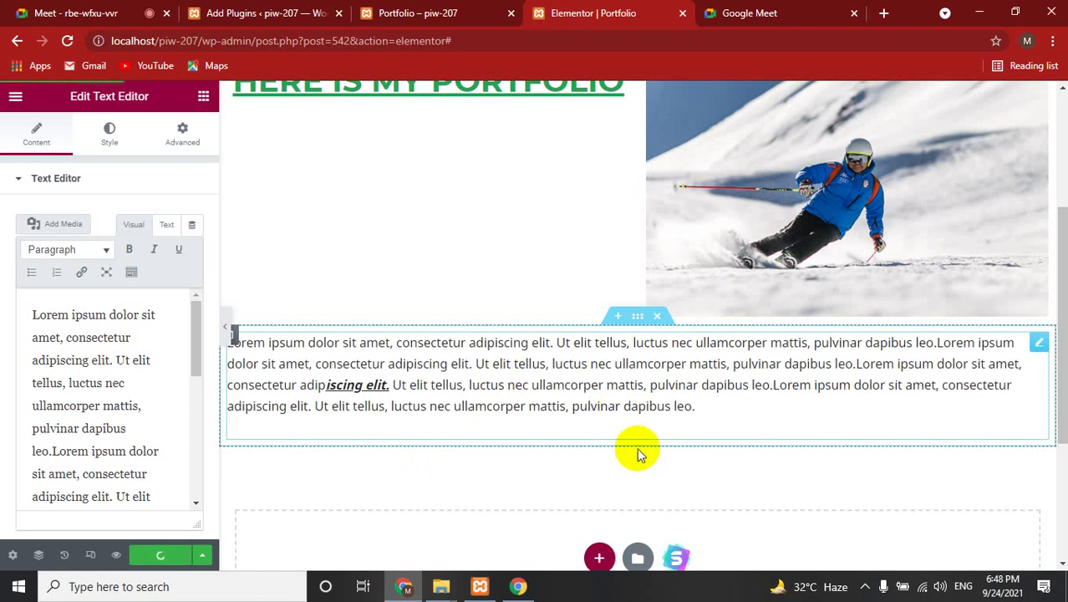
mouse_move(638, 443)
left_mouse_down()
mouse_move(598, 406)
mouse_move(609, 382)
left_mouse_up()
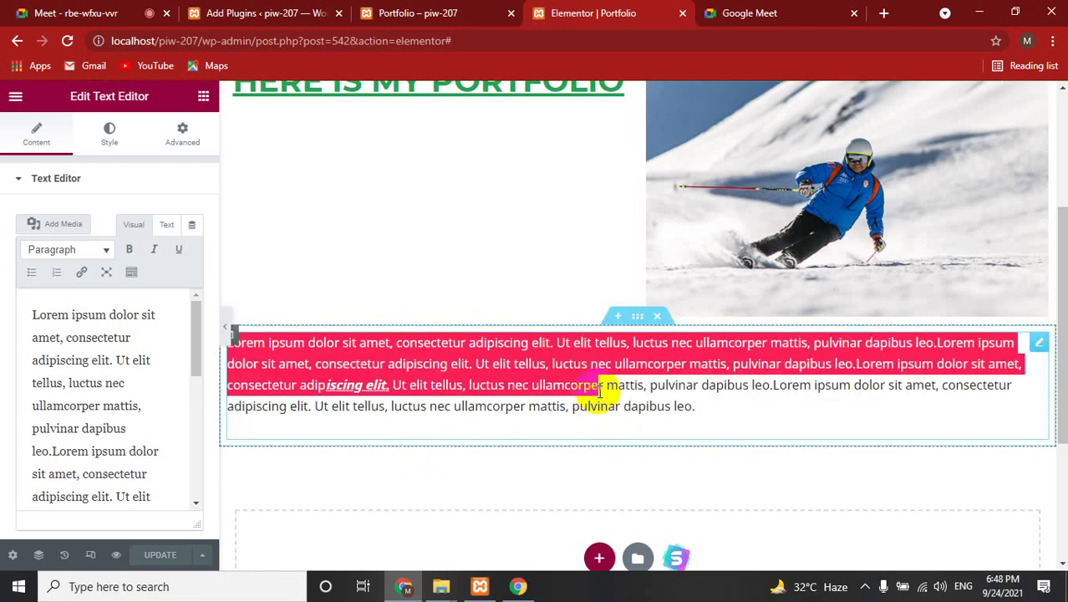
left_click(625, 433)
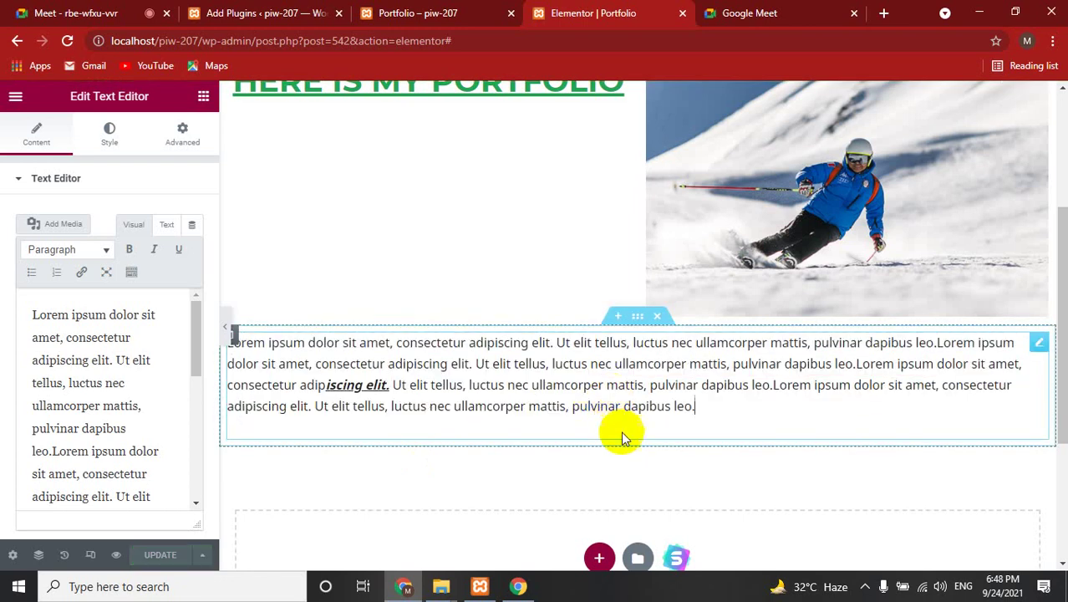
left_click(613, 325)
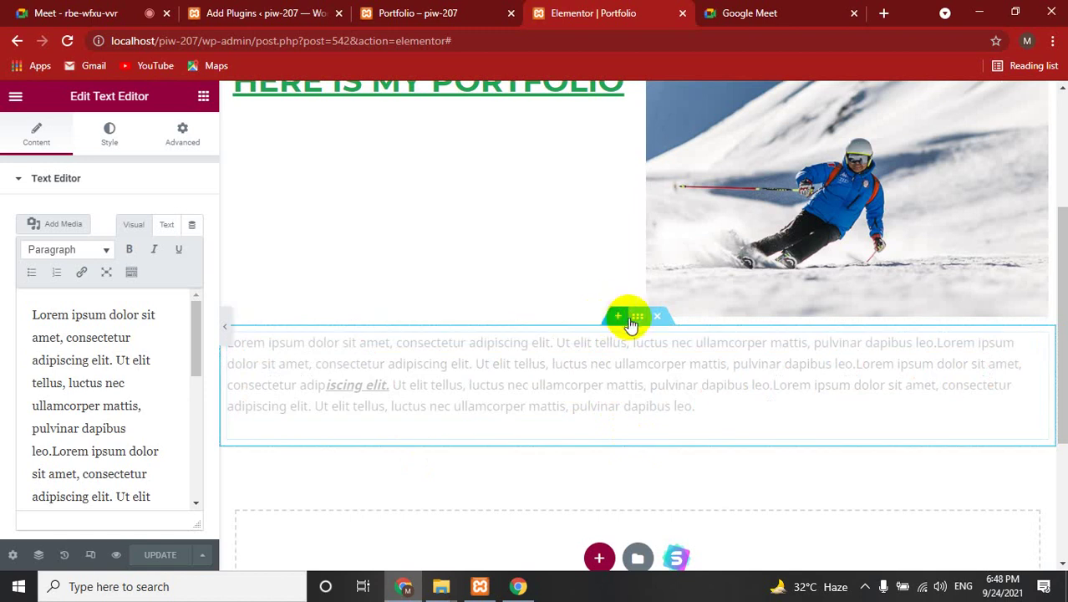
left_click(635, 320)
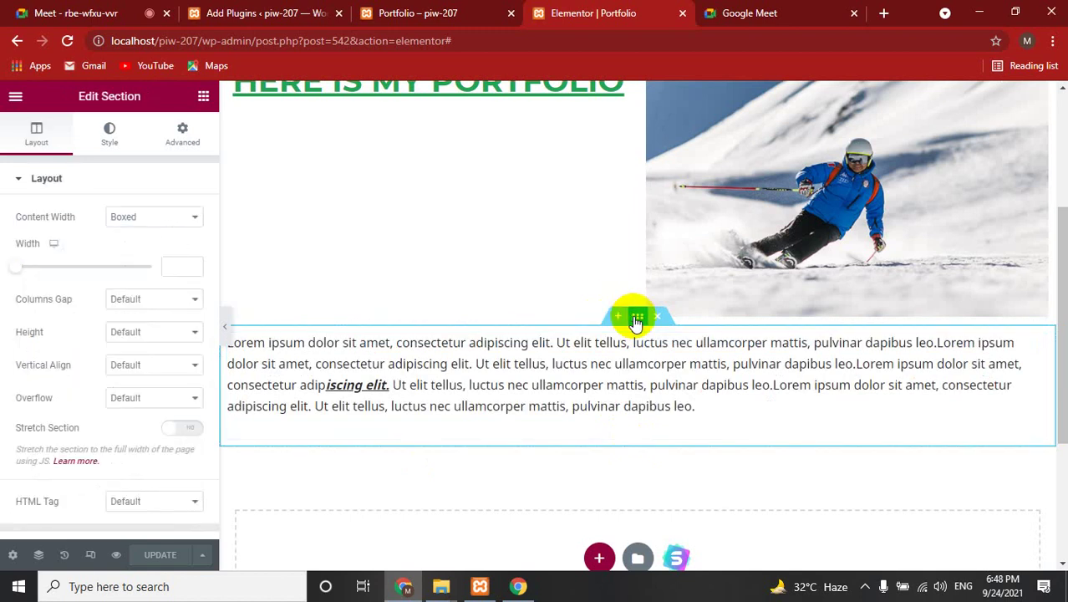
left_click(615, 318)
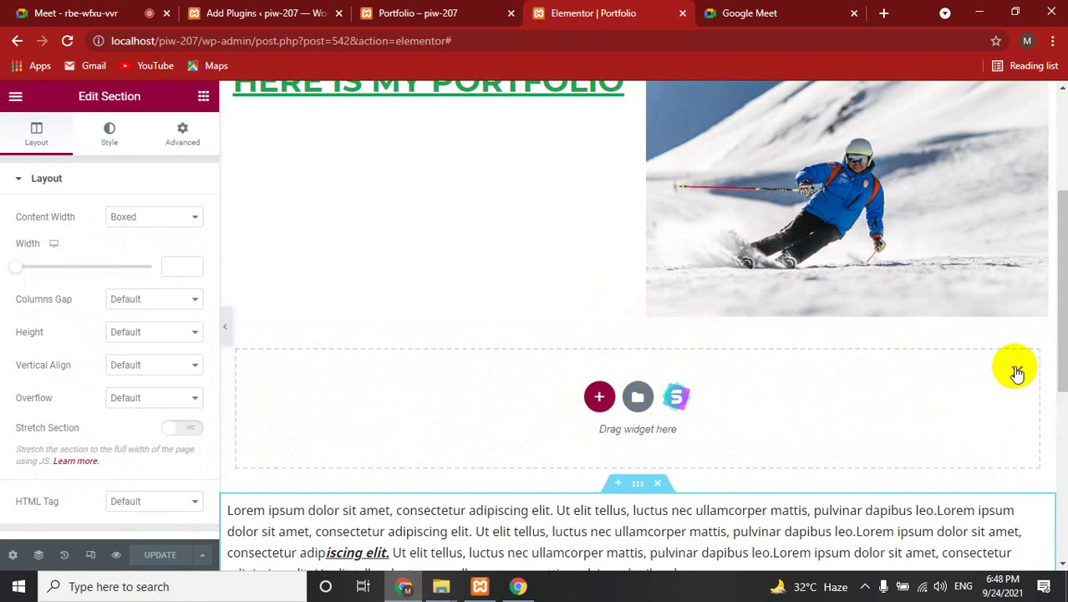
key("ctrl+z")
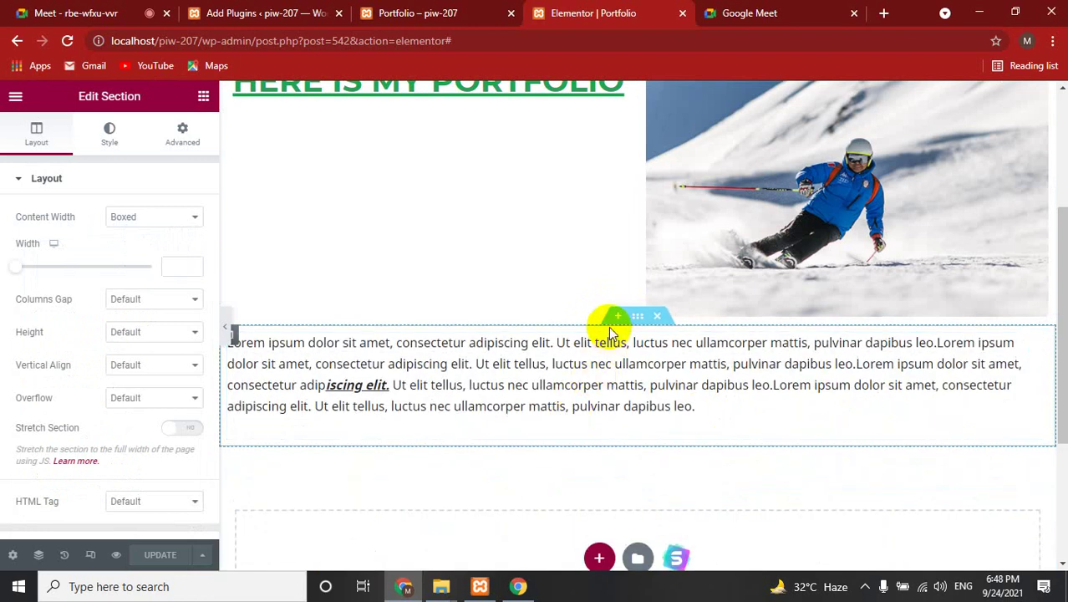
left_click(608, 328)
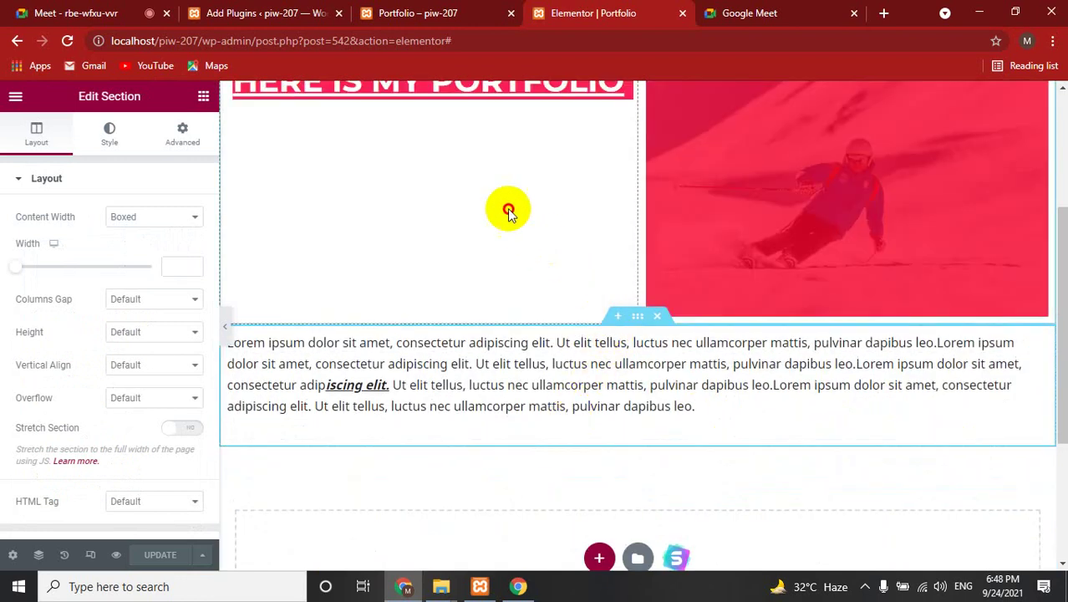
Select the Lorem paragraph text in the editor, then deselect it
left_click(370, 341)
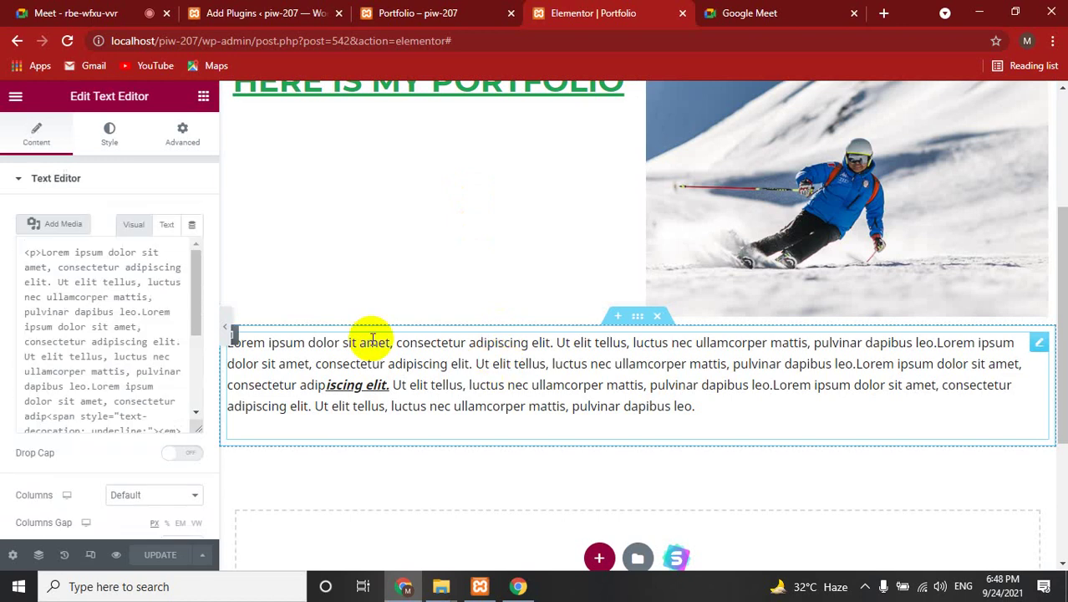
left_click(391, 374)
left_click_drag(391, 374, 741, 418)
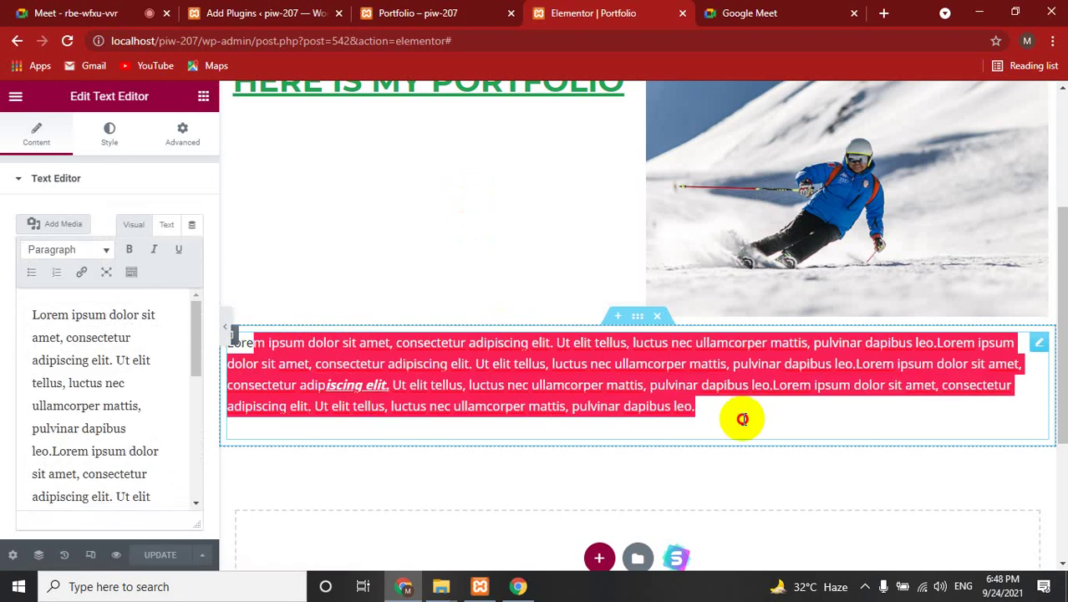
left_click(633, 366)
triple_click(636, 368)
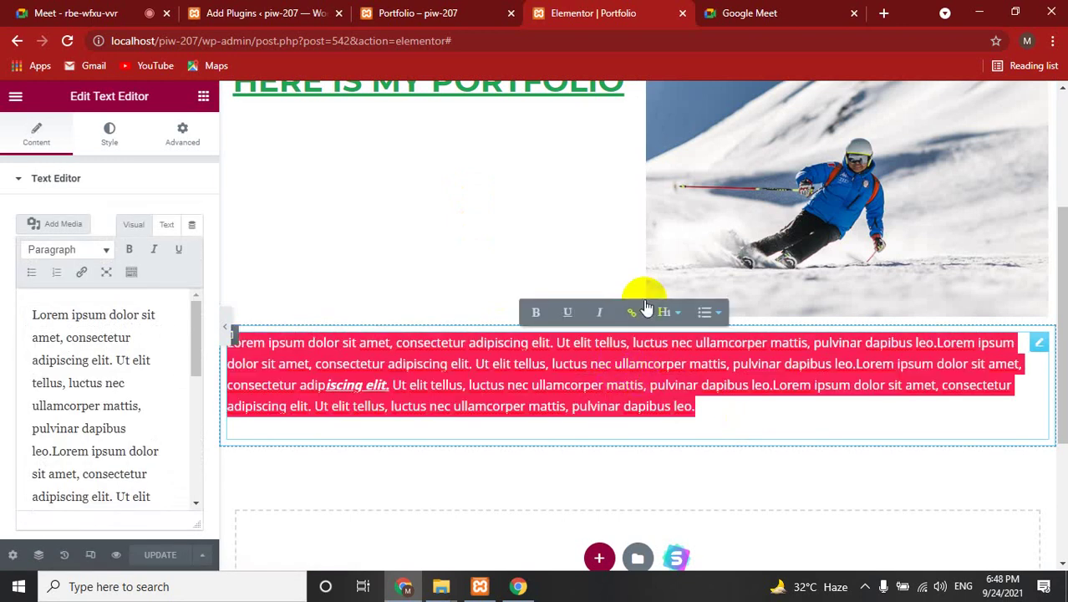
left_click(691, 424)
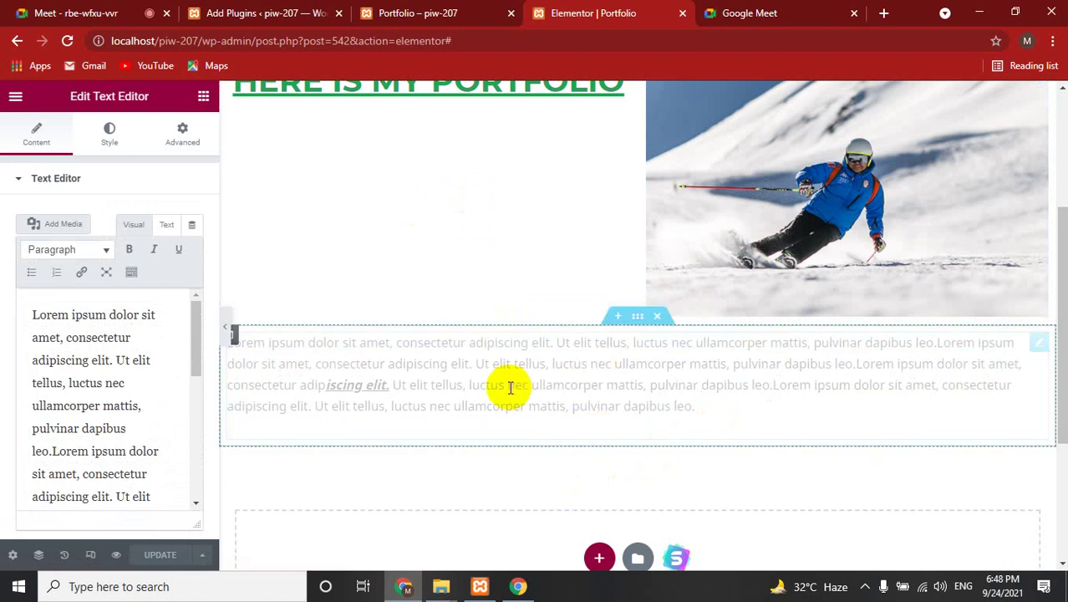
Switch to the live 'Portfolio – piw-207' browser tab
scroll(508, 386, "up", 3)
scroll(501, 384, "down", 5)
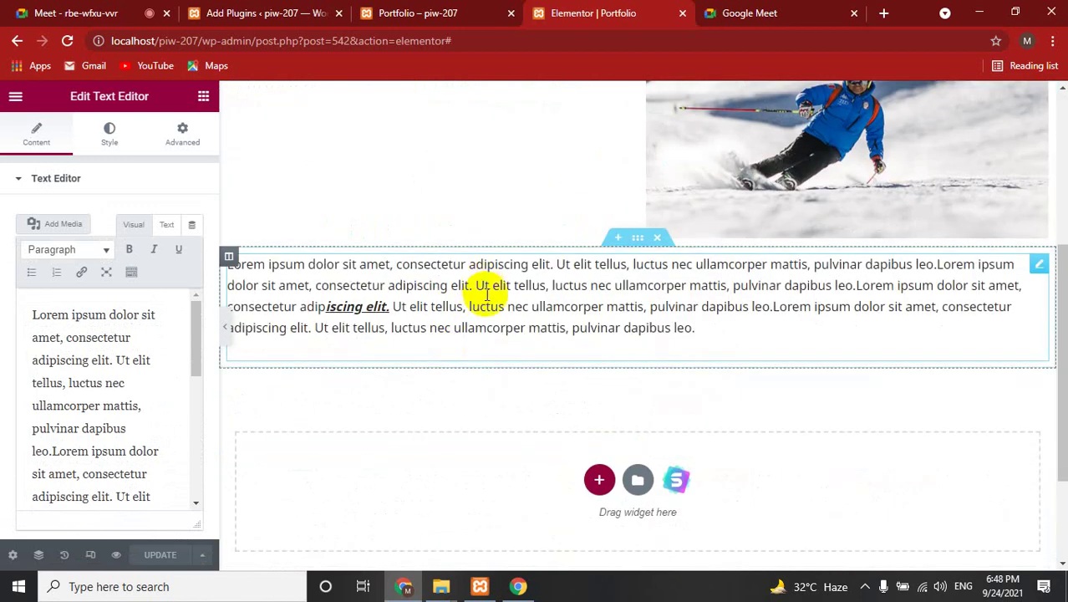
scroll(407, 121, "up", 3)
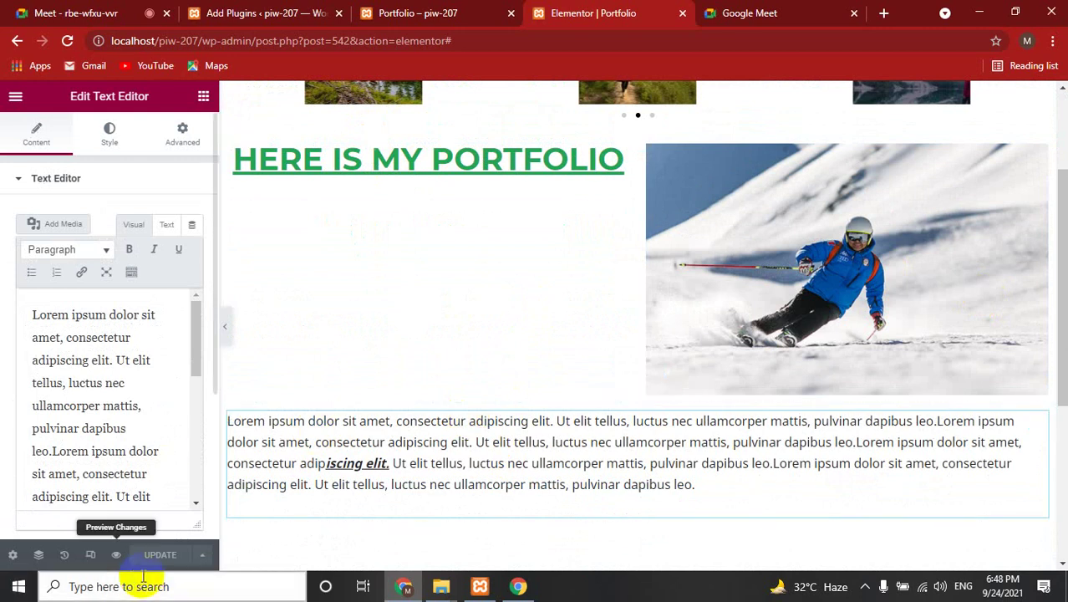
left_click(441, 14)
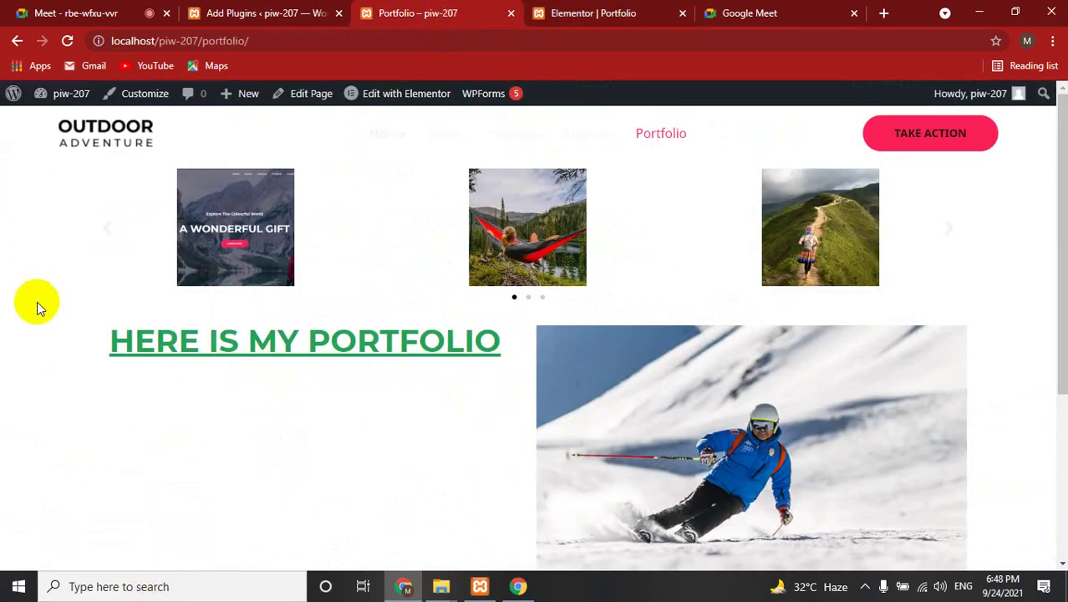
Return to the Elementor editor and add a new section below the Lorem paragraph
scroll(37, 305, "down", 10)
scroll(38, 305, "up", 10)
left_click(238, 12)
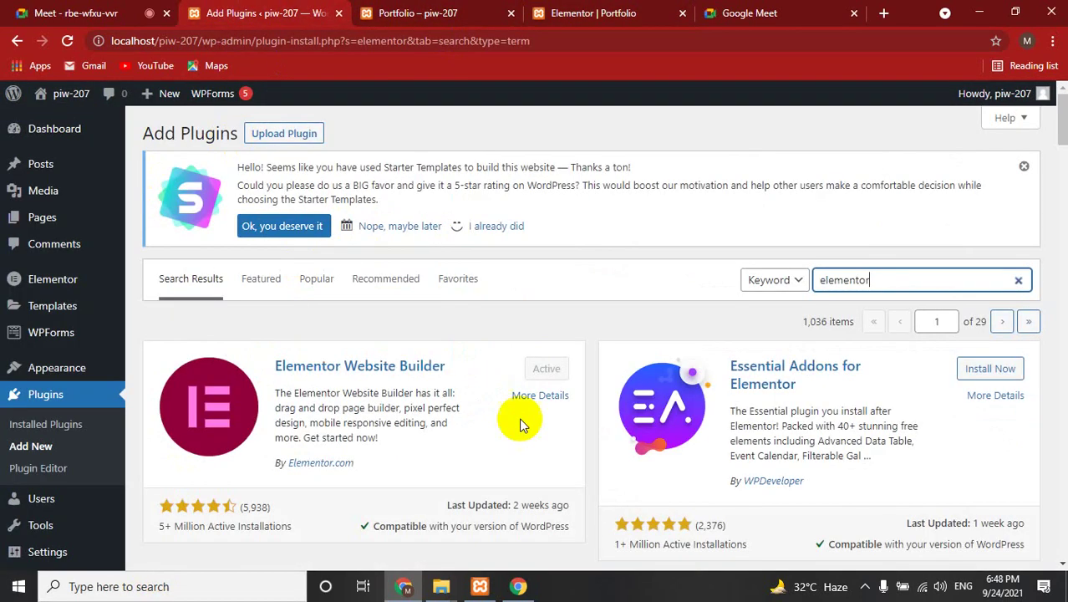
left_click(402, 12)
scroll(592, 409, "down", 3)
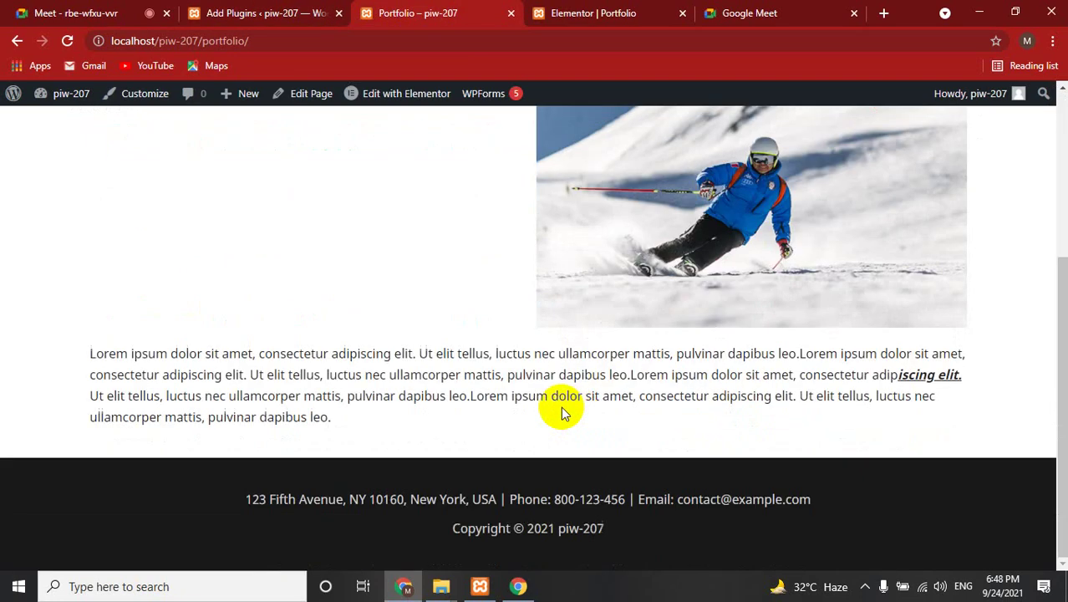
left_click(544, 12)
scroll(544, 443, "down", 1)
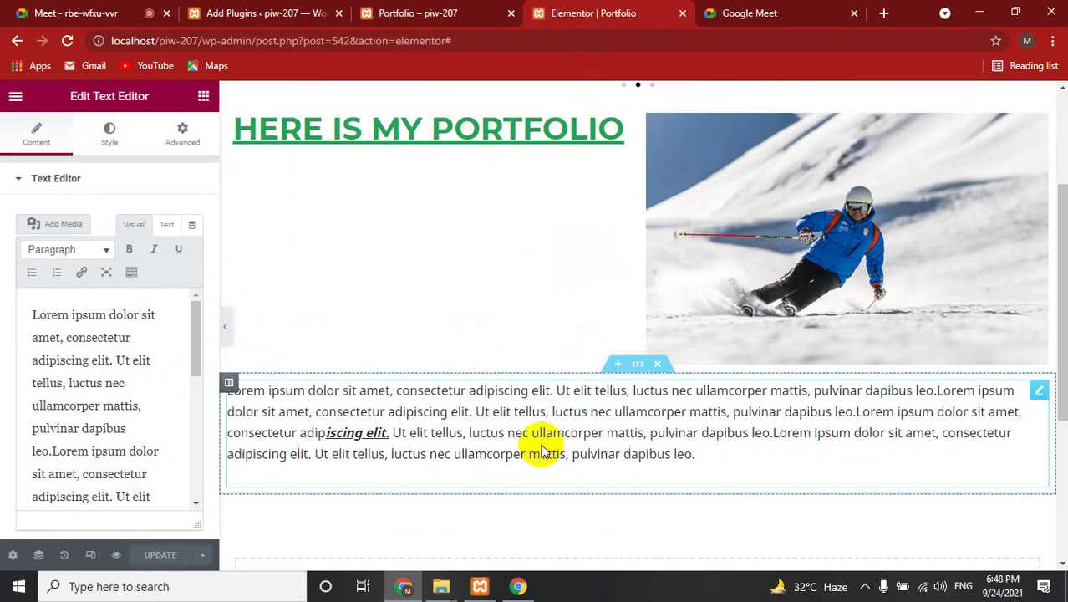
scroll(577, 393, "down", 3)
left_click(598, 325)
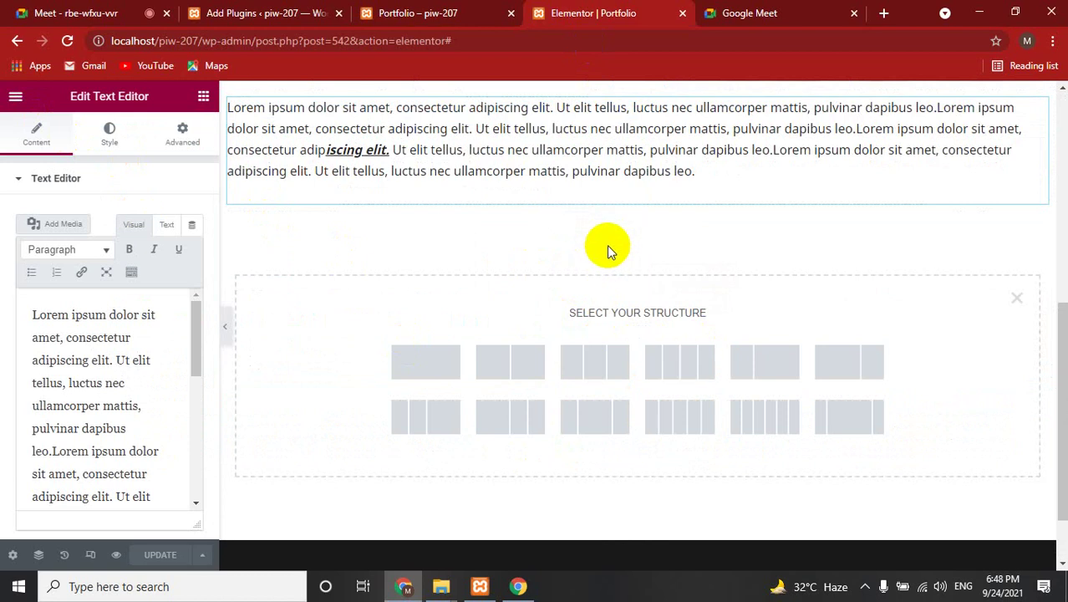
Give the new section a single column and drag a Button widget into it
left_click(409, 354)
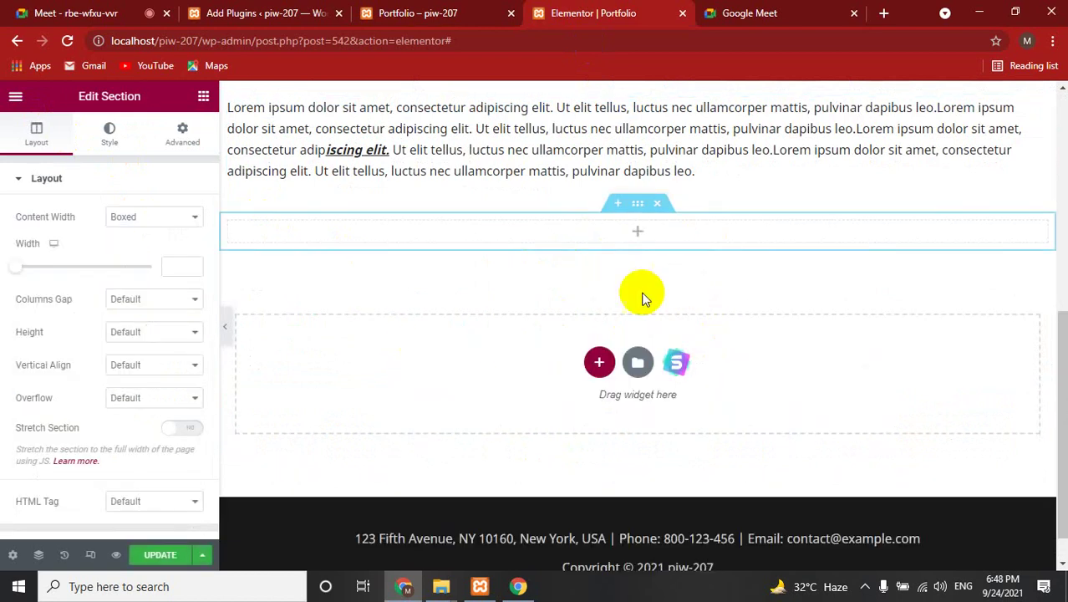
left_click(638, 236)
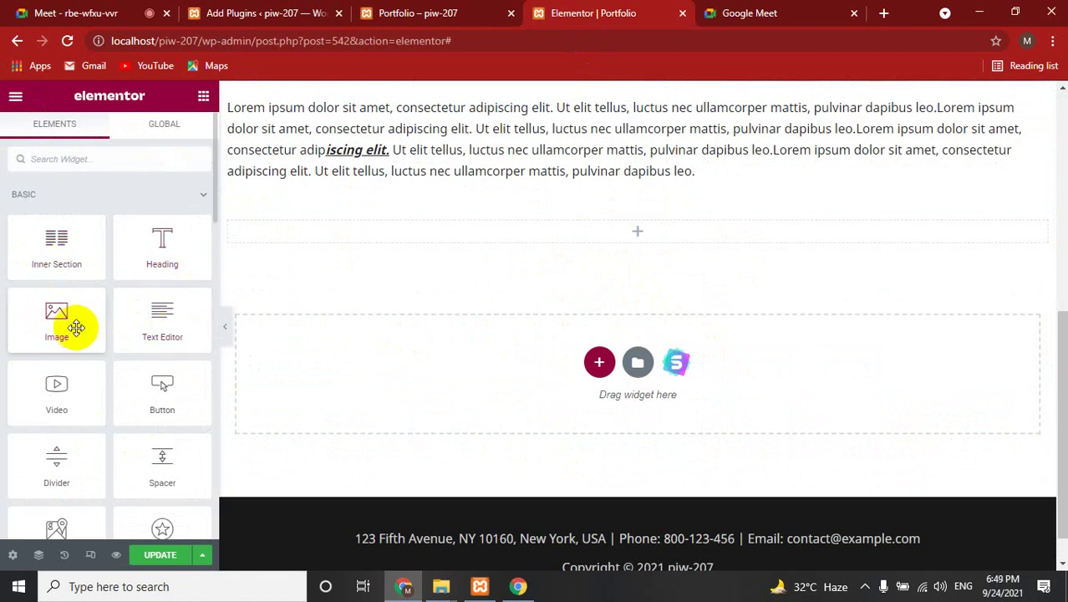
scroll(92, 330, "down", 2)
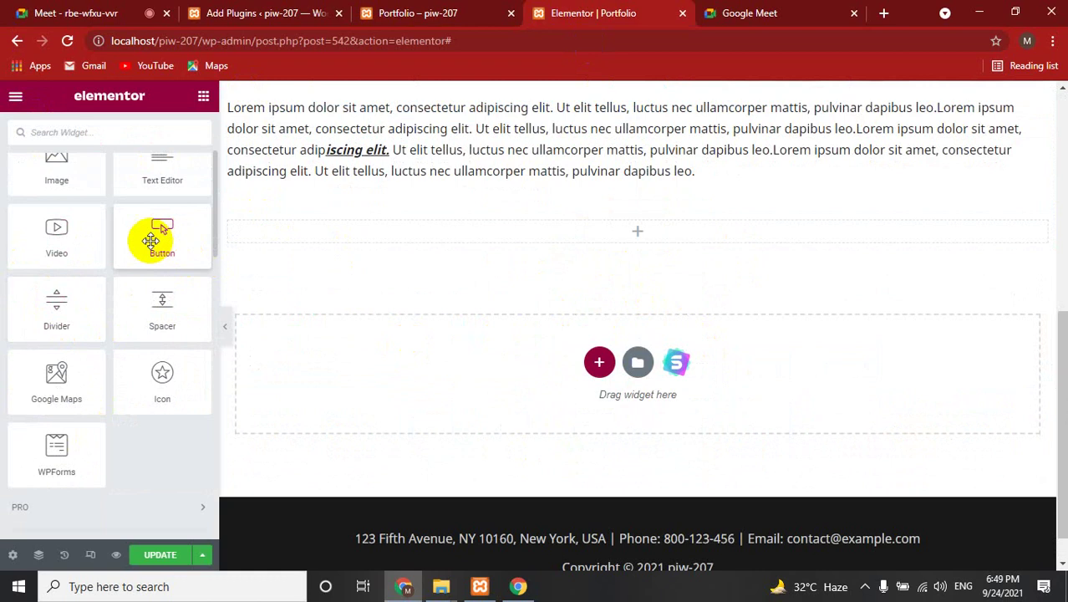
mouse_move(157, 238)
left_mouse_down()
mouse_move(320, 268)
mouse_move(637, 240)
left_mouse_up()
scroll(520, 316, "up", 1)
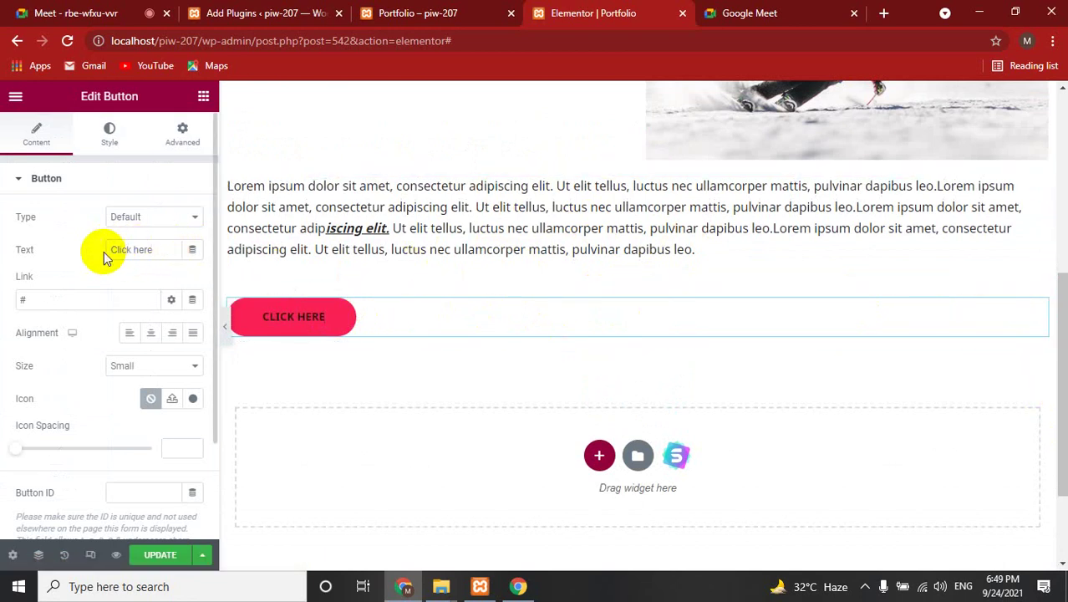
Change the button label to 'See More' and set its alignment to Center
left_click(153, 255)
left_click_drag(159, 252, 122, 248)
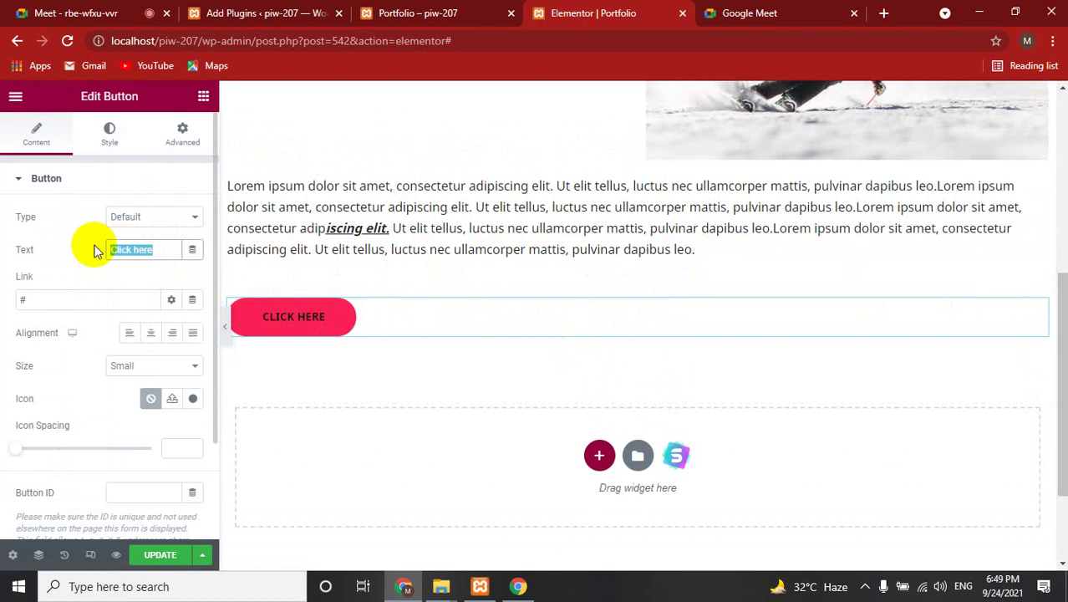
type("See More")
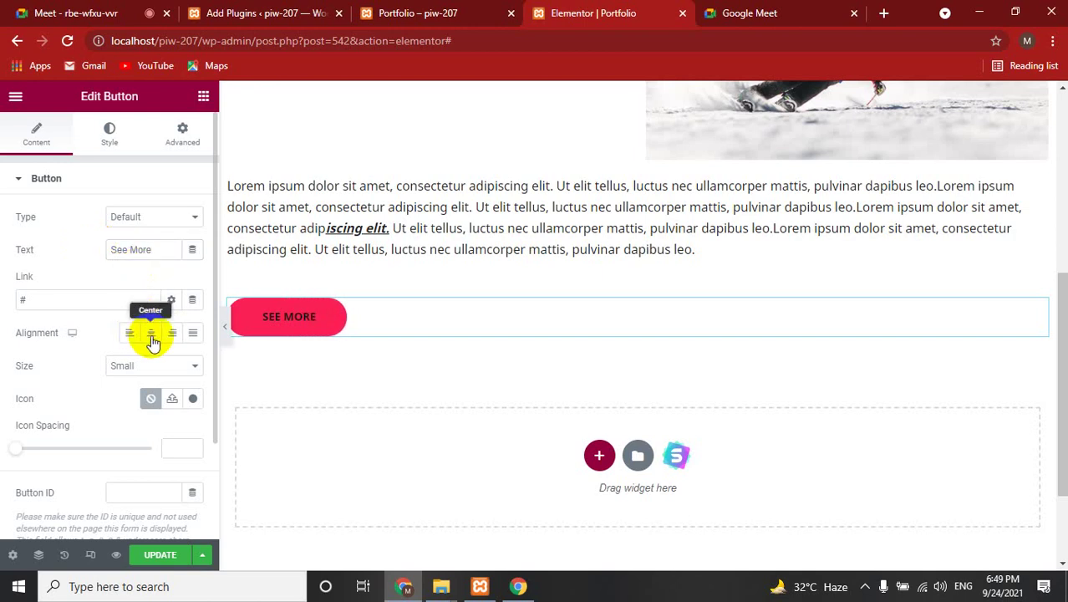
left_click(150, 334)
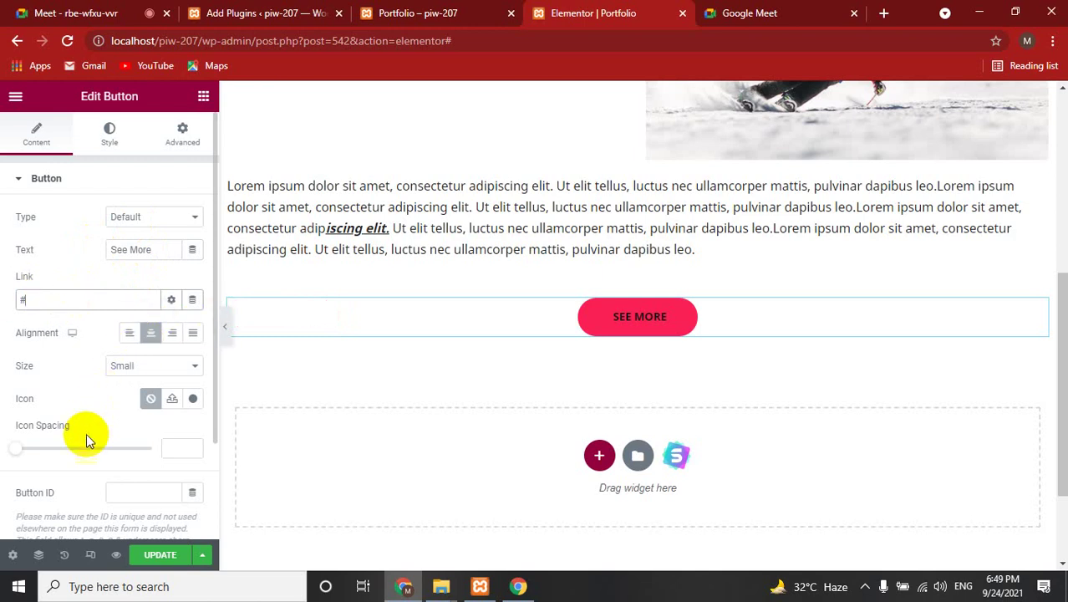
scroll(86, 436, "down", 2)
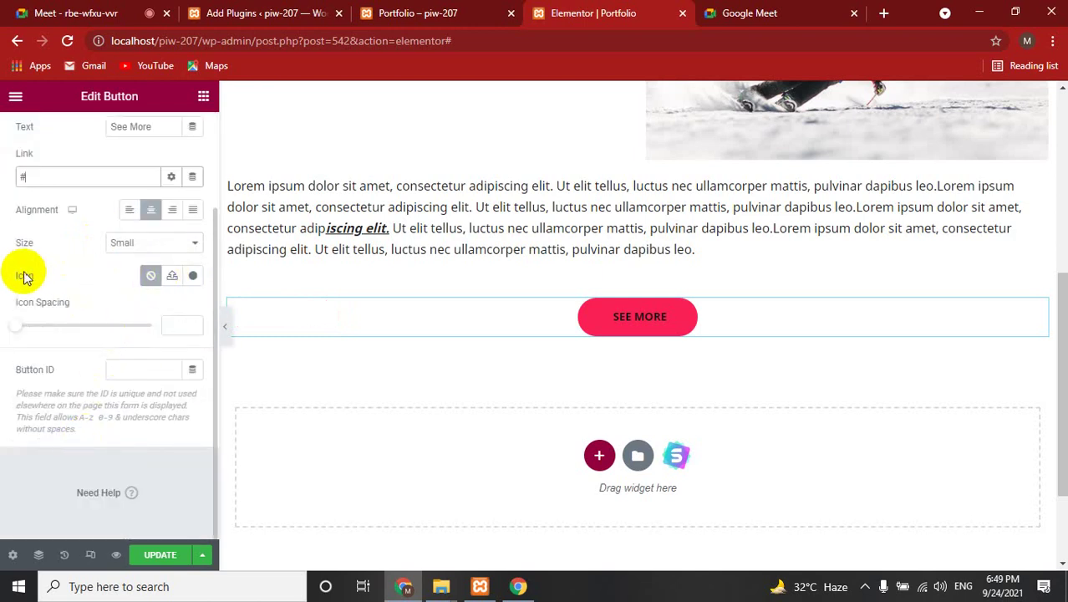
Pick an icon for the button from the library, searching 'arrow'
left_click(192, 277)
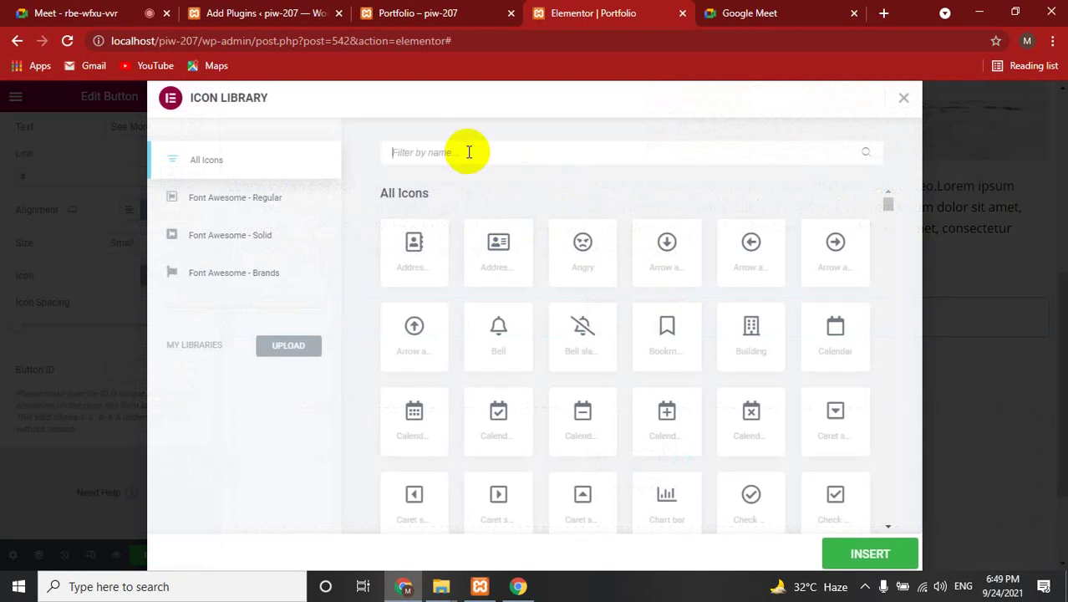
type("arr")
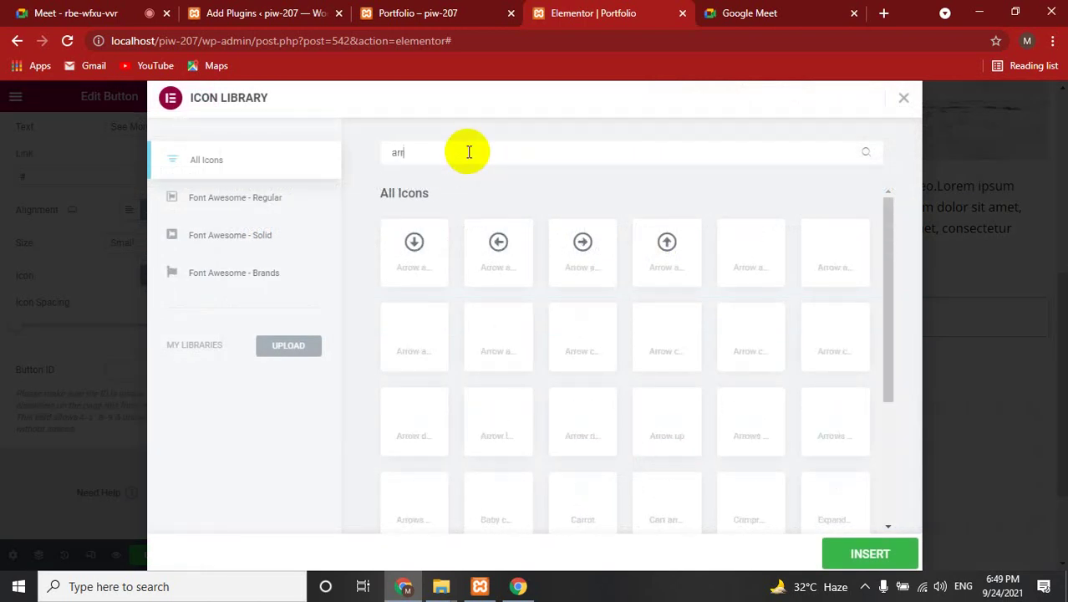
type("ow")
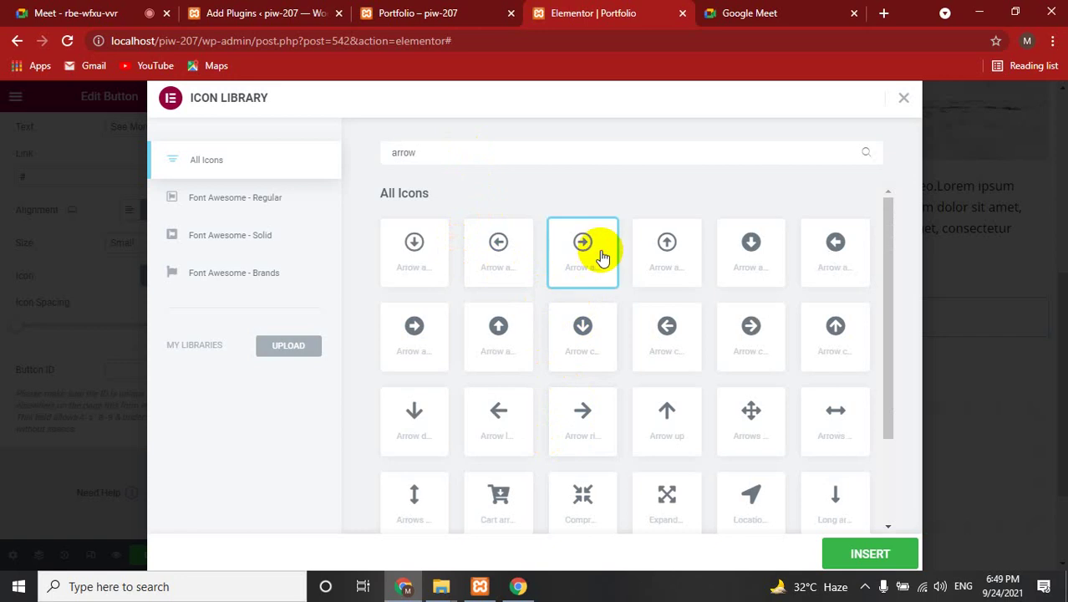
left_click(870, 553)
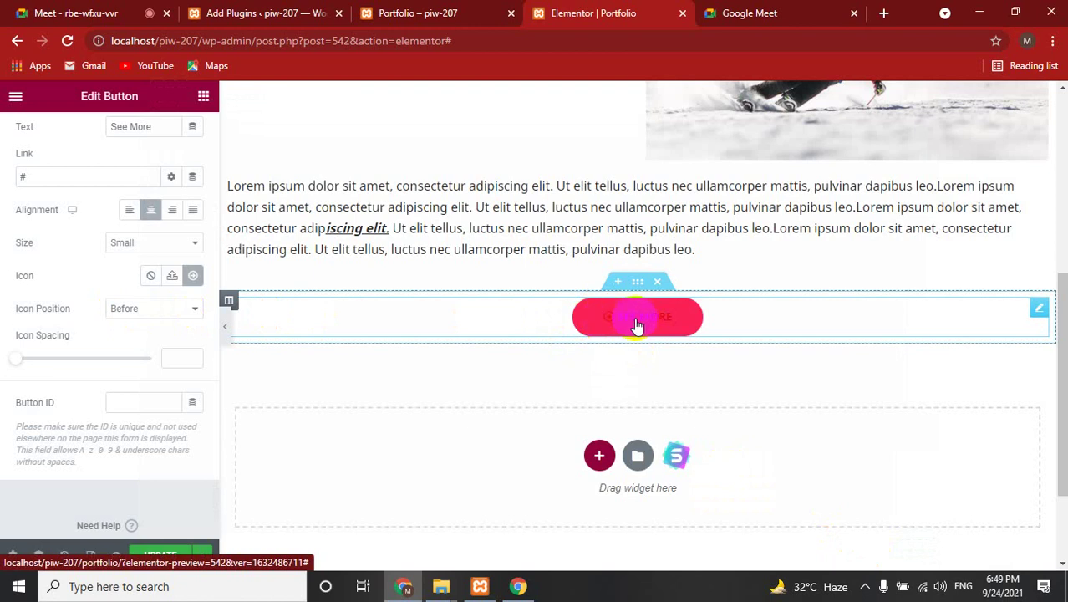
Set the icon position to After, back to Before, and icon spacing to 6
left_click(171, 308)
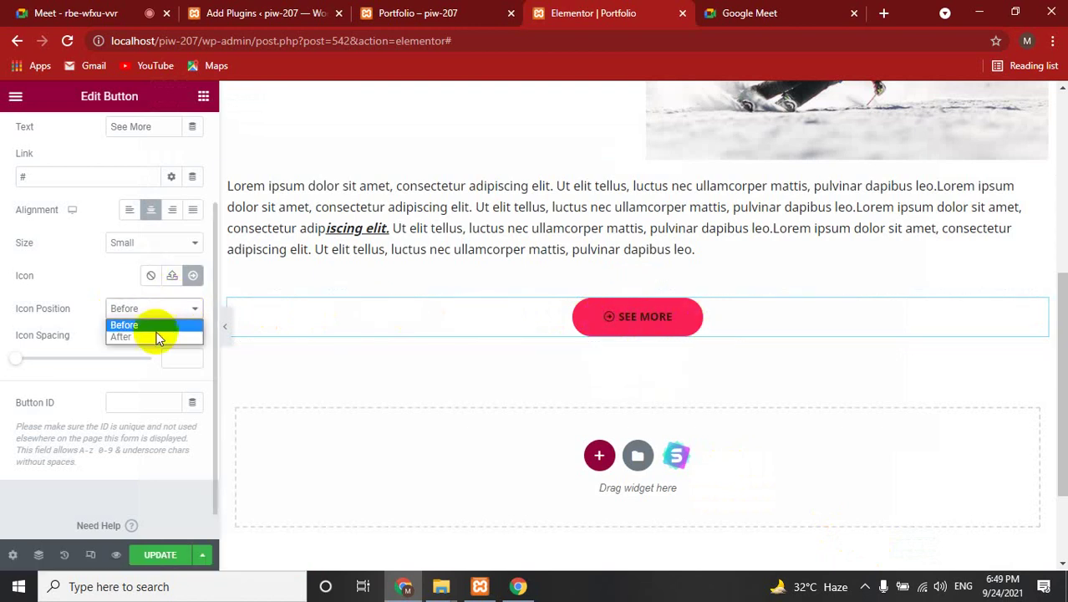
left_click(149, 334)
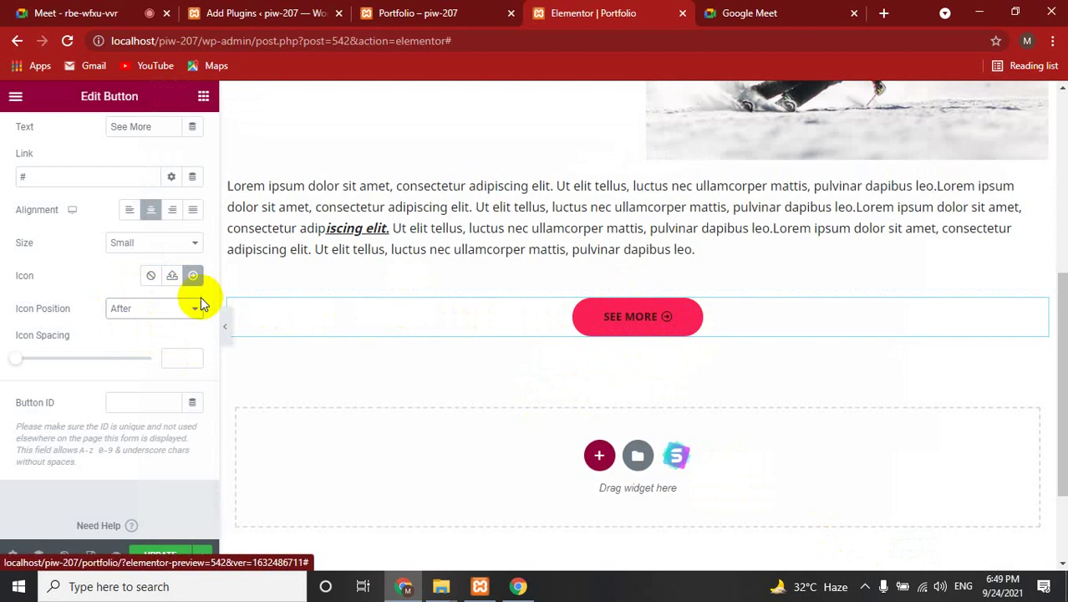
left_click(145, 311)
left_click(134, 325)
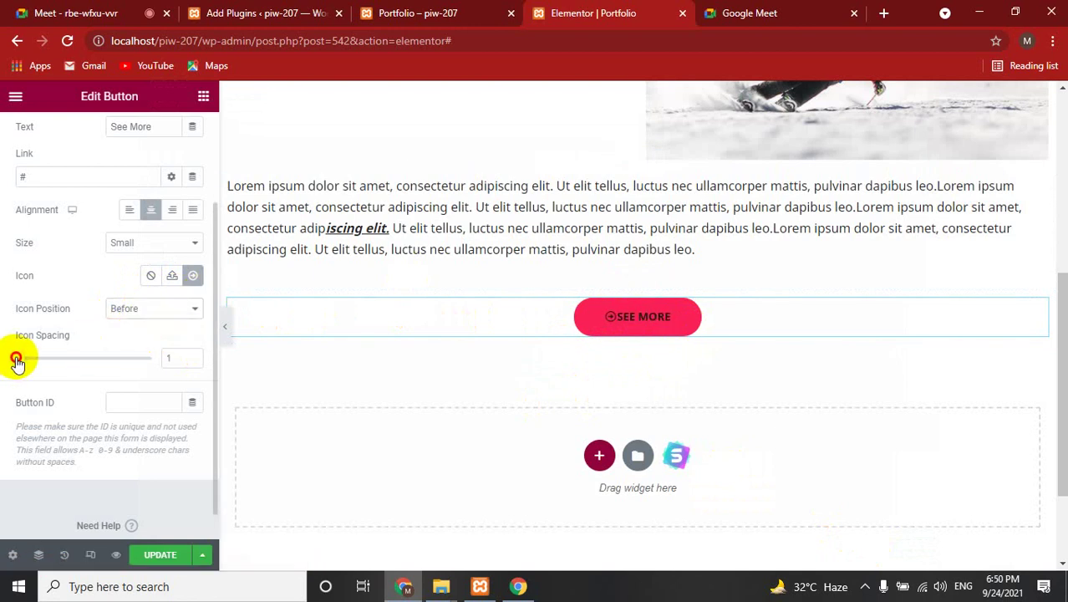
mouse_move(27, 360)
left_mouse_down()
mouse_move(145, 368)
mouse_move(38, 368)
left_mouse_up()
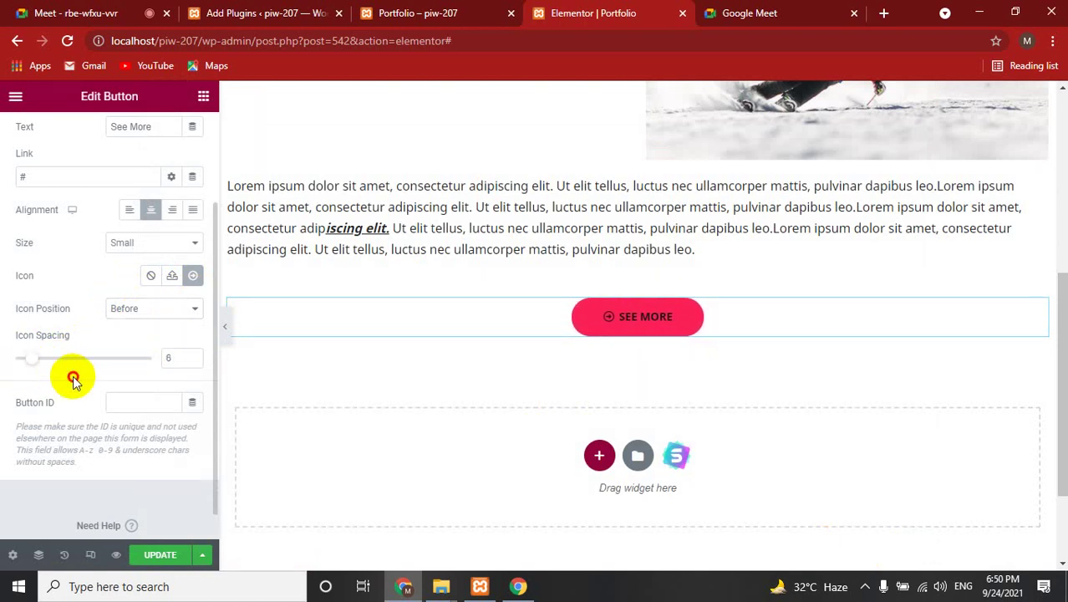
scroll(97, 429, "down", 1)
scroll(117, 359, "up", 3)
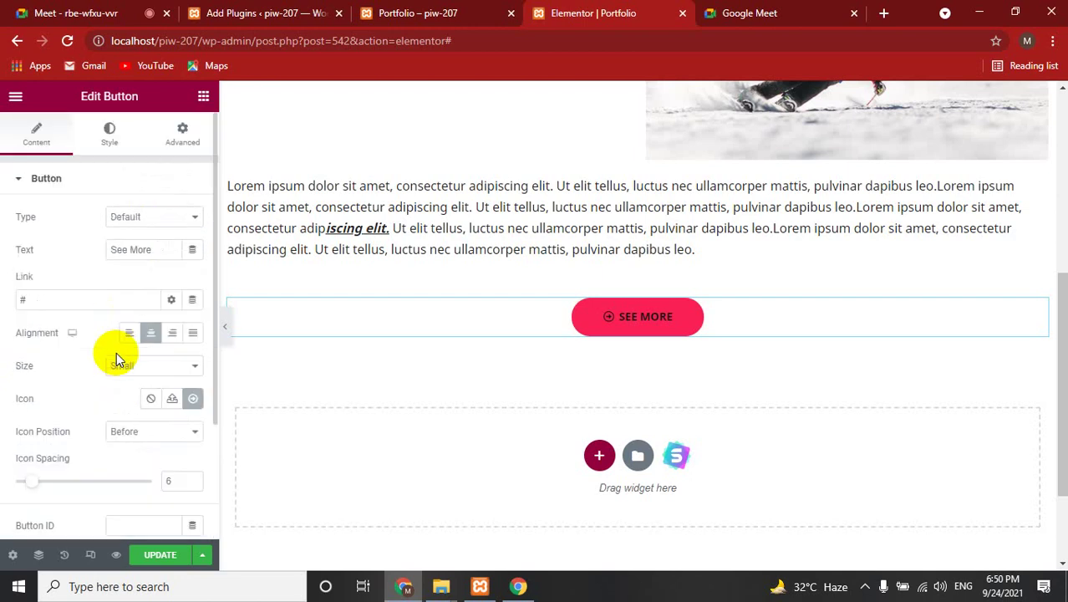
Set the button typography to Arial at size 35
left_click(111, 130)
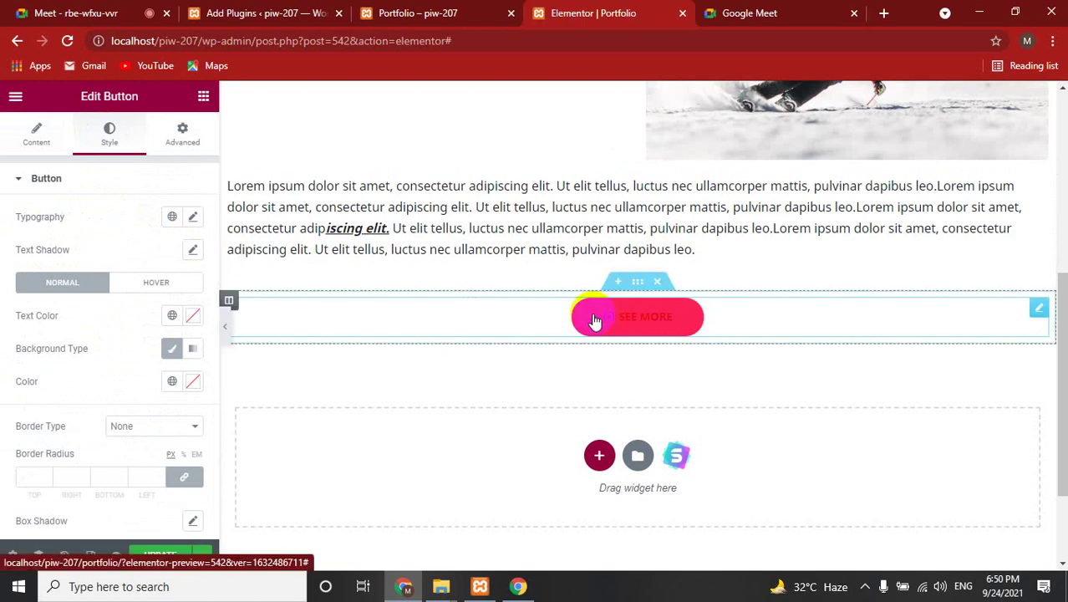
left_click(195, 219)
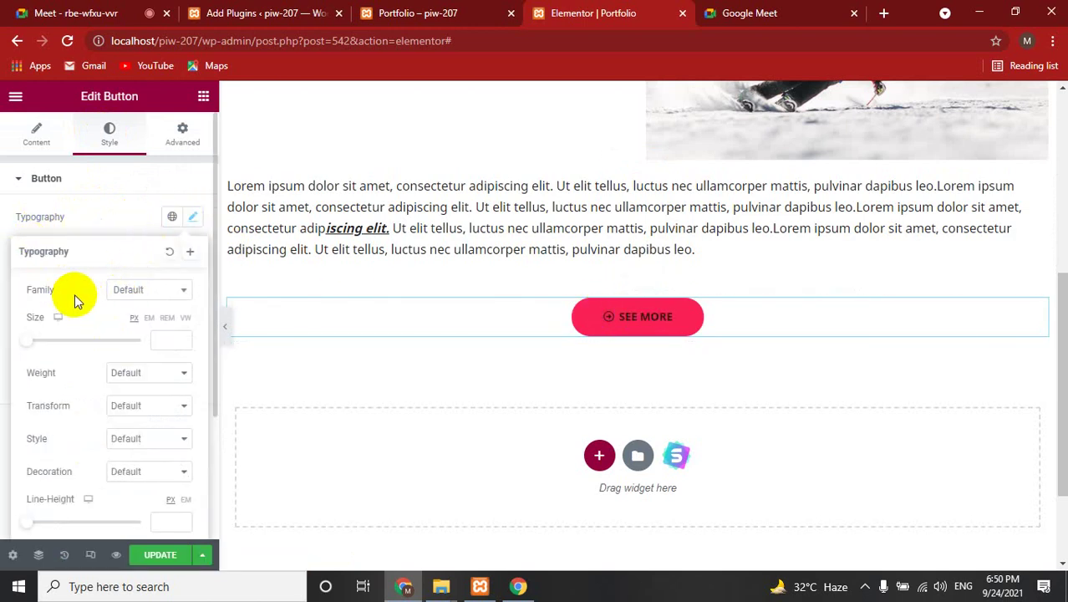
left_click(152, 293)
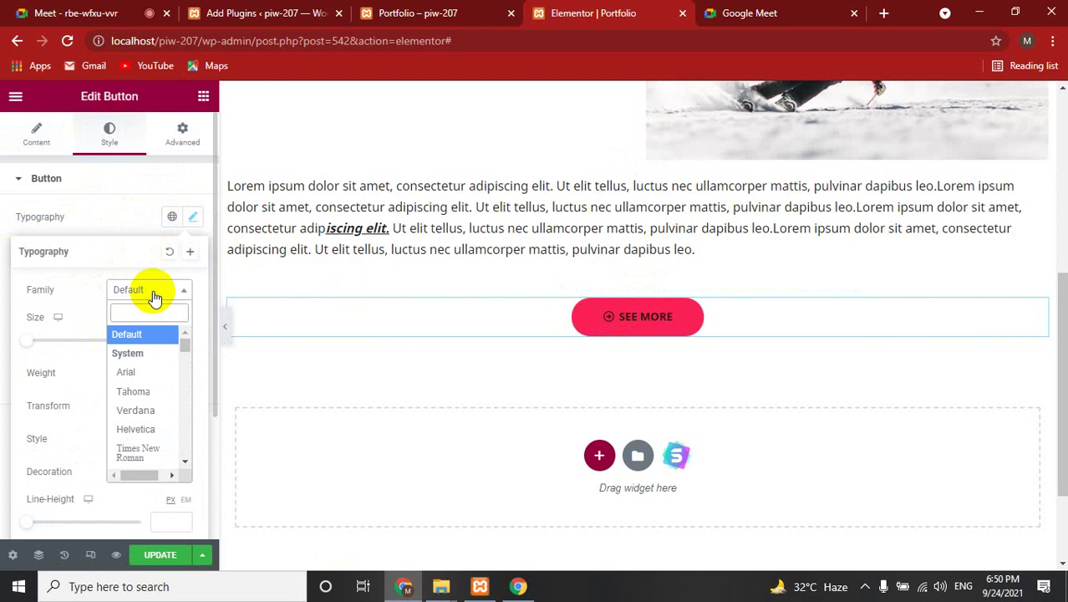
left_click(126, 372)
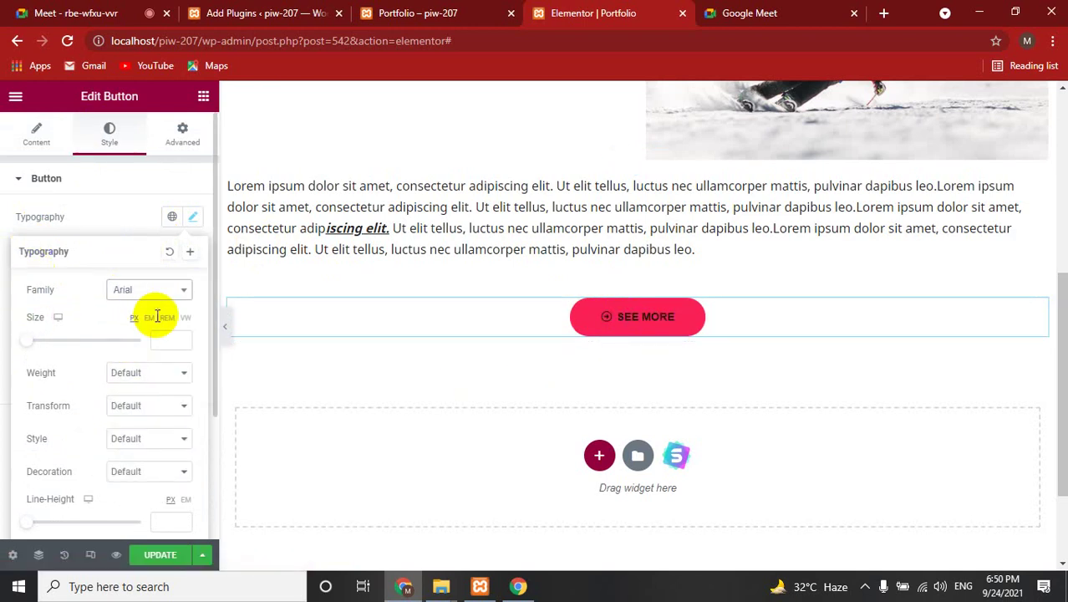
left_click_drag(34, 344, 48, 356)
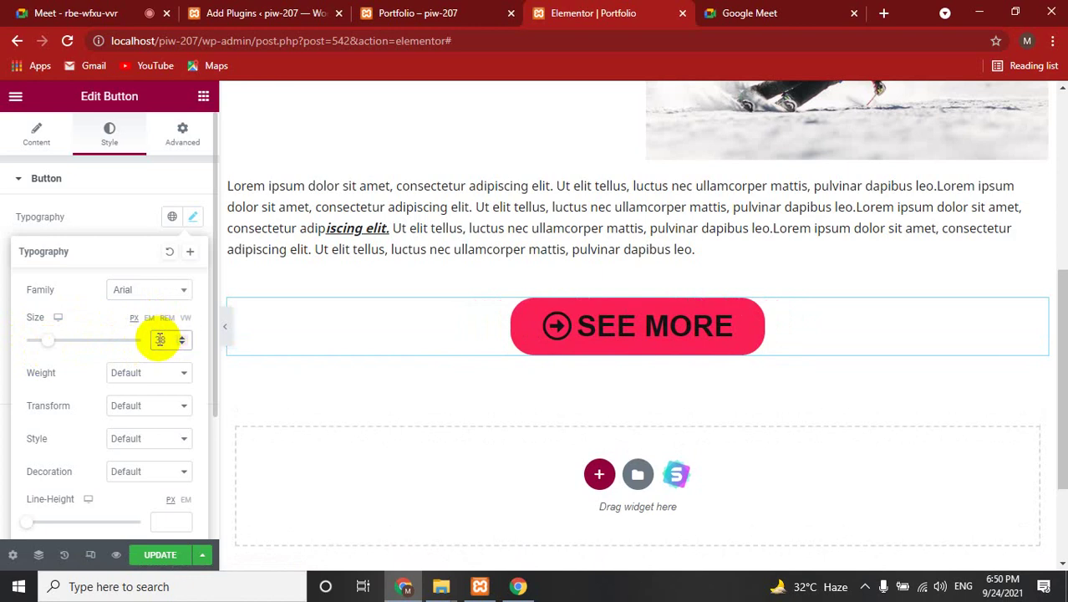
type("35")
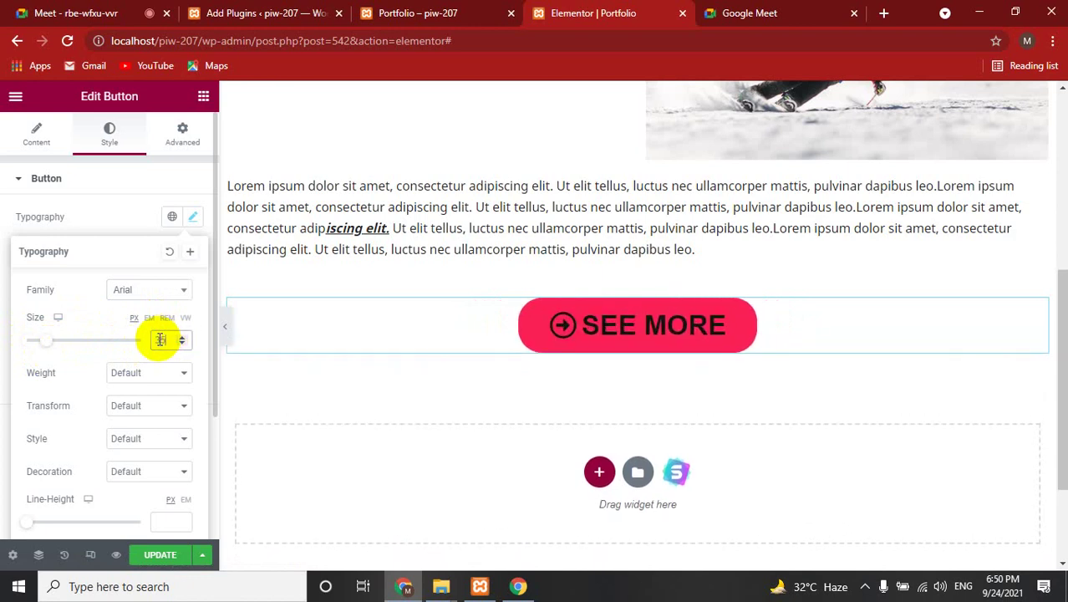
Make the button text Bold and Italic, then close the typography popover
left_click(143, 373)
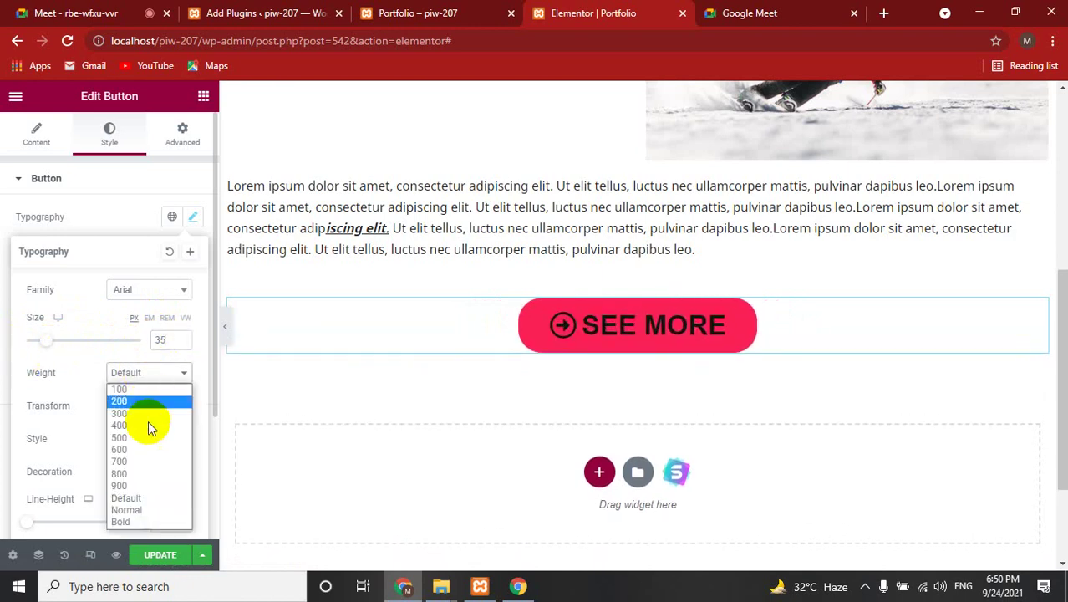
left_click(132, 523)
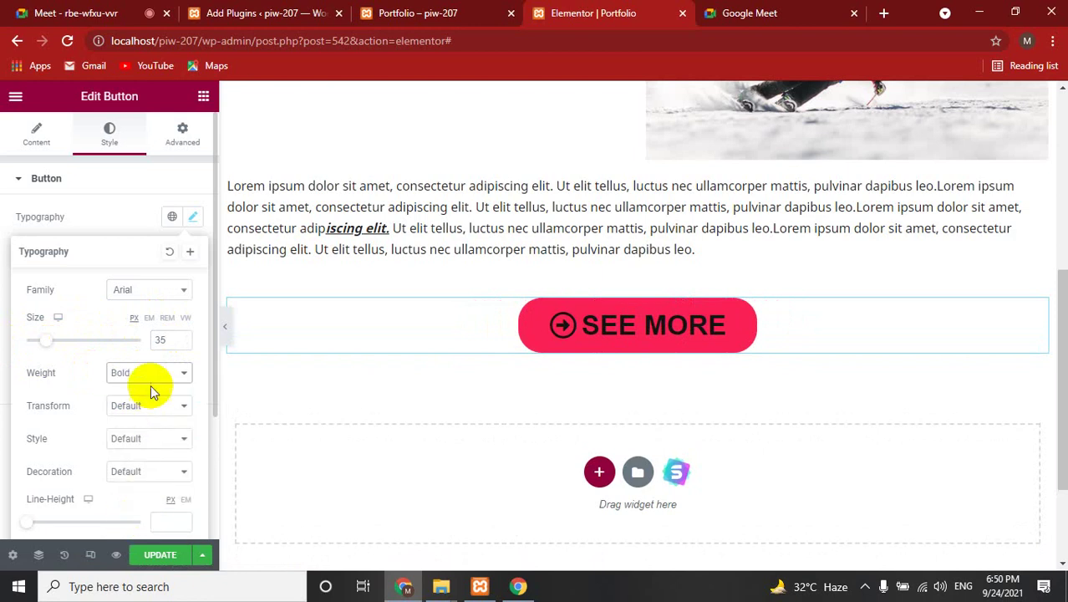
left_click(139, 440)
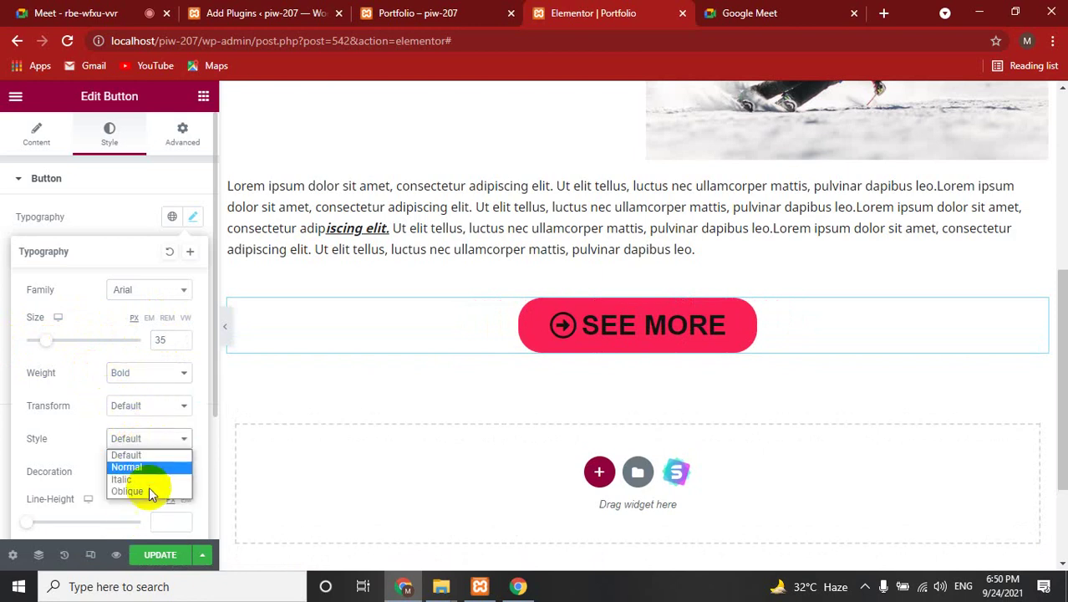
left_click(133, 479)
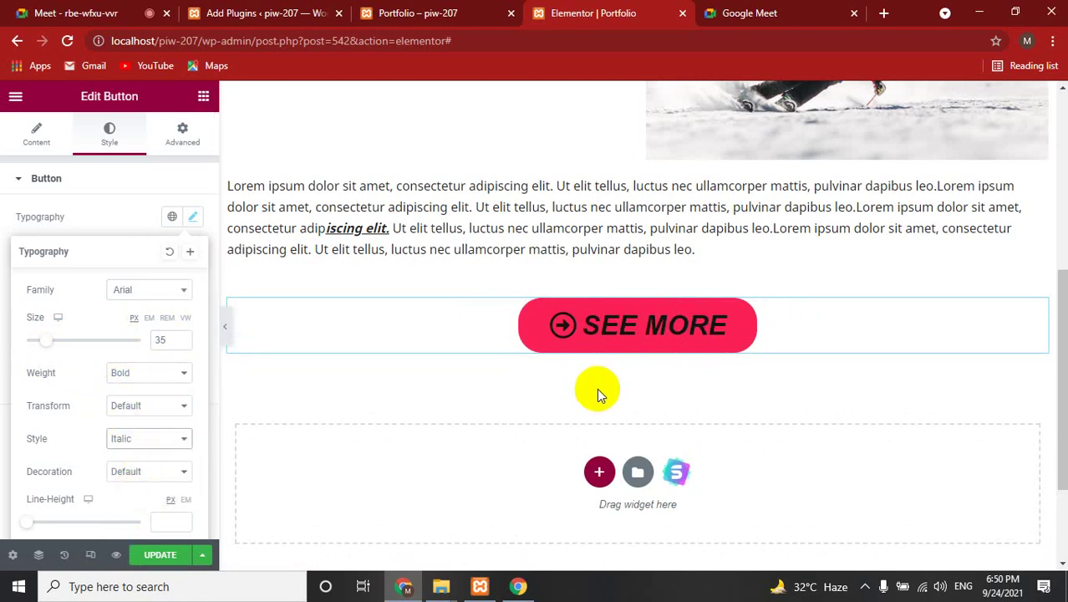
scroll(3, 387, "down", 2)
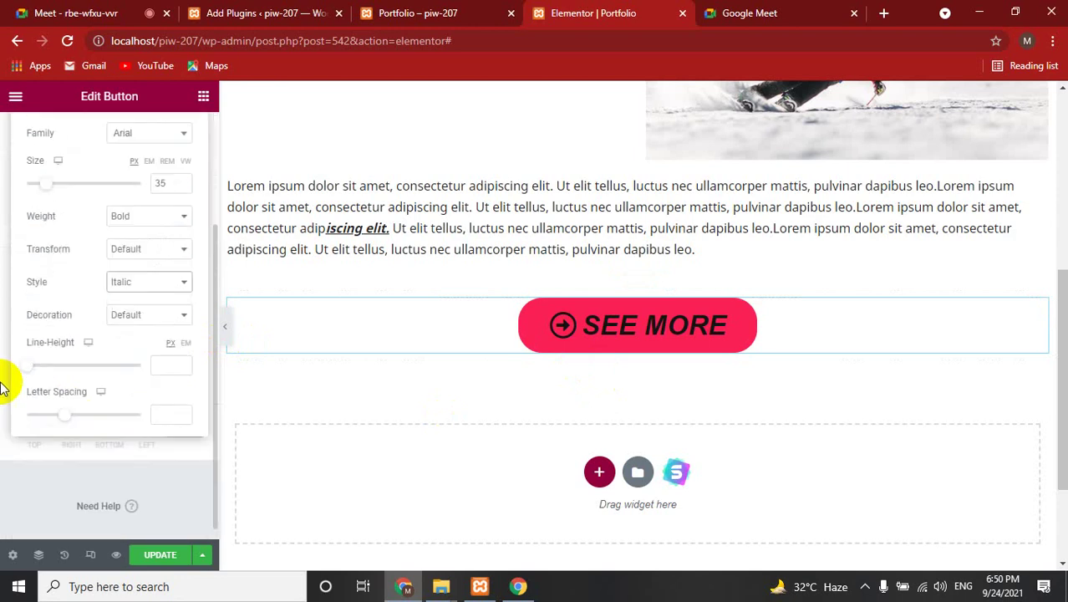
left_click(3, 320)
scroll(2, 326, "up", 1)
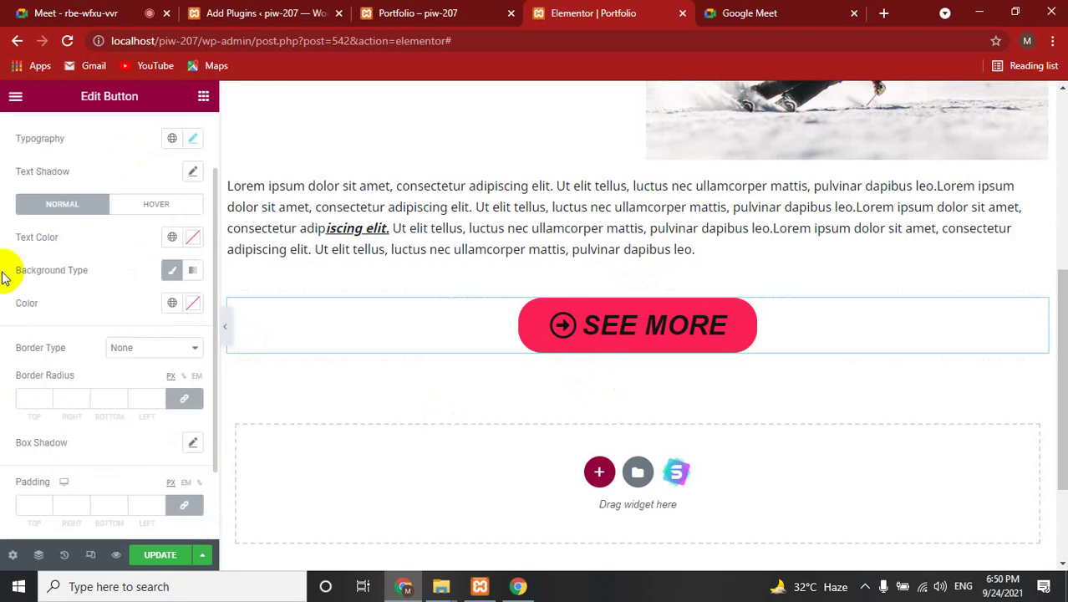
scroll(2, 279, "up", 1)
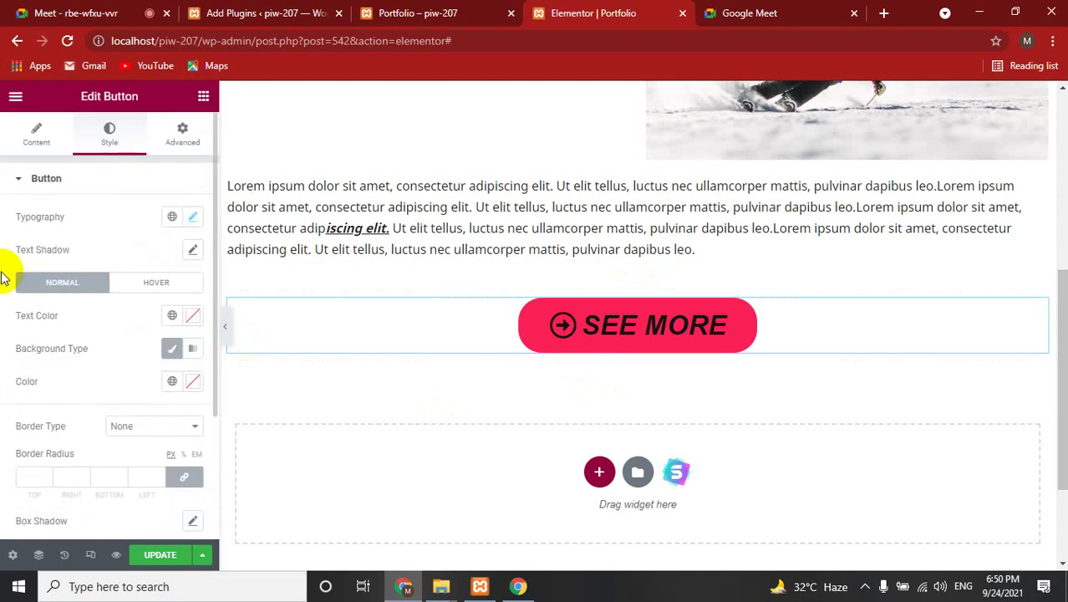
Set the SEE MORE button's normal text colour to blue #0A0CF5
left_click(189, 250)
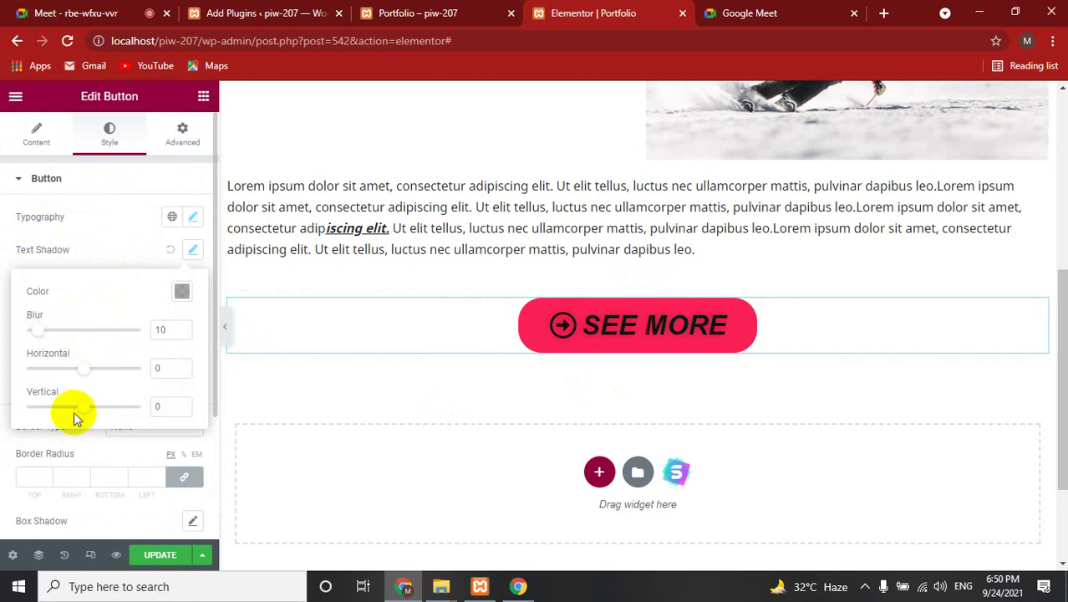
left_click(6, 294)
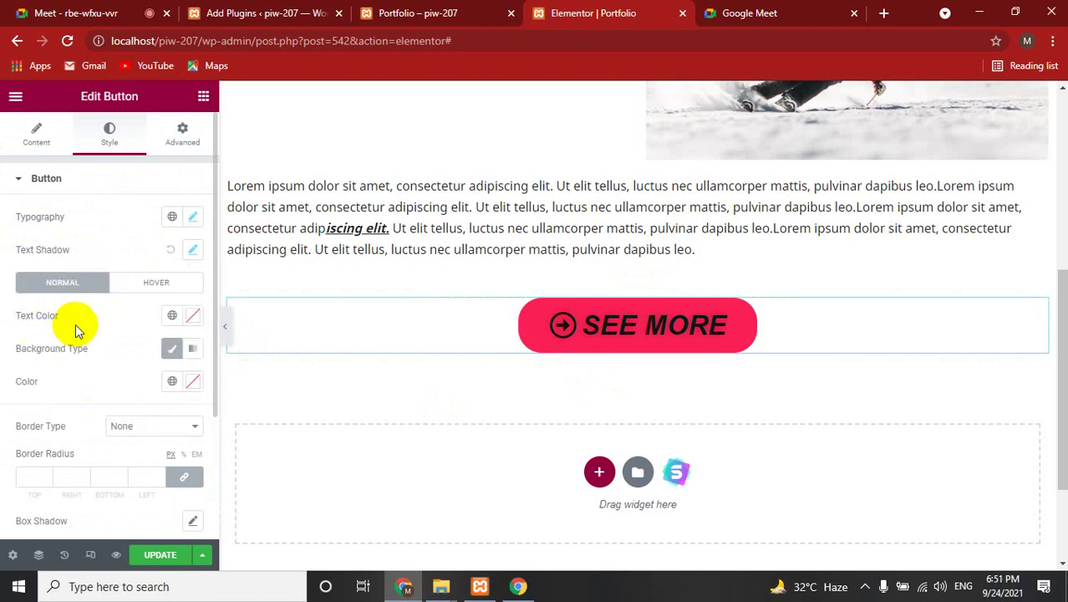
left_click(192, 317)
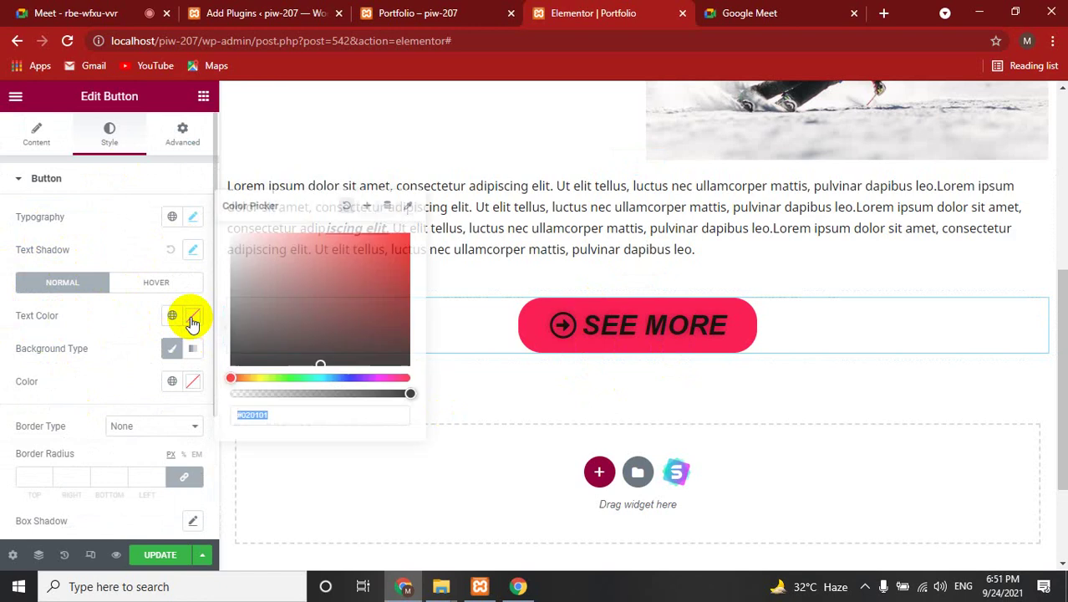
left_click(350, 379)
left_click_drag(401, 248, 403, 240)
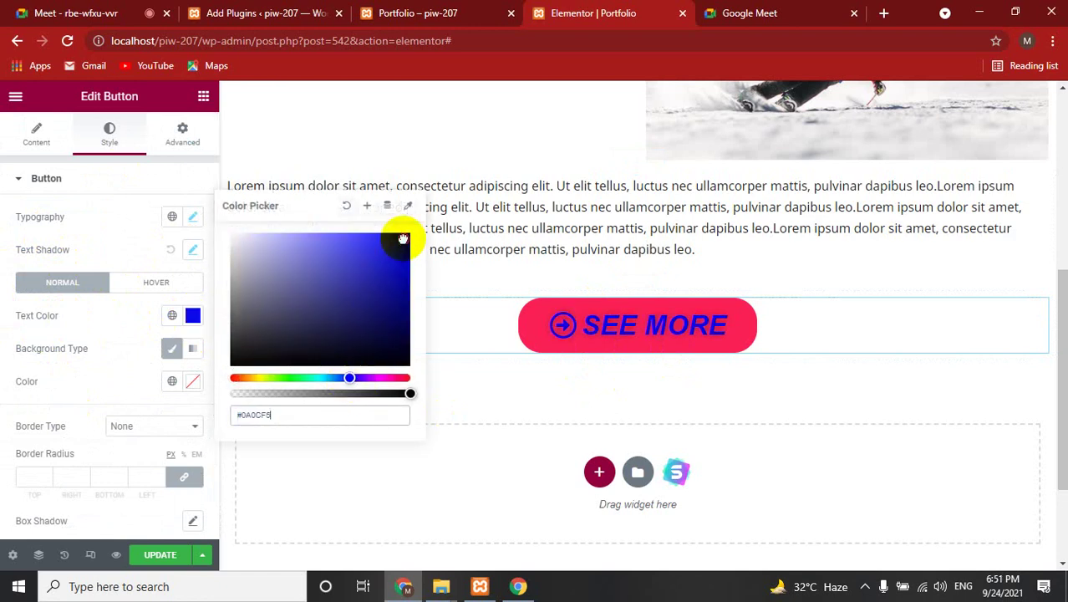
left_click(7, 312)
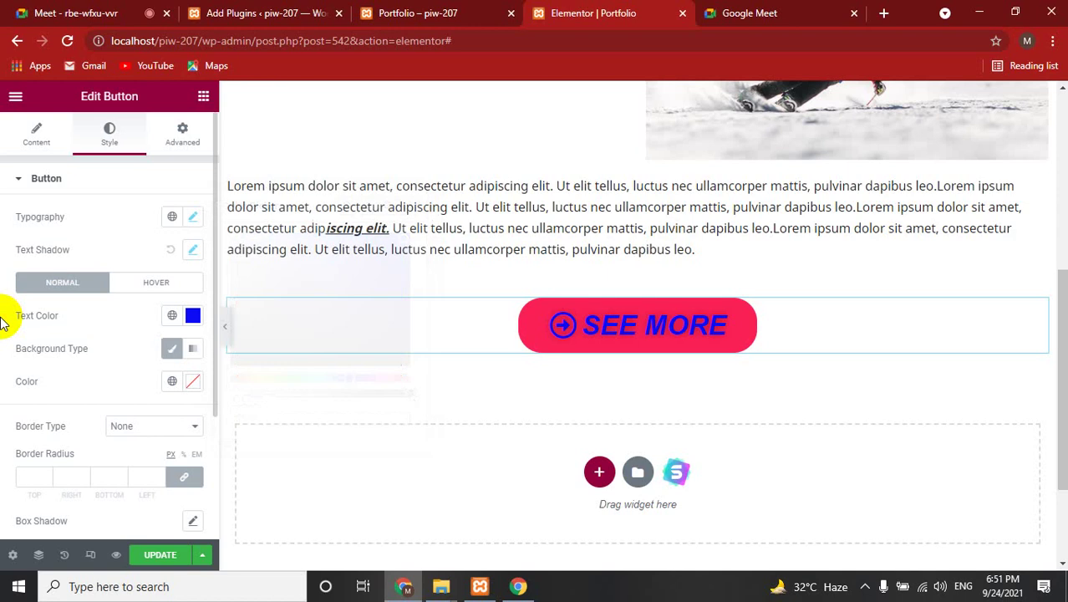
Keep the background Classic and set its colour to bright green #06F50A
left_click(172, 351)
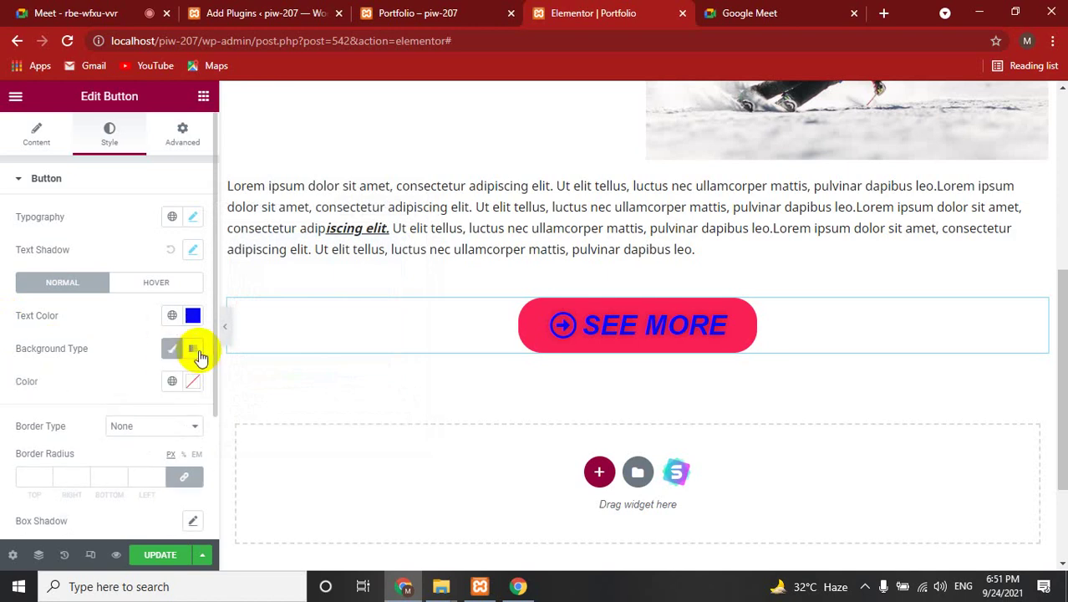
left_click(196, 353)
left_click(170, 352)
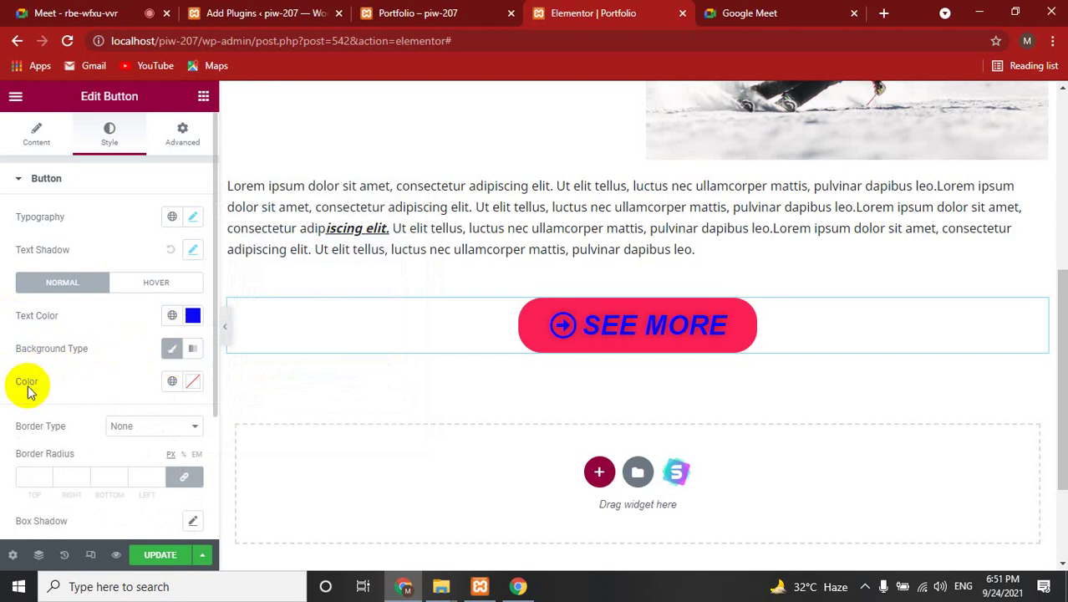
left_click(194, 384)
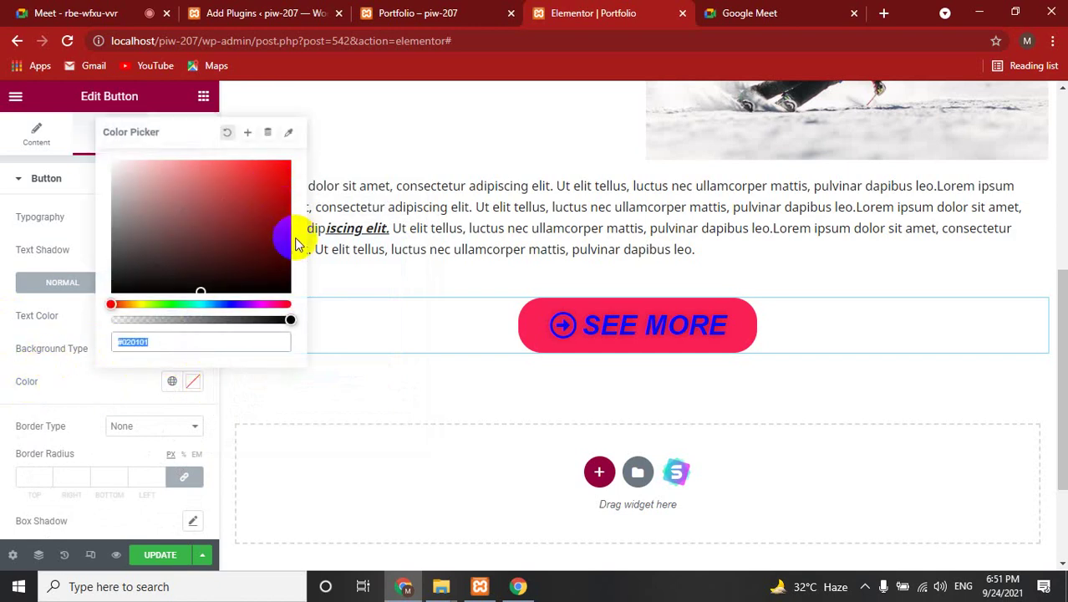
left_click(171, 303)
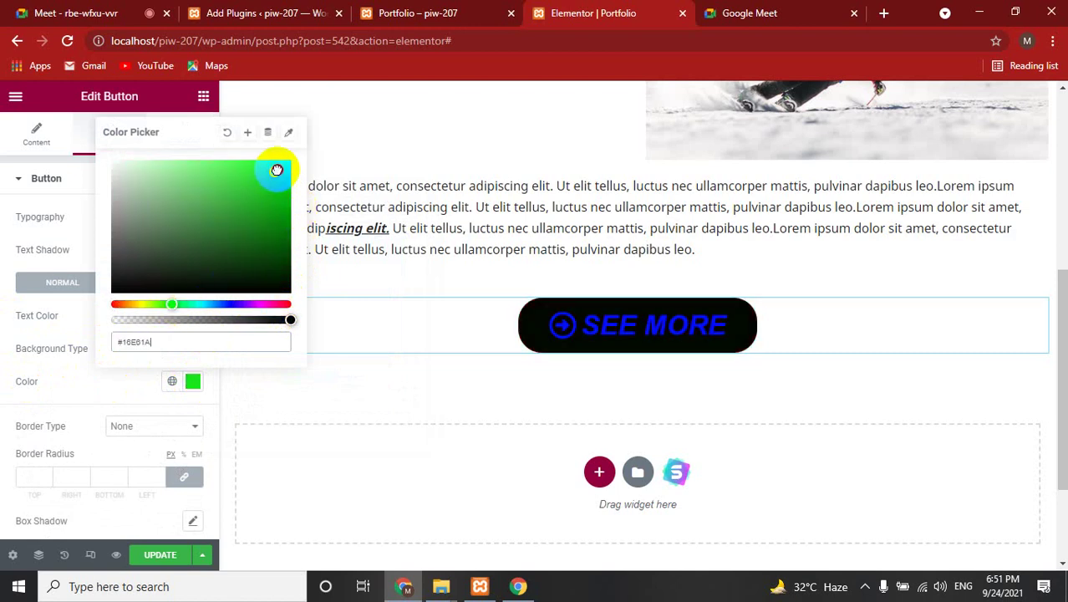
left_click_drag(276, 169, 287, 164)
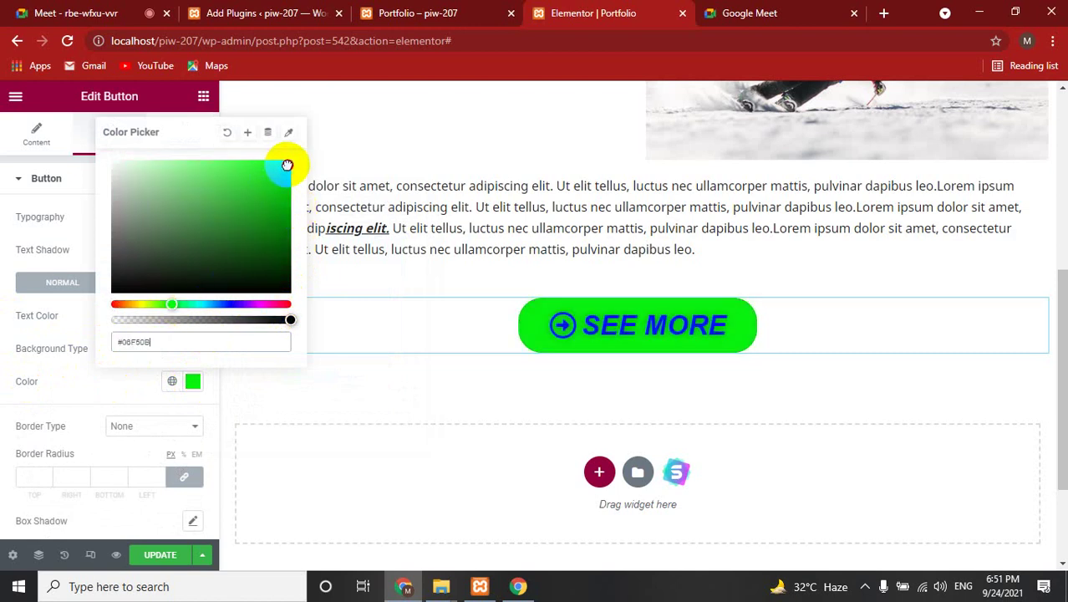
left_click(2, 266)
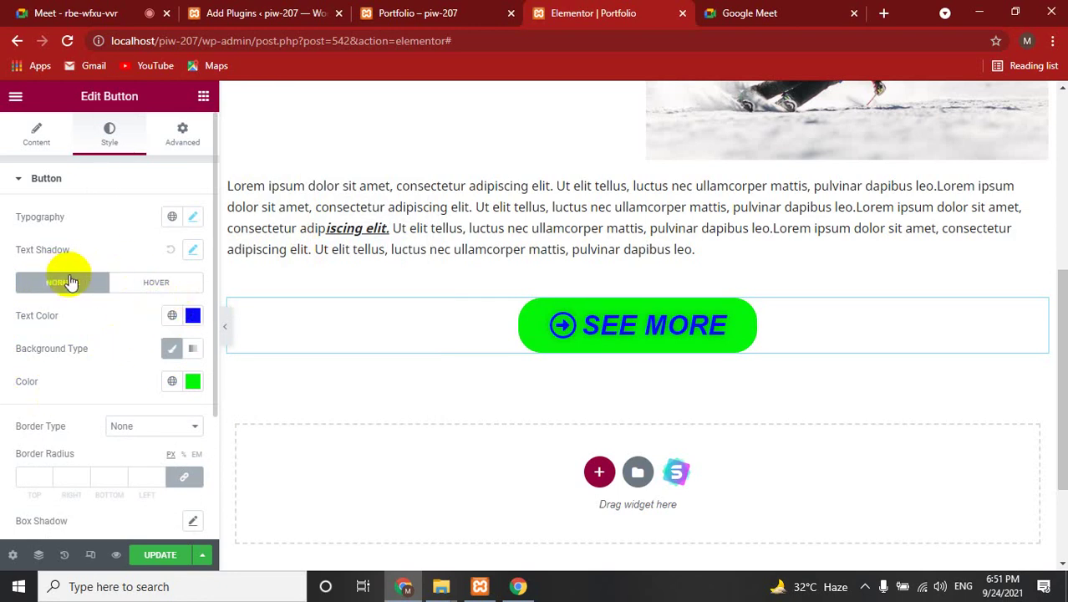
In the Hover state, set cyan text on a blue #0A09F4 background
left_click(164, 285)
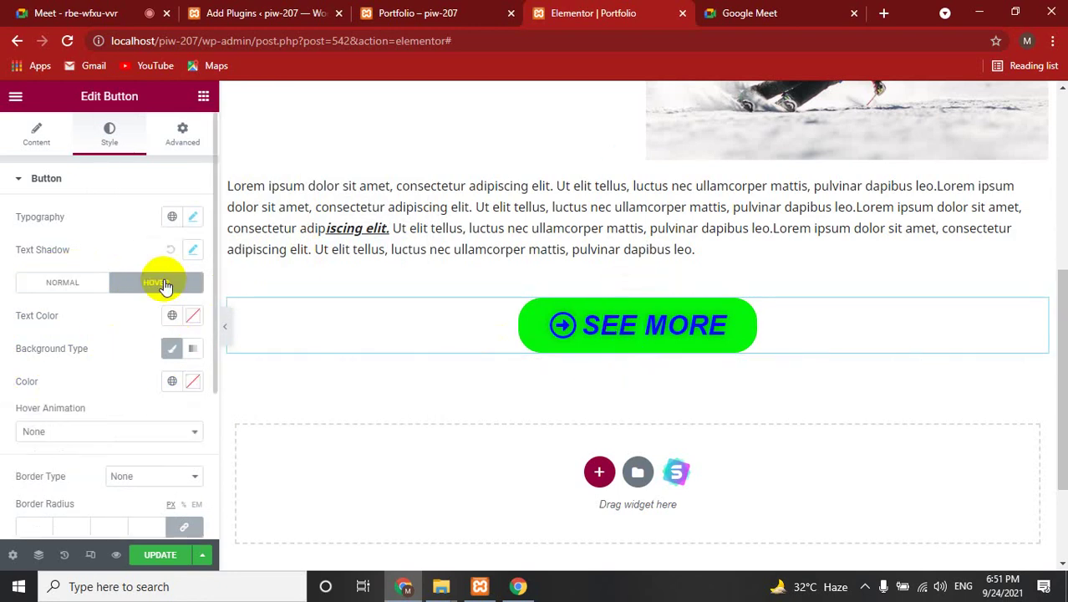
left_click(195, 316)
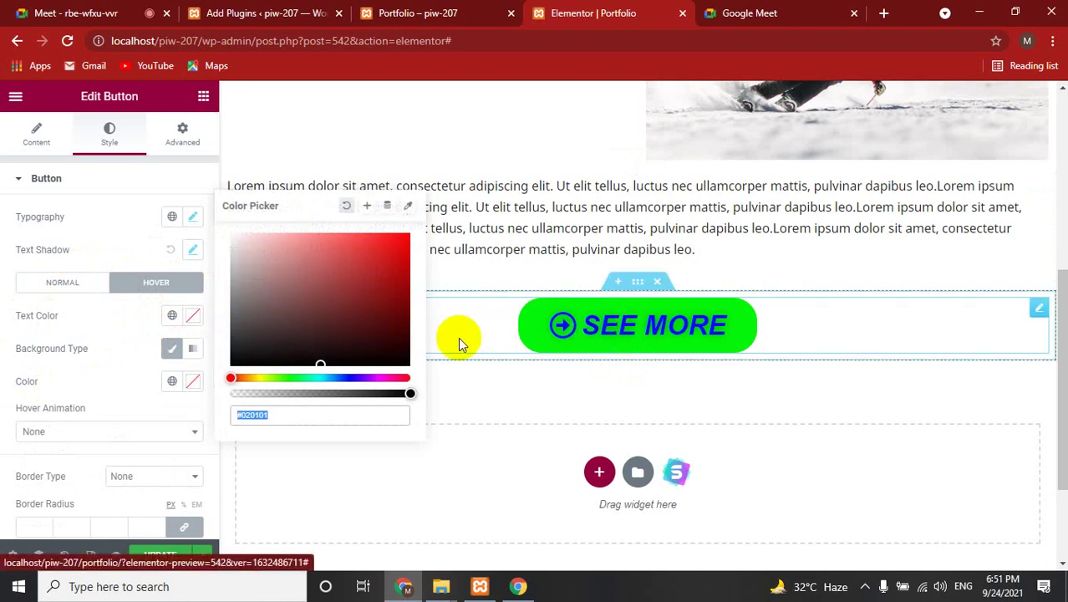
left_click(320, 376)
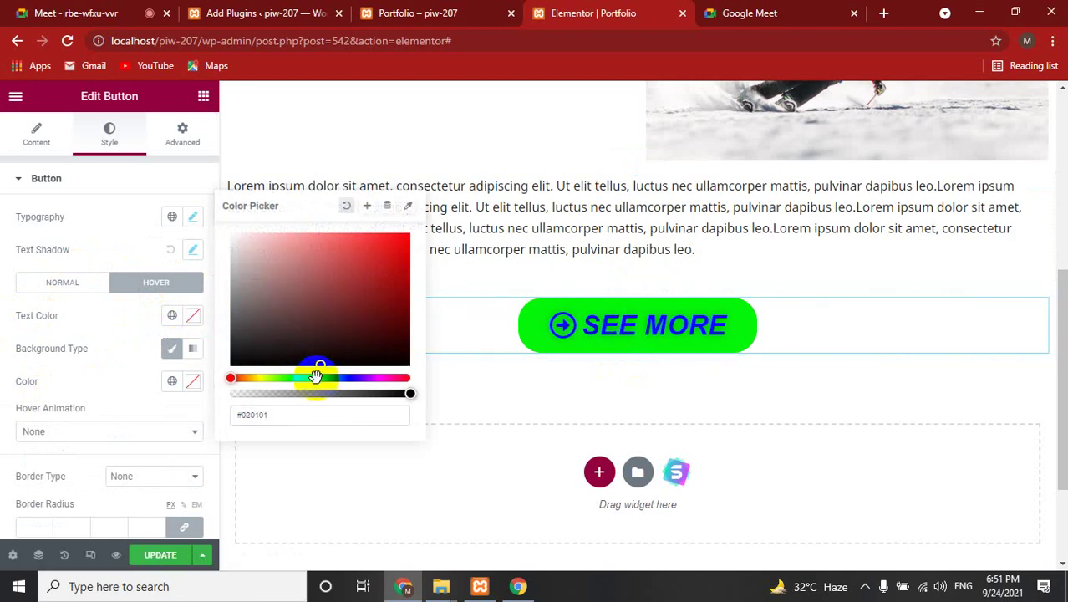
left_click(323, 377)
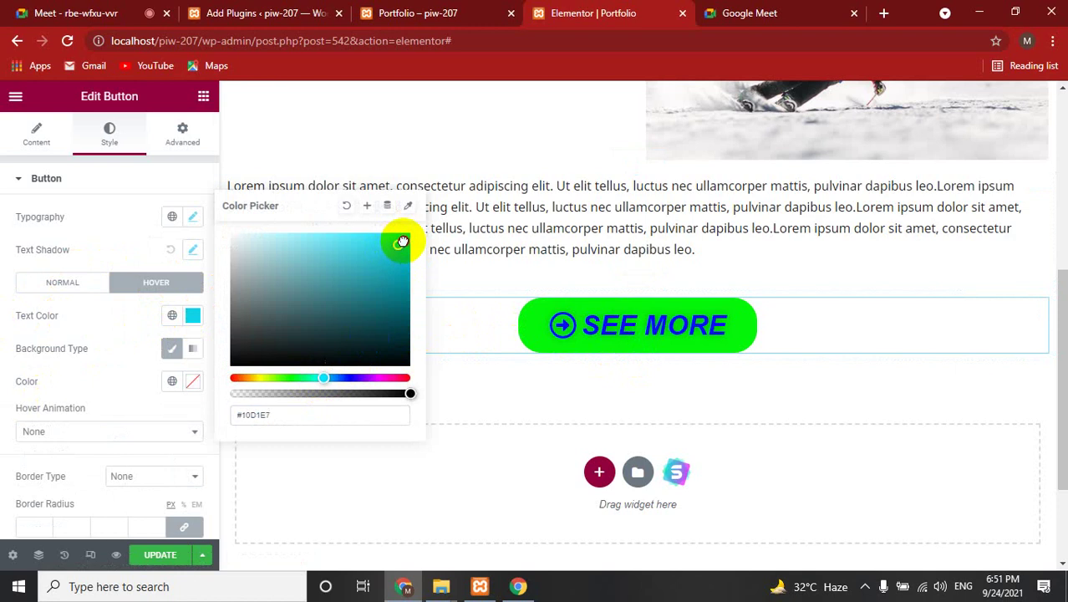
left_click(10, 305)
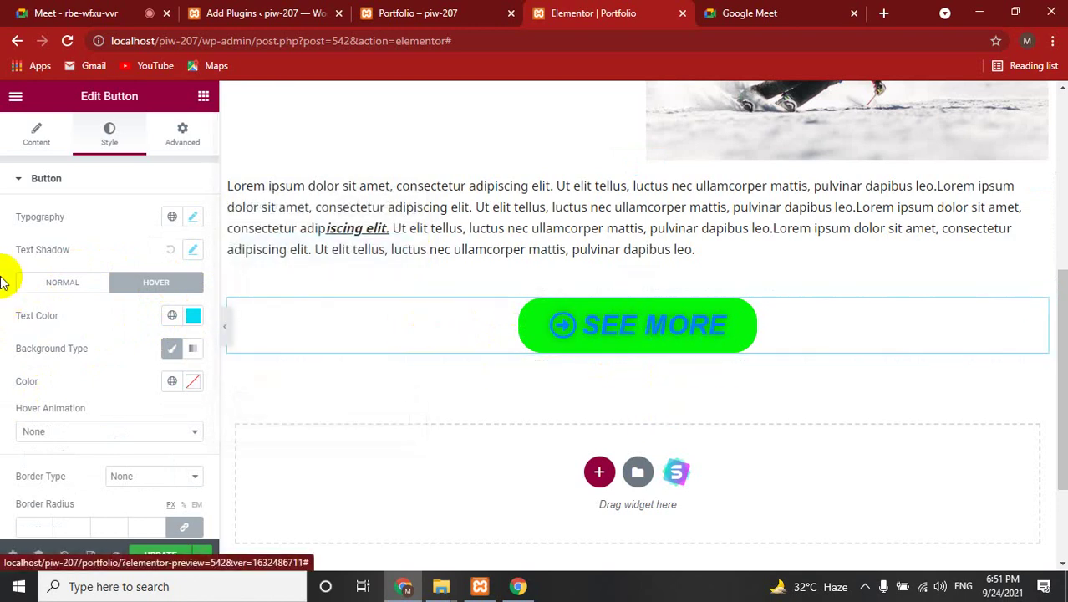
left_click(192, 381)
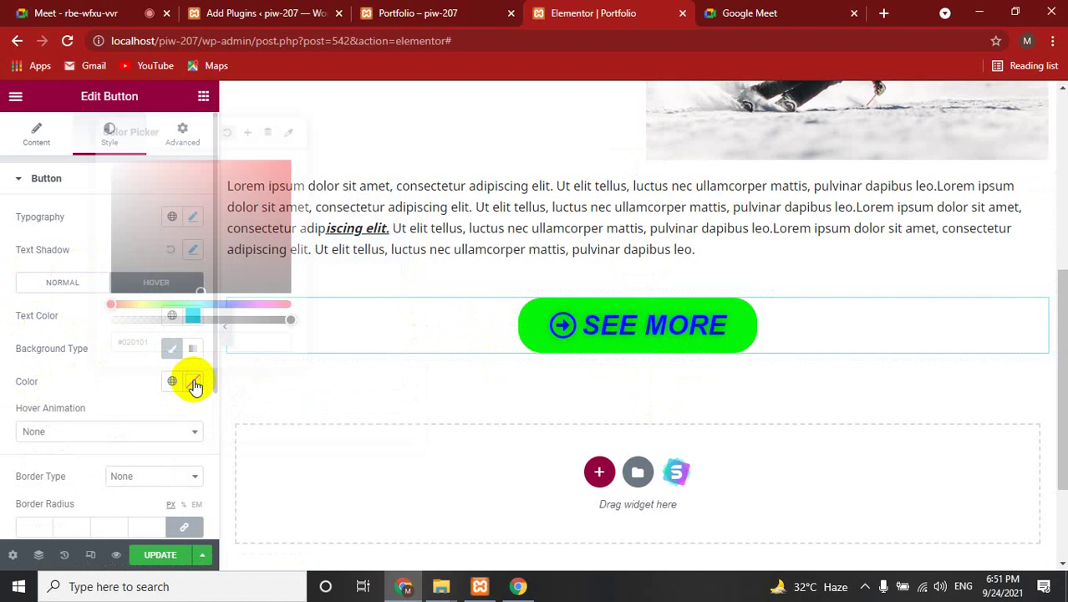
left_click(232, 305)
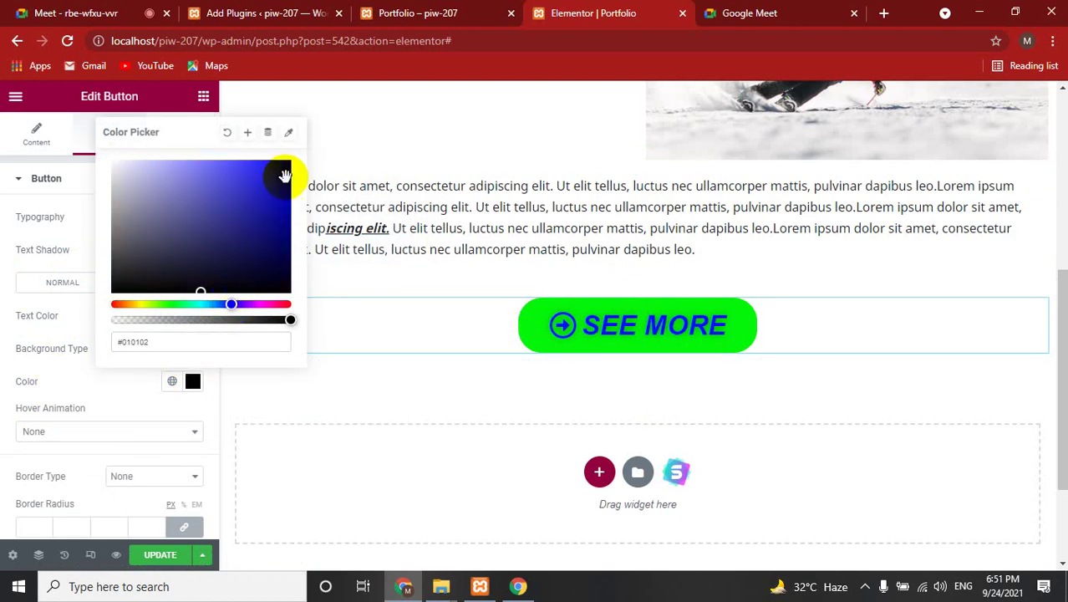
left_click(11, 289)
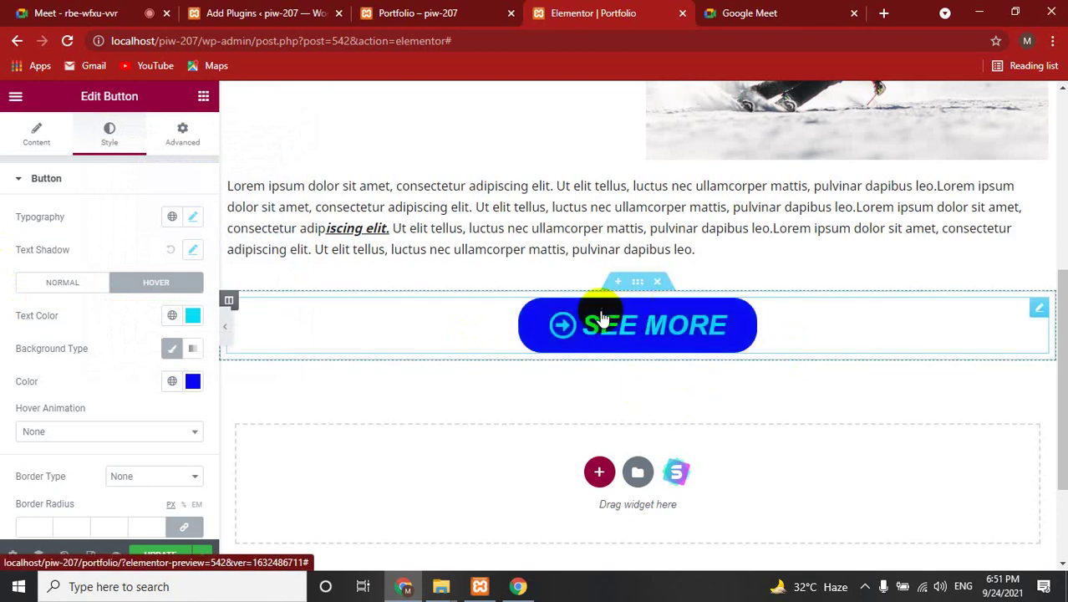
Try the Pulse, Pulse Grow and Pulse Shrink hover animations, then settle on Push
scroll(25, 284, "down", 3)
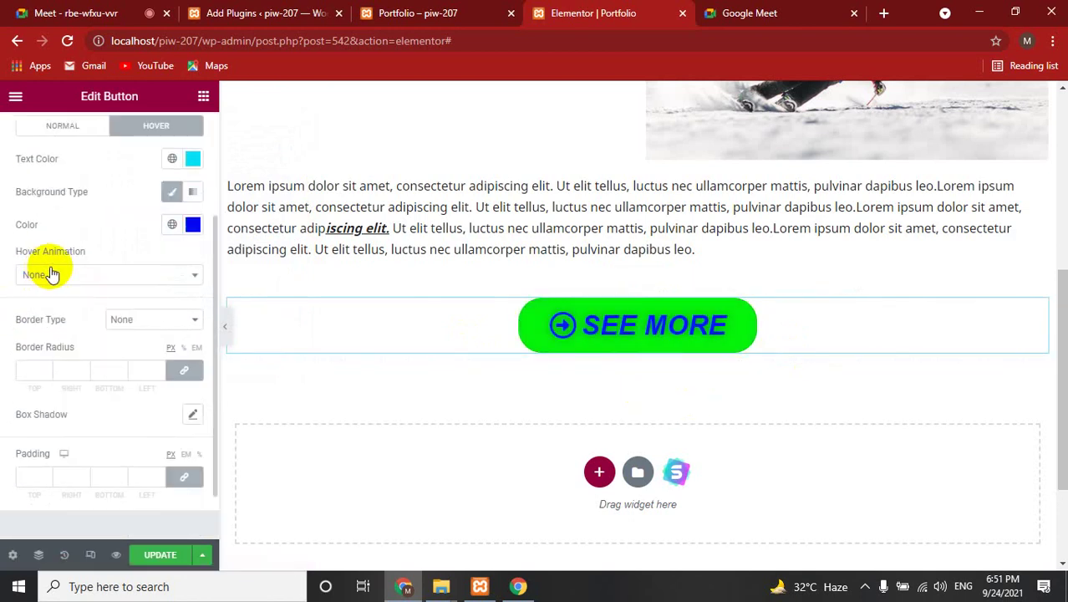
left_click(50, 274)
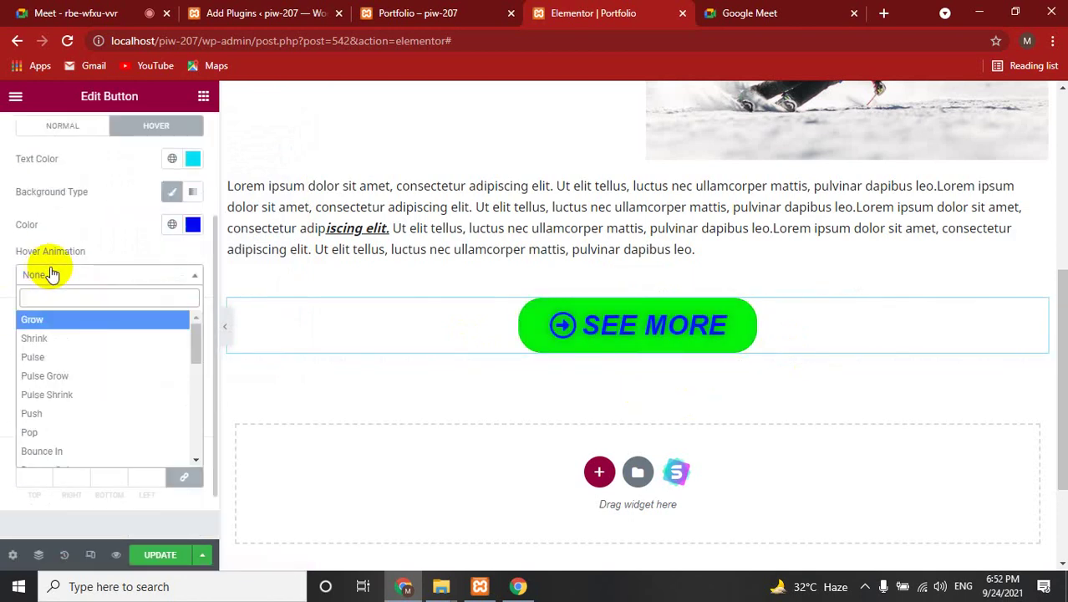
left_click(34, 357)
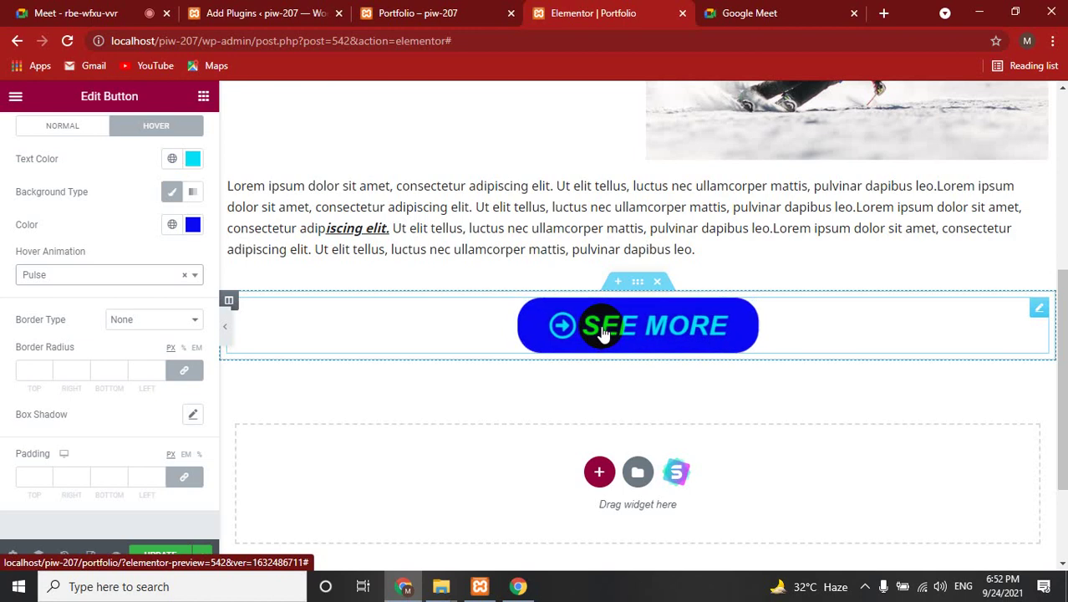
left_click(112, 276)
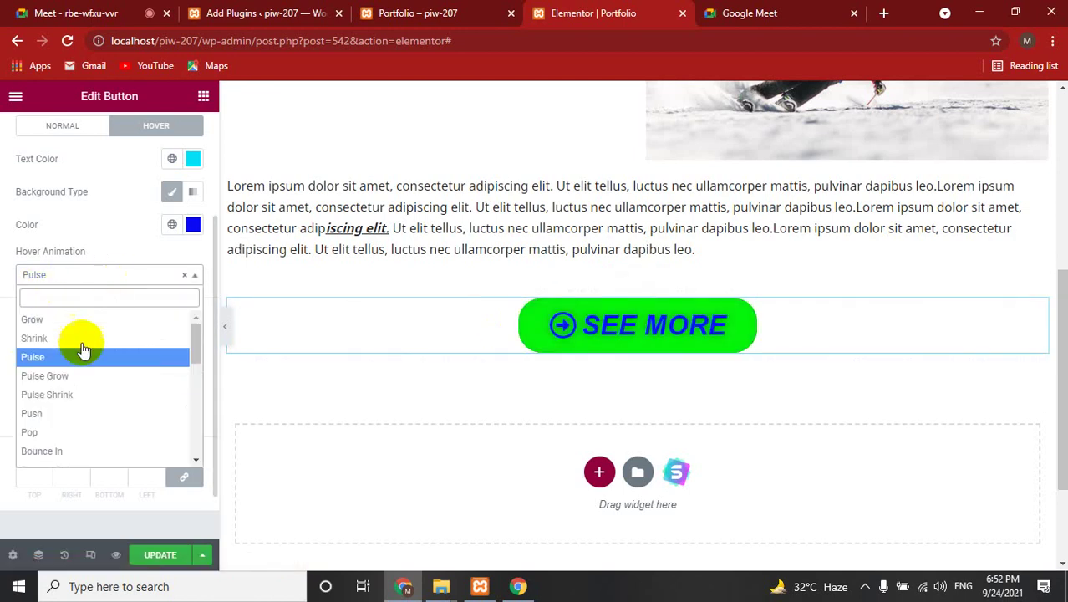
left_click(69, 378)
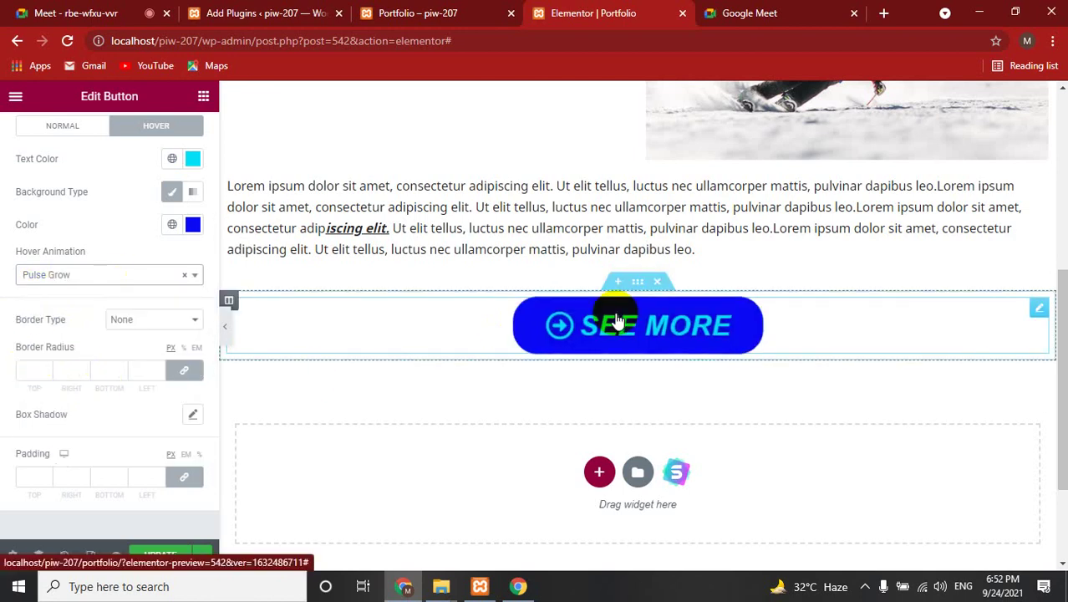
left_click(62, 276)
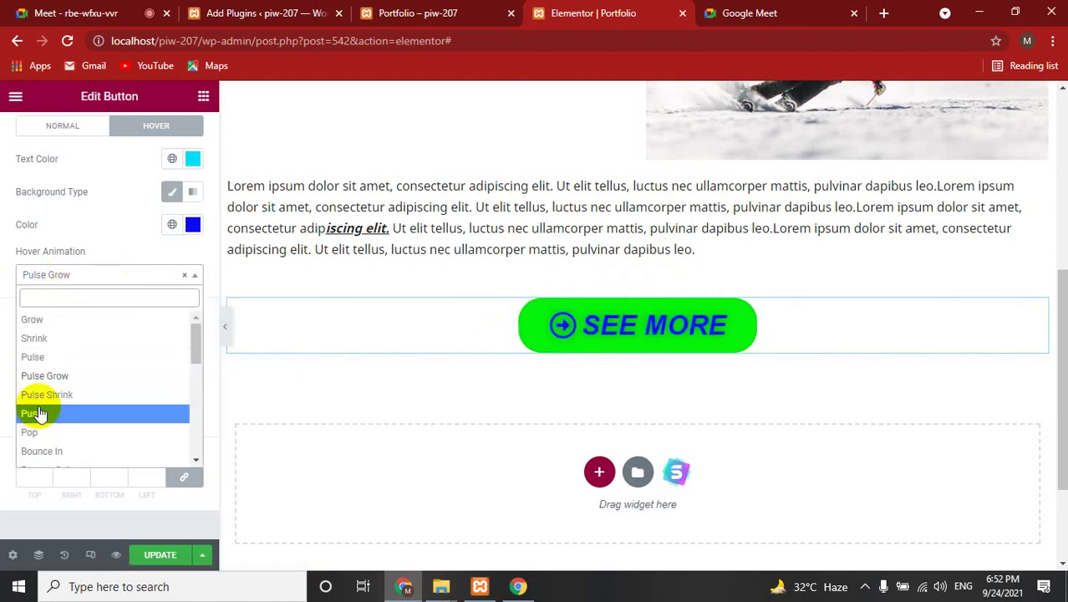
left_click(66, 397)
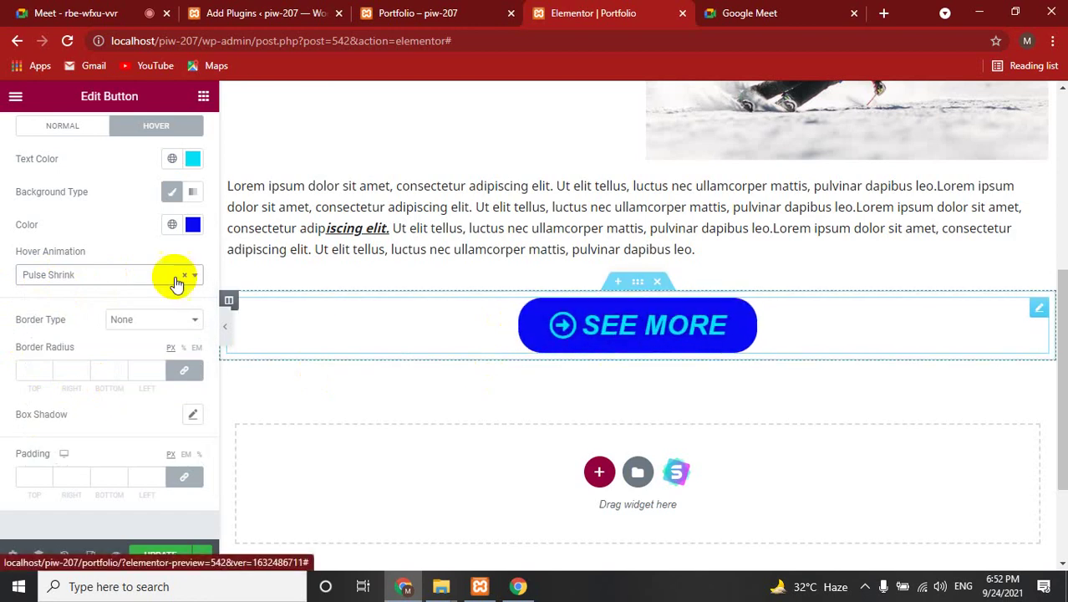
left_click(67, 275)
scroll(55, 372, "down", 2)
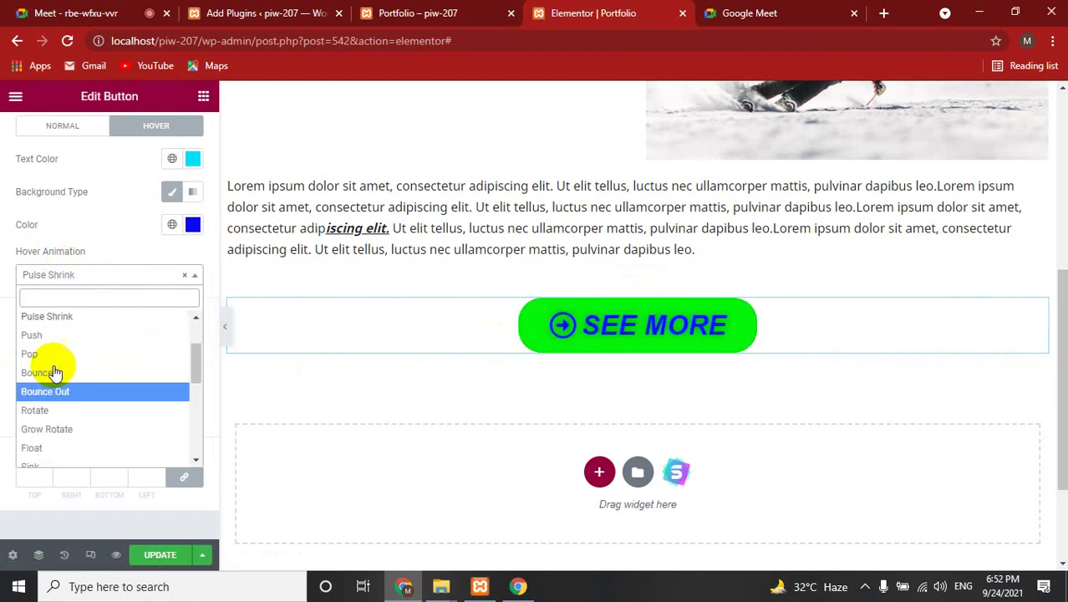
left_click(41, 336)
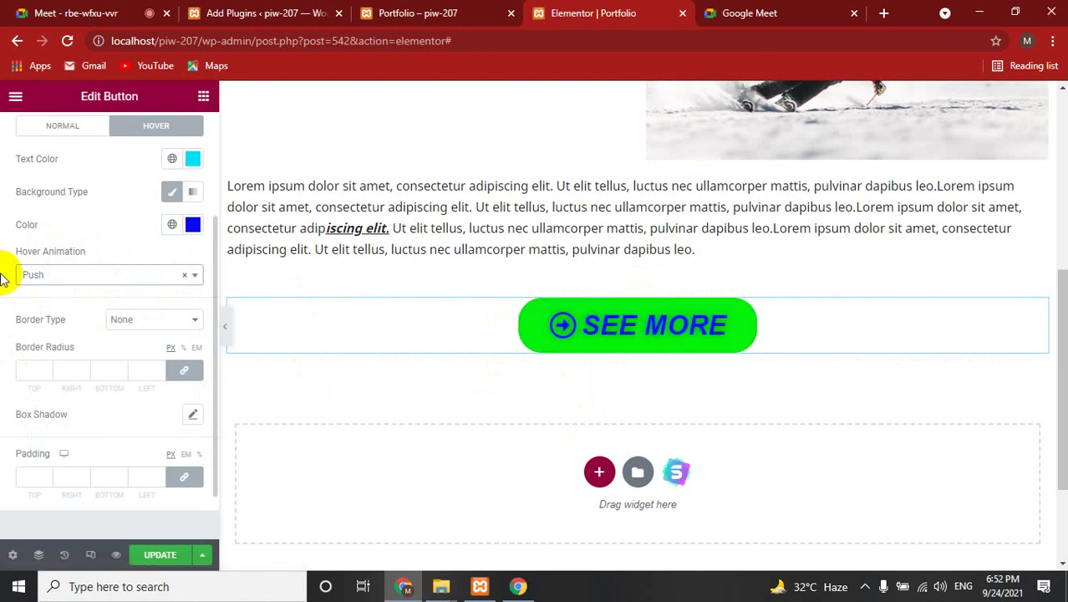
scroll(3, 303, "down", 1)
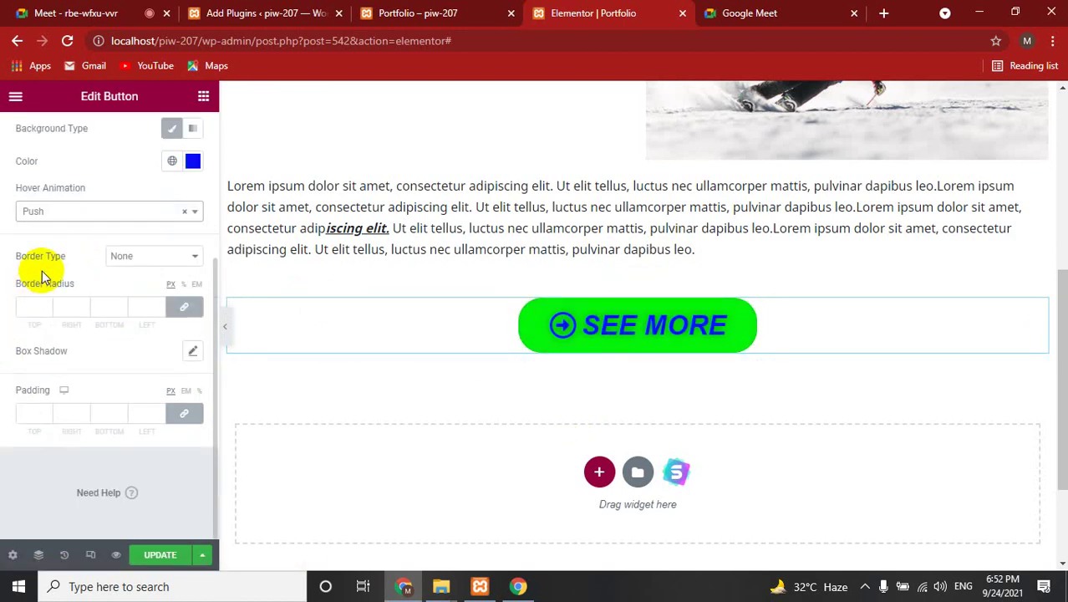
Try a dotted border on the button and increase its width
left_click(154, 261)
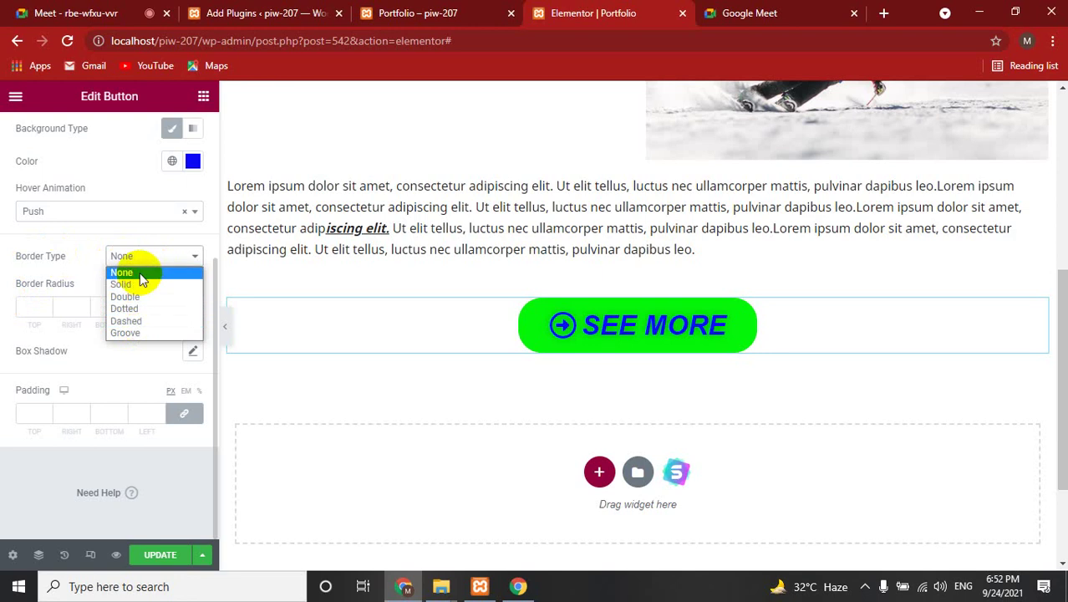
left_click(136, 307)
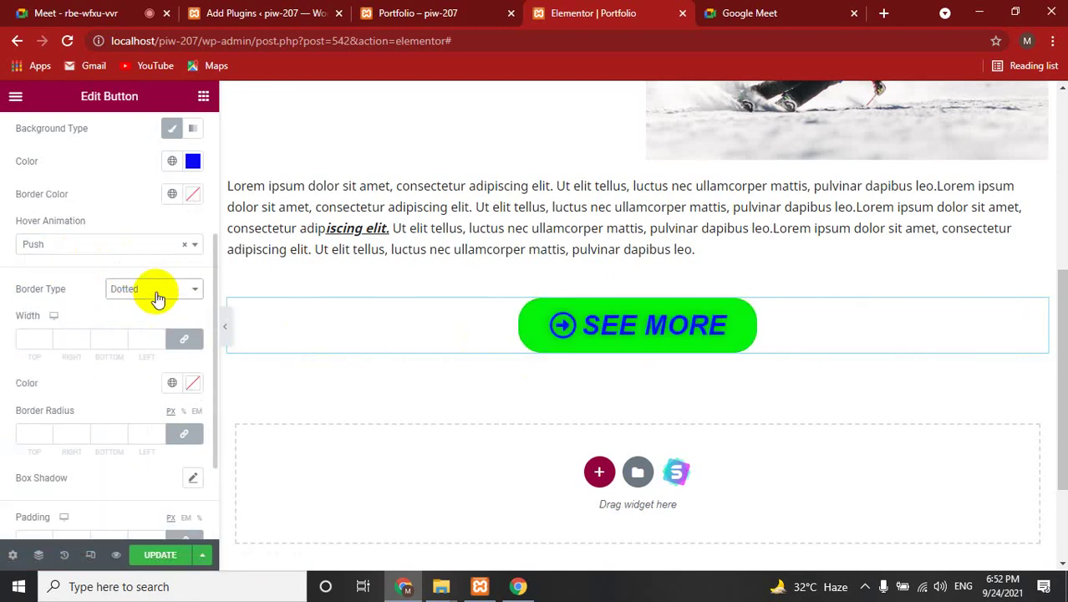
left_click(158, 297)
left_click(161, 293)
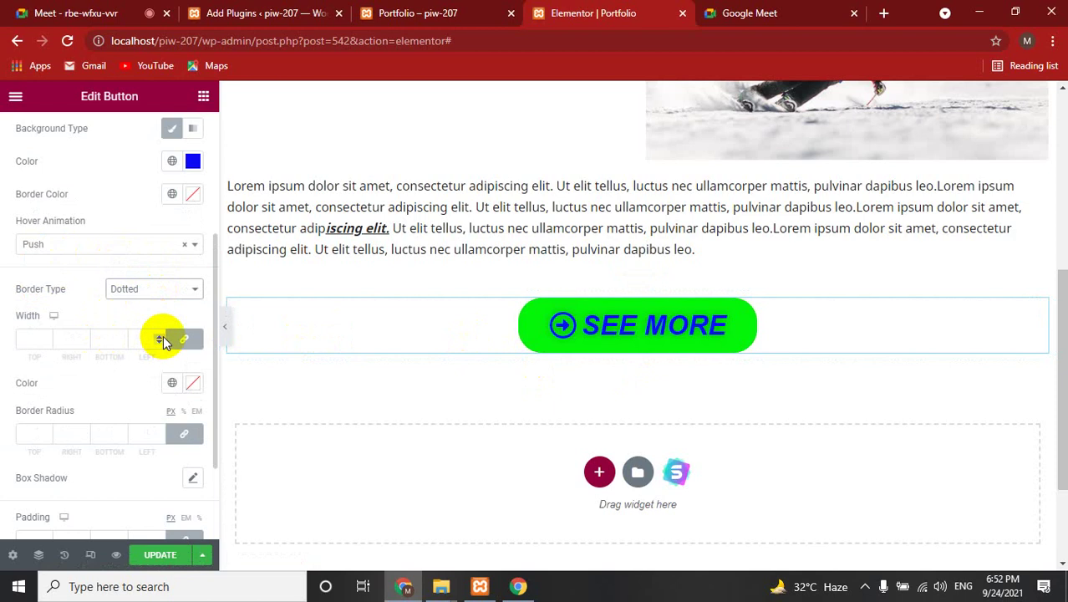
left_click(163, 335)
left_click(163, 335)
left_click(161, 336)
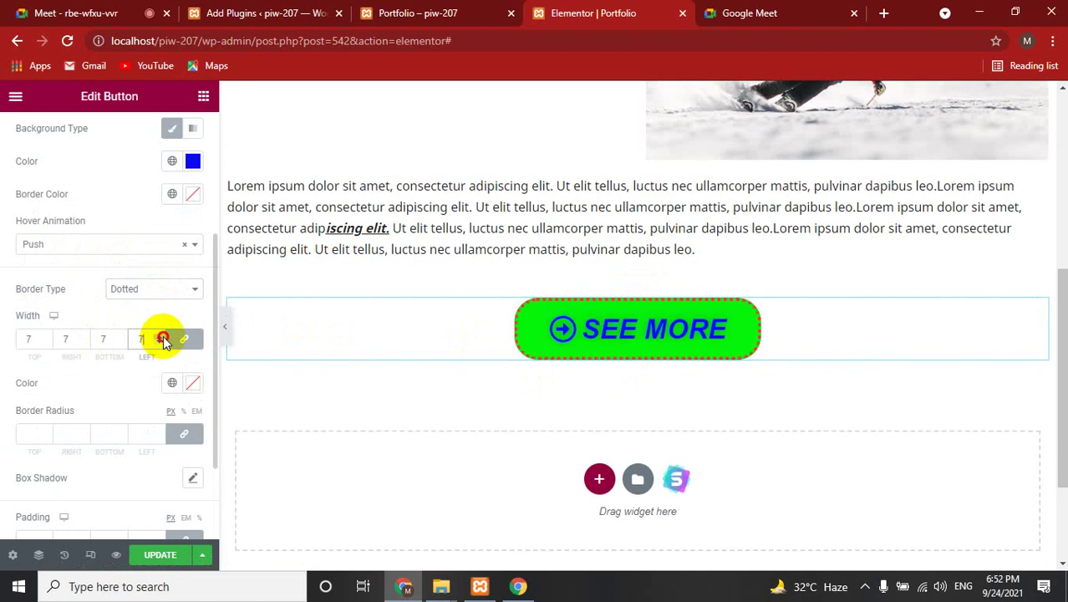
left_click(162, 336)
left_click(162, 336)
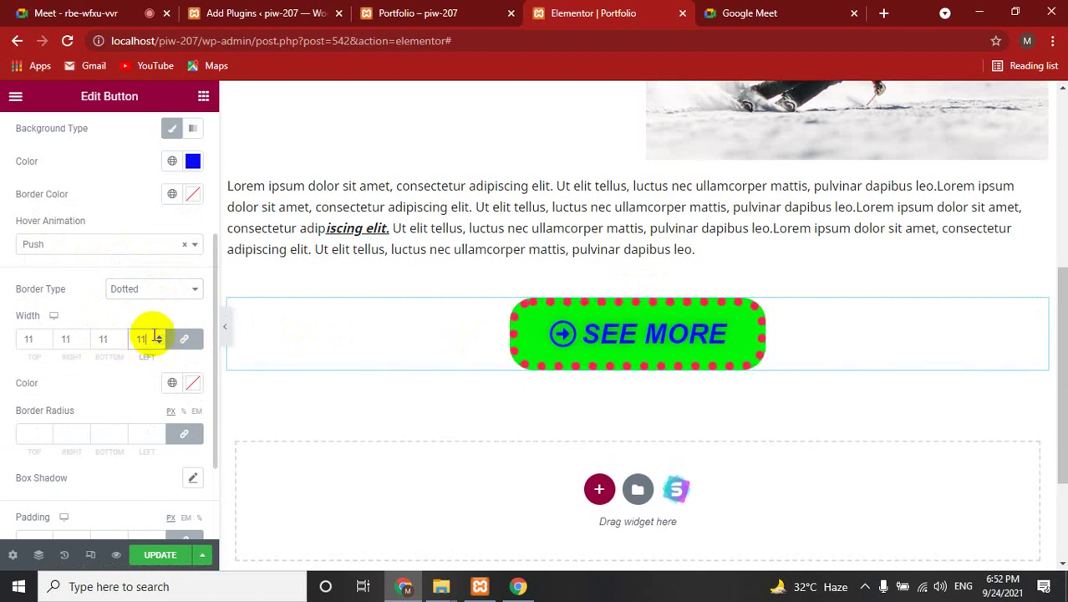
Reduce the border width again, then set Border Type back to None
left_click(158, 345)
left_click(159, 345)
left_click(159, 345)
left_click(159, 346)
left_click(159, 346)
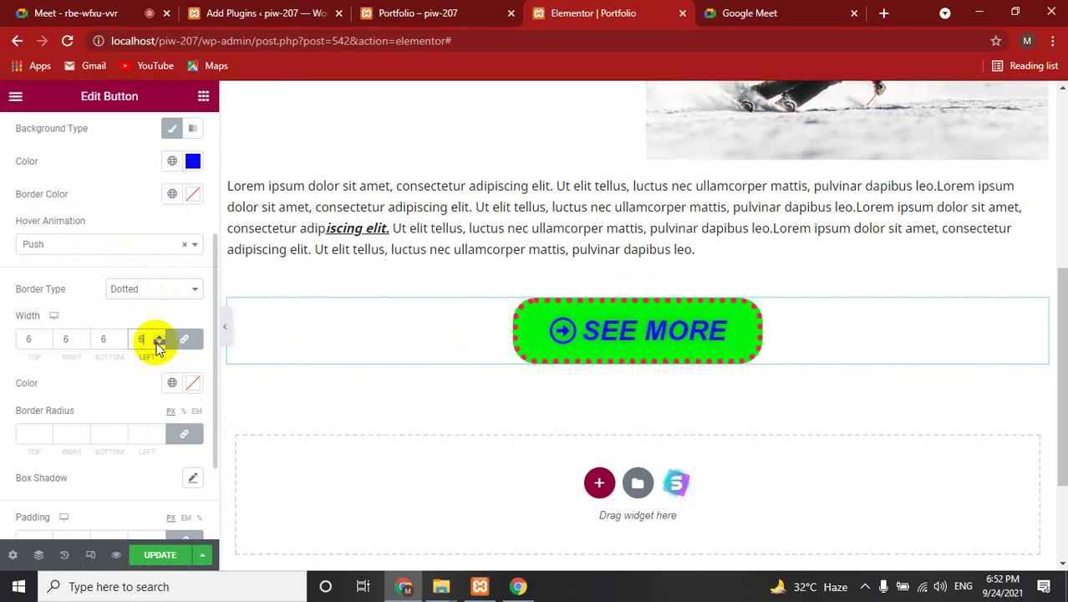
left_click(159, 347)
left_click(158, 345)
left_click(158, 346)
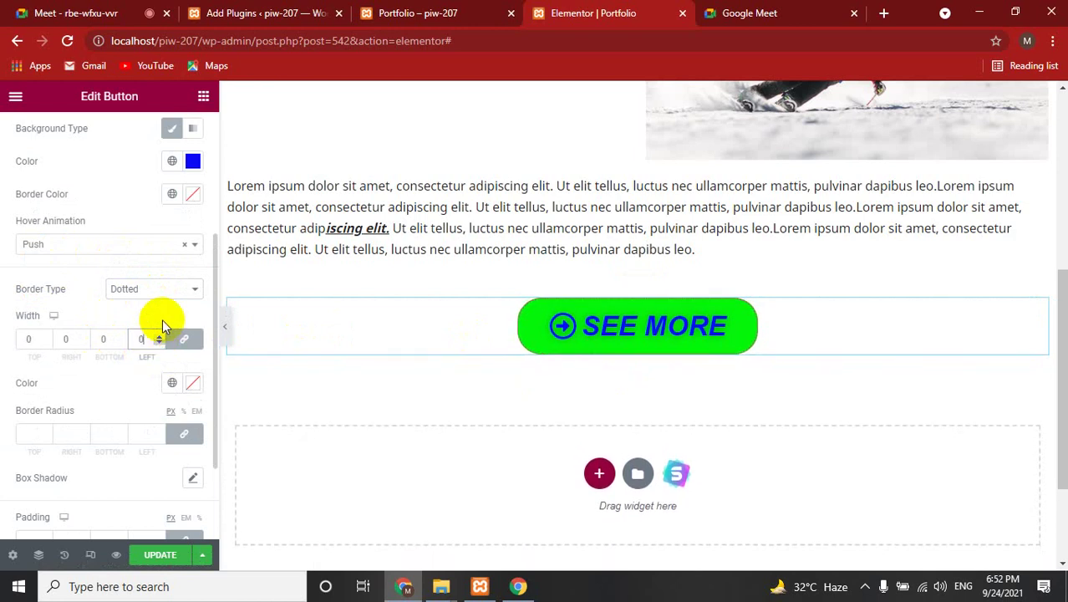
left_click(165, 288)
left_click(152, 303)
type("11")
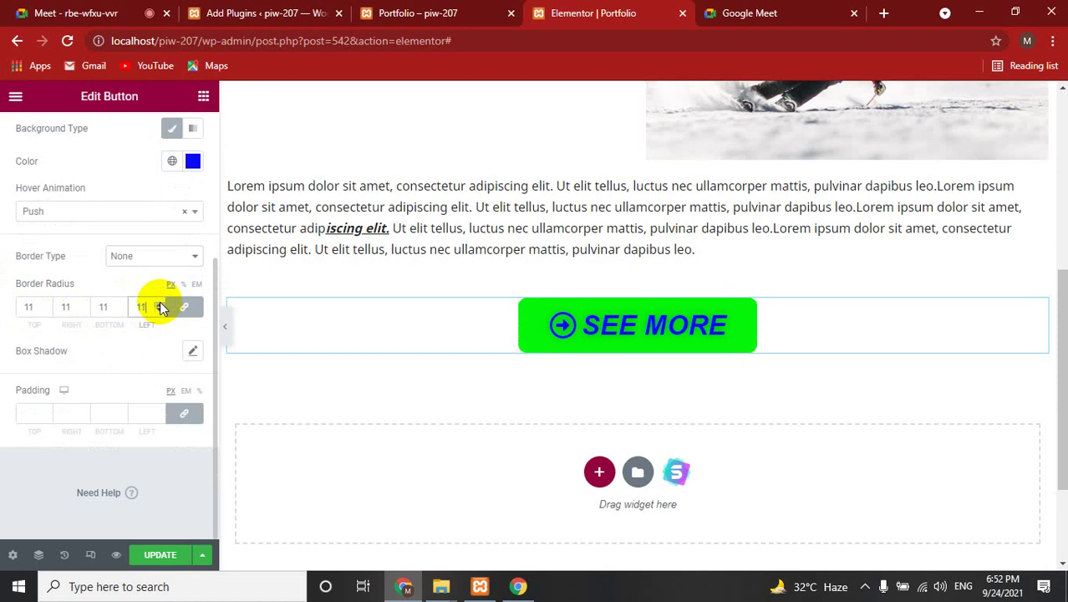
Unlink the border radius corners so right and left can be 60, then save
left_click(184, 310)
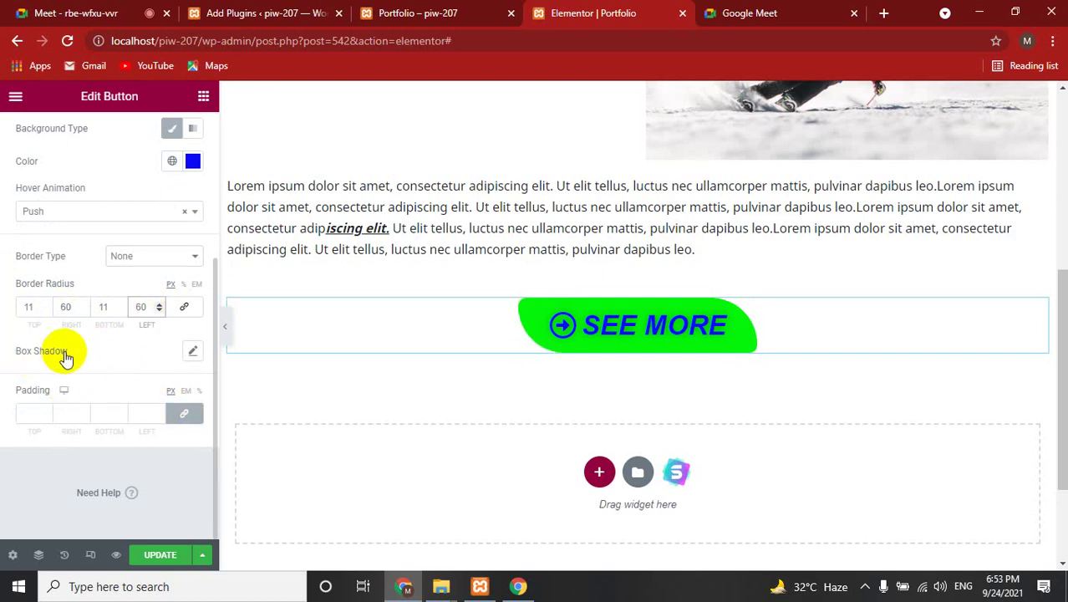
left_click(46, 417)
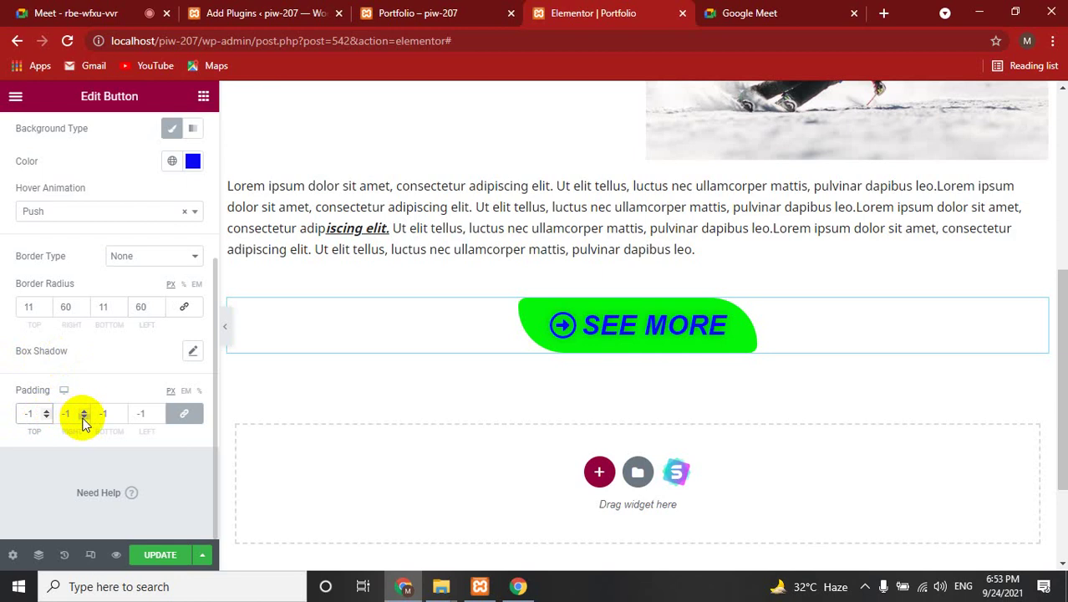
left_click(159, 412)
left_click(159, 554)
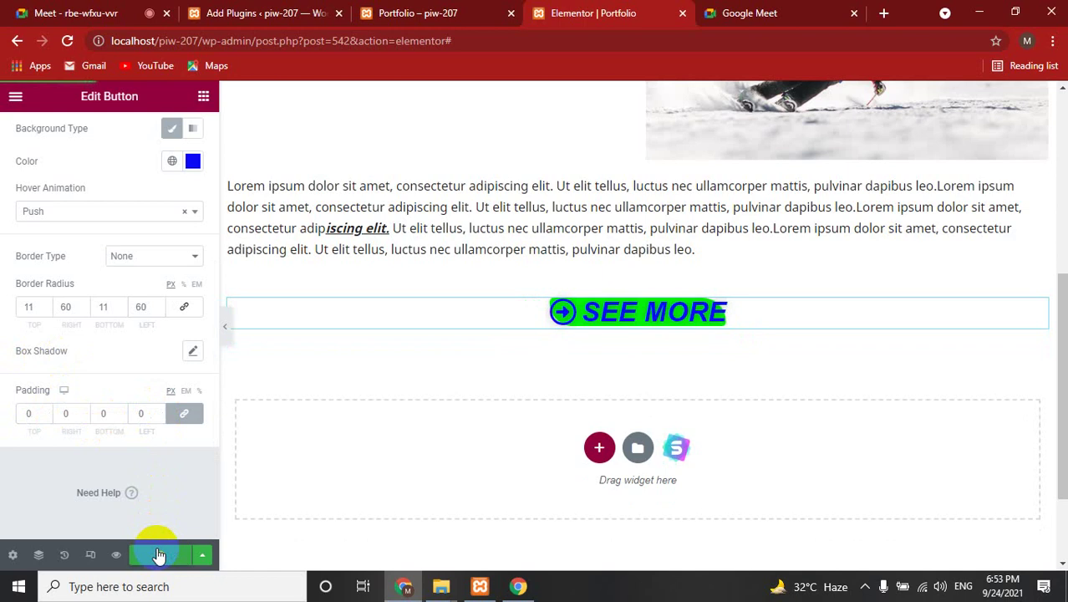
Raise the button padding to 25 px and update the page
left_click(160, 412)
left_click(157, 412)
type("13")
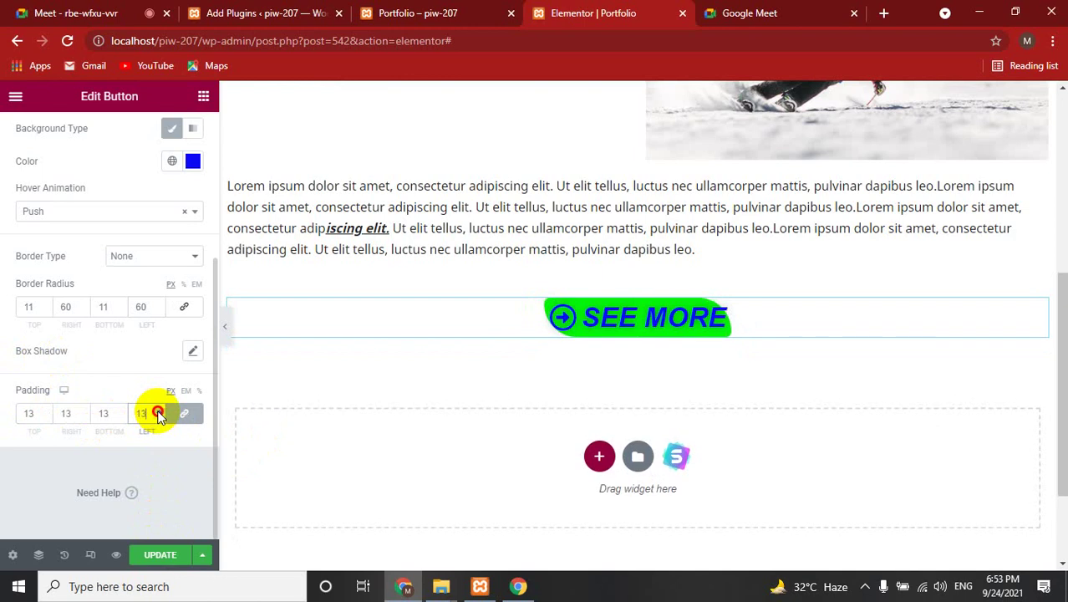
left_click(157, 410)
type("2")
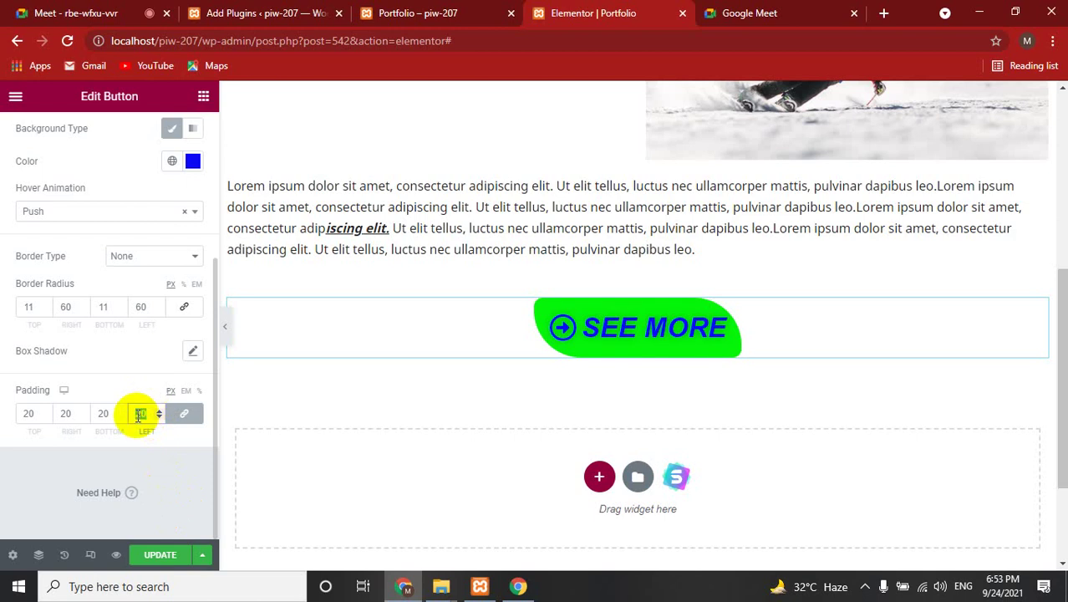
type("5")
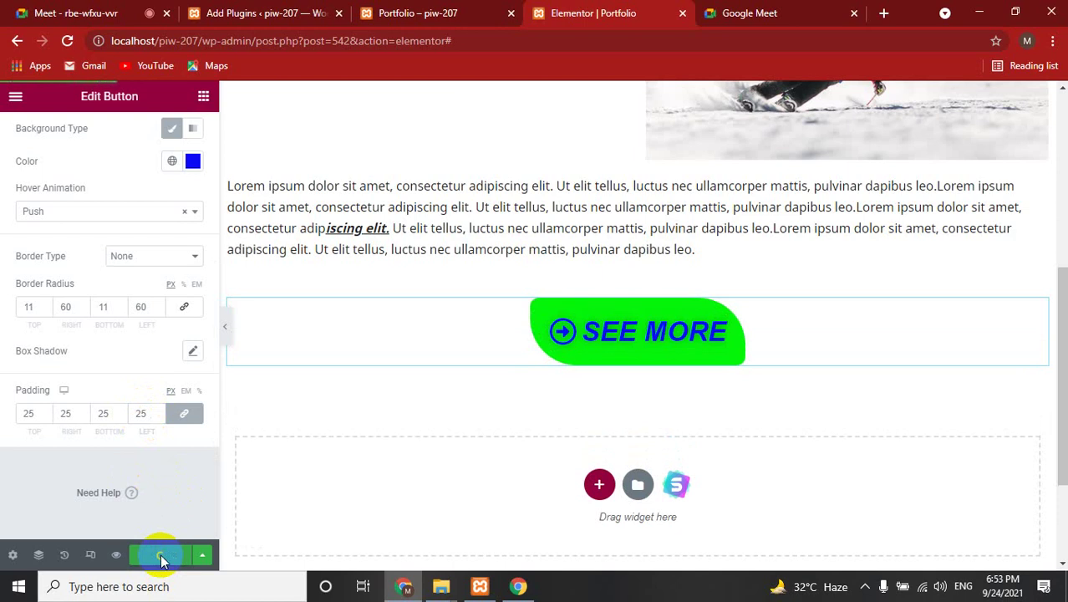
left_click(161, 560)
Join the Google Meet call, present the entire screen, and return to the Portfolio tab
left_click(451, 13)
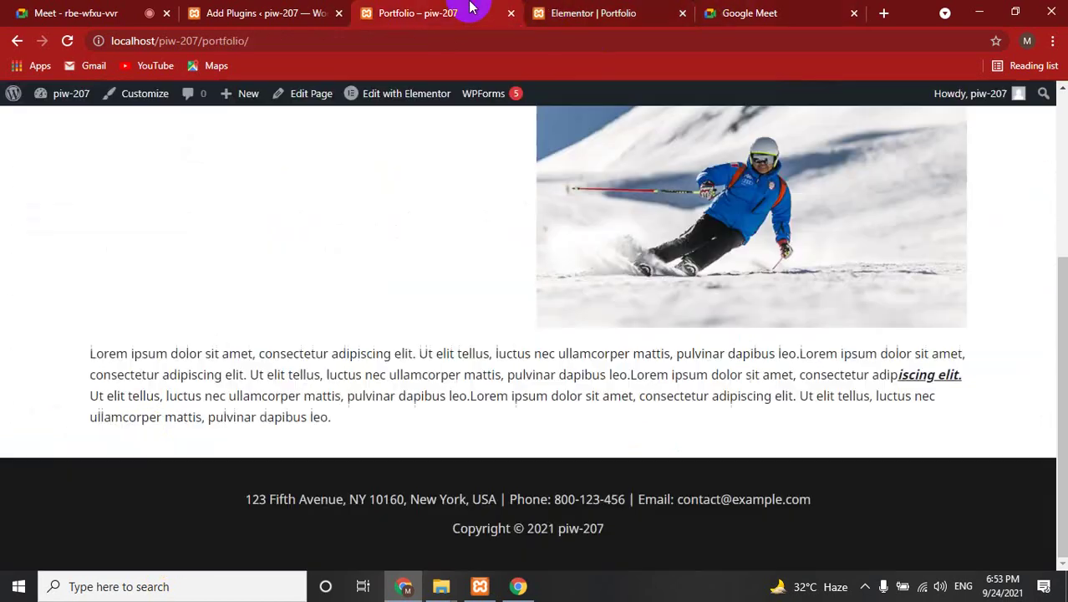
left_click(67, 13)
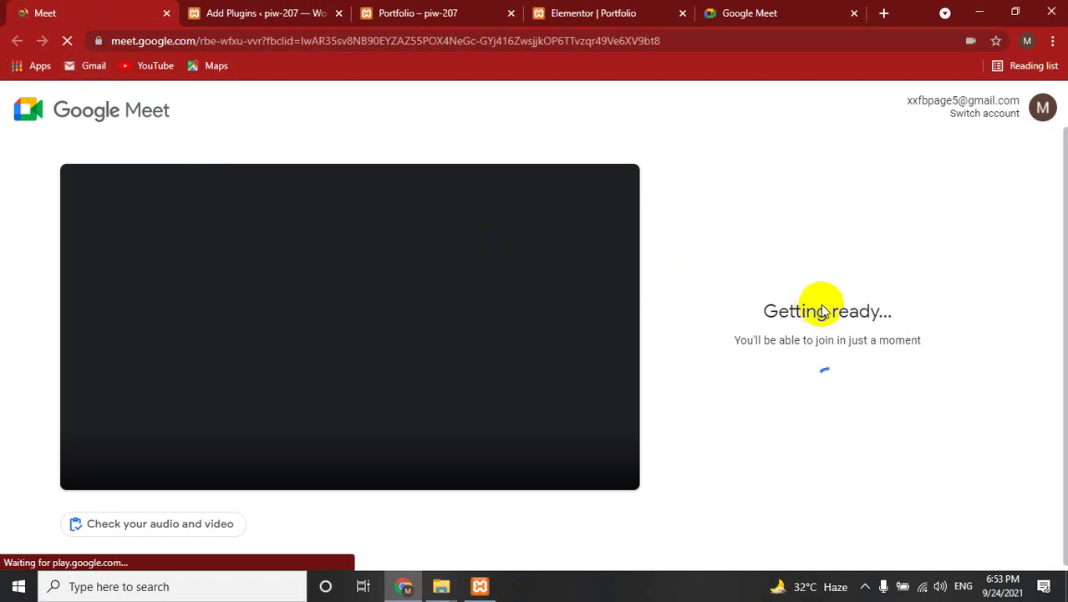
left_click(782, 393)
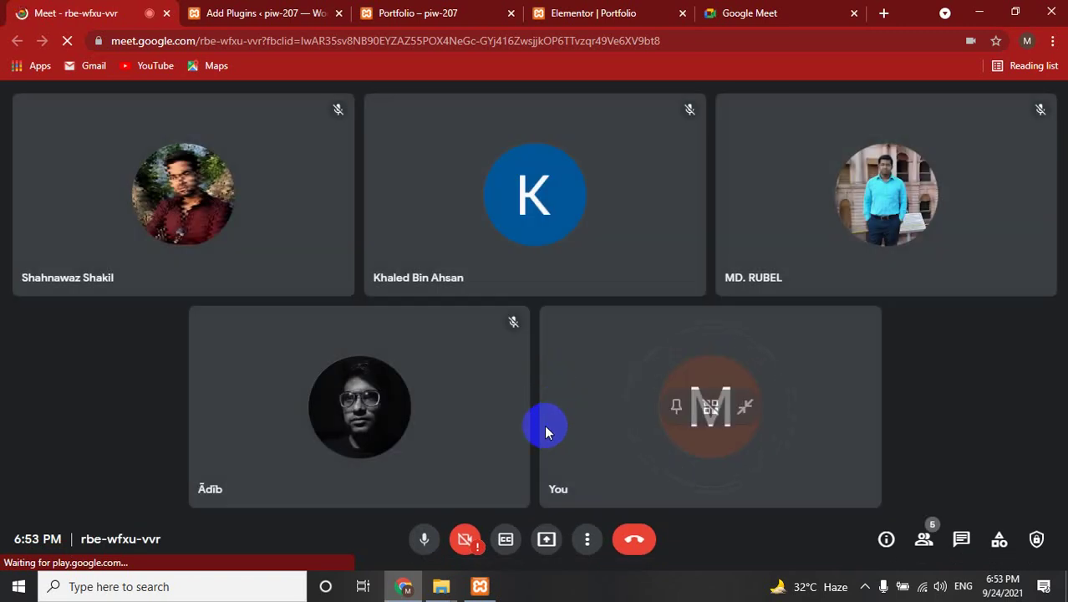
left_click(548, 542)
left_click(616, 422)
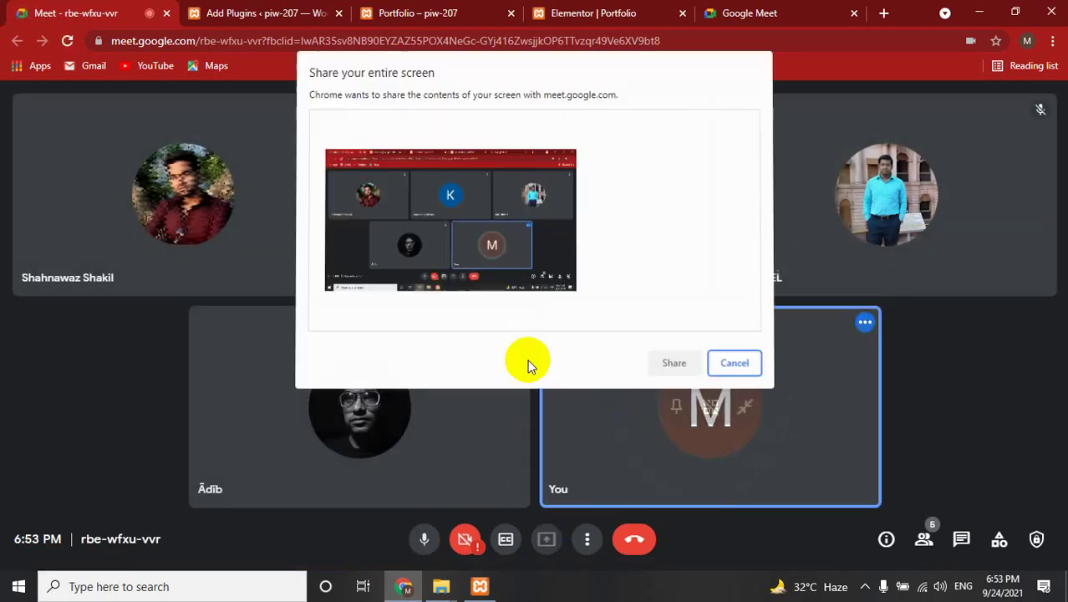
left_click(674, 363)
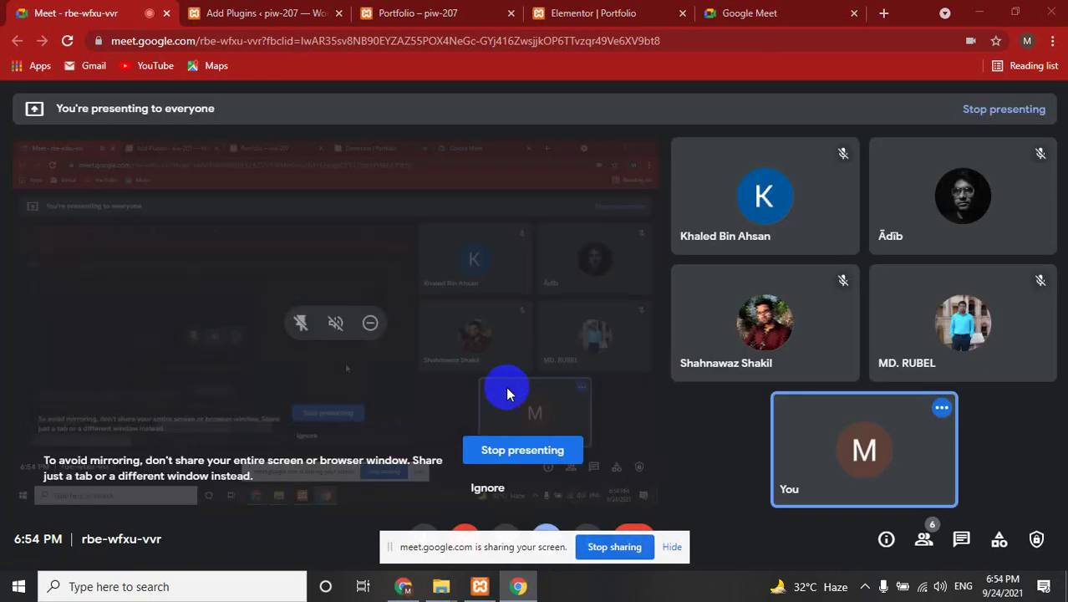
left_click(392, 12)
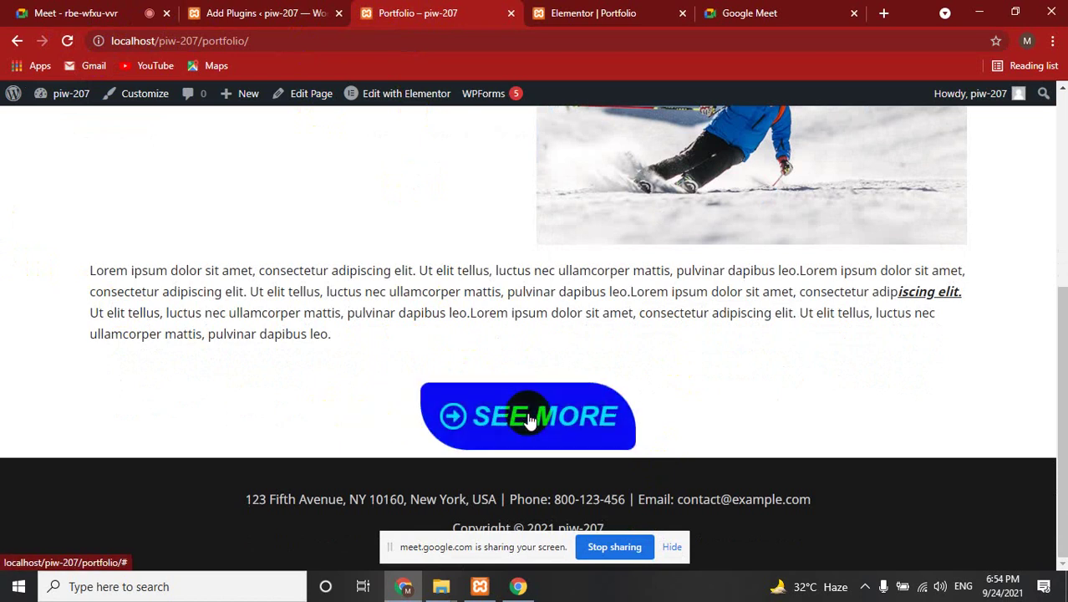
Scroll through the live Portfolio page's heading and text, then return to the Elementor editor
scroll(2, 289, "up", 2)
scroll(3, 288, "up", 2)
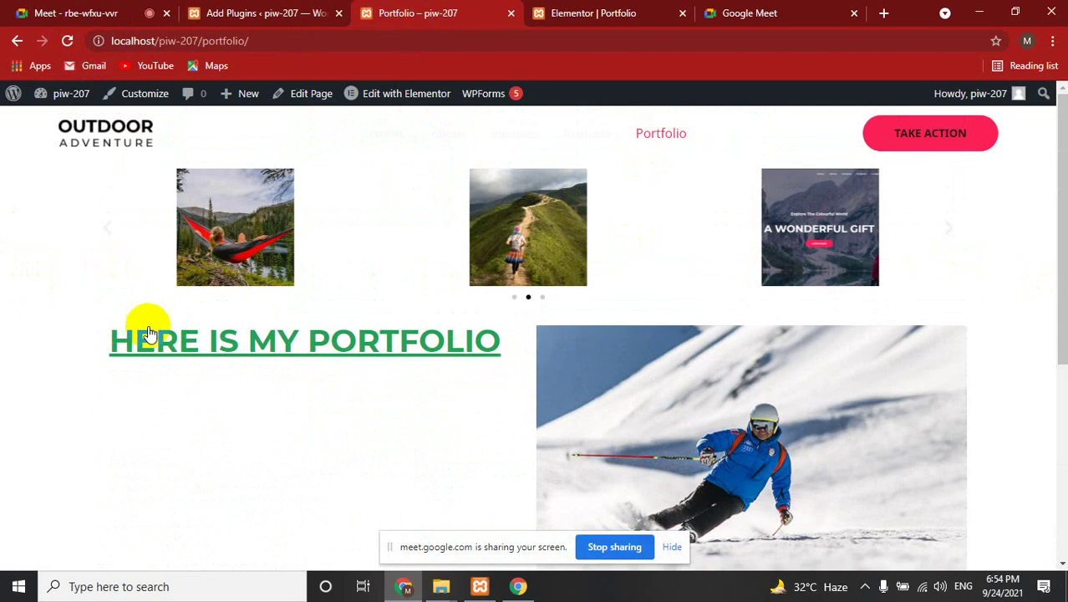
left_click_drag(102, 339, 458, 415)
left_click(458, 415)
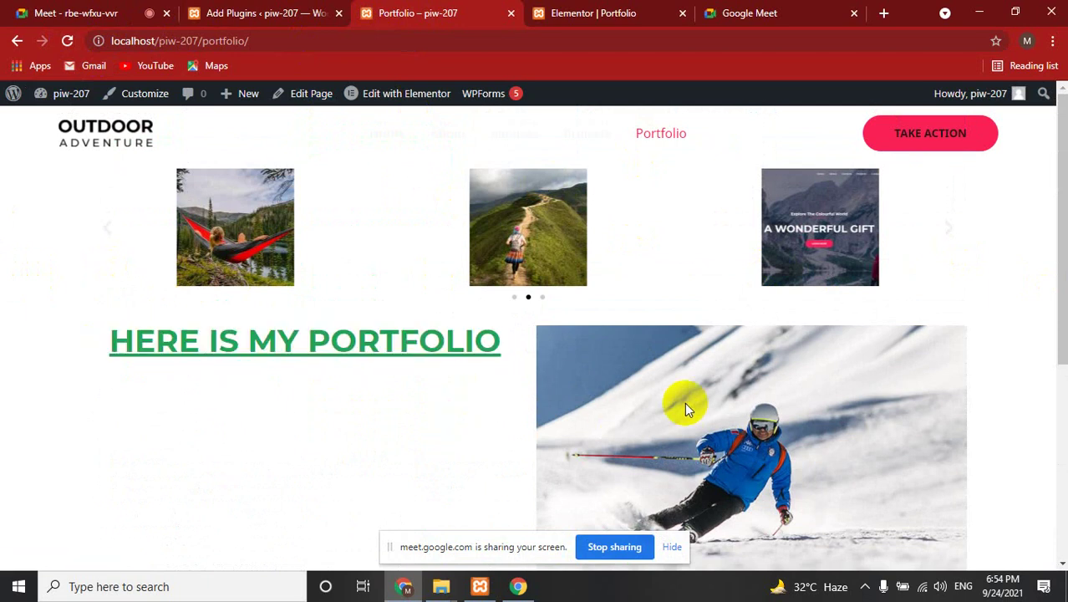
scroll(384, 391, "down", 2)
scroll(251, 389, "down", 1)
left_click_drag(104, 407, 208, 425)
left_click(26, 390)
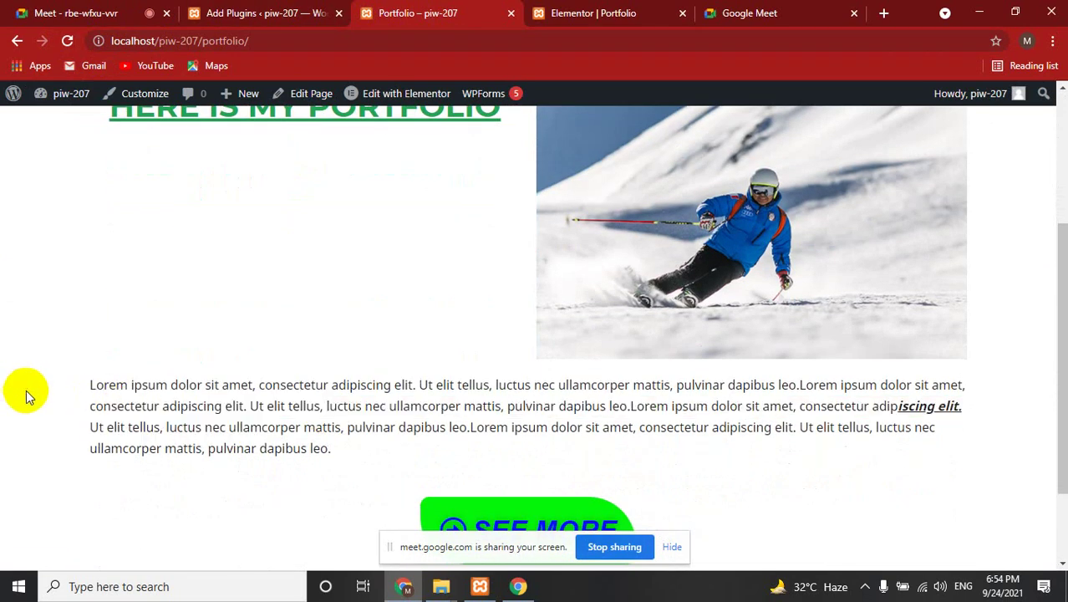
scroll(525, 424, "down", 1)
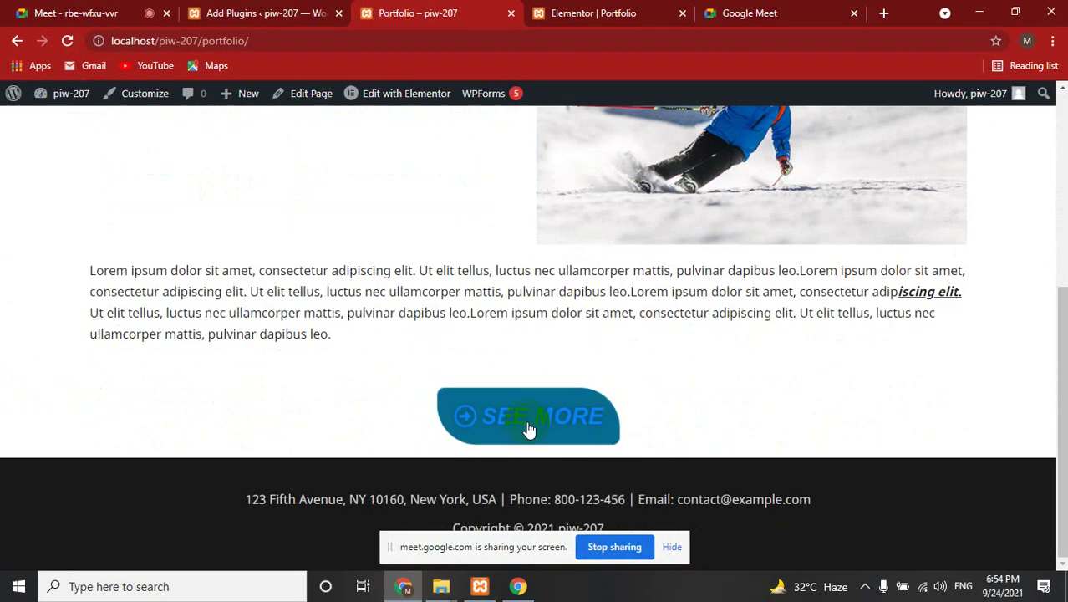
left_click(585, 12)
scroll(471, 234, "up", 1)
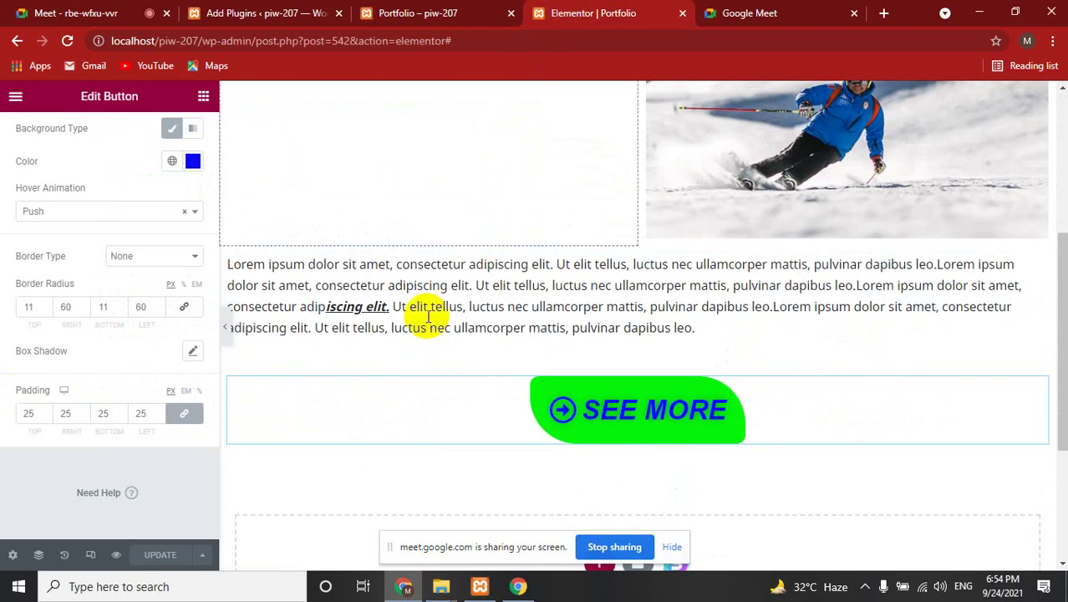
Insert a single-column structure section under the SEE MORE button
scroll(83, 310, "up", 1)
scroll(505, 412, "down", 1)
scroll(506, 412, "down", 2)
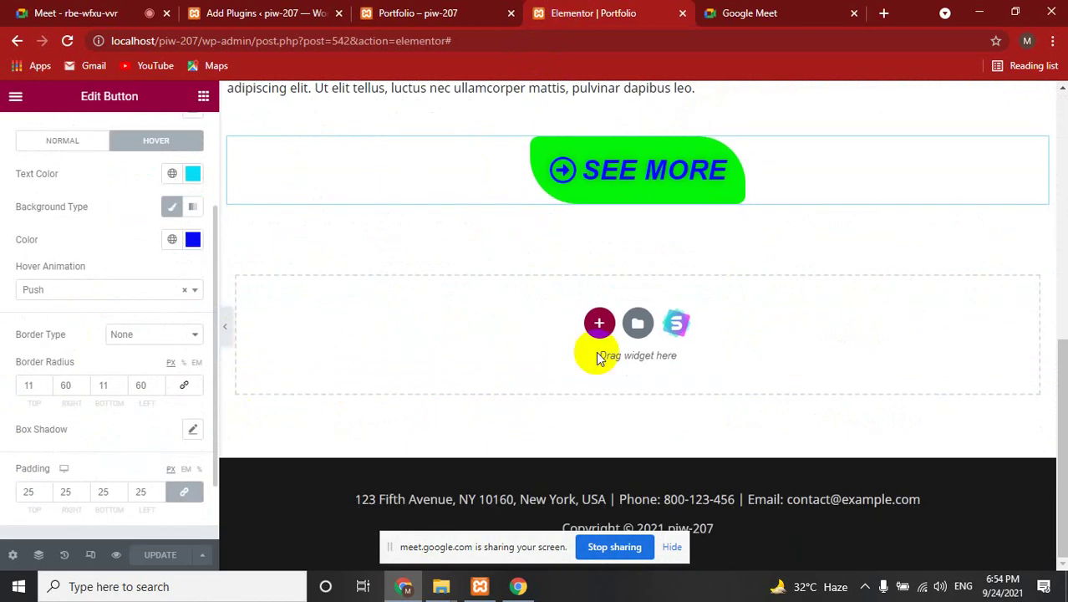
left_click(597, 324)
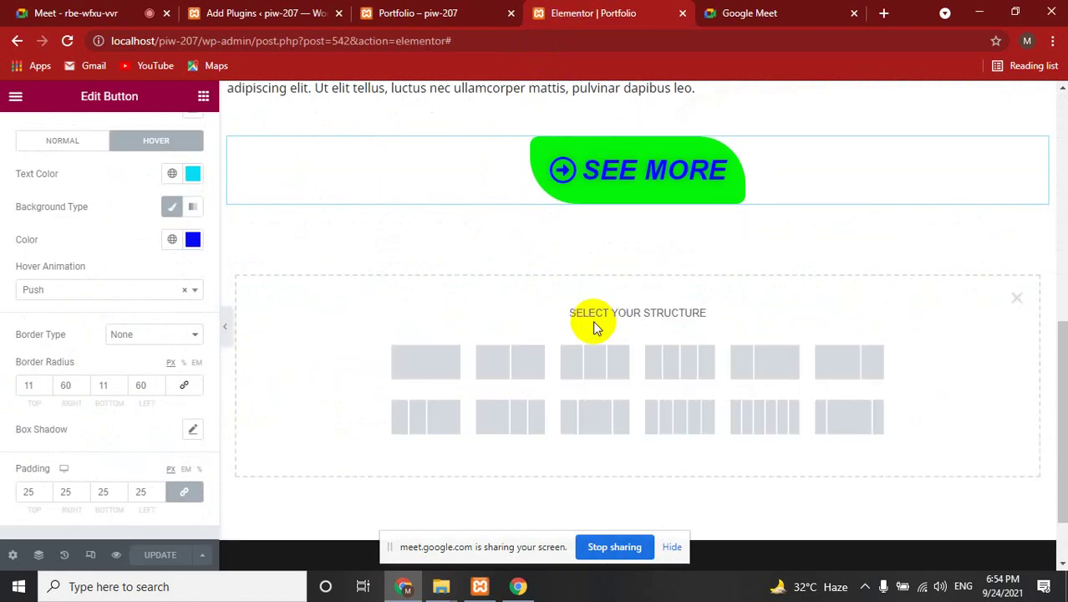
left_click(408, 360)
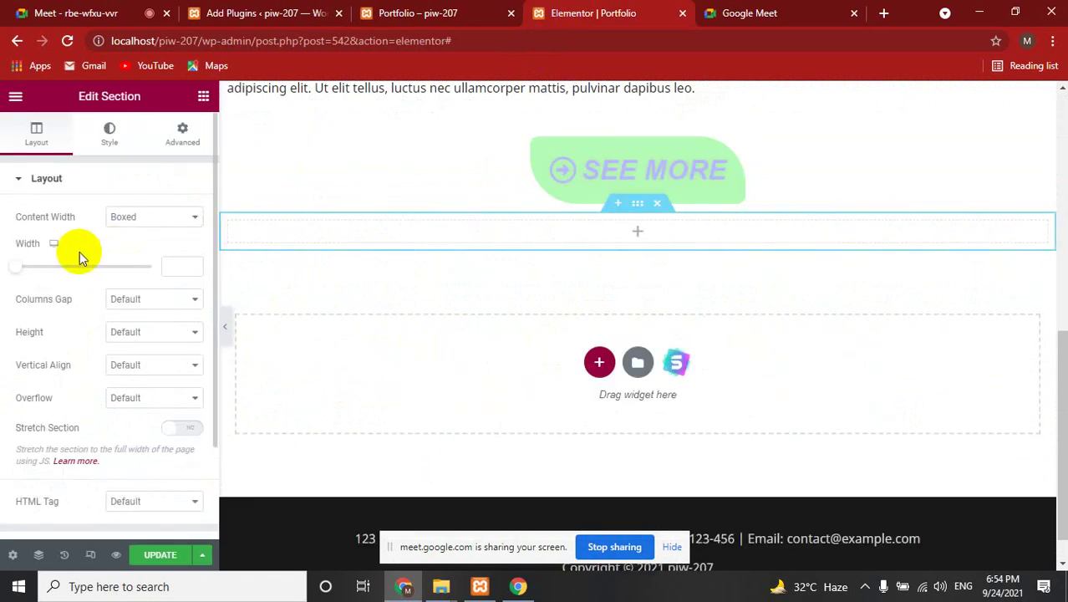
Drag a Google Maps widget into the new section, showing the default London Eye
left_click(636, 232)
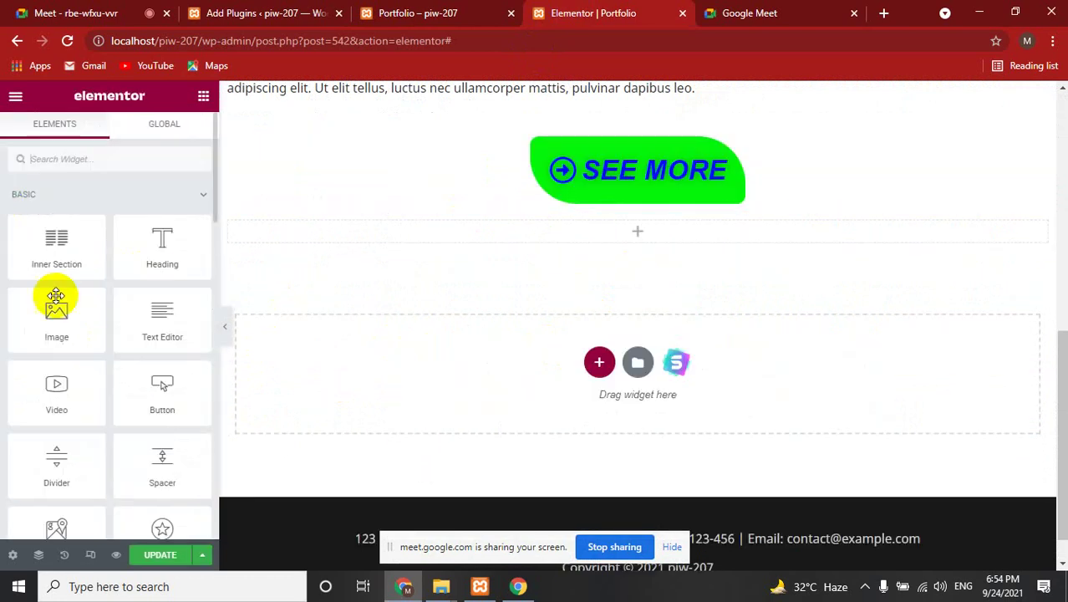
scroll(71, 318, "down", 2)
scroll(92, 432, "down", 2)
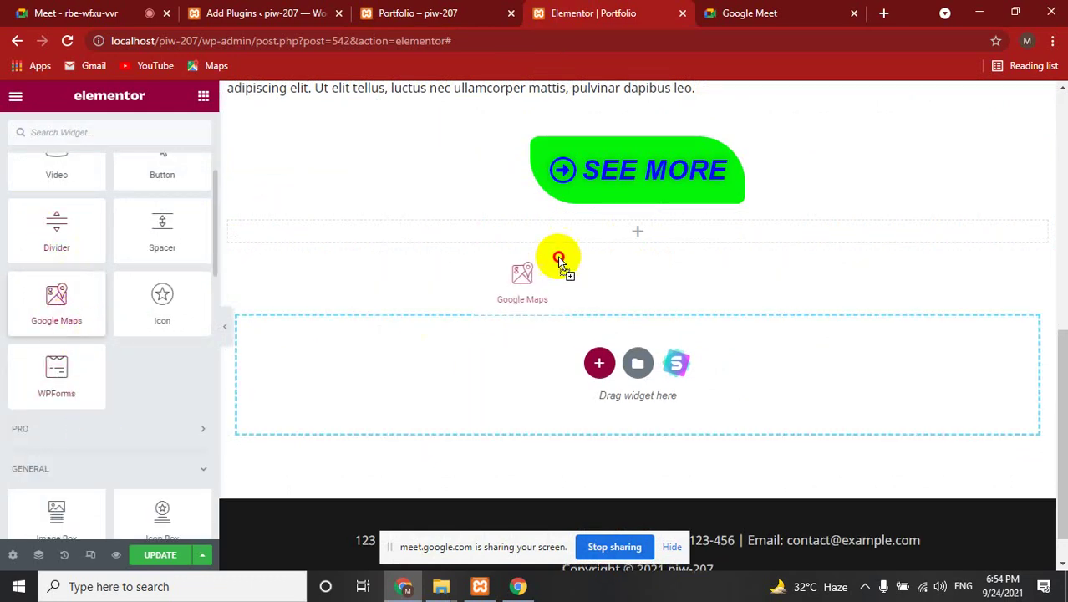
left_click_drag(73, 314, 651, 241)
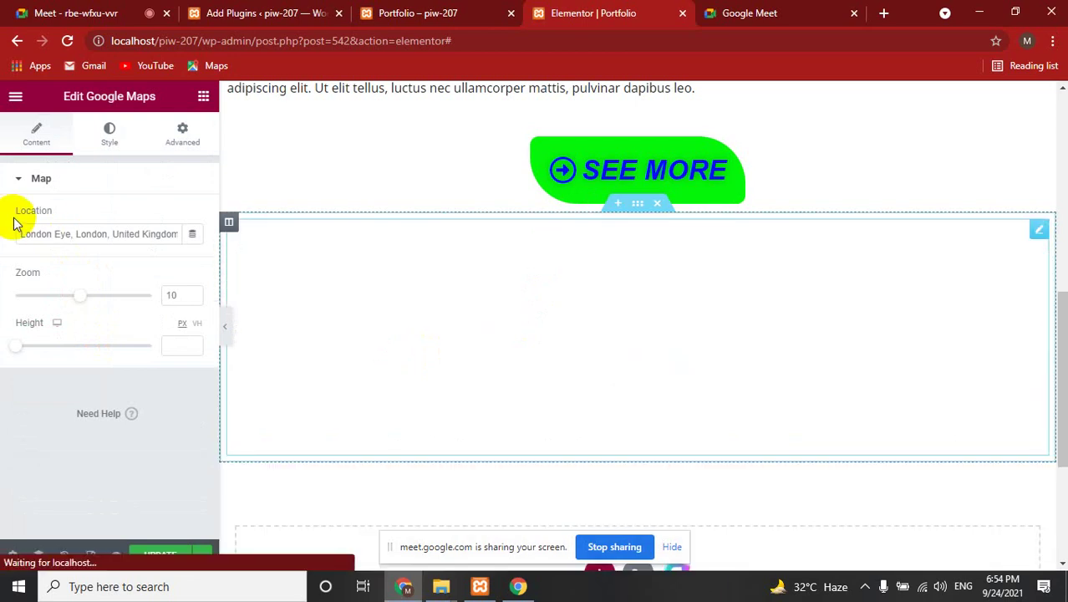
Select the map's Location text and open a new blank browser tab
triple_click(126, 235)
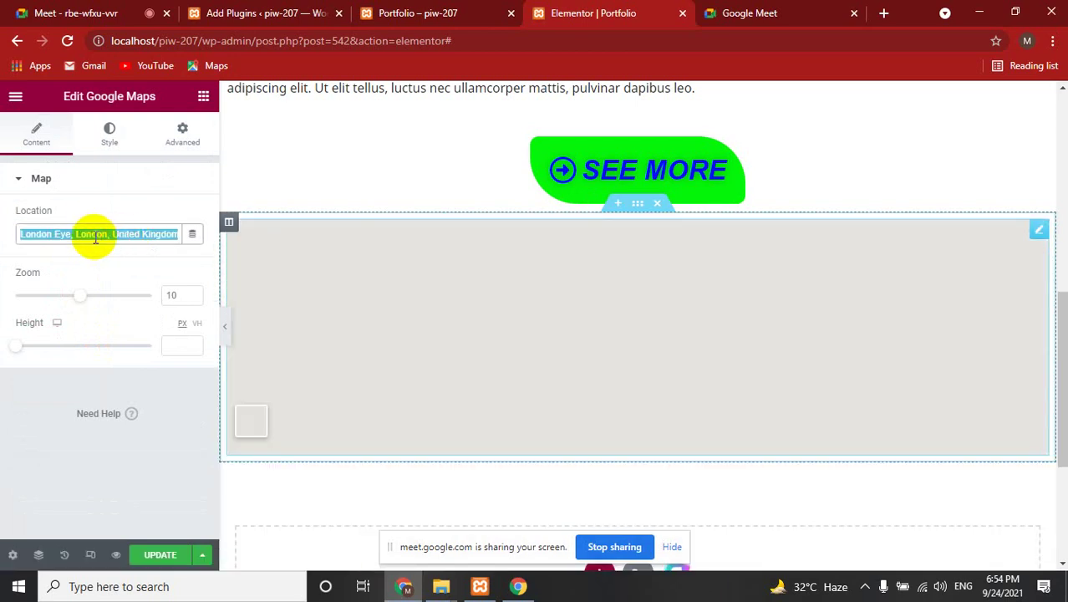
left_click(71, 233)
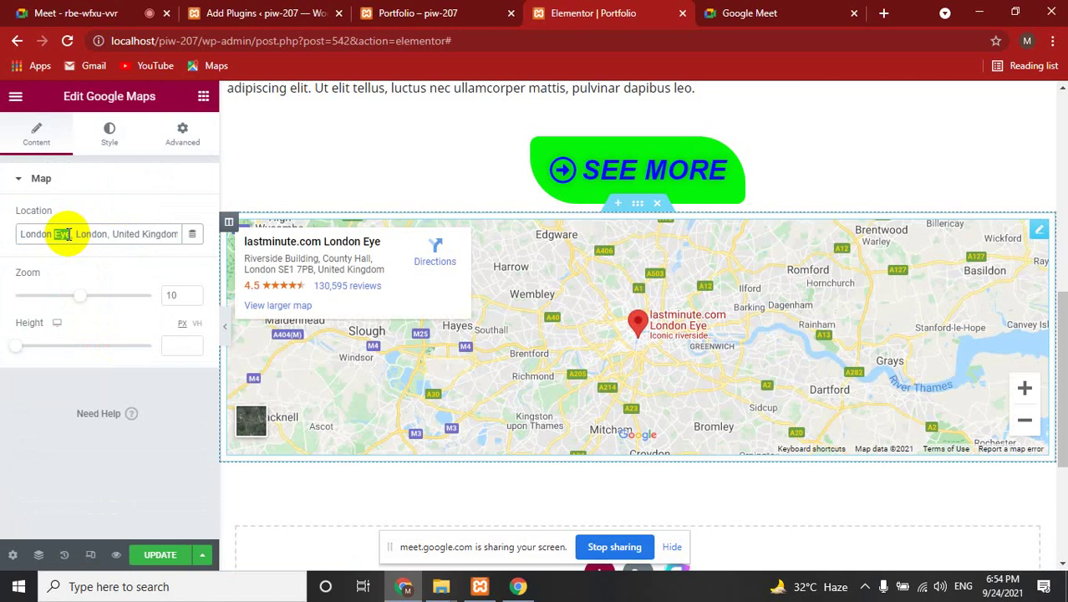
triple_click(69, 234)
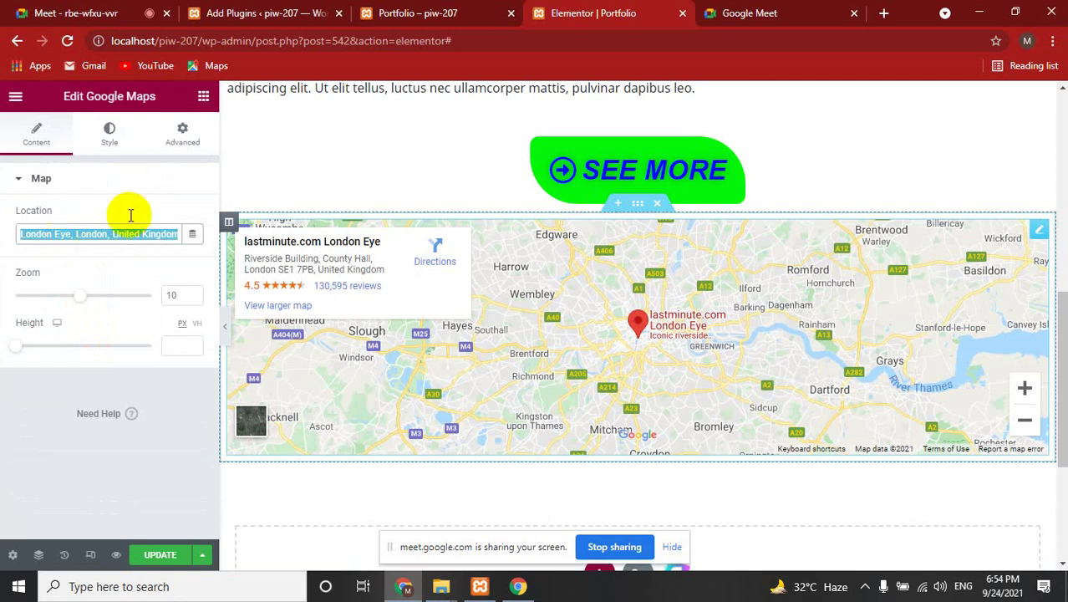
left_click(884, 14)
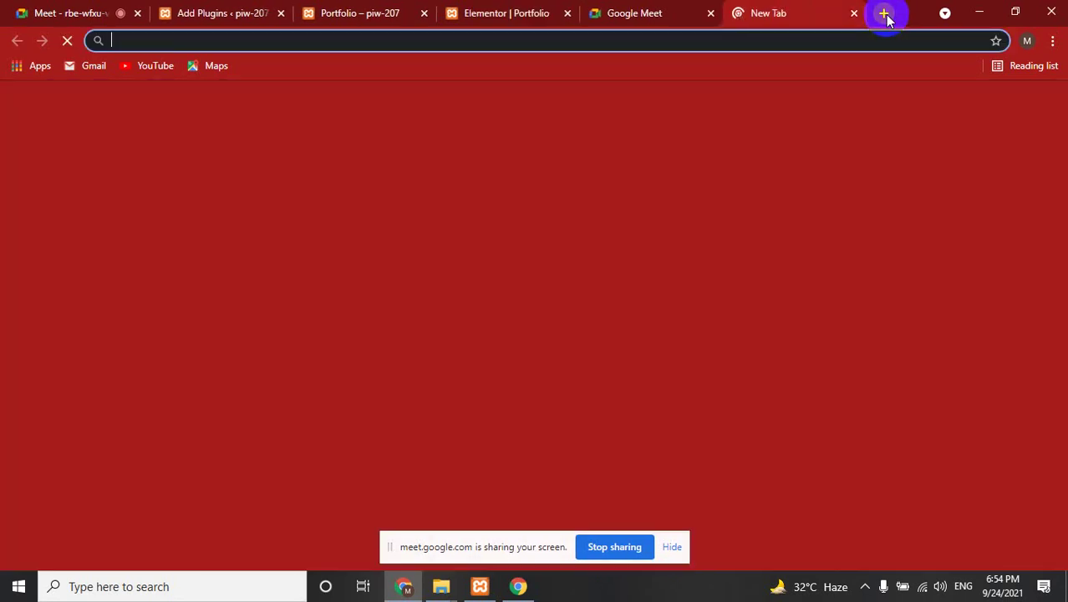
Search for the web design business, copy its Maps listing title, and paste it into Location
type("itmirajulkhan")
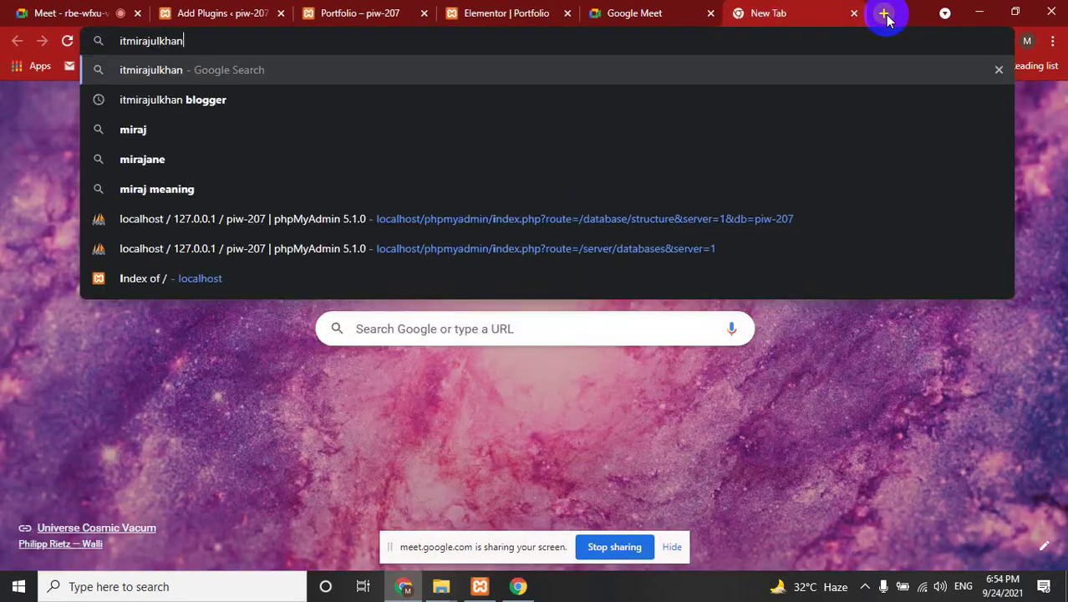
key("Return")
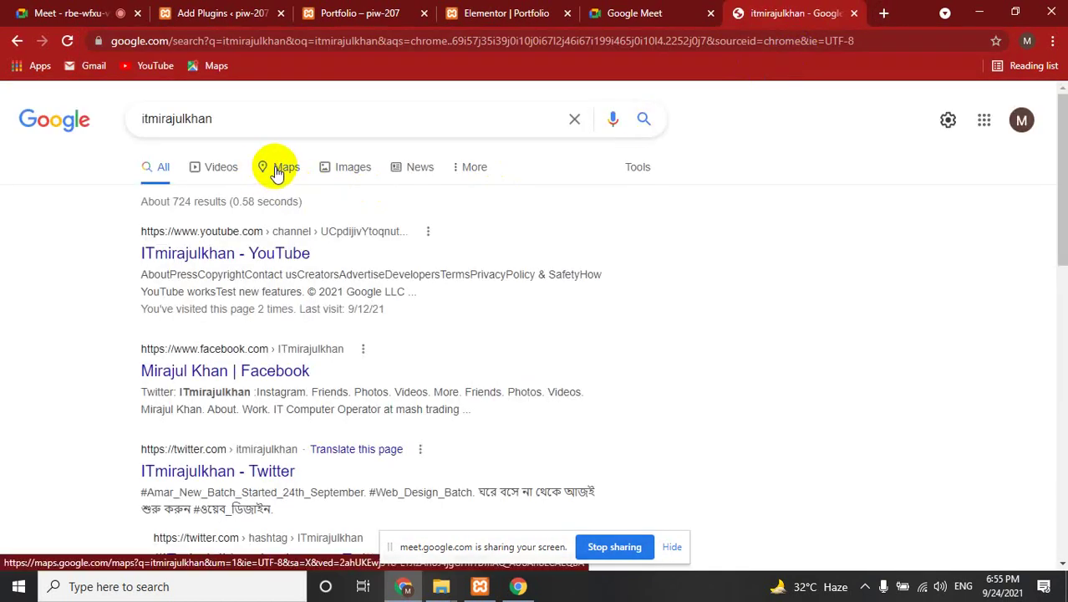
left_click(277, 173)
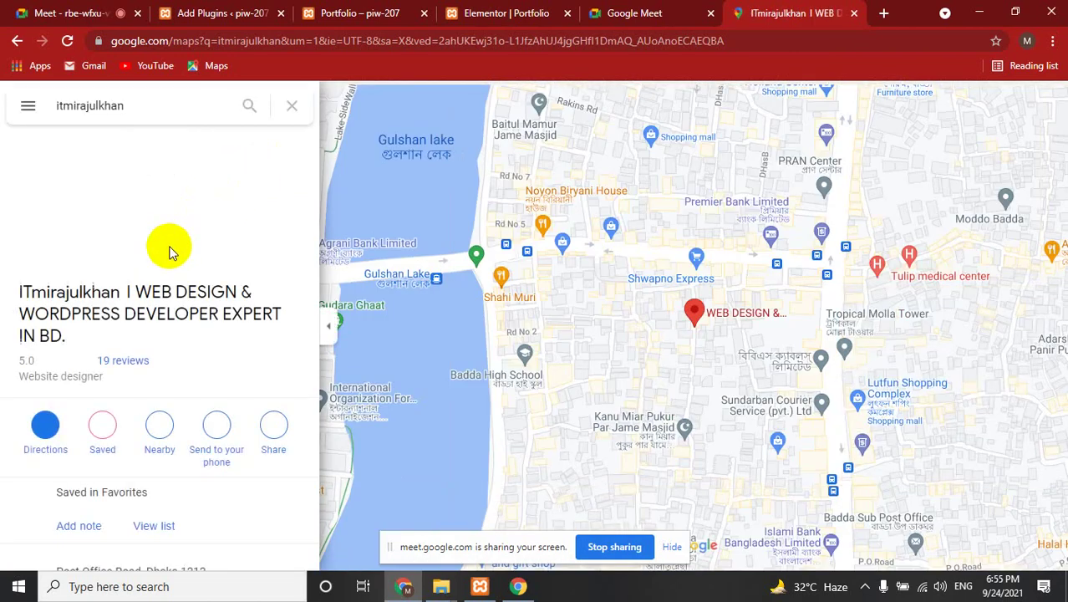
triple_click(18, 291)
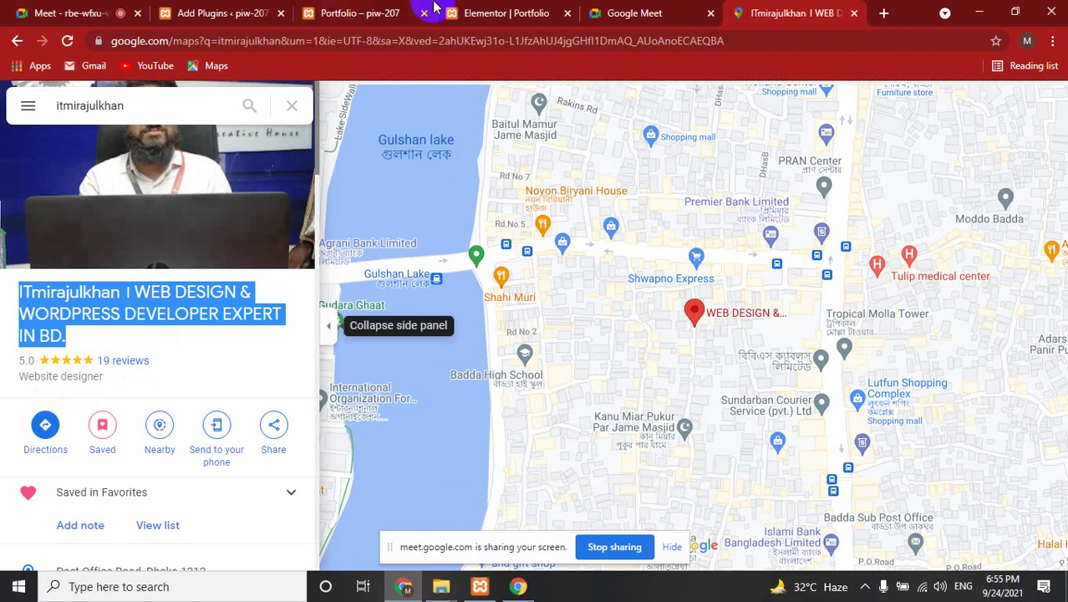
left_click(493, 13)
key("ctrl+v")
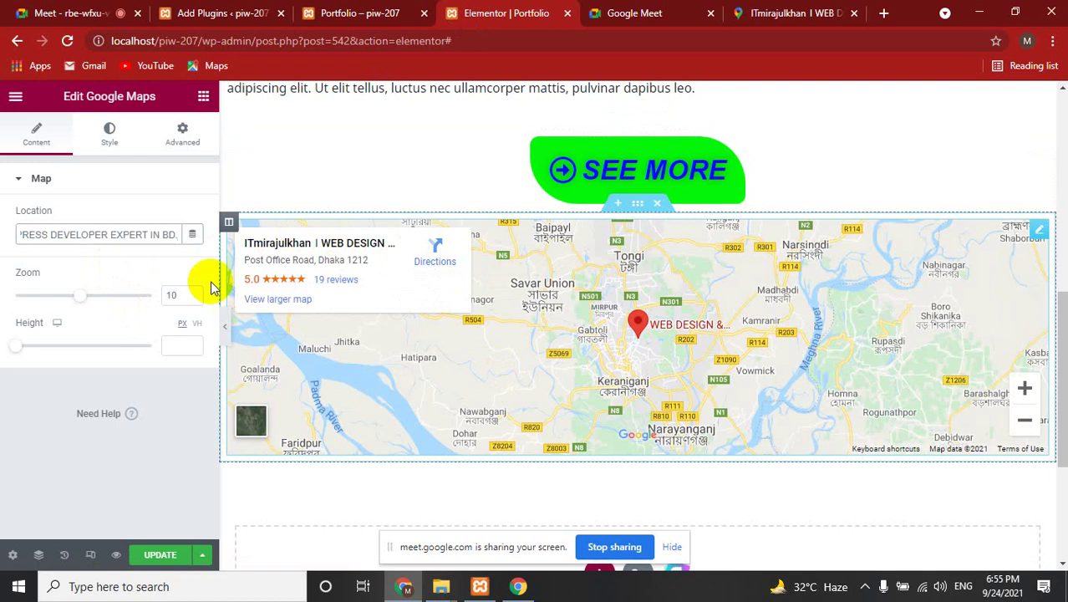
Set the Dhaka map zoom to 16, review its Normal/Hover styles, and save the page
left_click(90, 298)
left_click_drag(89, 298, 123, 301)
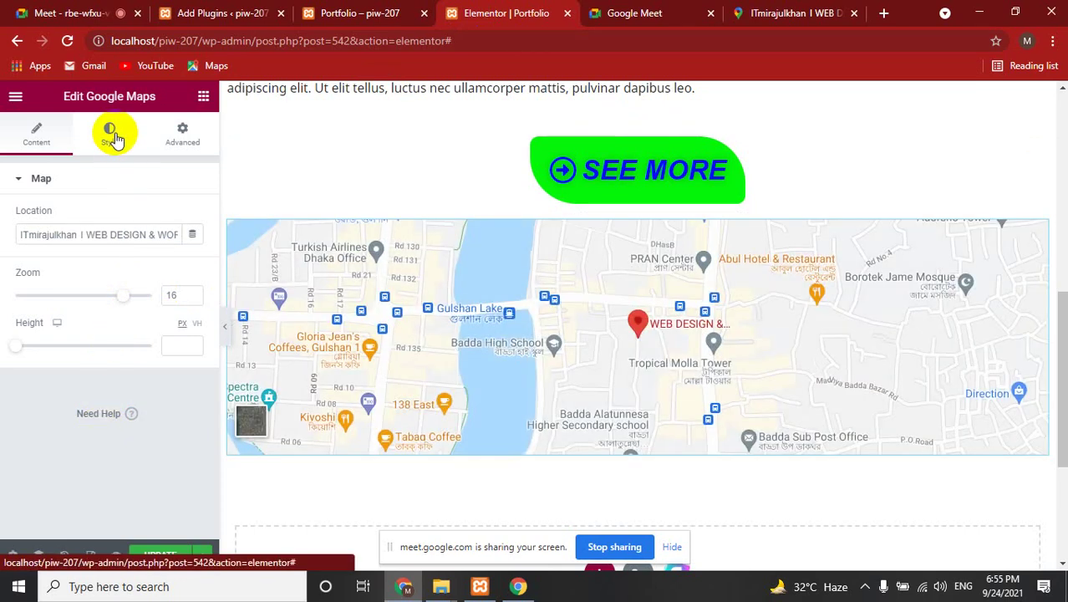
left_click(114, 139)
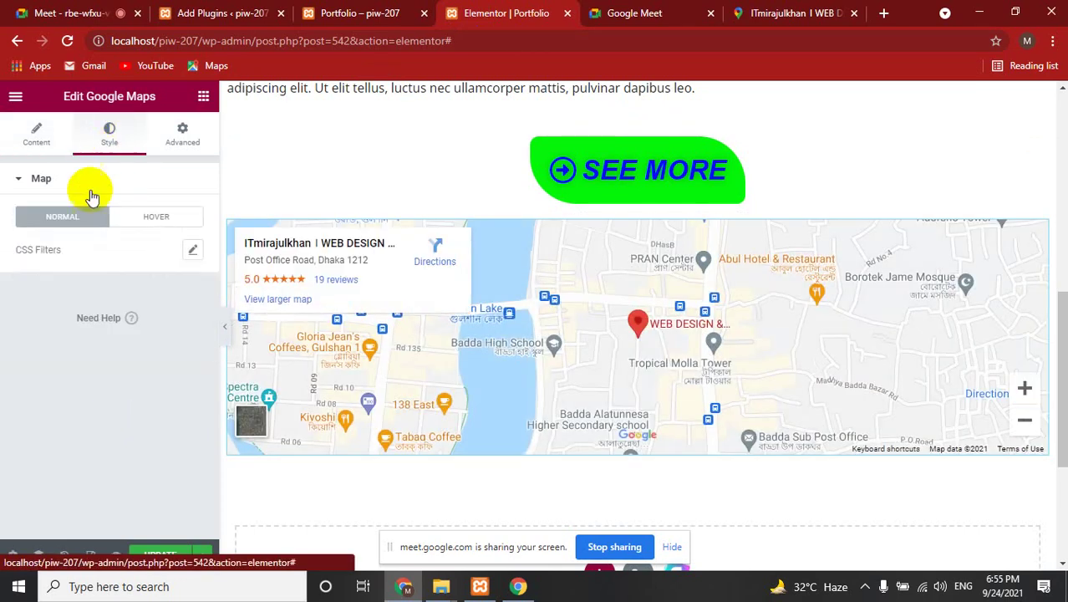
left_click(154, 220)
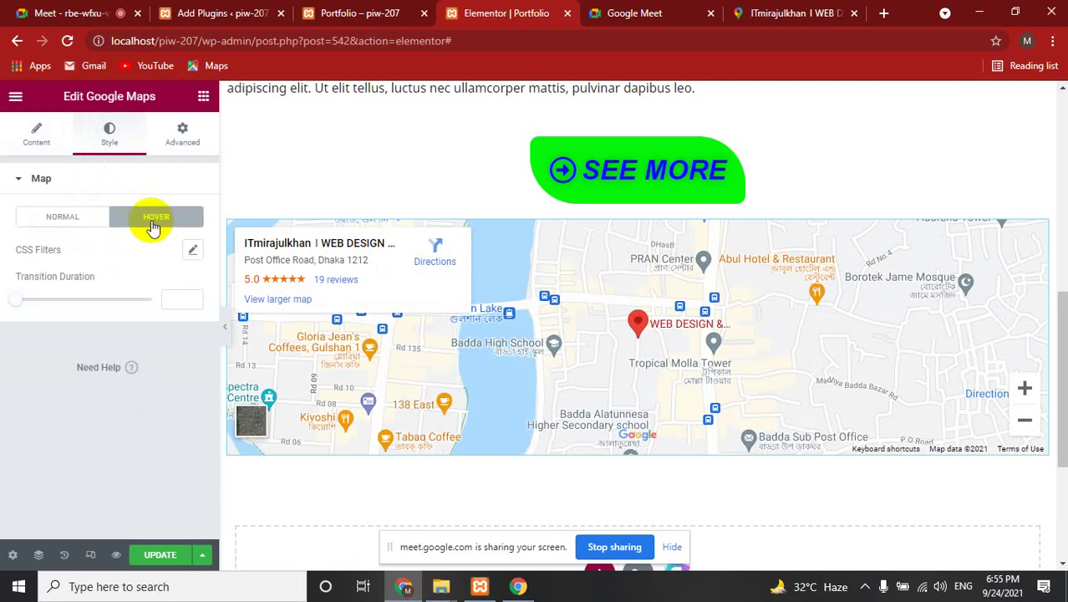
left_click(76, 215)
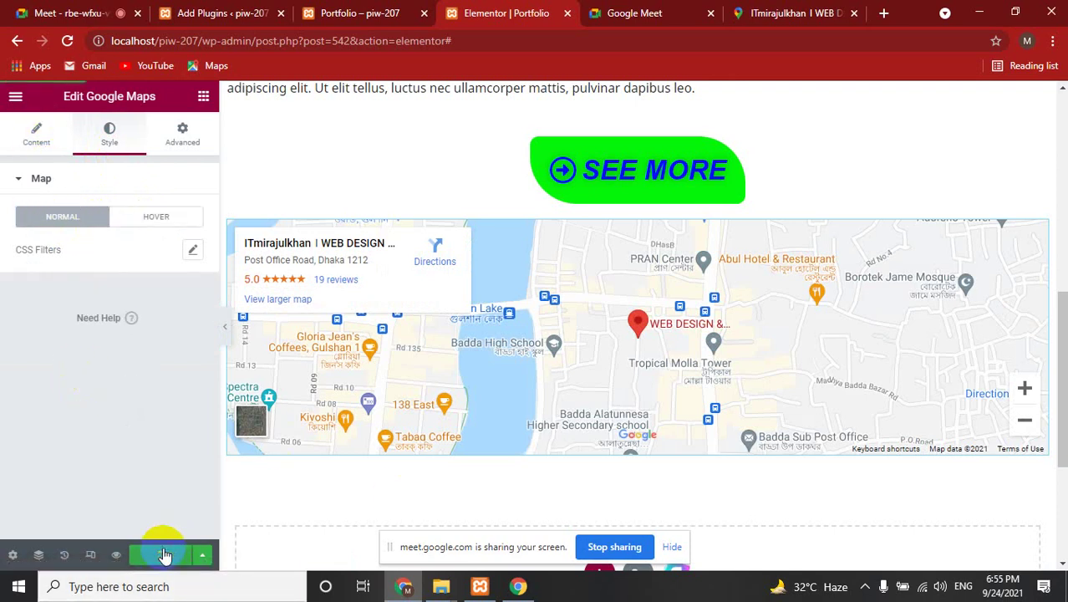
left_click(339, 7)
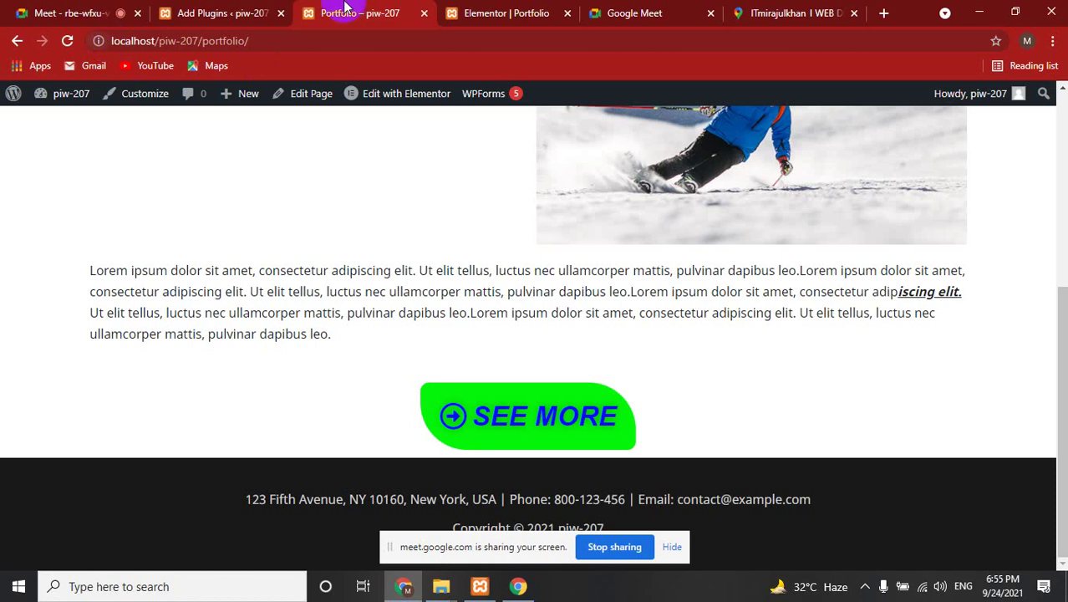
left_click(502, 9)
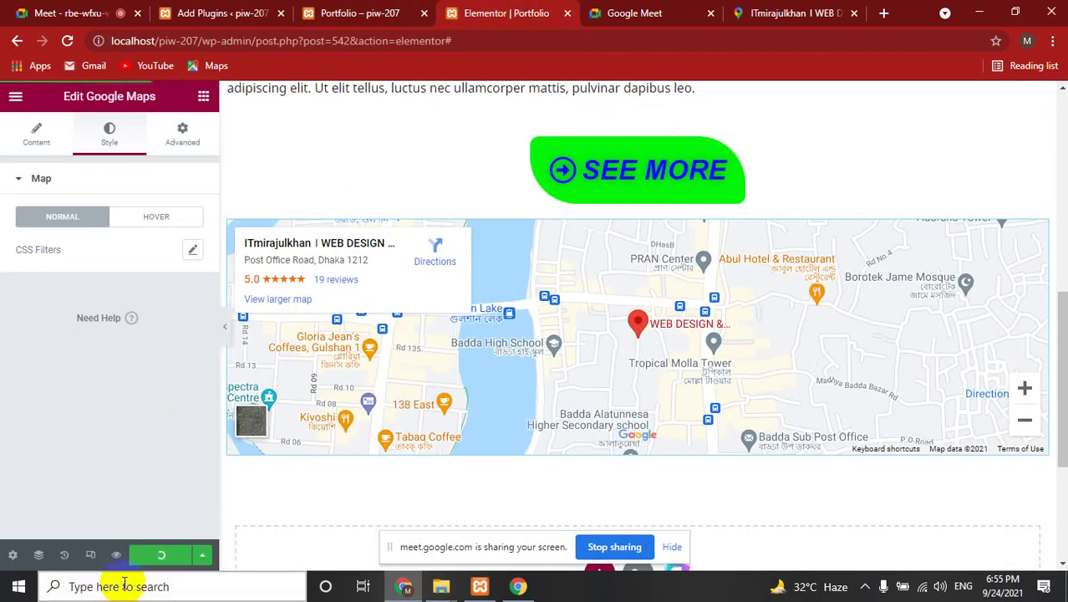
left_click(360, 13)
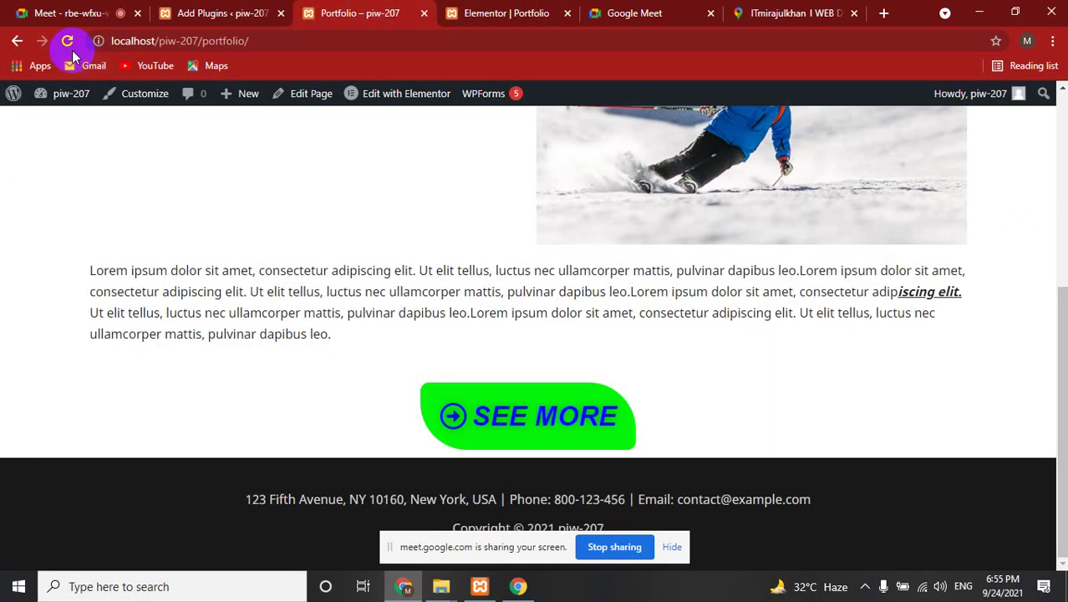
left_click(69, 42)
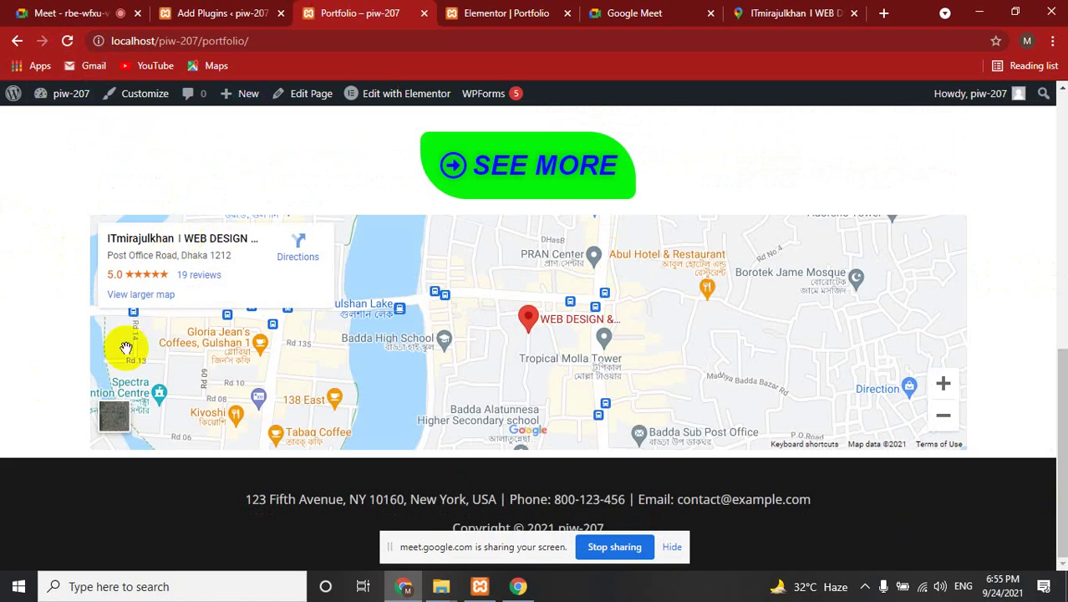
left_click(114, 412)
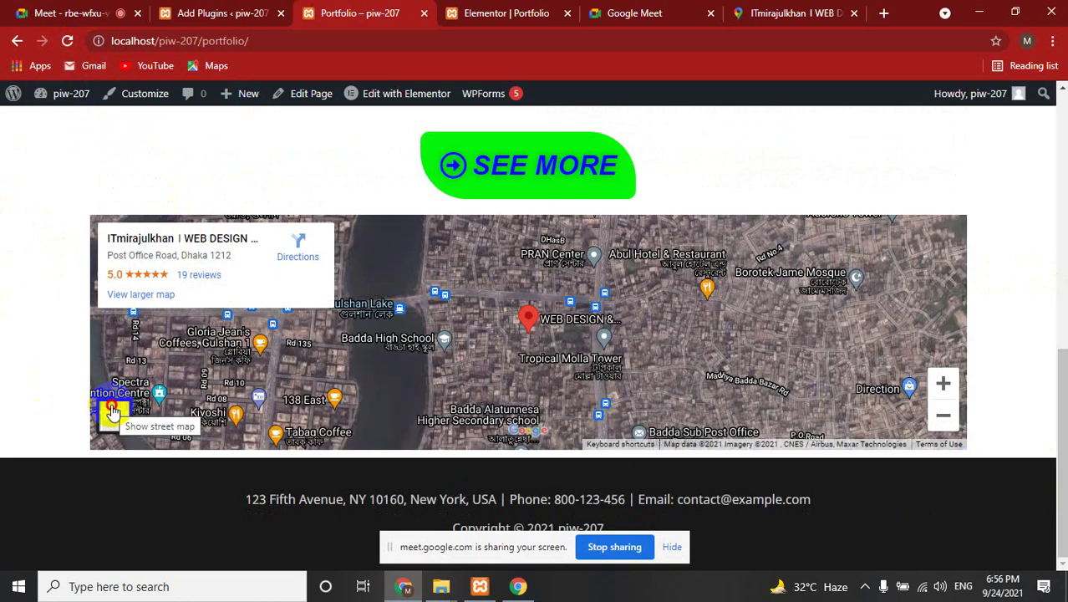
left_click(114, 412)
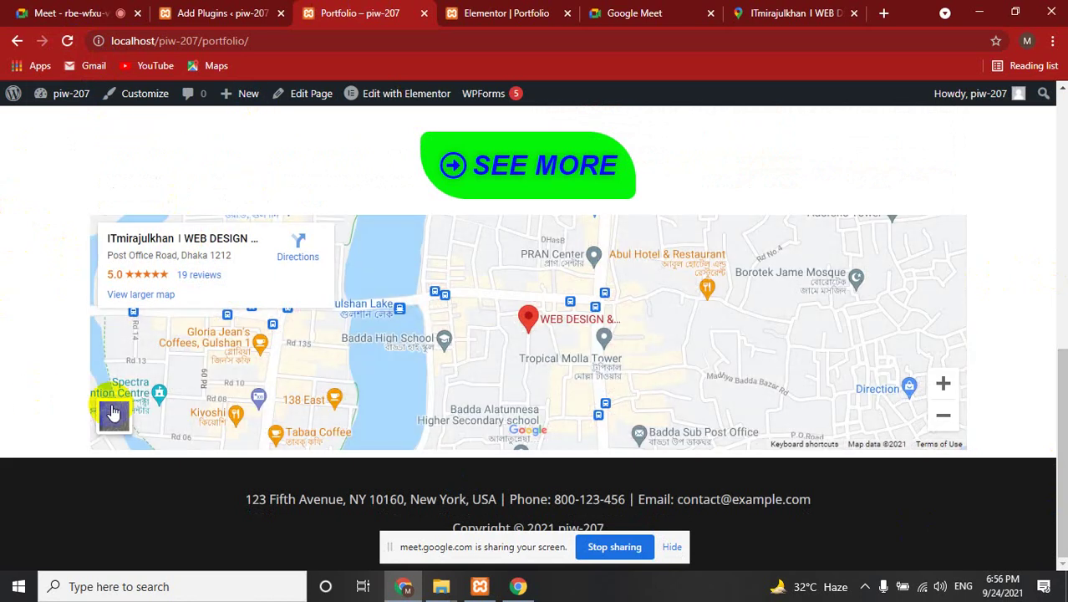
left_click(517, 8)
Drag the Lorem paragraph into the empty column beside the ski image under the heading
left_click(35, 132)
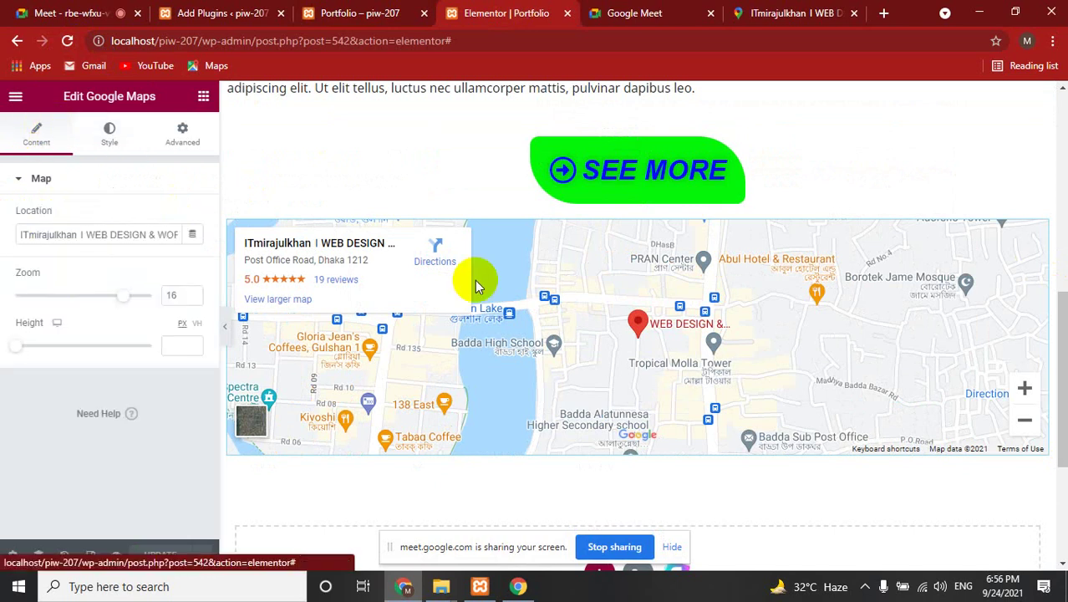
scroll(520, 258, "up", 3)
left_click(266, 253)
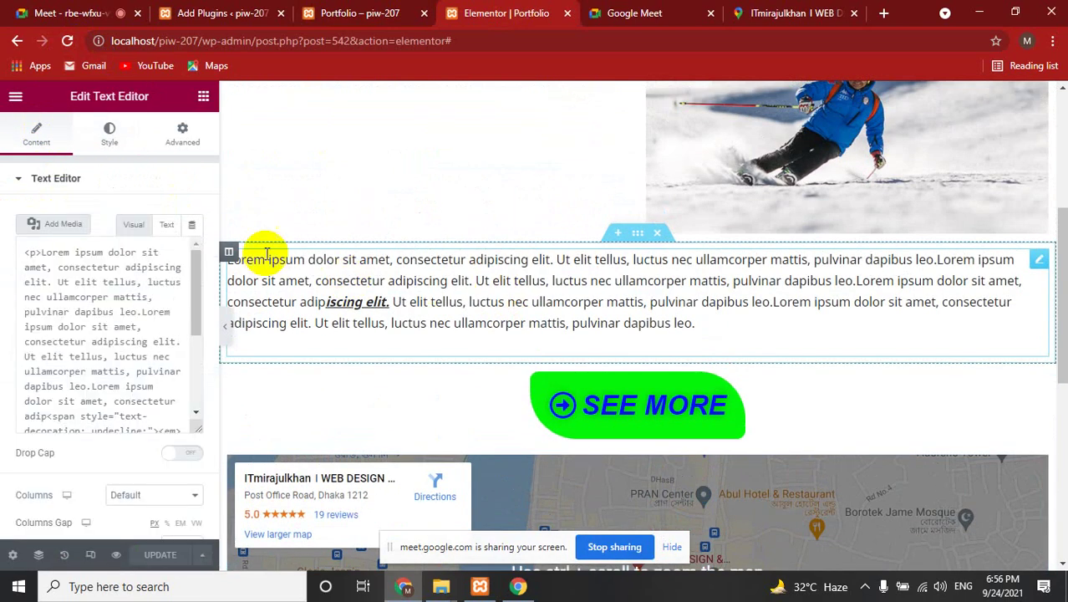
scroll(477, 319, "up", 1)
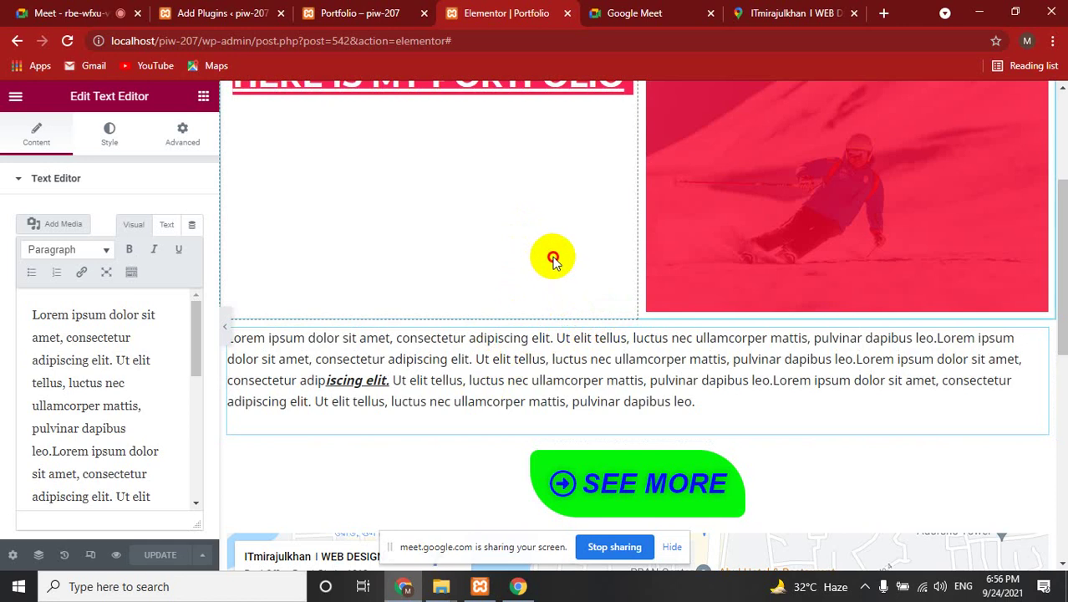
left_click(501, 338)
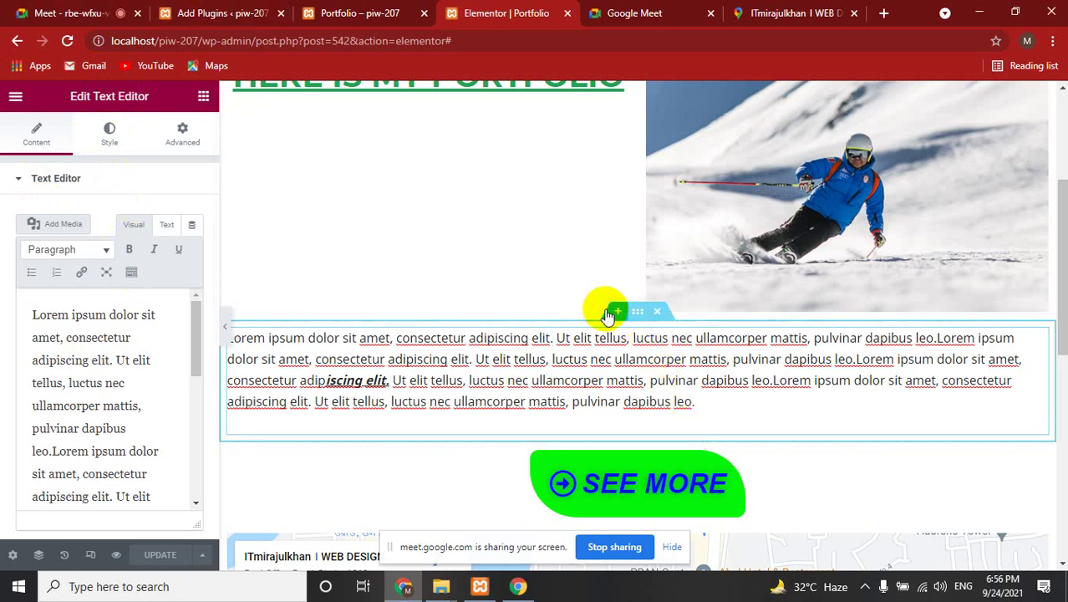
mouse_move(605, 312)
left_mouse_down()
mouse_move(531, 209)
mouse_move(560, 335)
left_mouse_up()
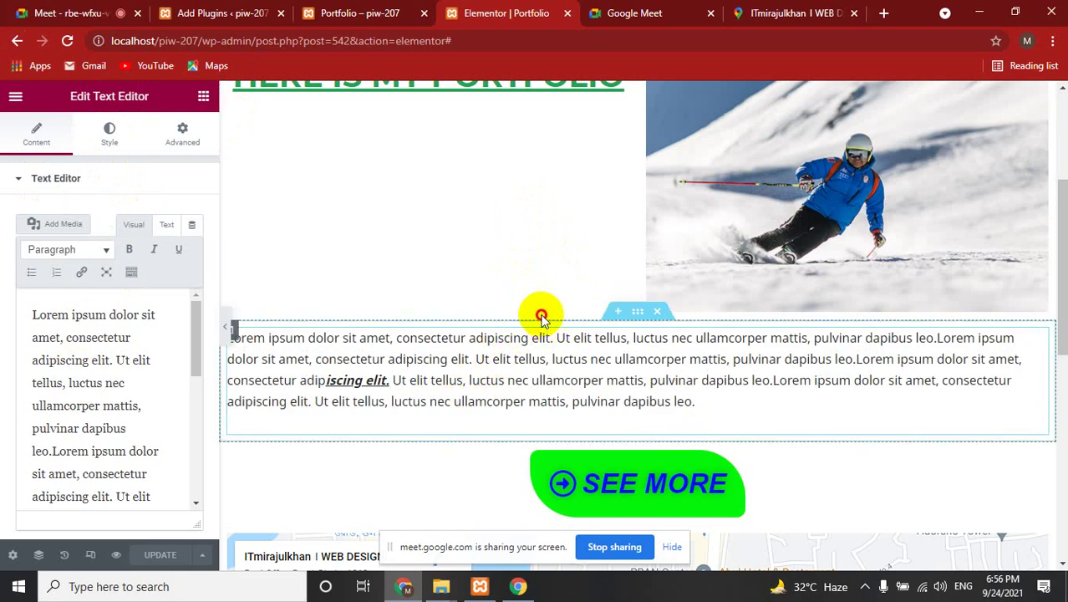
left_click_drag(542, 318, 511, 366)
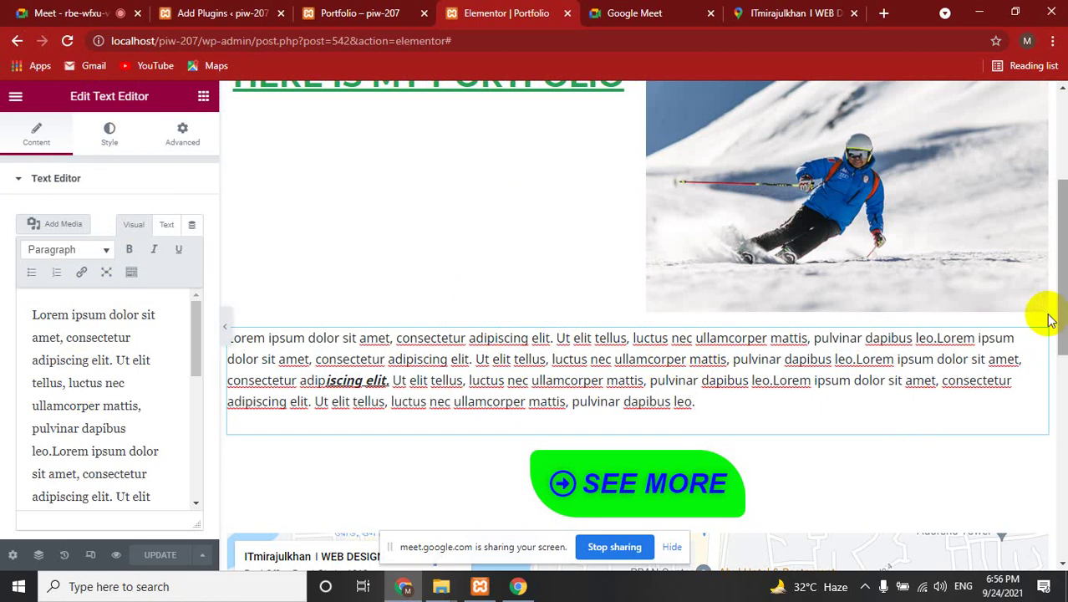
mouse_move(1038, 338)
left_mouse_down()
mouse_move(617, 326)
mouse_move(489, 221)
mouse_move(616, 342)
left_mouse_up()
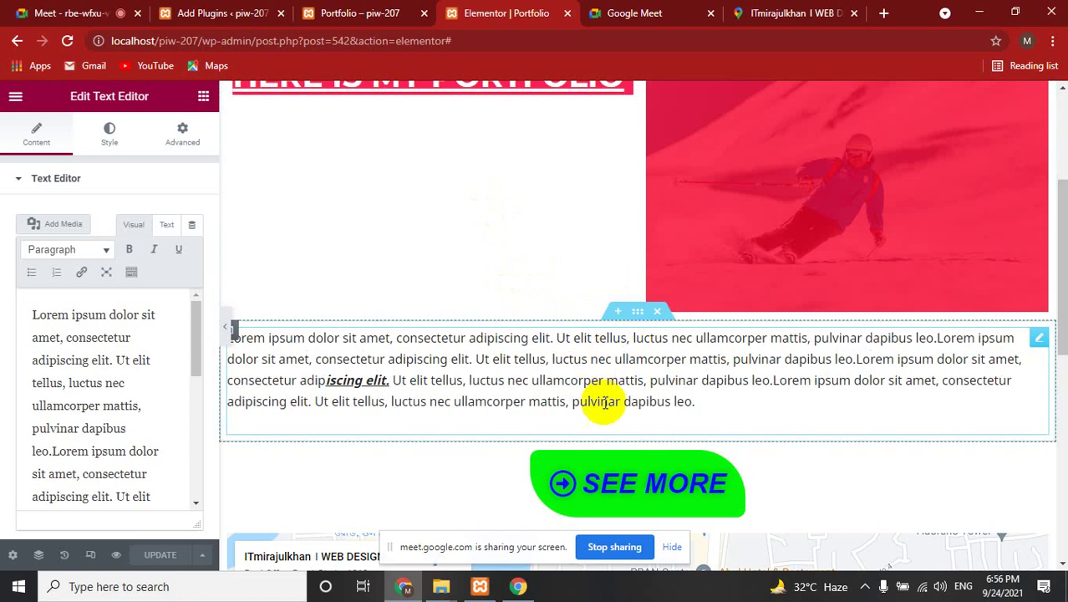
left_click_drag(541, 337, 453, 217)
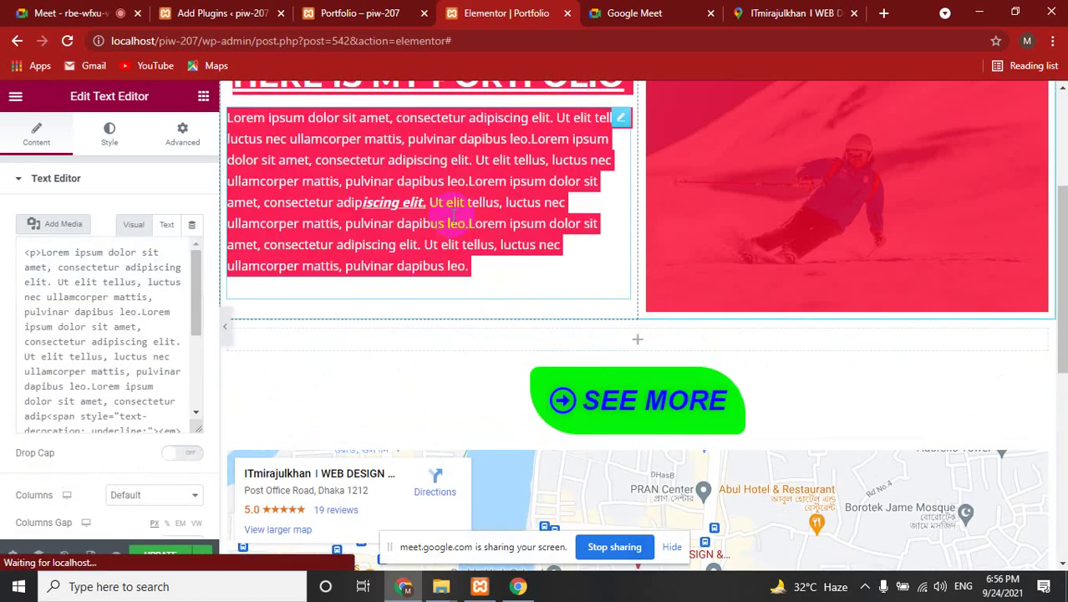
Save the page with UPDATE and return to the live Portfolio page
scroll(552, 409, "up", 2)
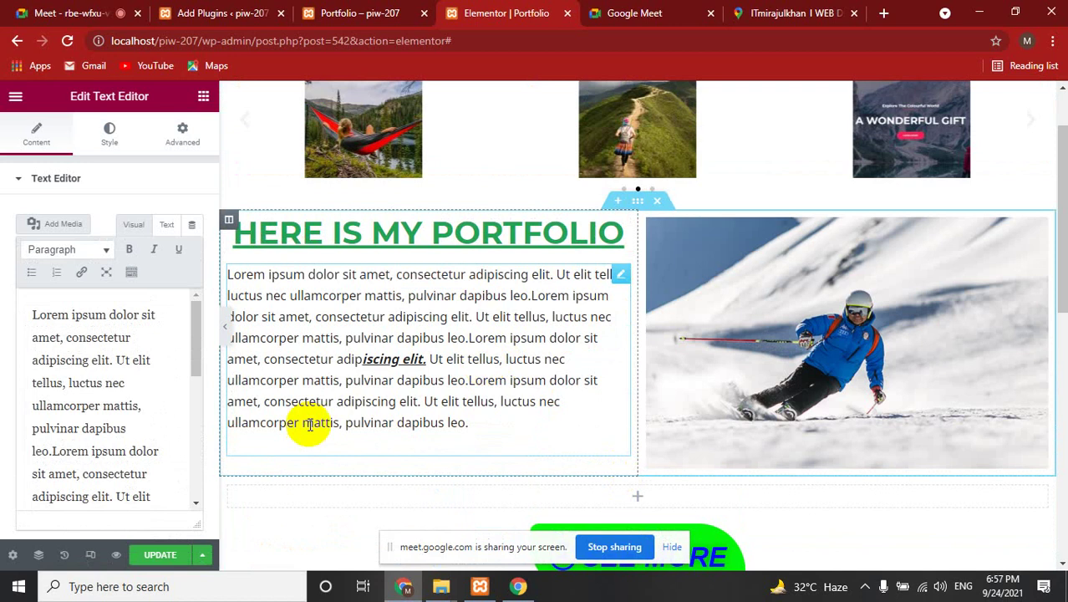
left_click(171, 555)
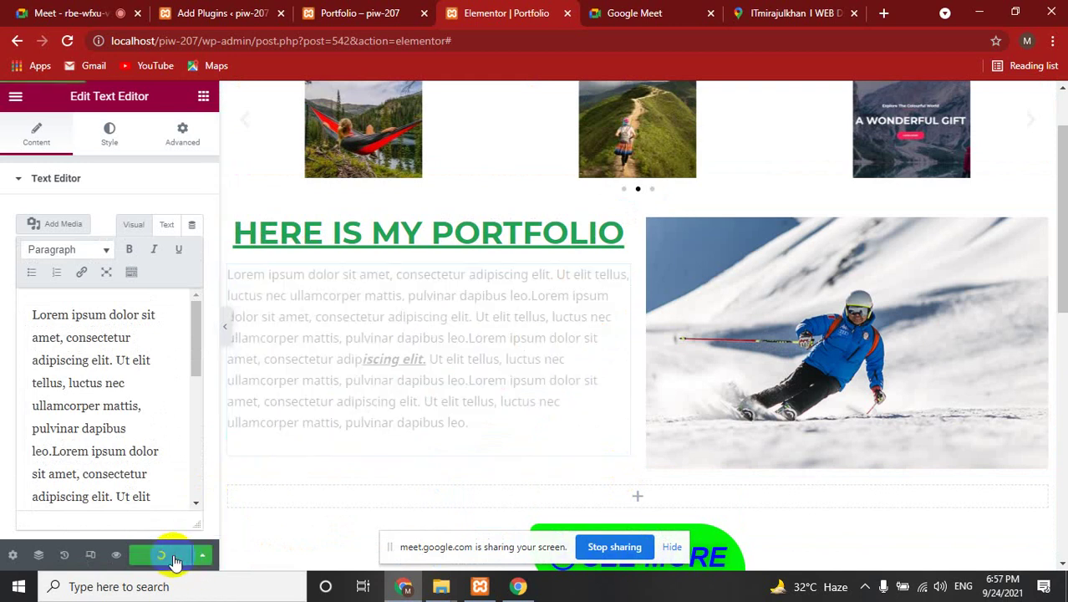
left_click(368, 12)
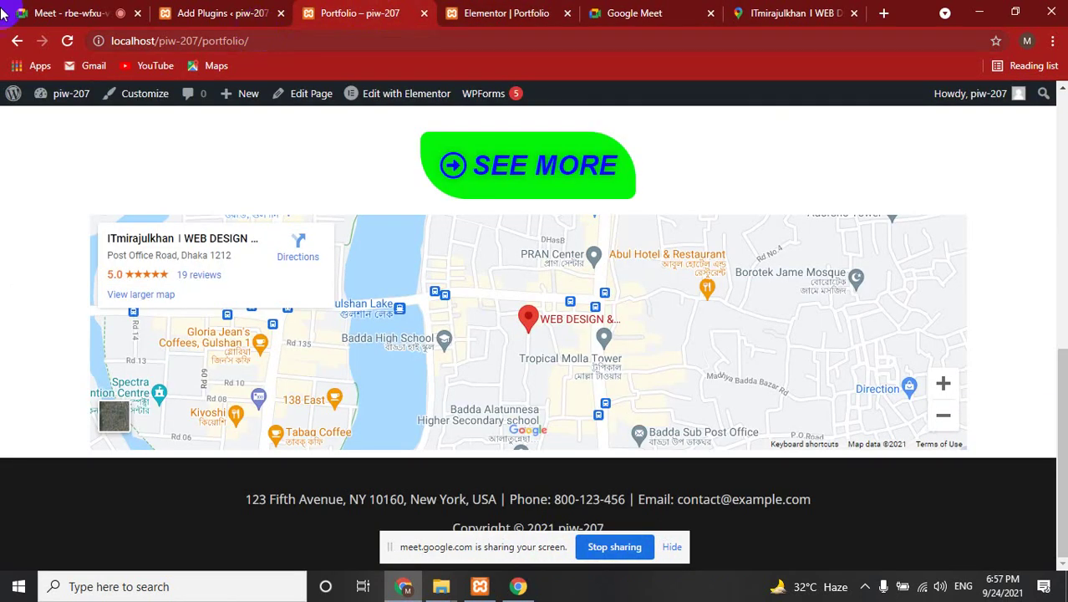
Reload the live Portfolio page and scroll to check the paragraph, SEE MORE button and Dhaka map
left_click(67, 40)
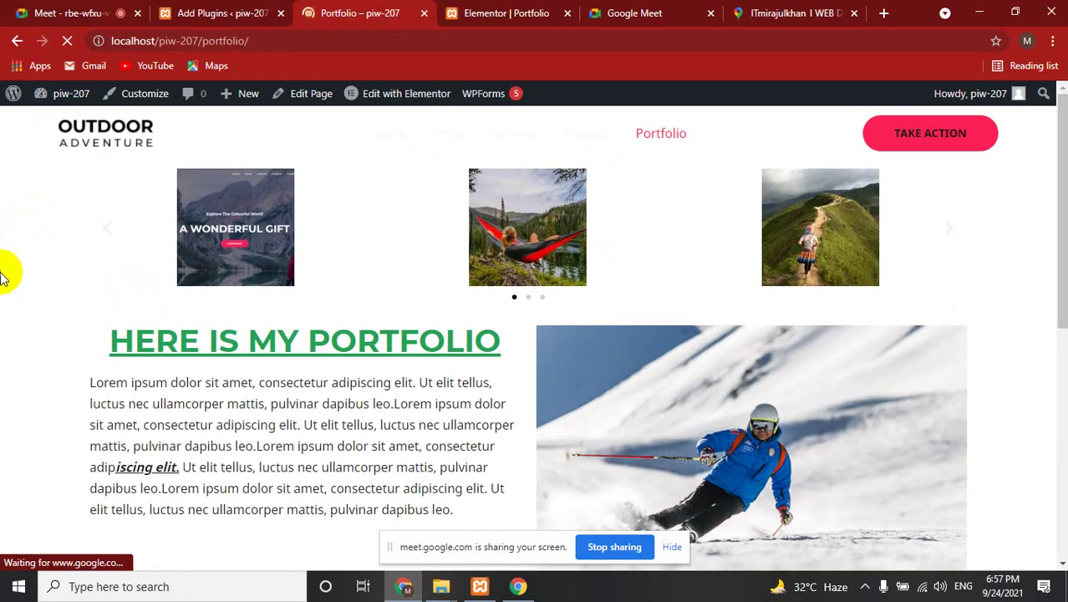
scroll(5, 277, "up", 5)
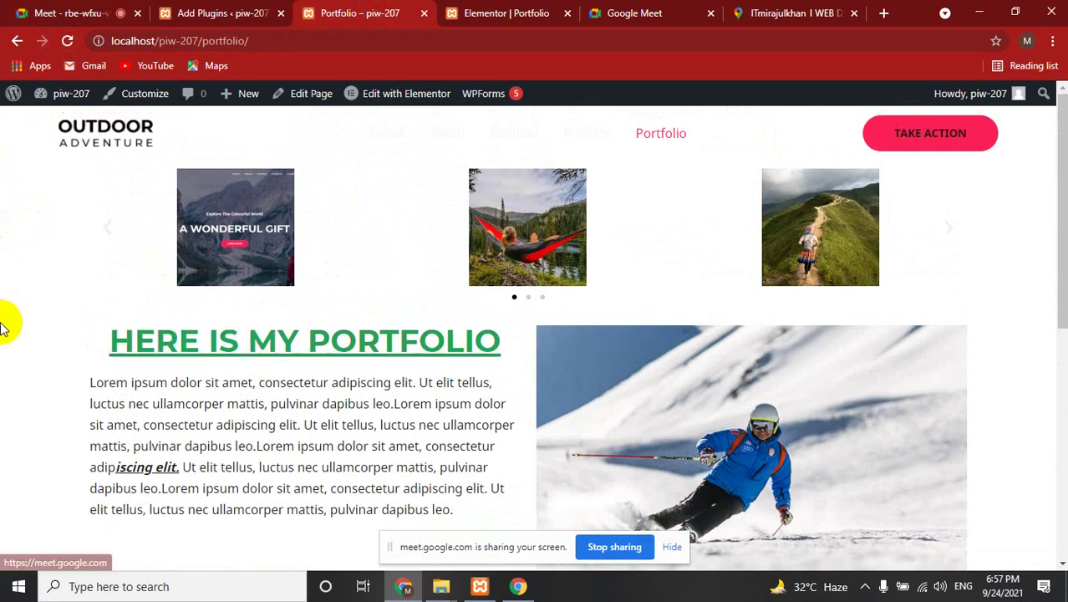
scroll(71, 267, "down", 2)
left_click_drag(208, 278, 429, 338)
left_click(791, 275)
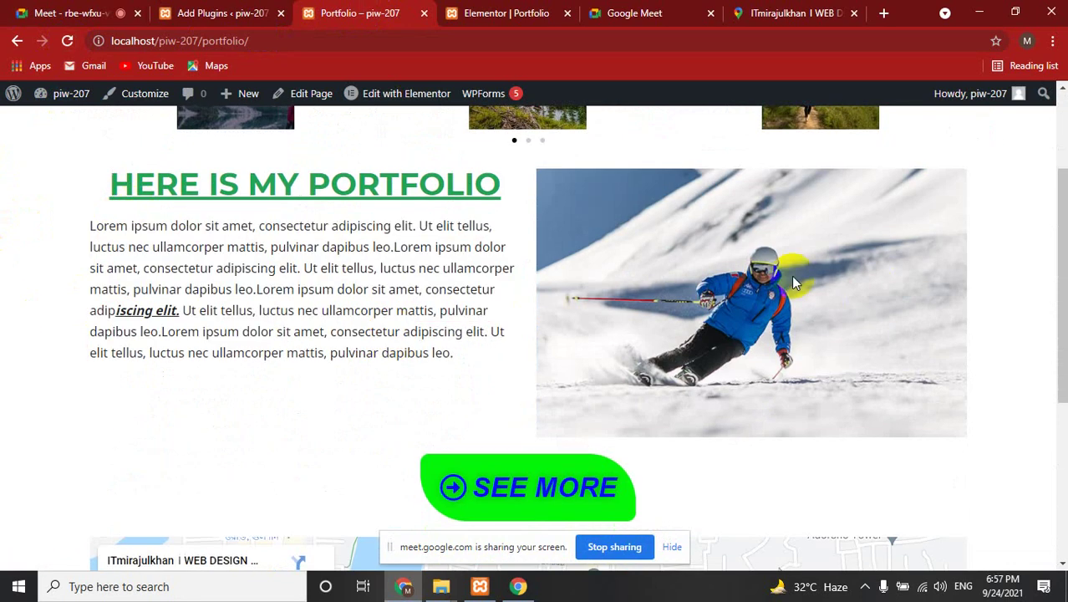
scroll(178, 342, "down", 3)
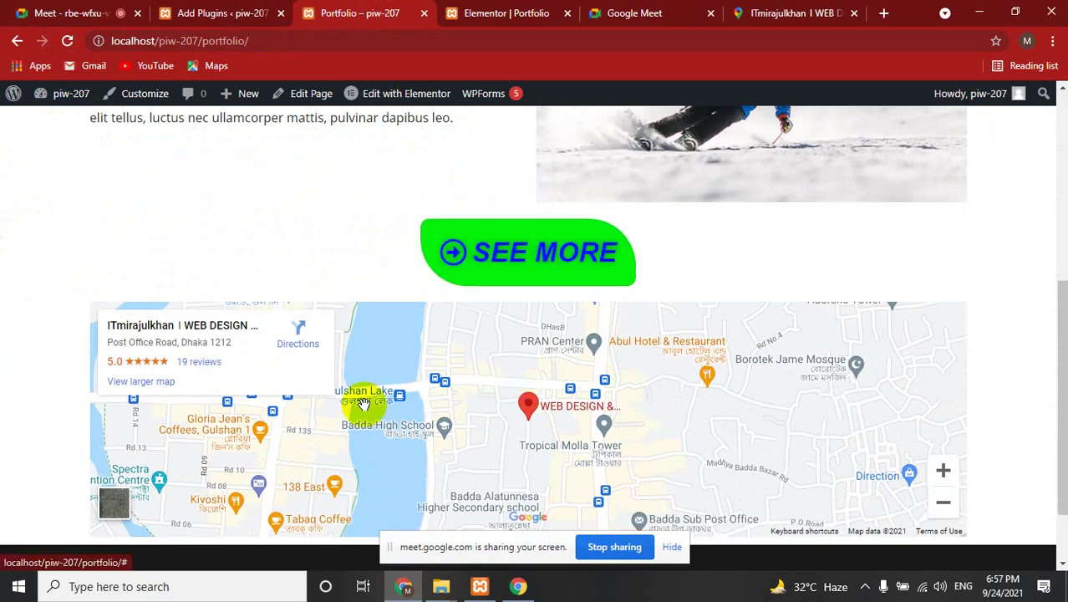
scroll(4, 284, "down", 1)
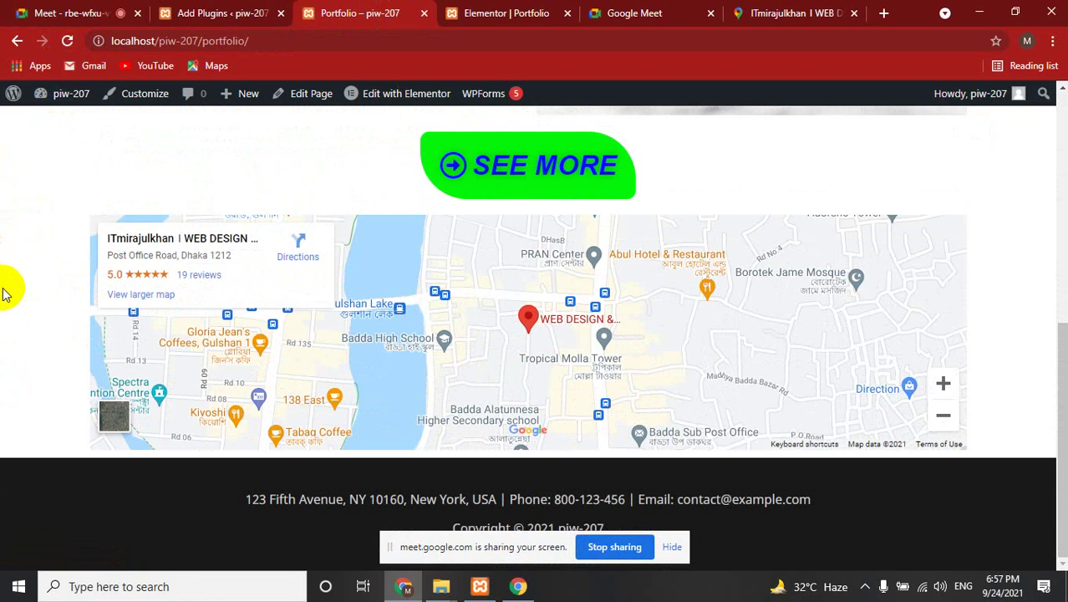
scroll(4, 292, "up", 6)
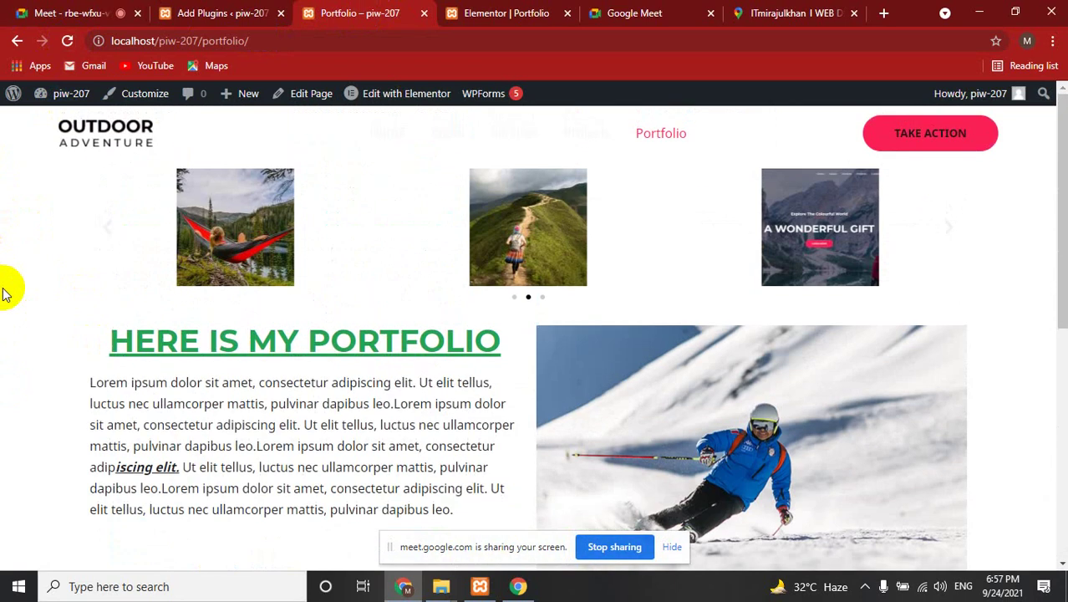
scroll(4, 293, "down", 4)
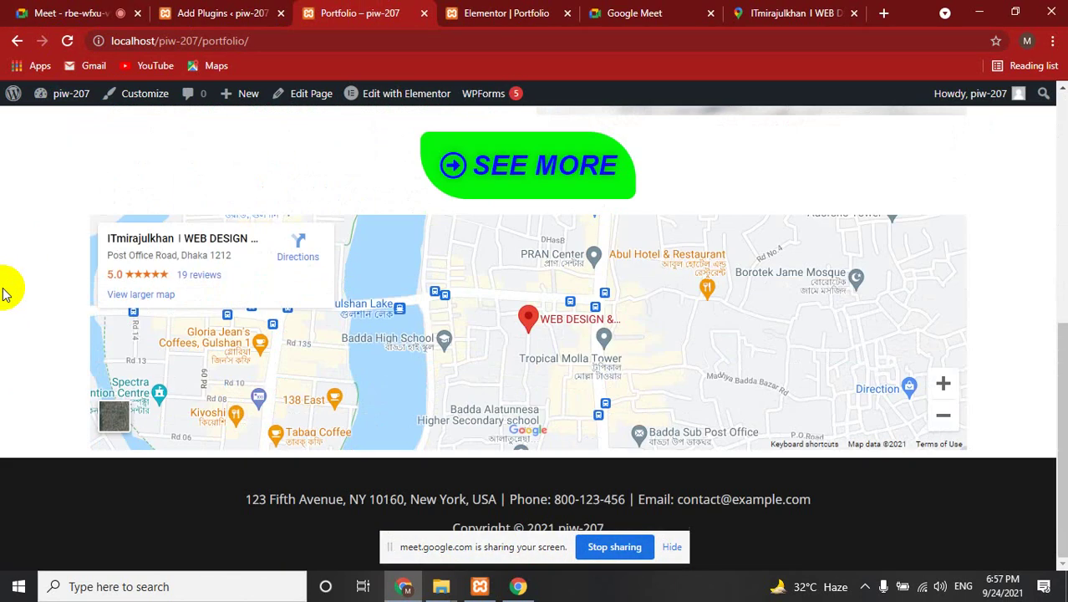
scroll(4, 292, "up", 4)
scroll(4, 292, "down", 3)
scroll(4, 293, "up", 3)
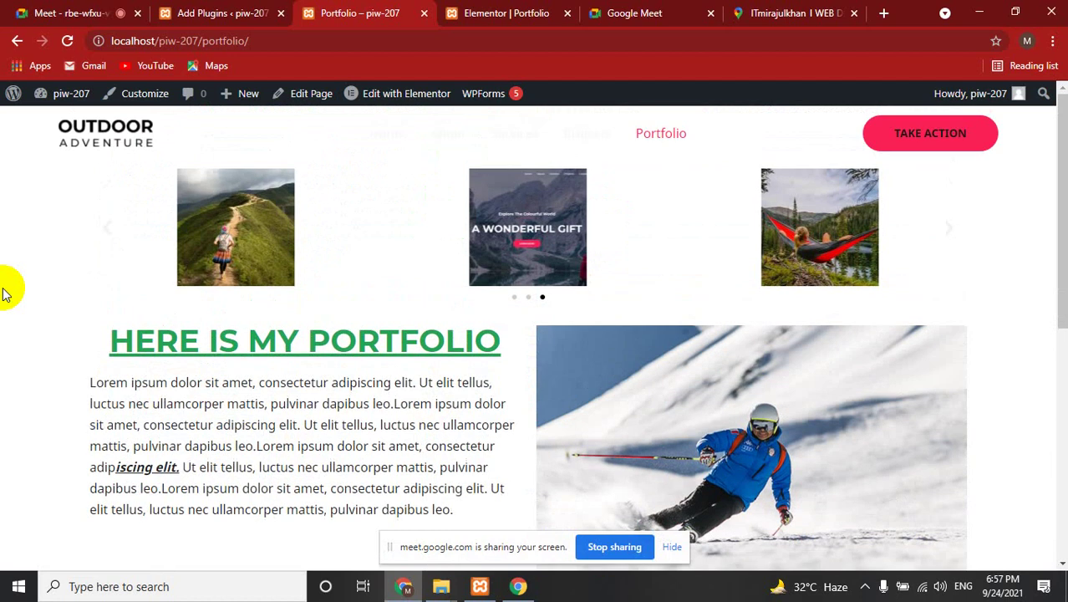